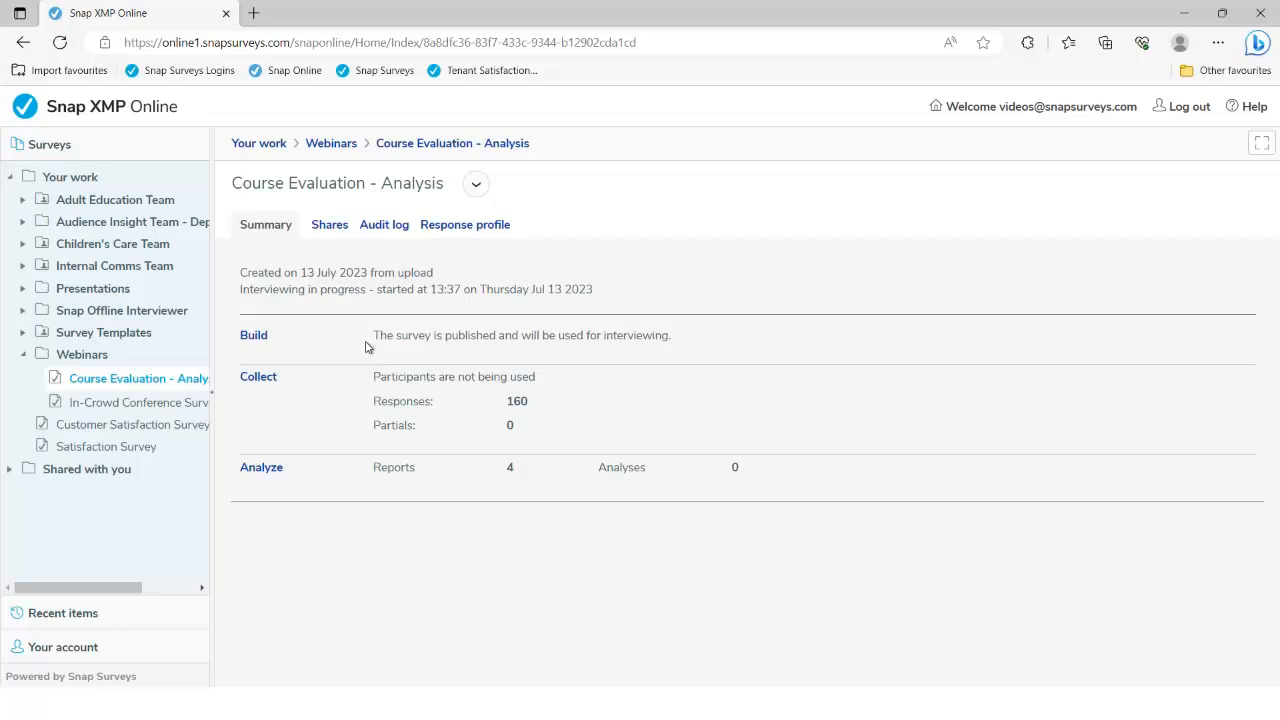
From the Collect page, launch the Course Evaluation web interview URL in a new tab
left_click(264, 384)
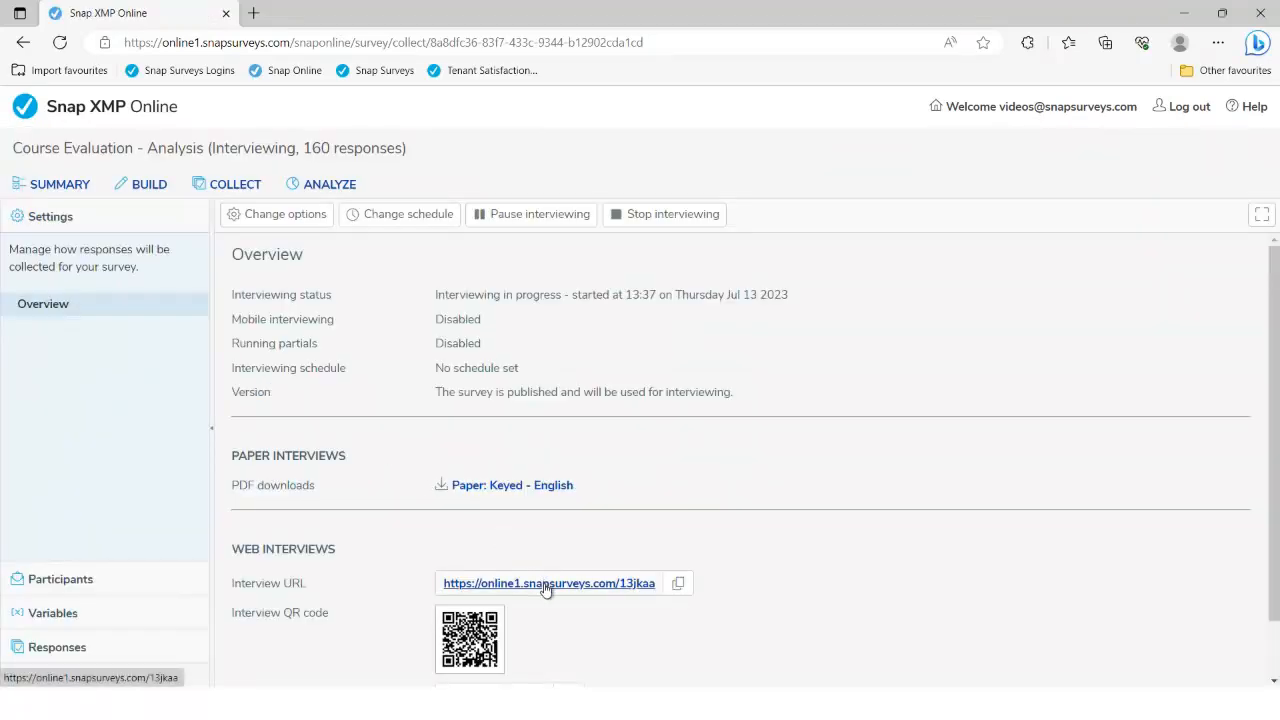
left_click(545, 590)
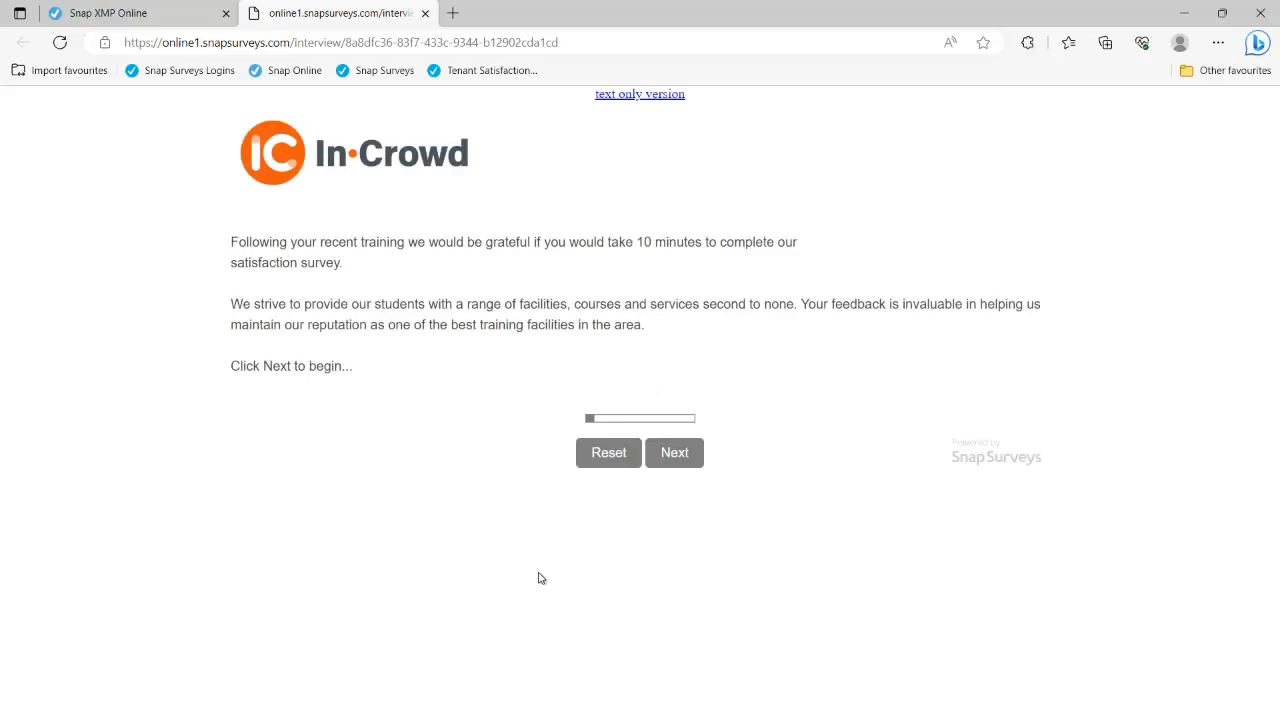
Start the survey, choose trainer Margaret rated 2/3/2, and pick Excel as the topic
left_click(670, 459)
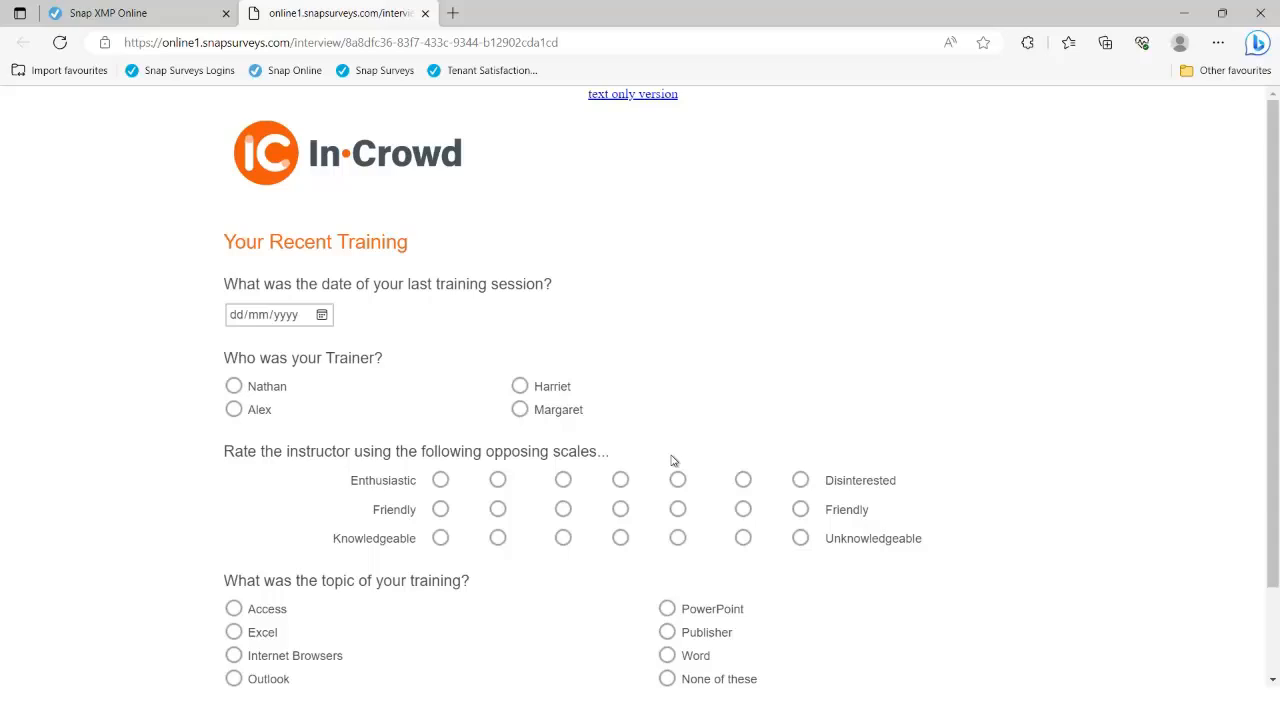
left_click(520, 386)
left_click(520, 409)
left_click(497, 480)
left_click(563, 509)
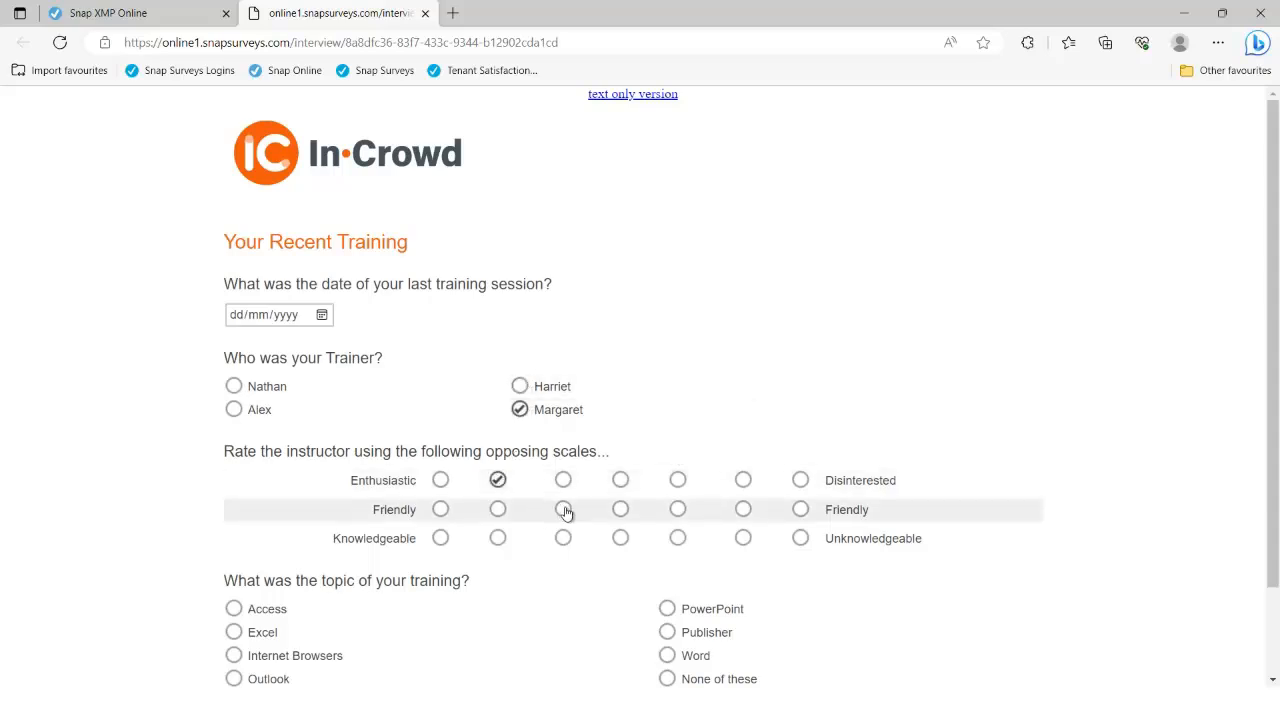
left_click(497, 540)
left_click(298, 609)
left_click(315, 631)
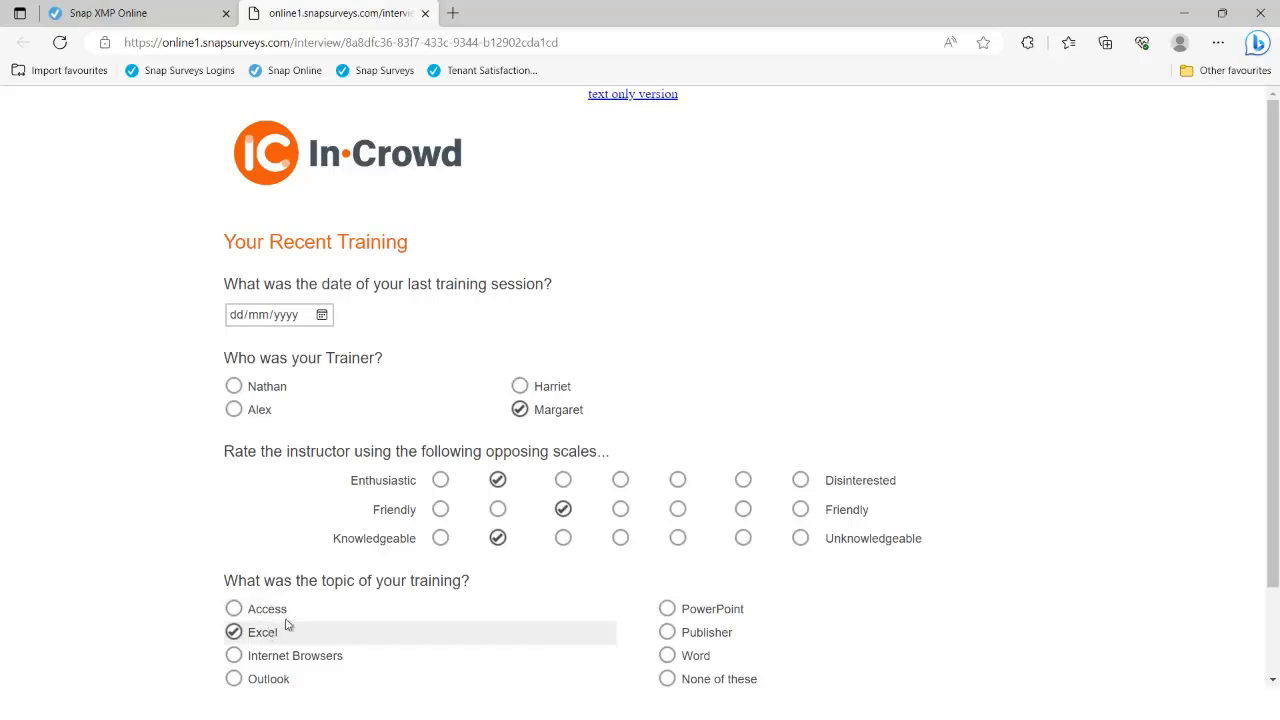
scroll(394, 565, "down", 1)
left_click(700, 661)
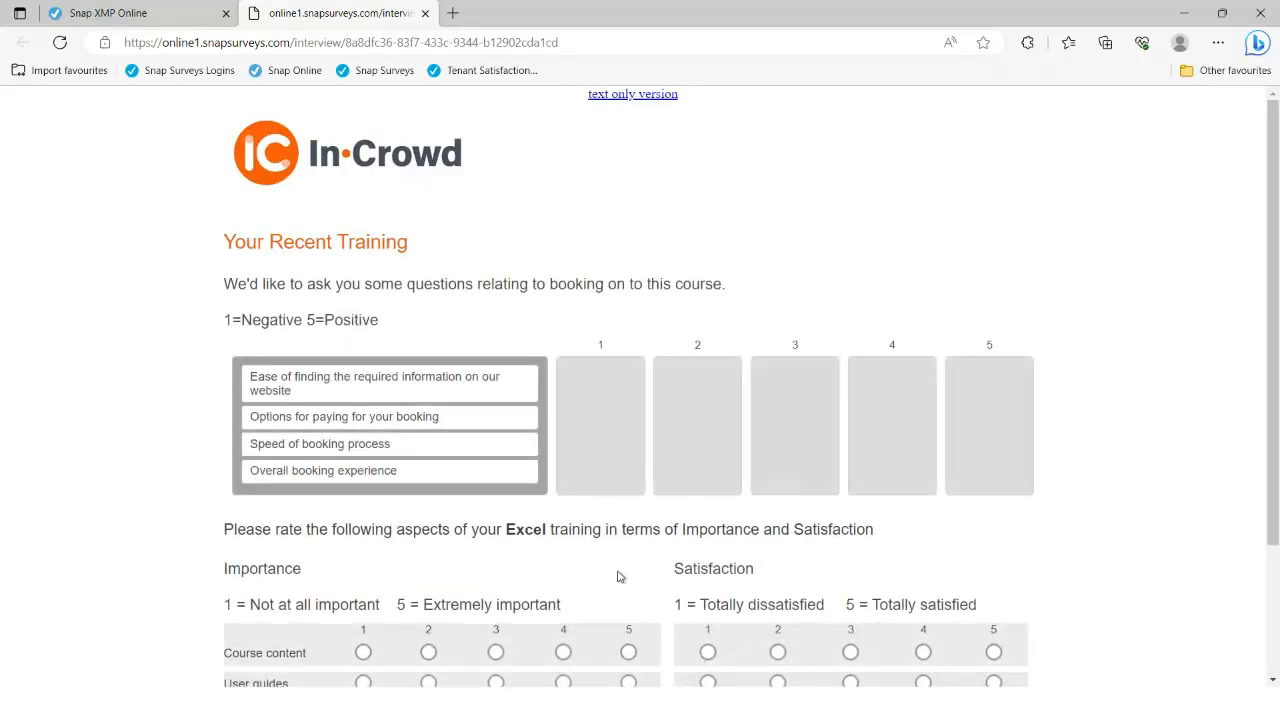
Rank the booking items, then rate Course content and User guides importance (2, 4) and satisfaction (2, 2)
left_click_drag(464, 385, 605, 405)
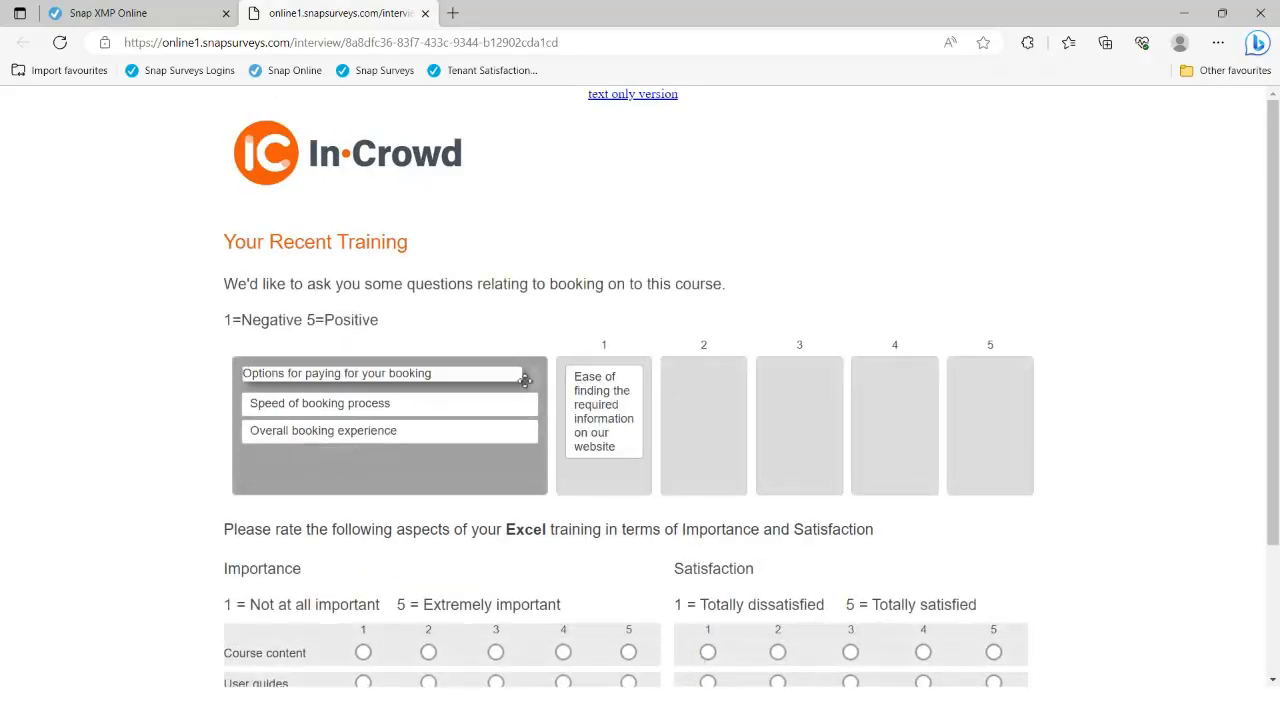
left_click_drag(525, 377, 718, 550)
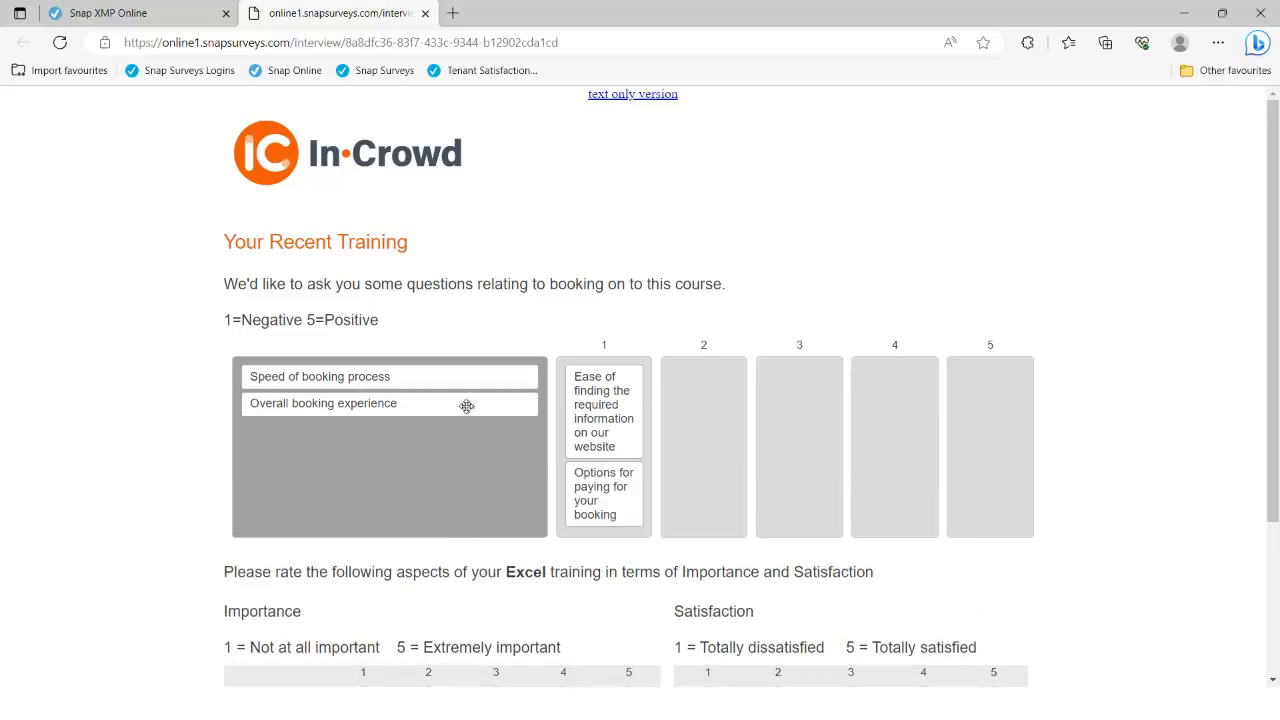
left_click_drag(466, 403, 749, 414)
scroll(709, 480, "down", 3)
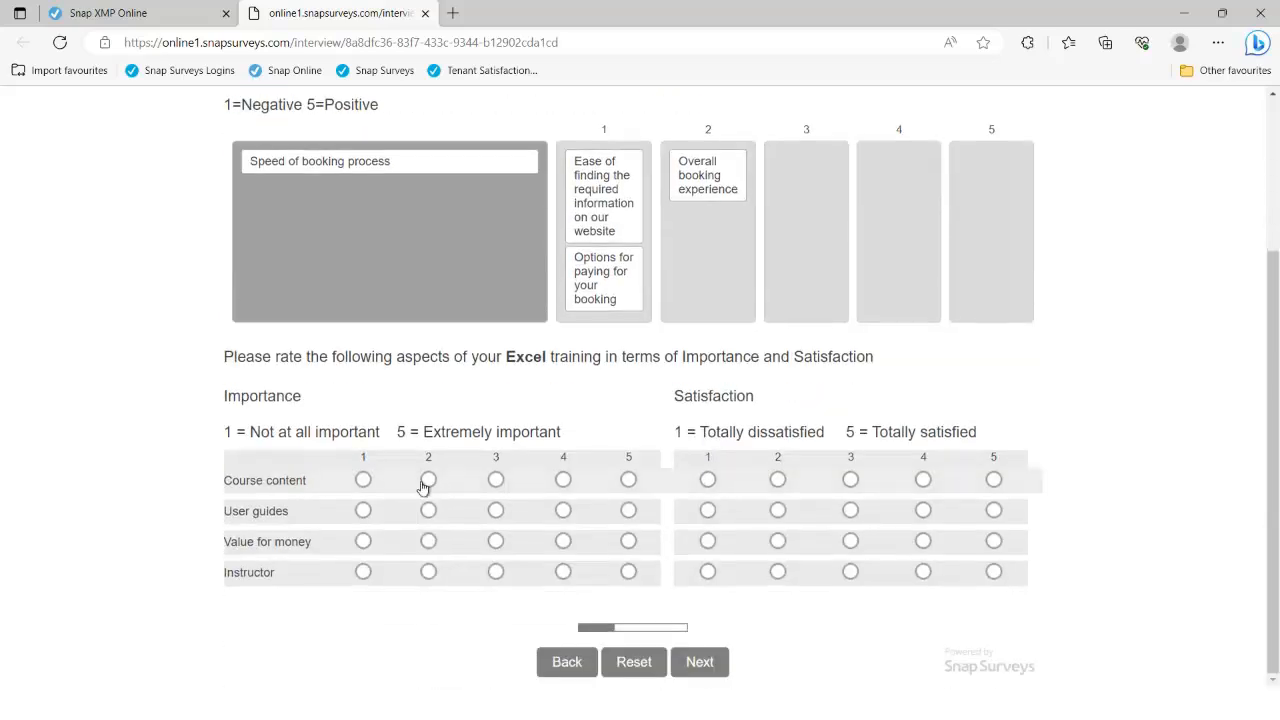
left_click(430, 481)
left_click(563, 510)
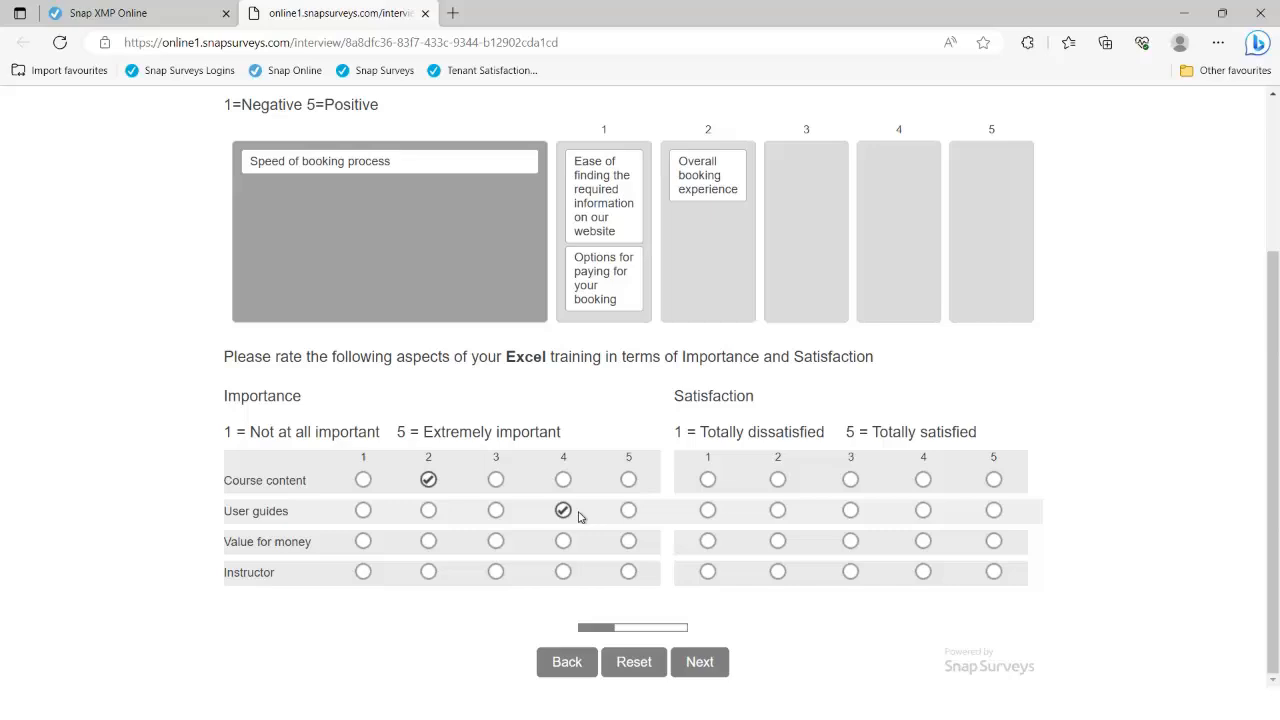
left_click(778, 481)
left_click(778, 510)
left_click(711, 661)
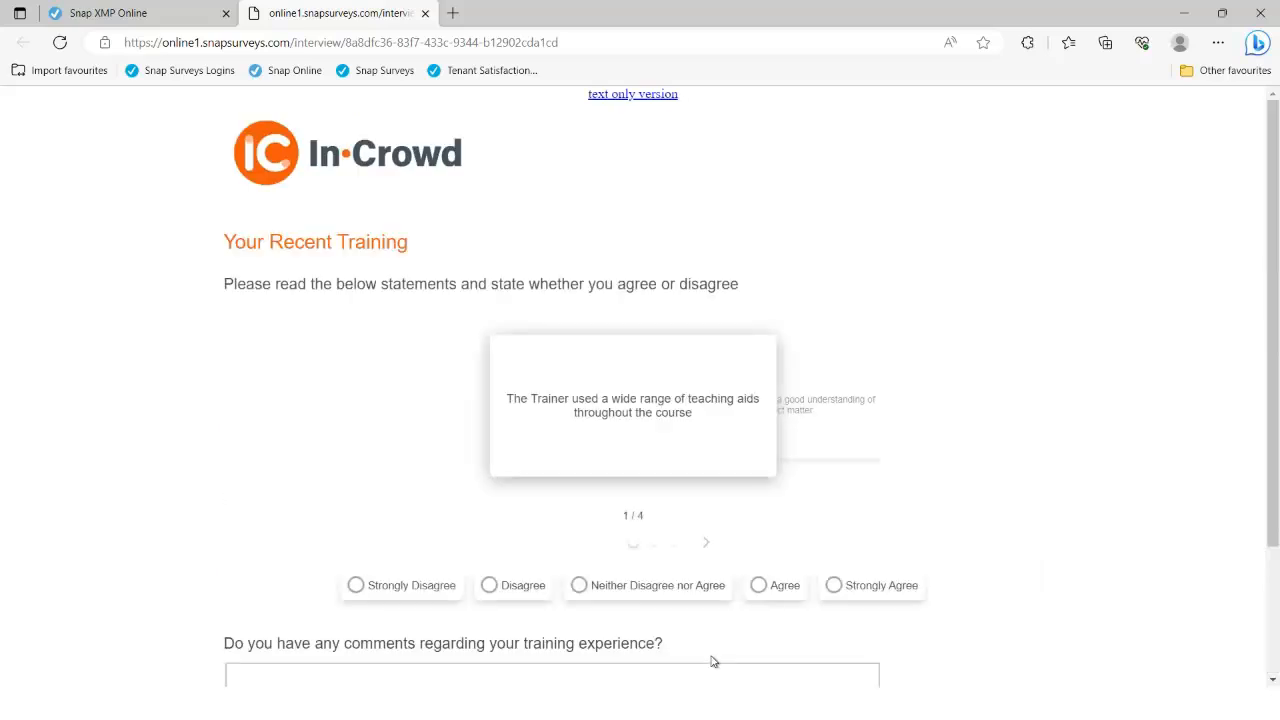
Answer Neither Disagree nor Agree and Strongly Agree to the two statements
left_click(660, 590)
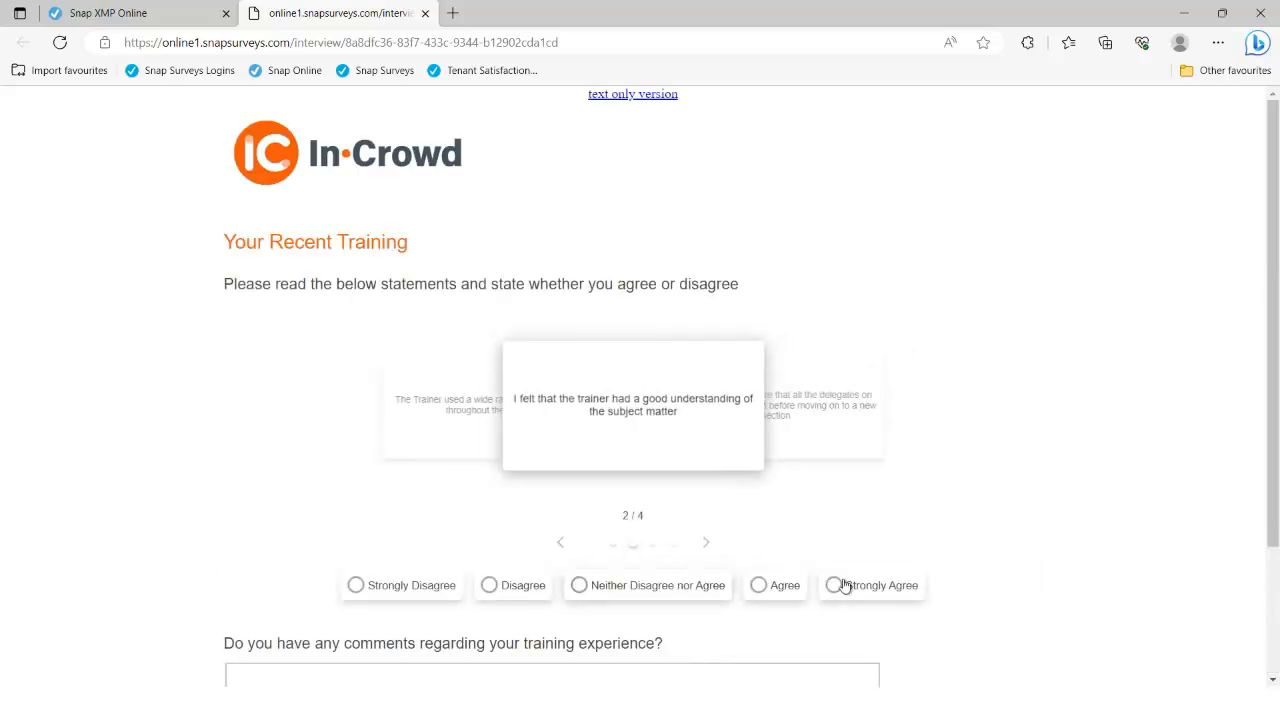
left_click(876, 590)
scroll(872, 560, "down", 2)
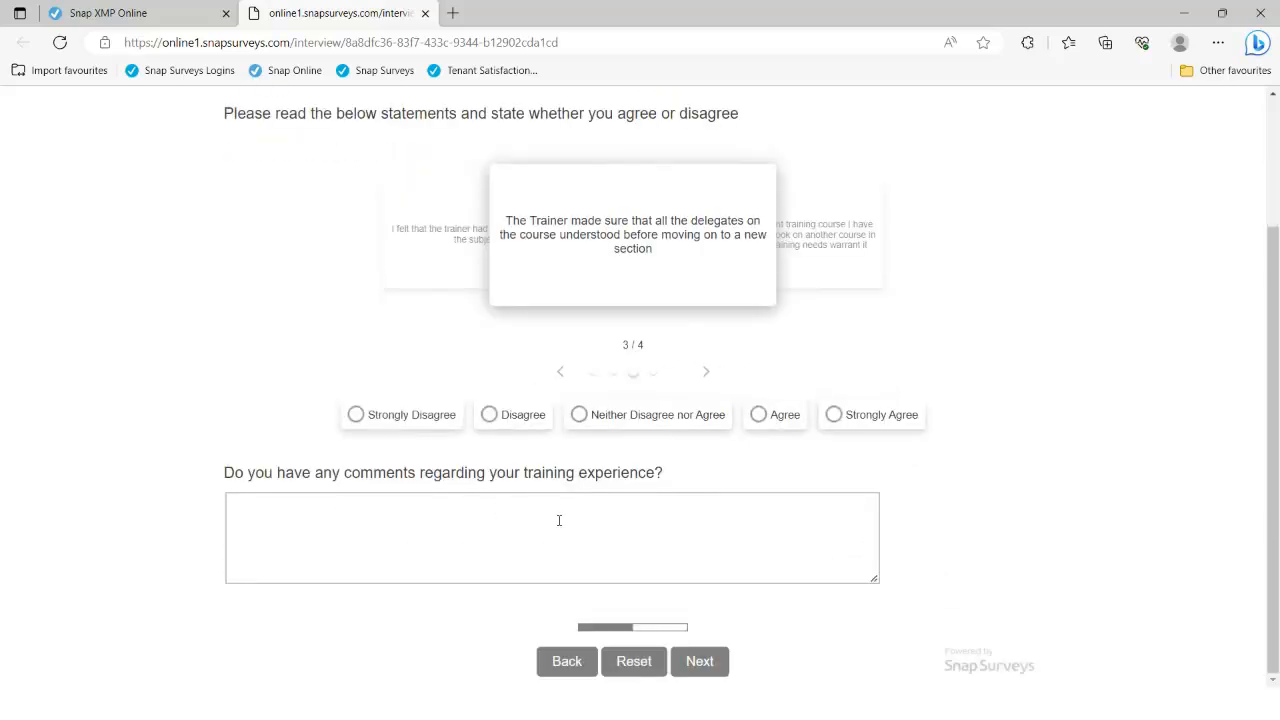
left_click(703, 660)
Rank Run Face to Face first, then mark Course Content 2nd and Price 3rd
left_click_drag(497, 438, 660, 426)
left_click_drag(571, 410, 880, 440)
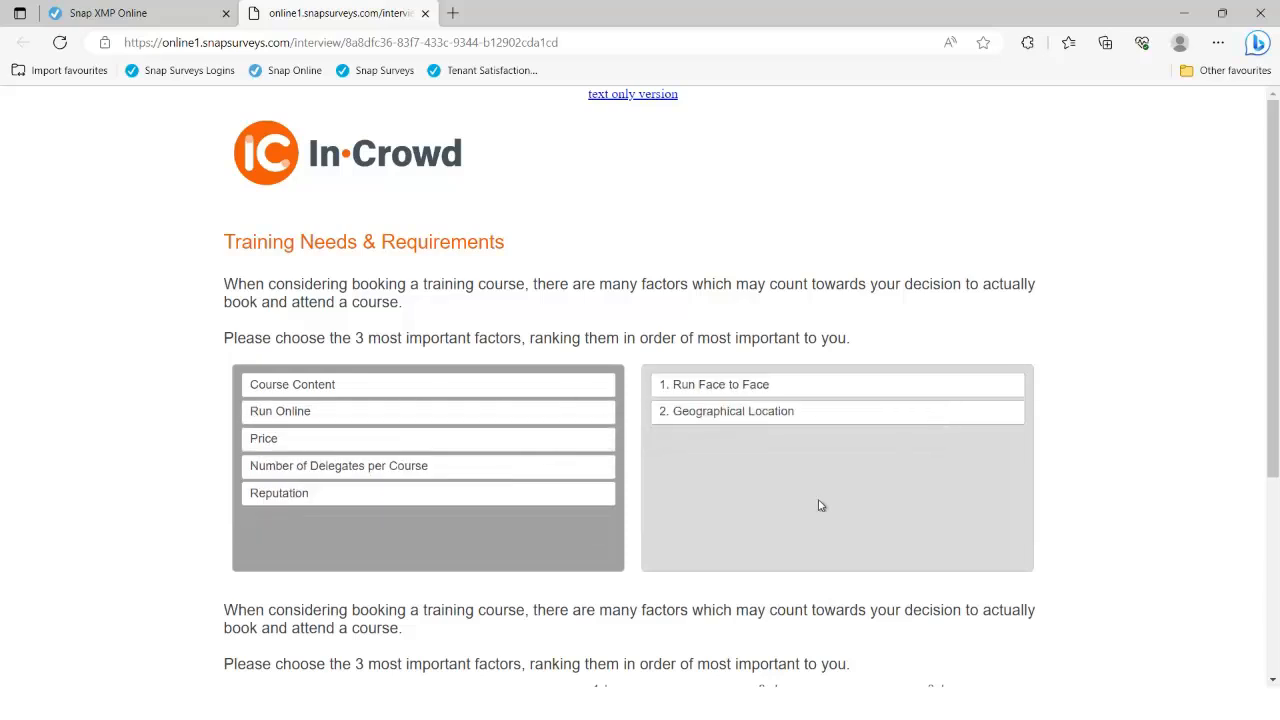
scroll(700, 490, "down", 3)
left_click(600, 398)
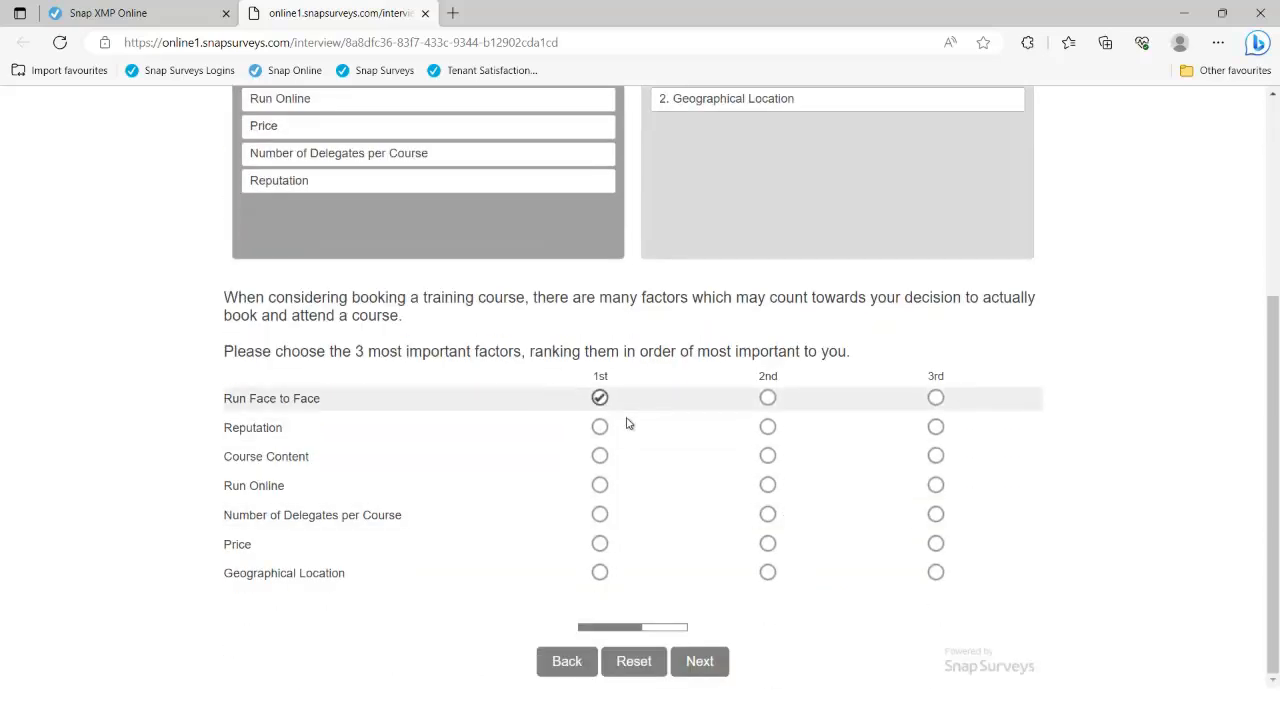
left_click(767, 456)
left_click(935, 543)
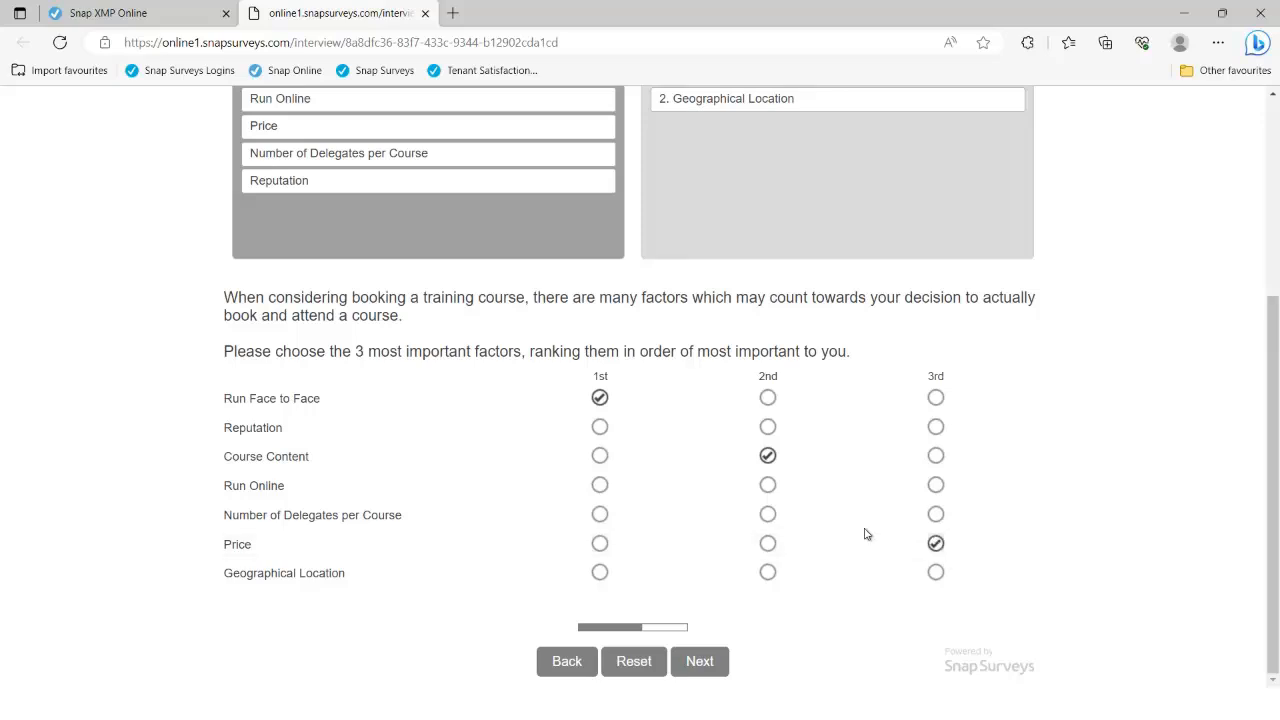
left_click(718, 663)
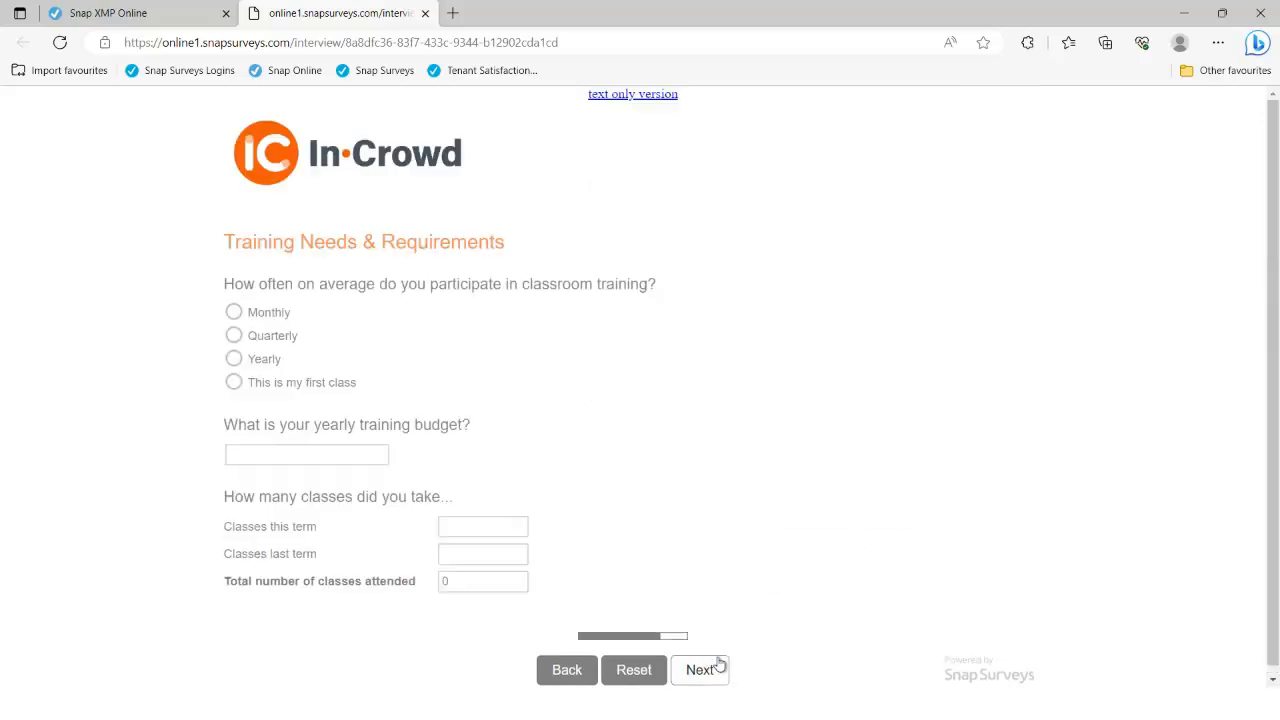
Fill in the classes this term, classes last term and yearly training budget fields
left_click(452, 528)
left_click(456, 554)
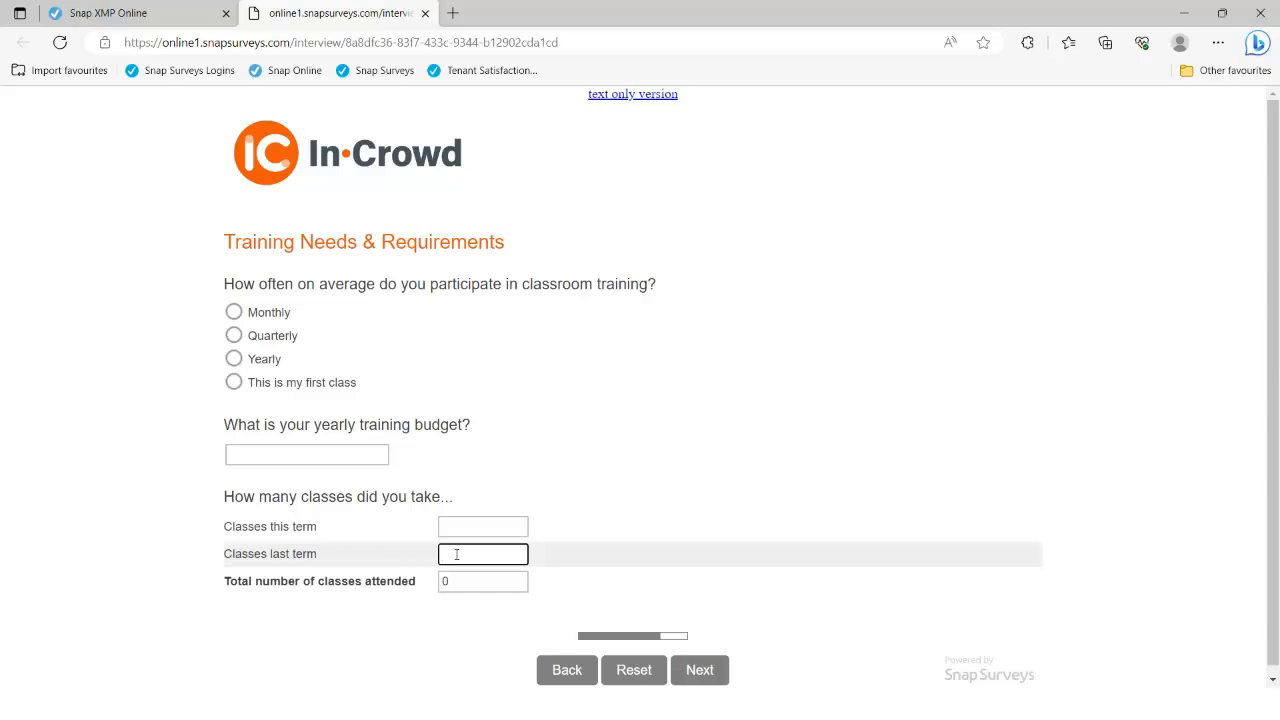
left_click(341, 452)
left_click(706, 669)
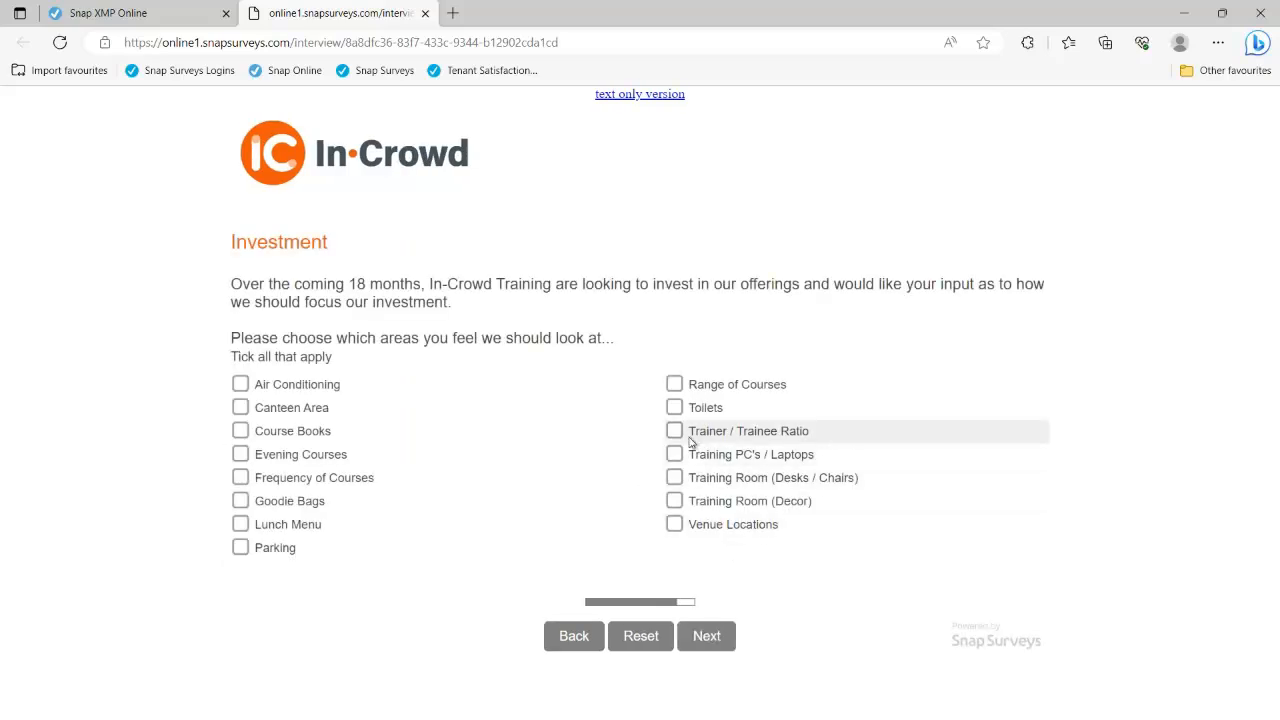
Tick Toilets, Range of Courses, Canteen Area, Course Books and Frequency of Courses, then close the interview tab
left_click(675, 408)
left_click(675, 385)
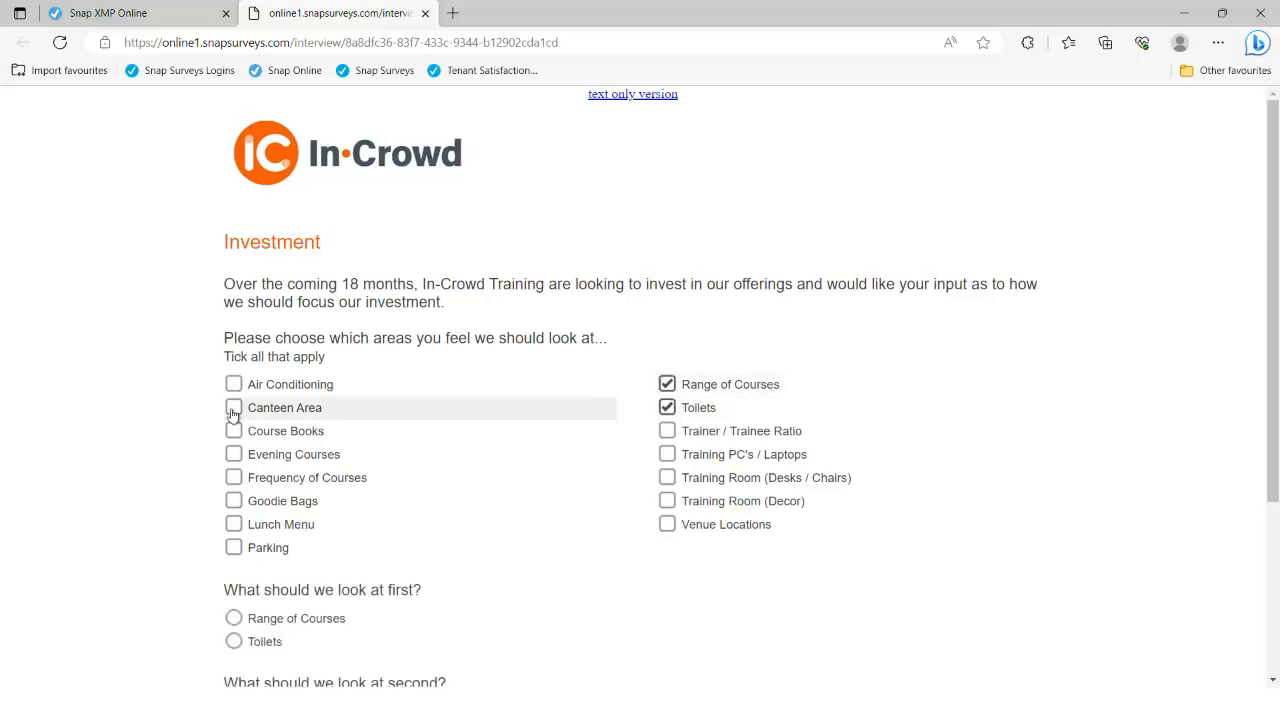
left_click(233, 408)
left_click(233, 431)
left_click(233, 477)
scroll(432, 511, "down", 2)
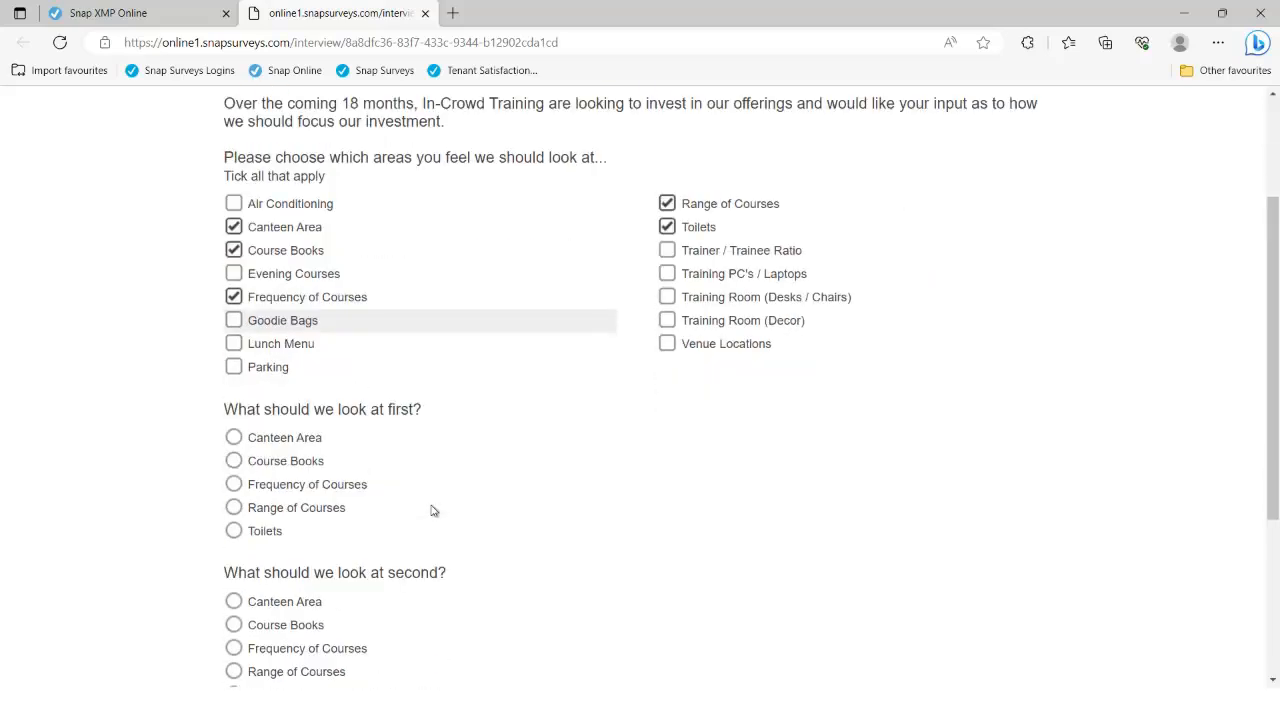
scroll(432, 511, "down", 3)
left_click(716, 672)
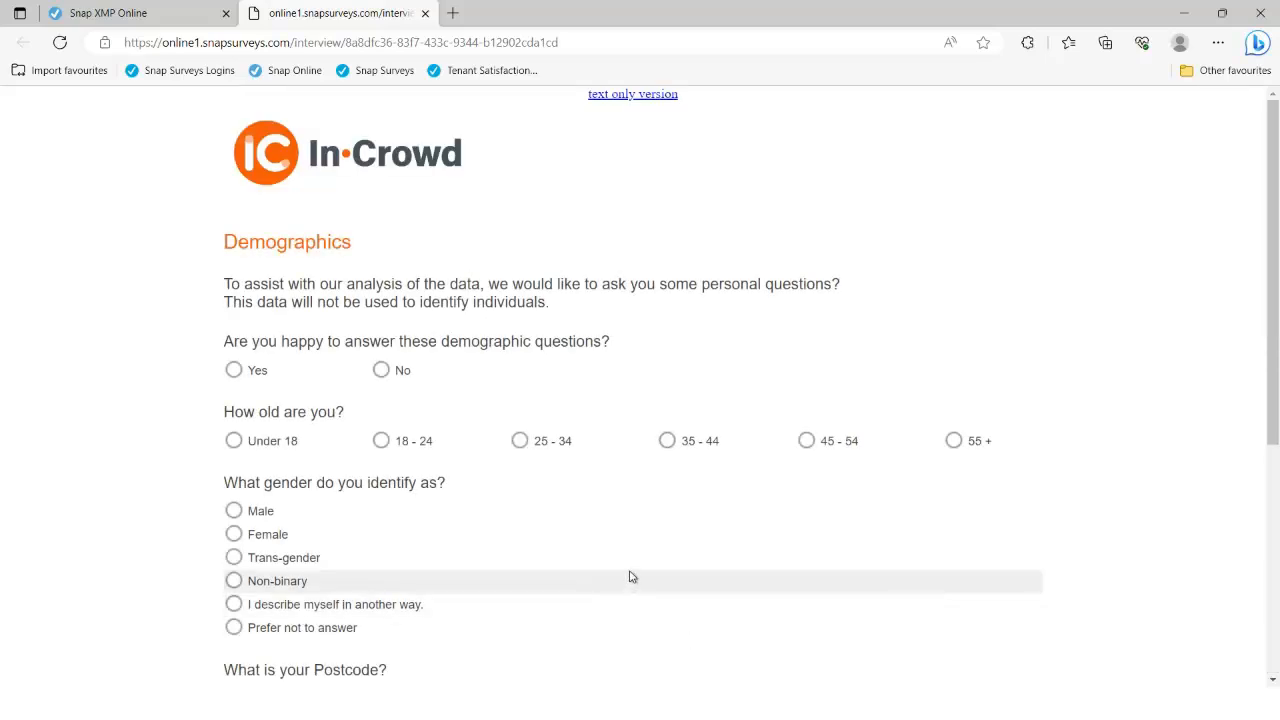
scroll(630, 577, "down", 1)
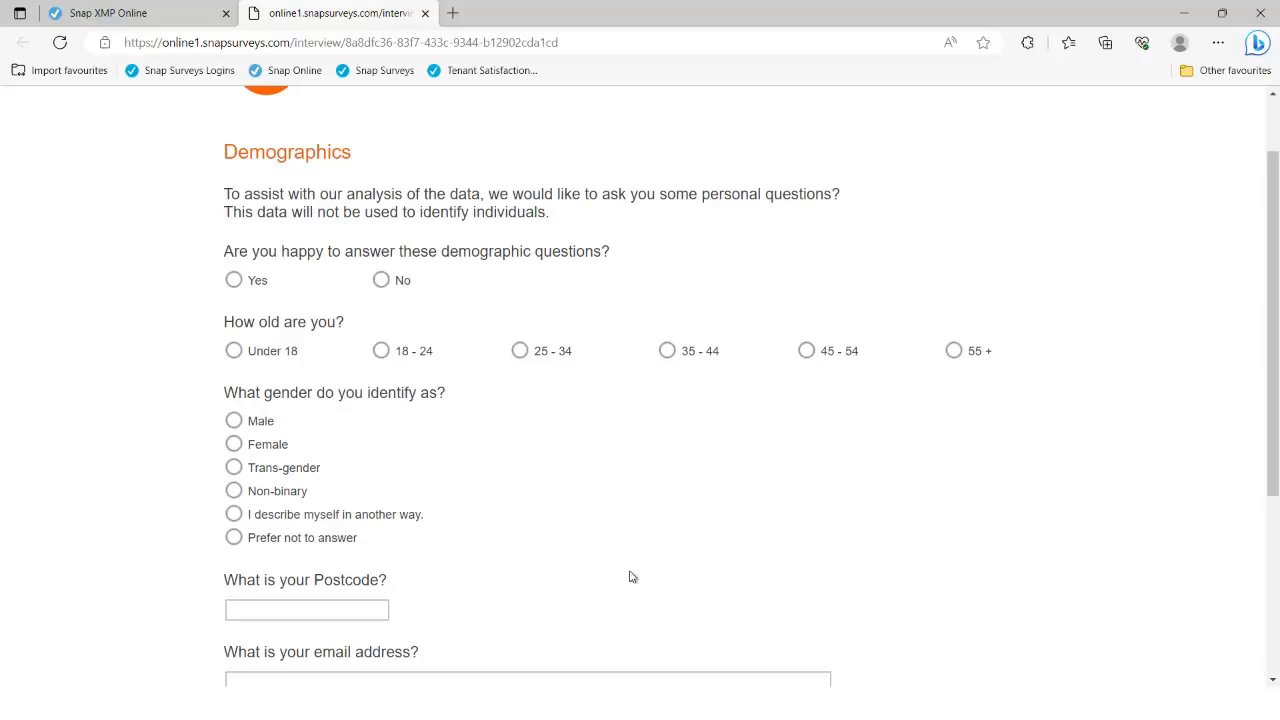
left_click(426, 13)
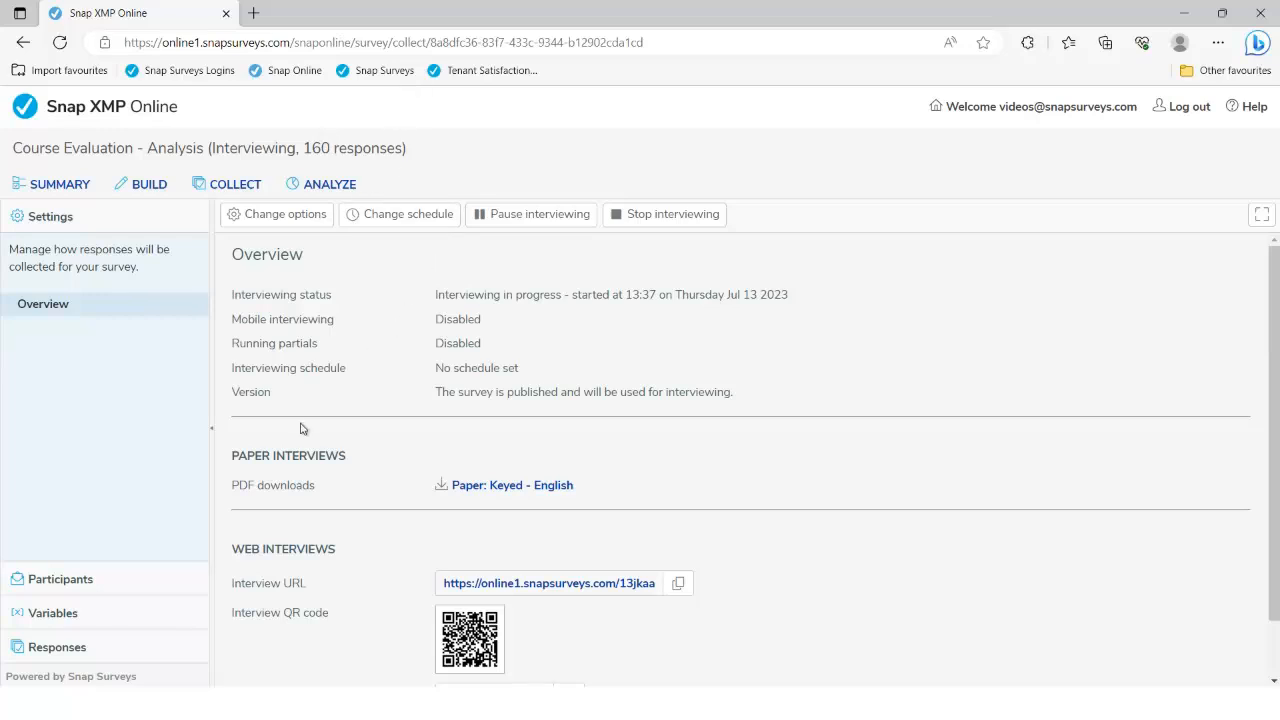
Switch to the ANALYZE tab to list the Course Evaluation reports
left_click(330, 185)
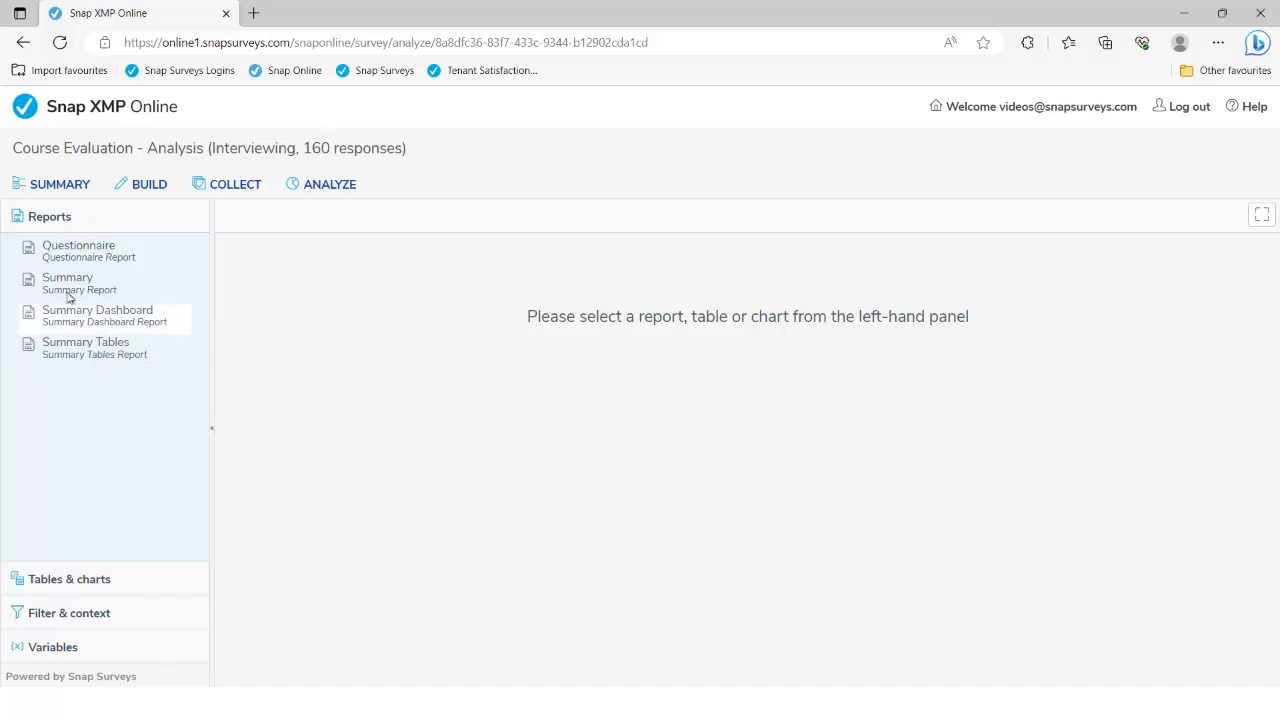
Generate the Questionnaire report and scroll down to its page-5 Demographics section
left_click(75, 258)
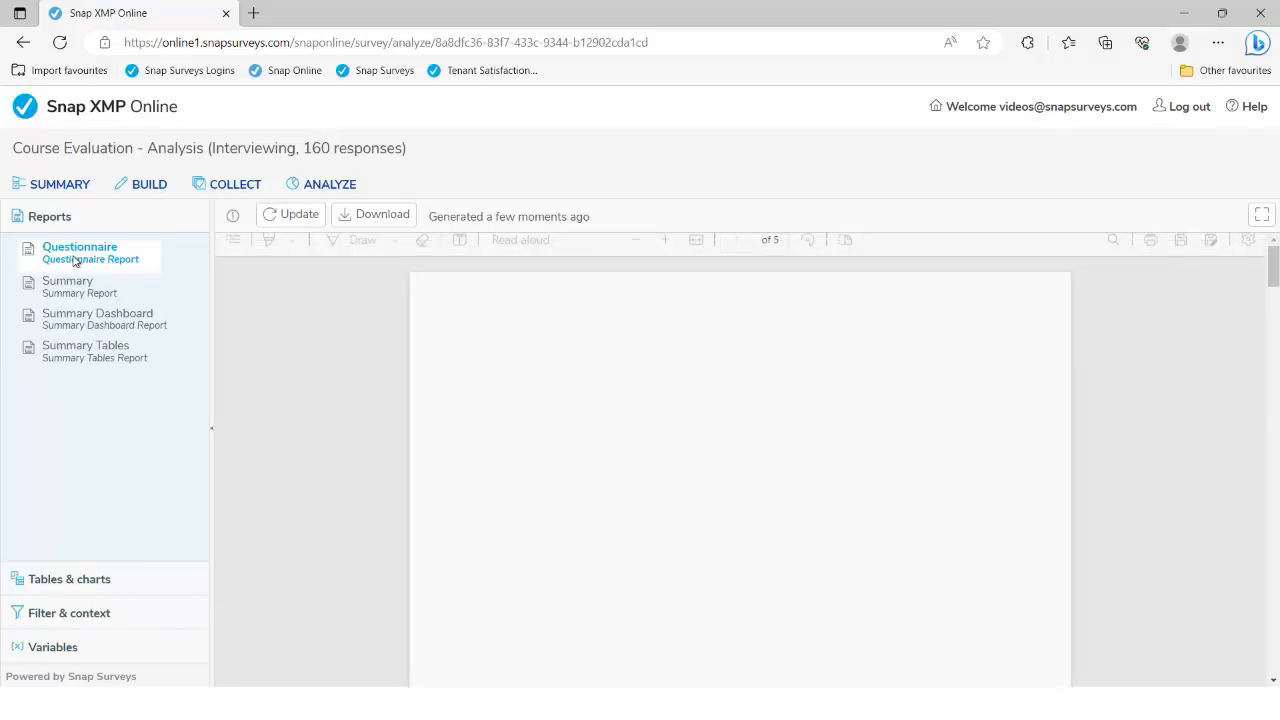
scroll(371, 337, "down", 3)
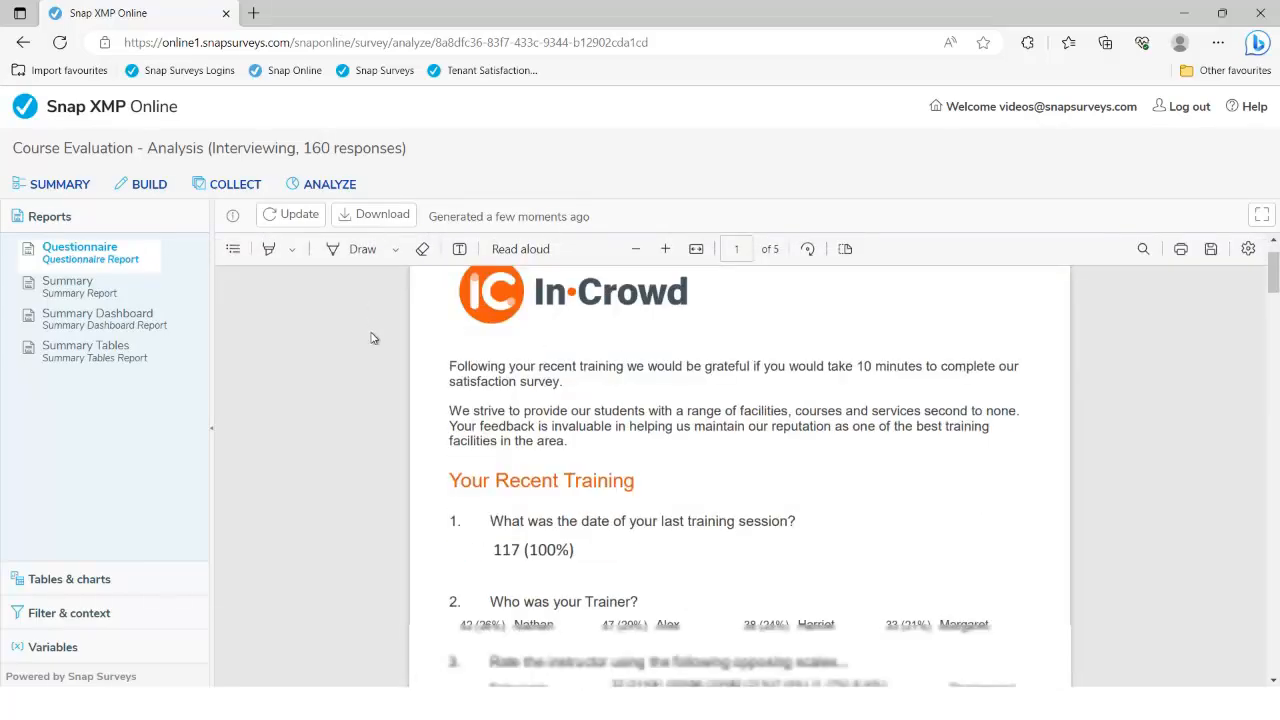
scroll(371, 337, "down", 5)
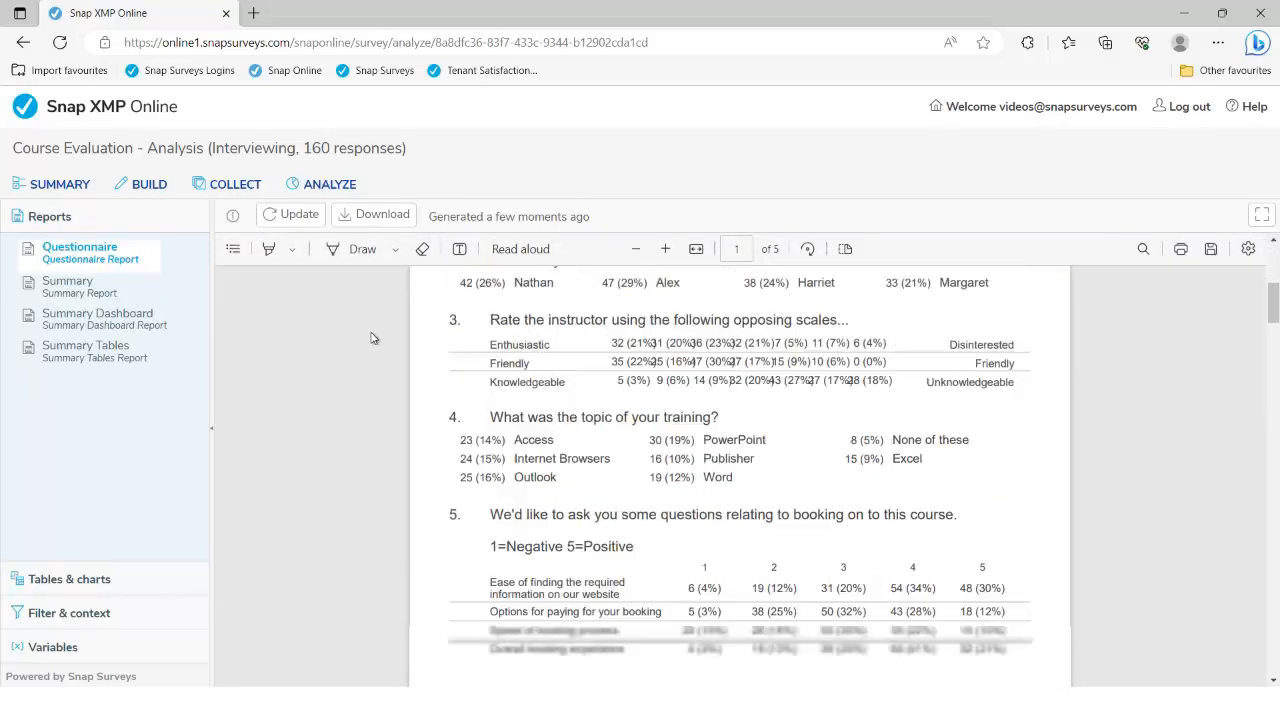
scroll(371, 337, "down", 1)
scroll(371, 337, "down", 6)
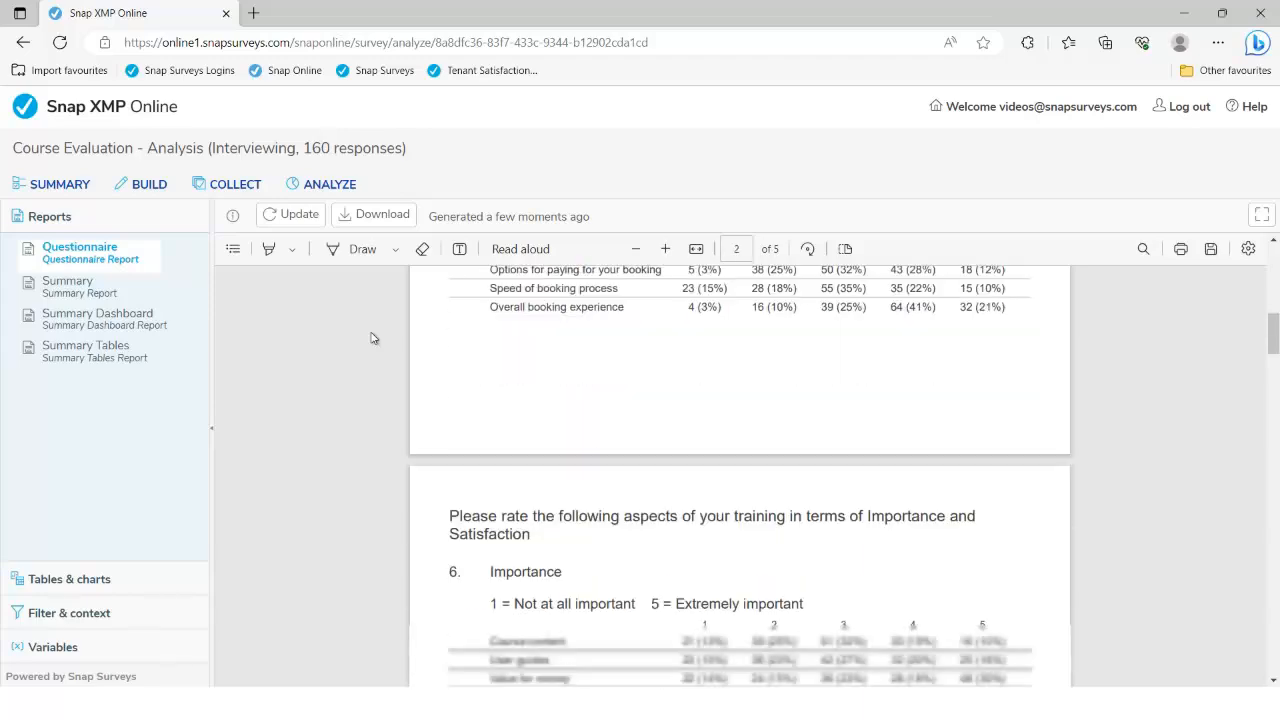
scroll(371, 337, "down", 6)
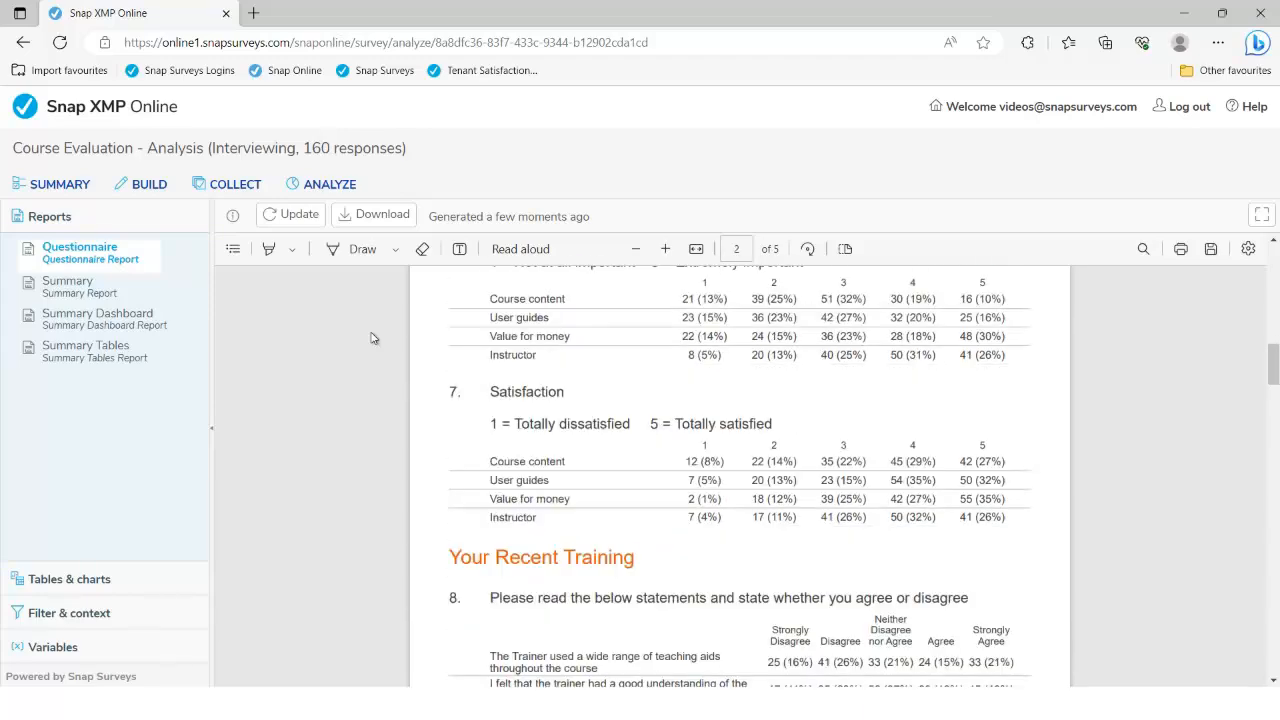
scroll(371, 337, "down", 5)
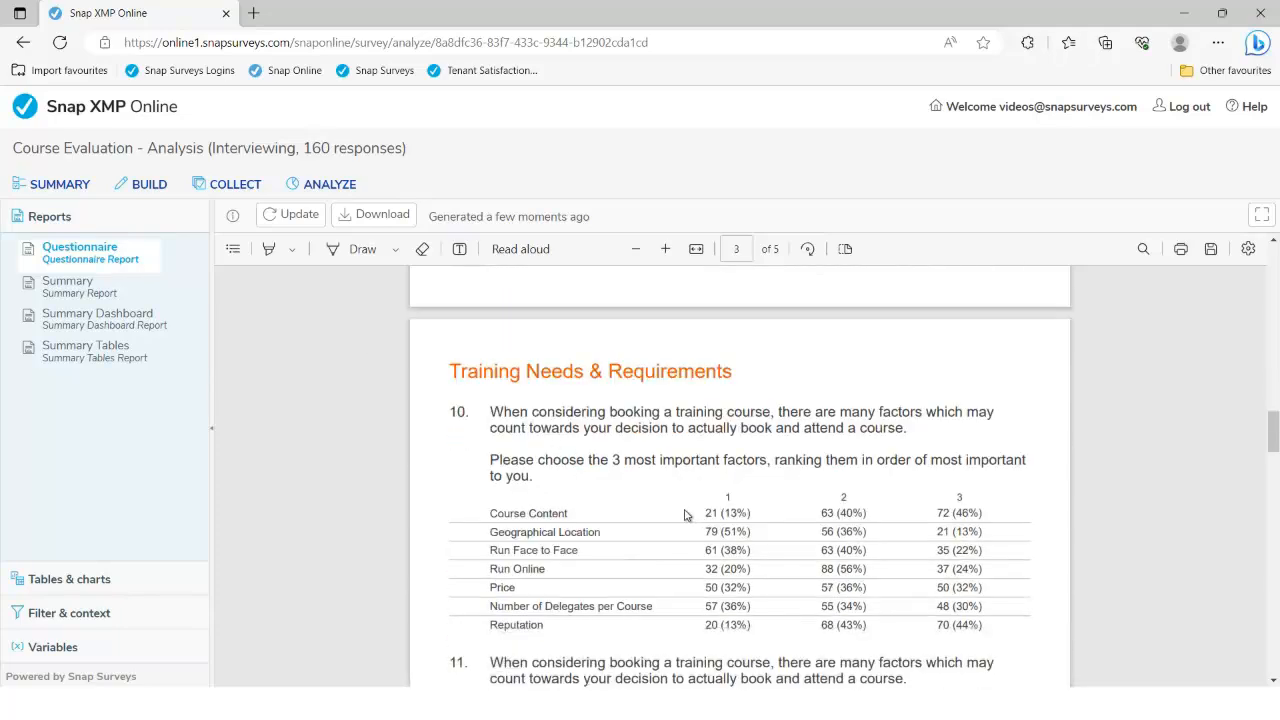
scroll(685, 512, "down", 6)
scroll(683, 512, "down", 1)
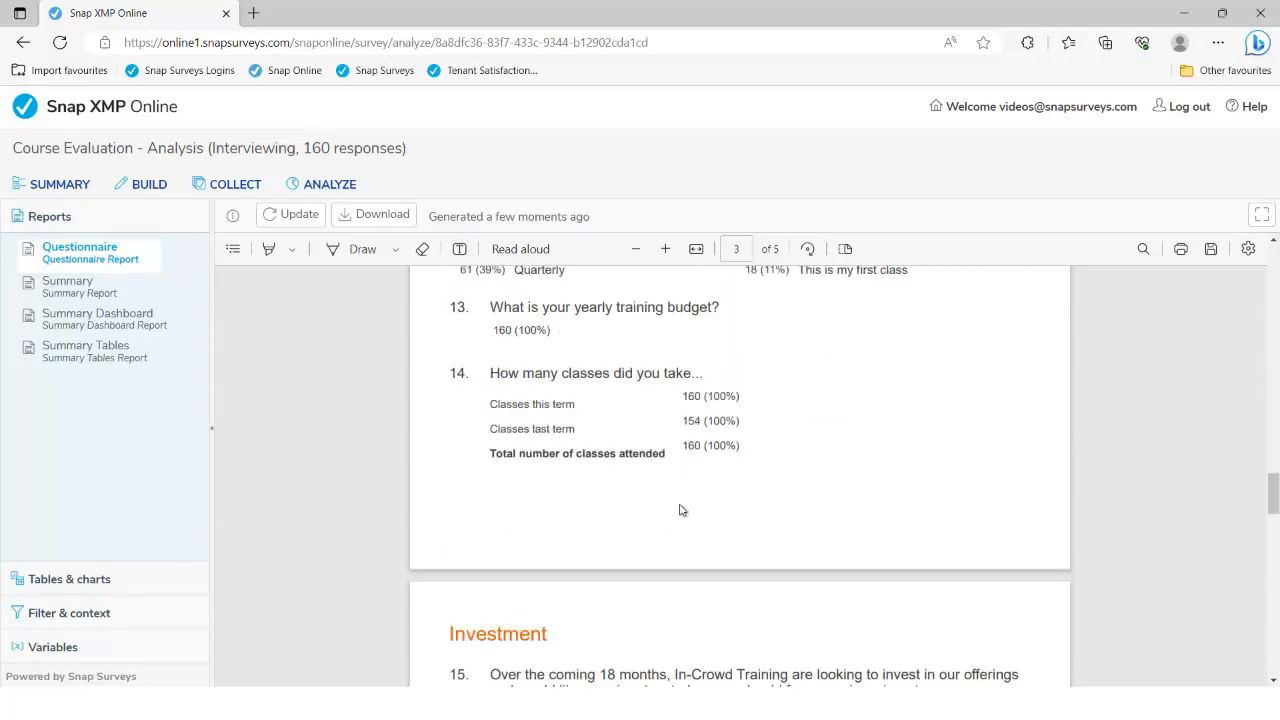
scroll(679, 509, "down", 10)
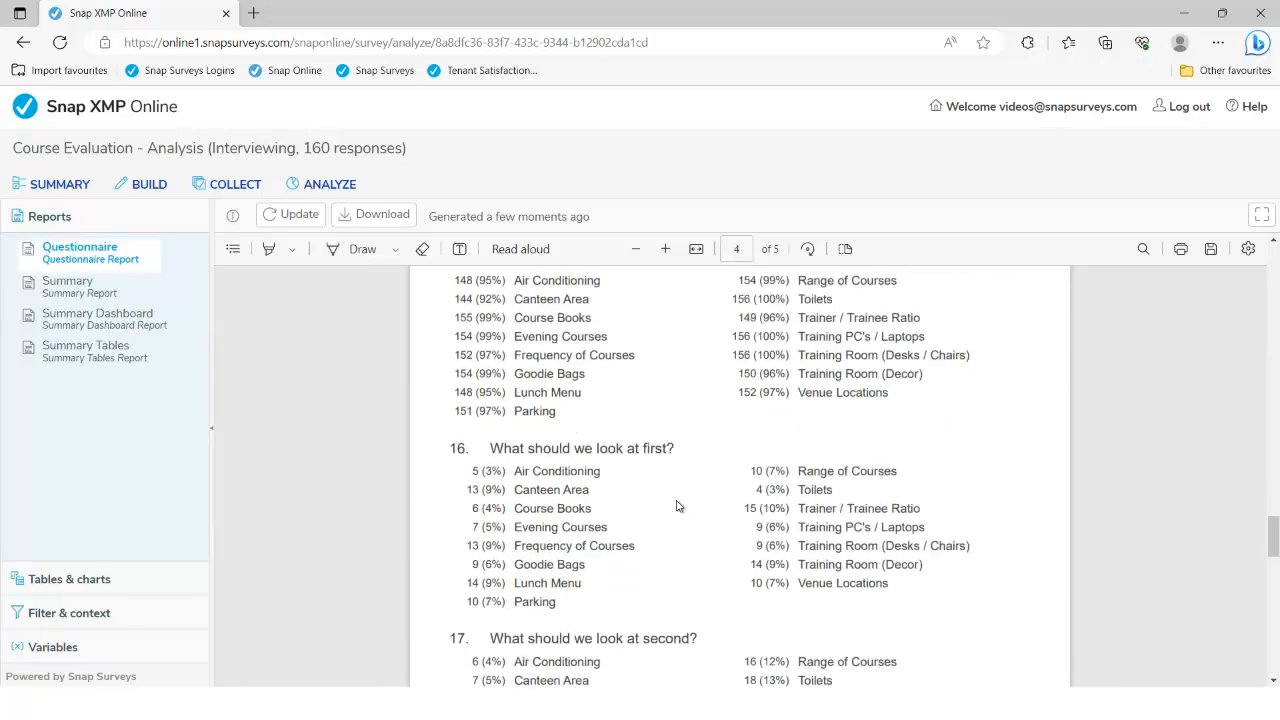
scroll(677, 507, "down", 9)
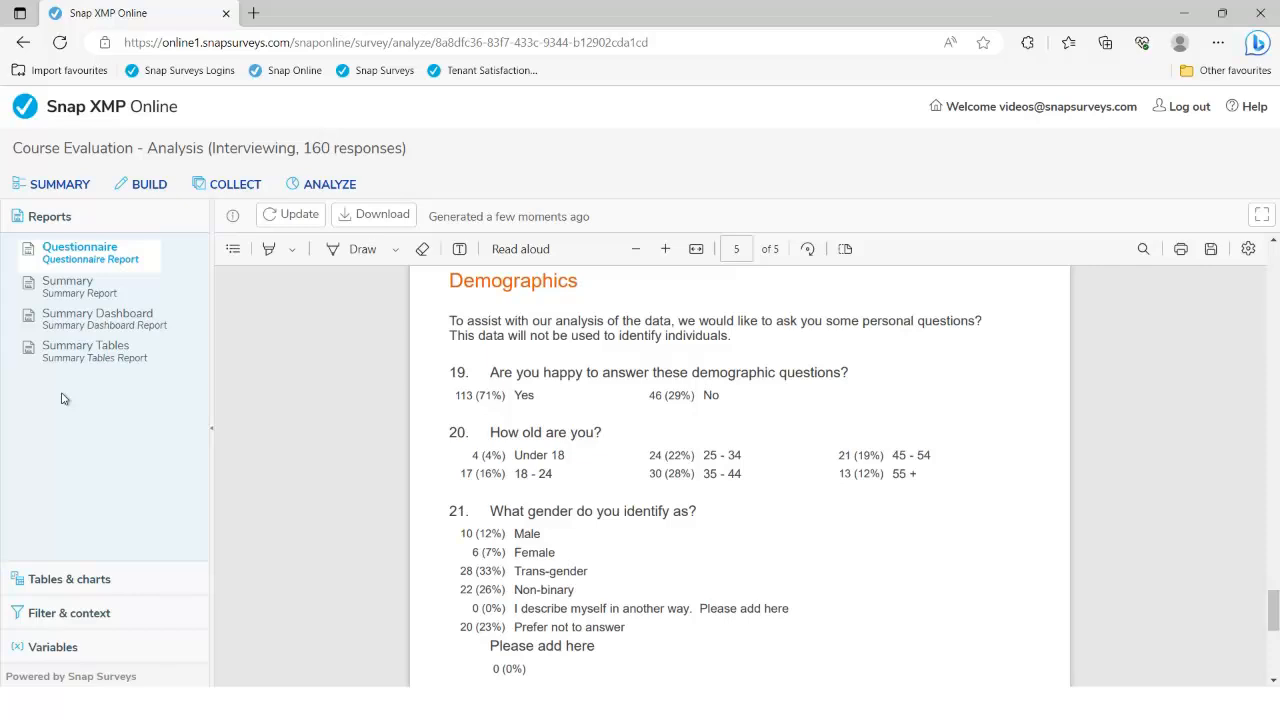
Open the Summary report at its top and highlight the overall respondent count
left_click(86, 298)
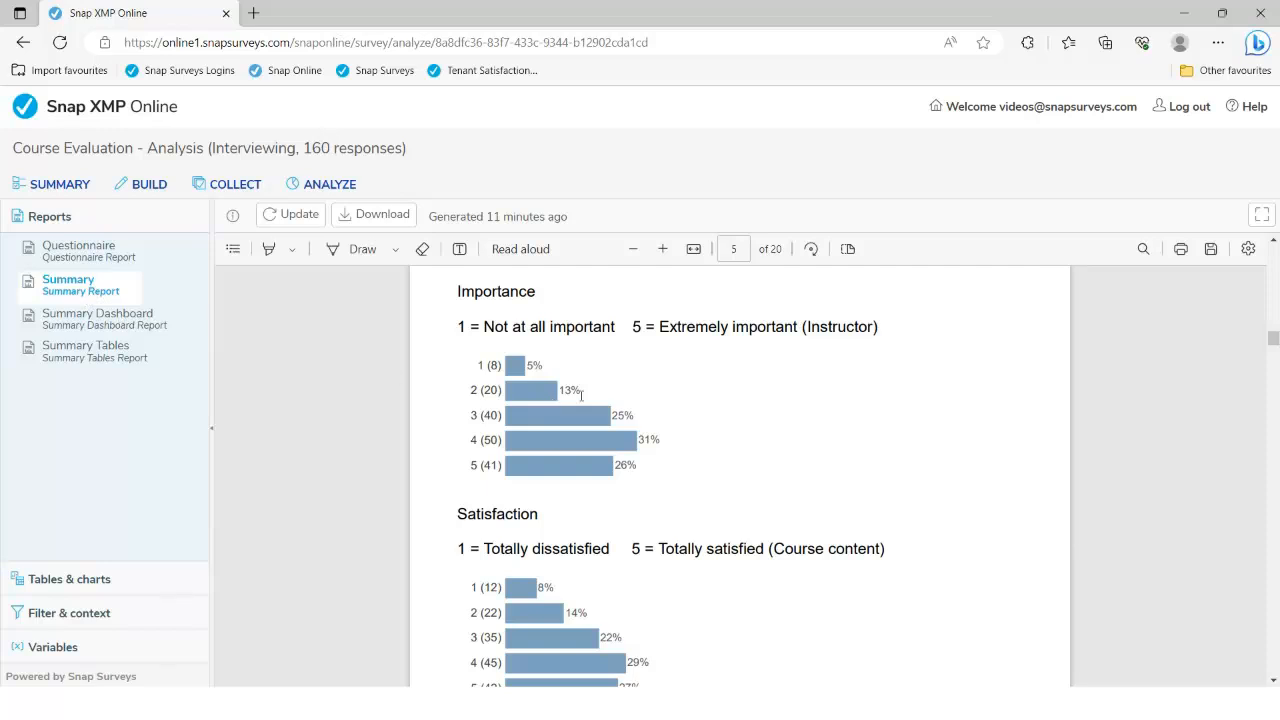
scroll(580, 394, "up", 5)
left_click_drag(1273, 328, 1273, 255)
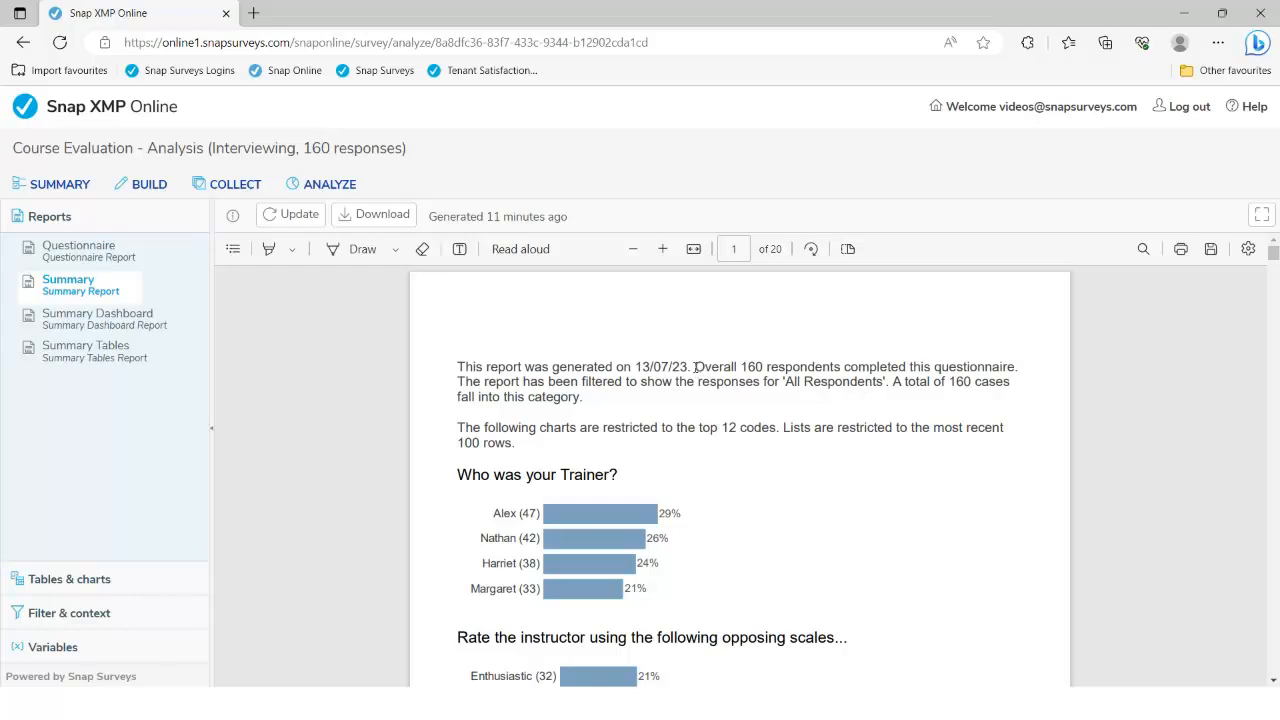
left_click_drag(695, 367, 905, 362)
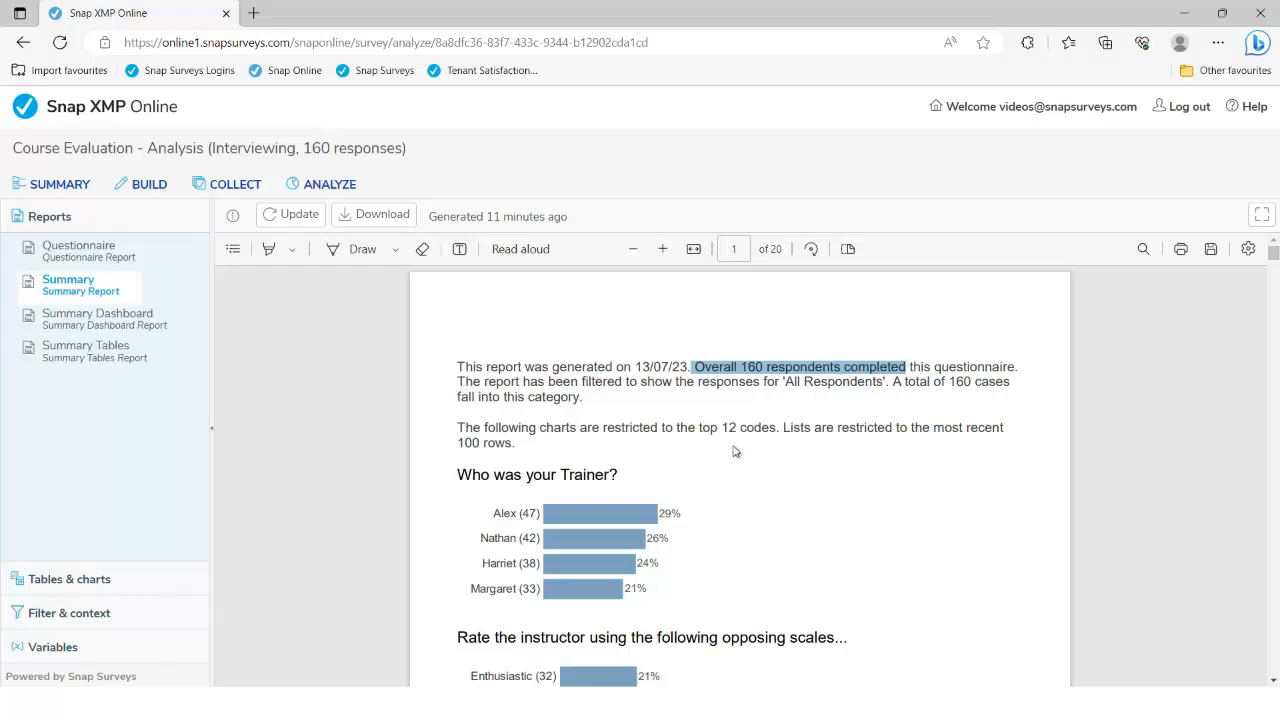
Scroll through the Summary charts to the yearly training budget statistics (mean 1839.38, range 7900)
scroll(728, 472, "down", 3)
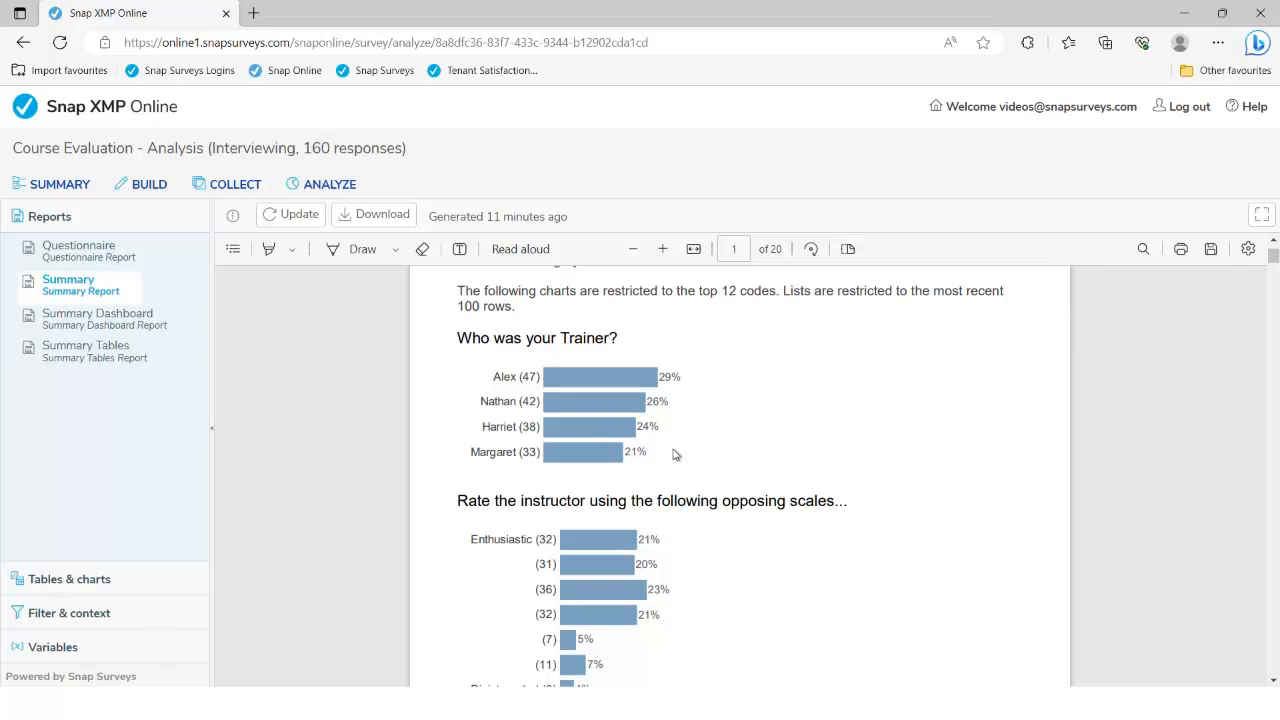
scroll(674, 455, "down", 5)
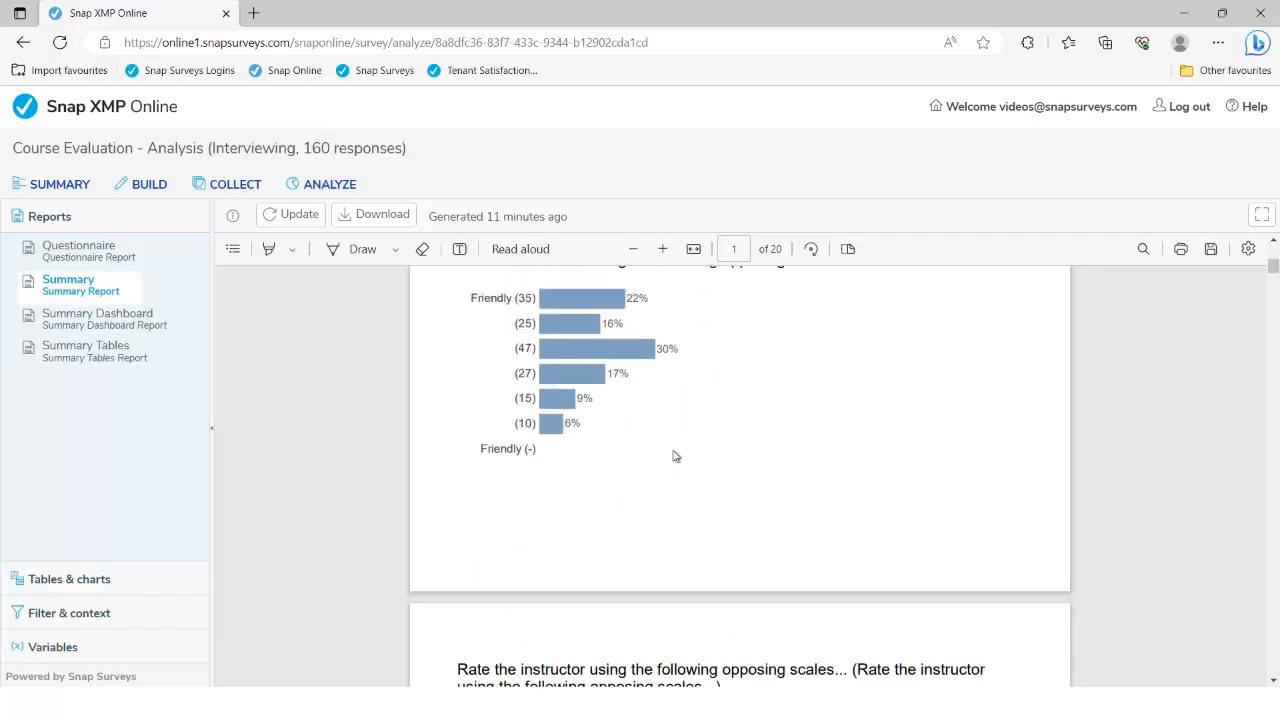
scroll(674, 455, "down", 10)
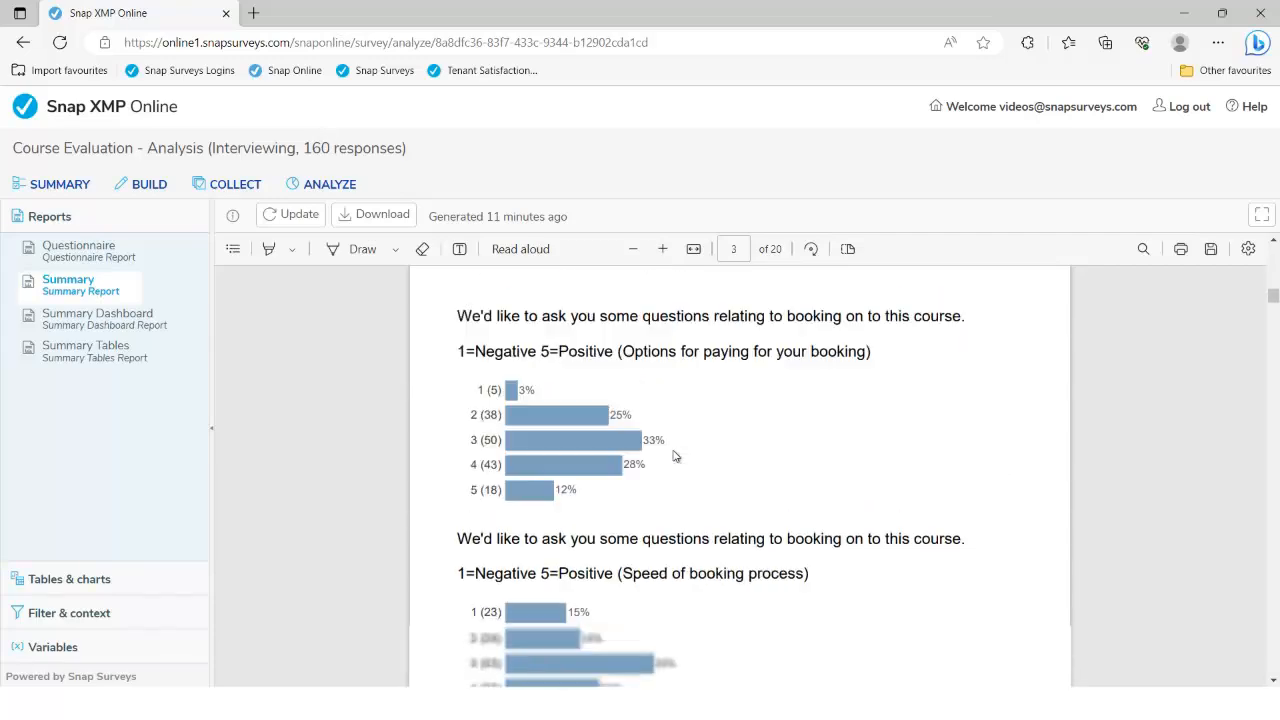
scroll(674, 455, "down", 6)
scroll(673, 456, "down", 15)
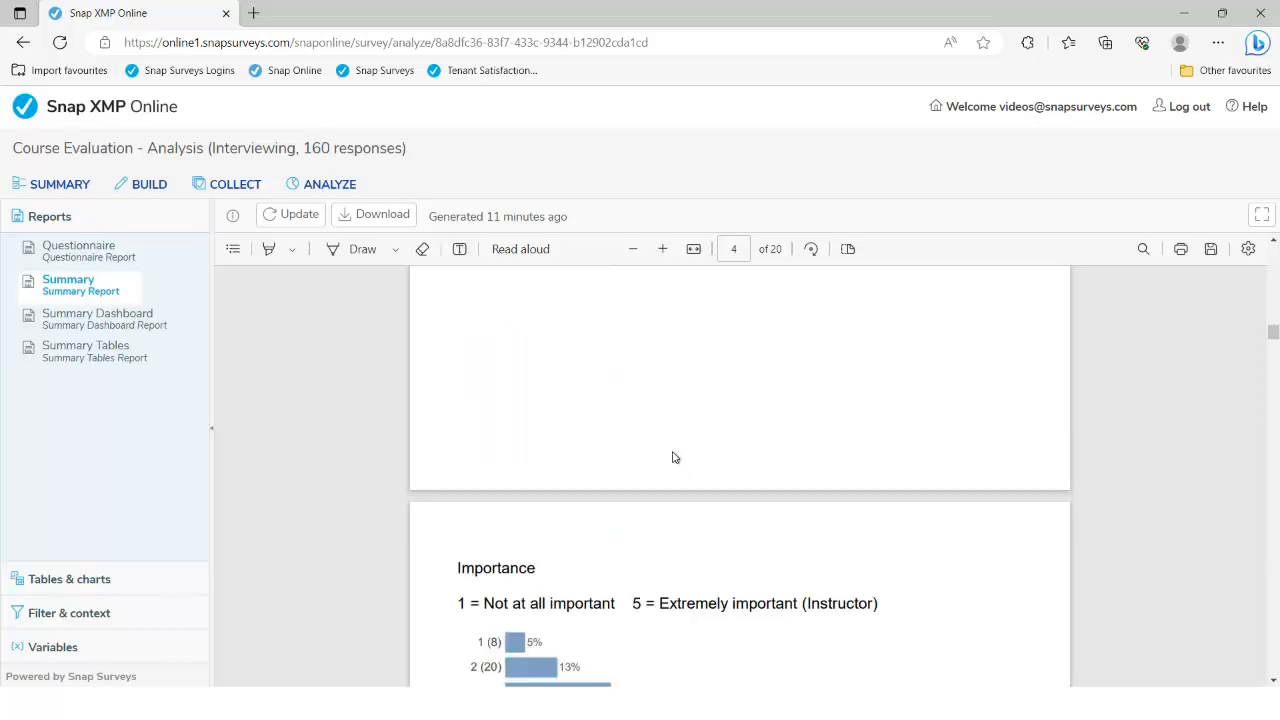
scroll(673, 456, "down", 15)
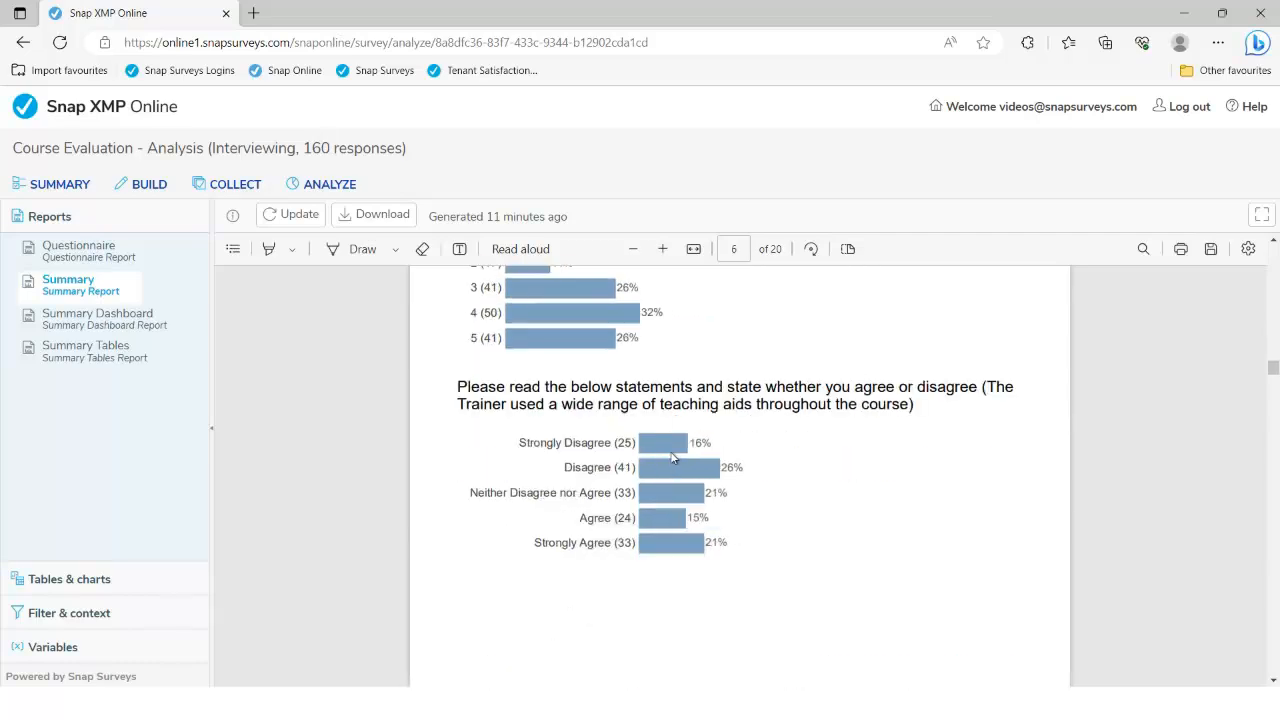
scroll(673, 456, "down", 1)
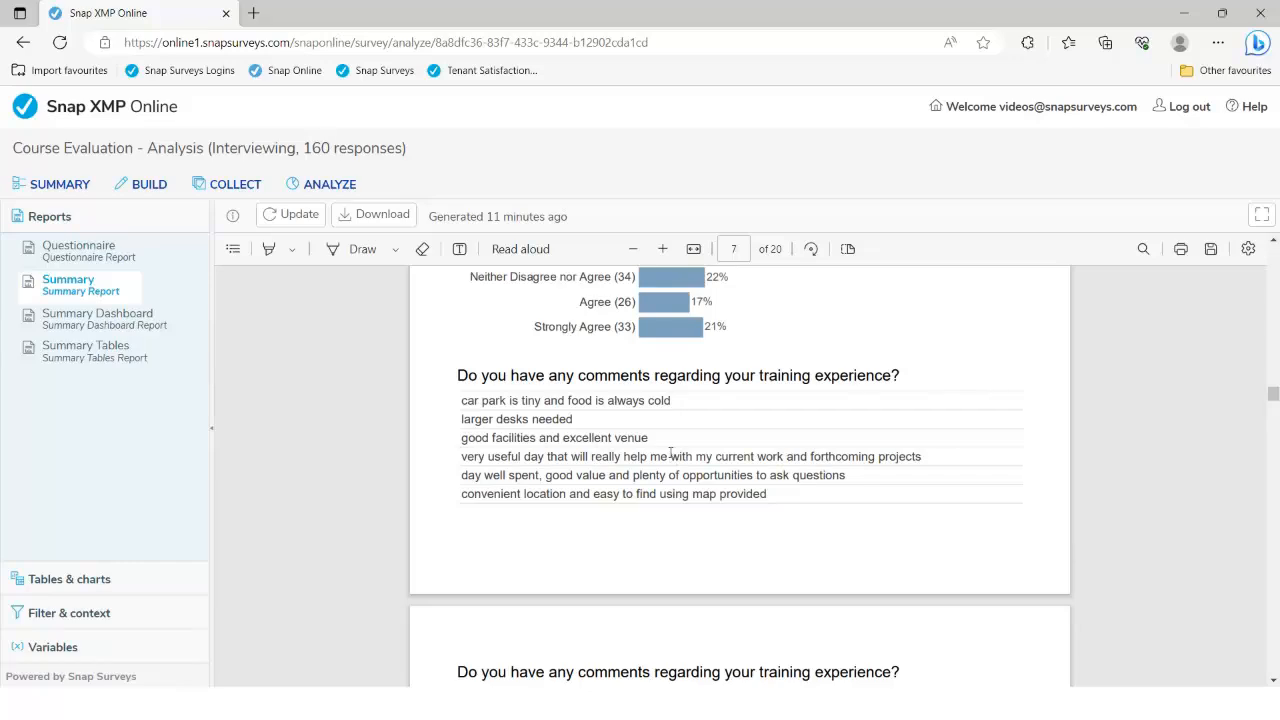
scroll(566, 456, "down", 15)
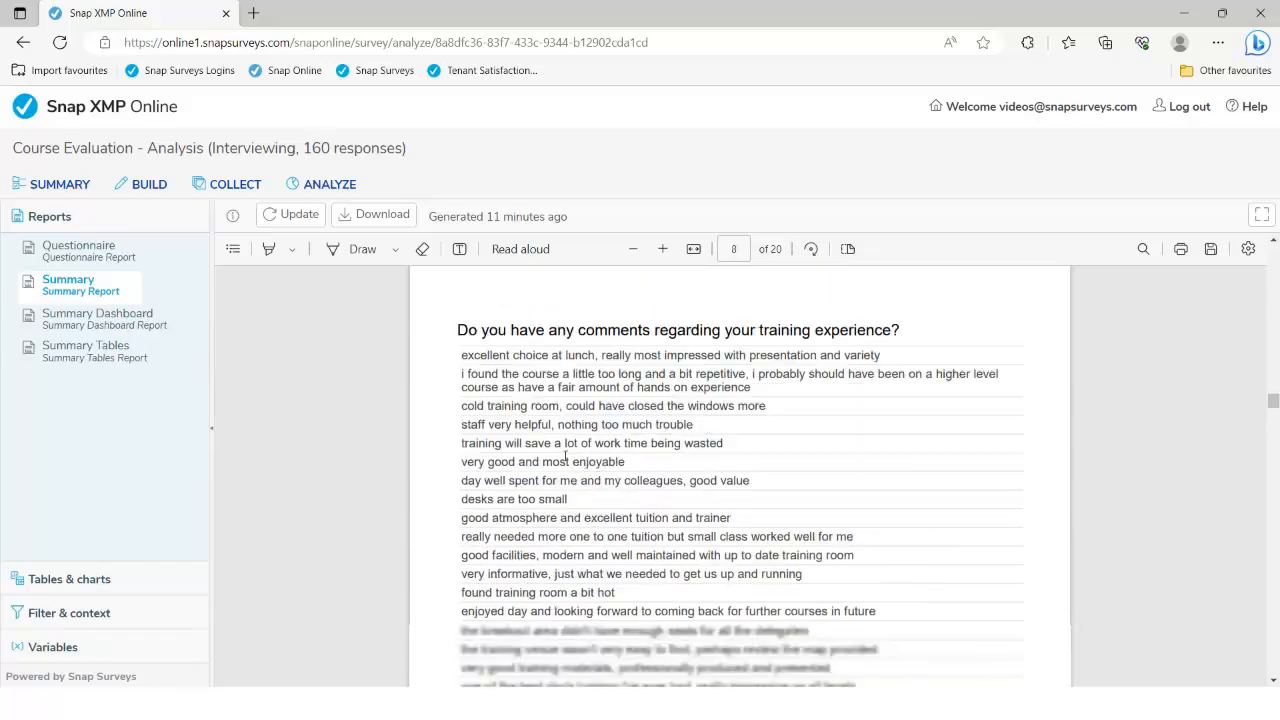
scroll(566, 456, "down", 20)
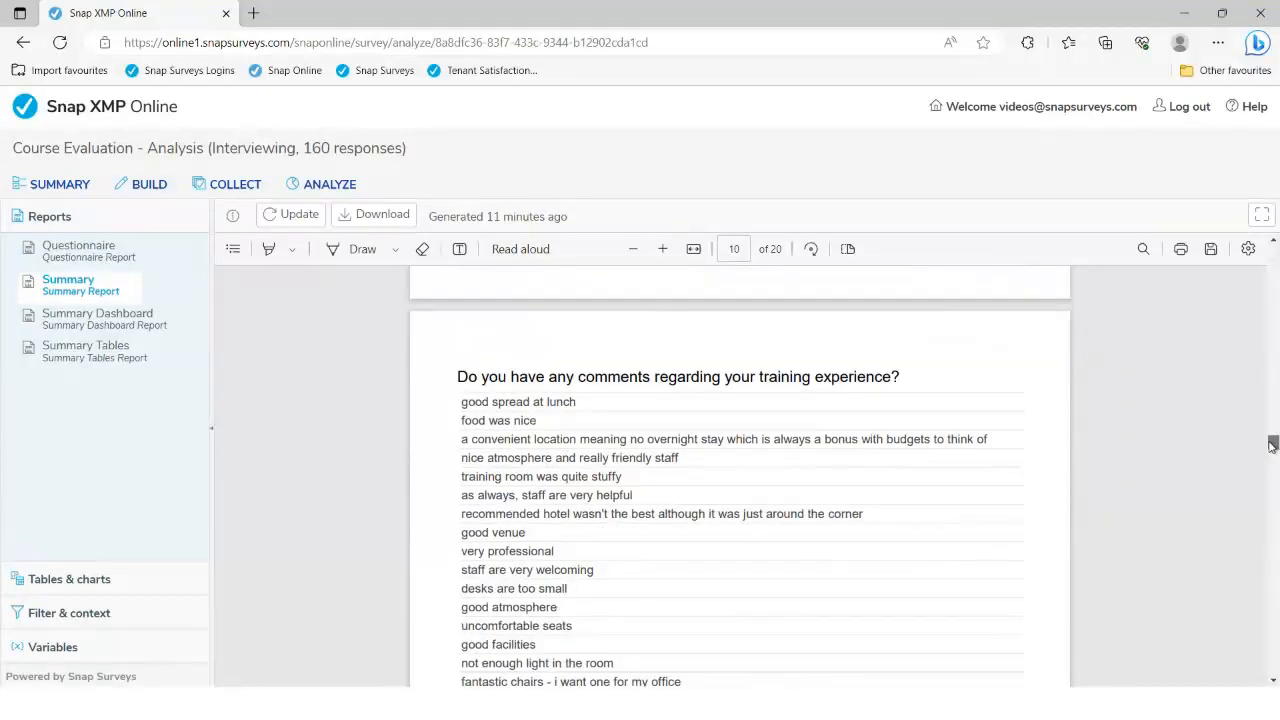
left_click_drag(1272, 444, 1270, 562)
scroll(874, 474, "up", 3)
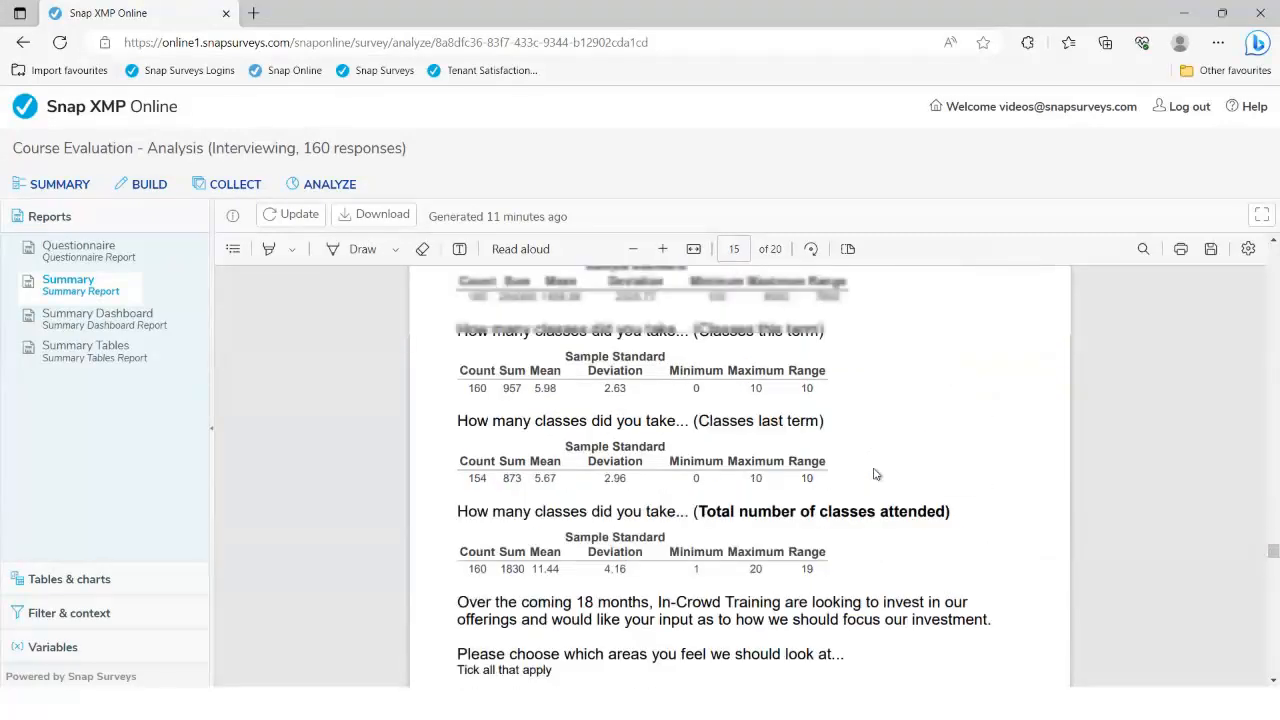
scroll(874, 474, "up", 1)
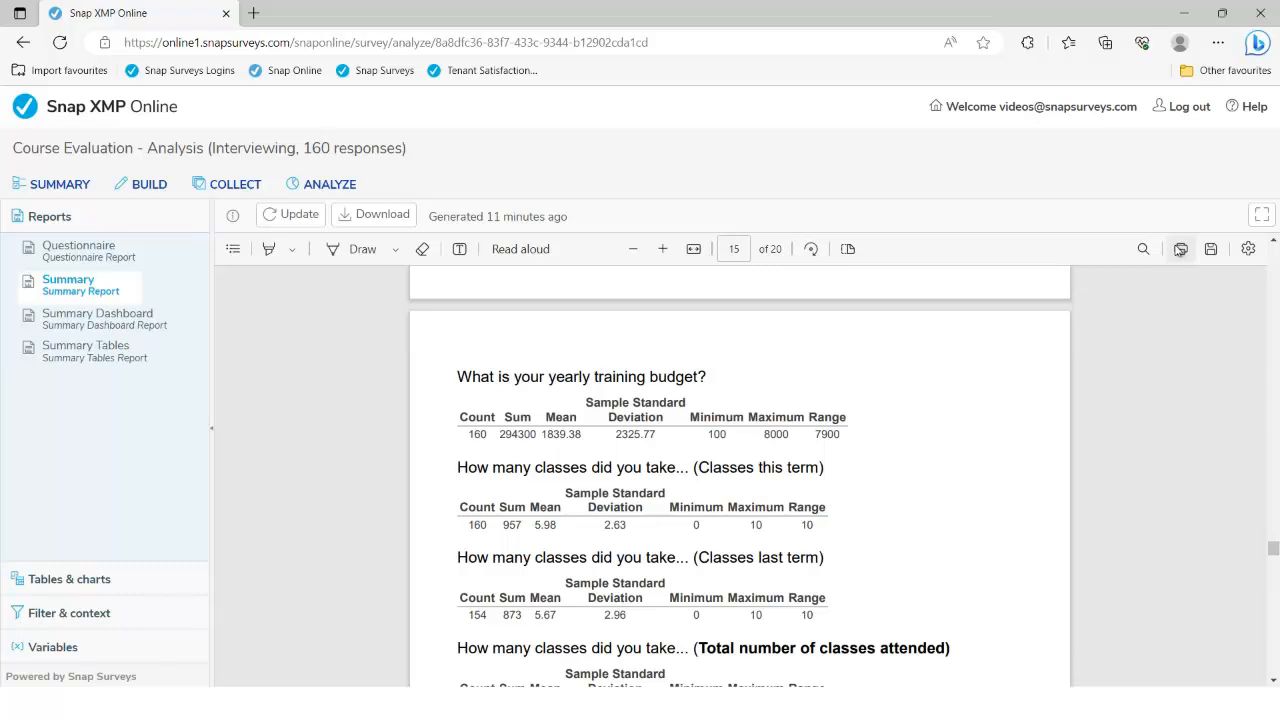
Open the Summary Dashboard and check the image options on the trainer chart
left_click(119, 325)
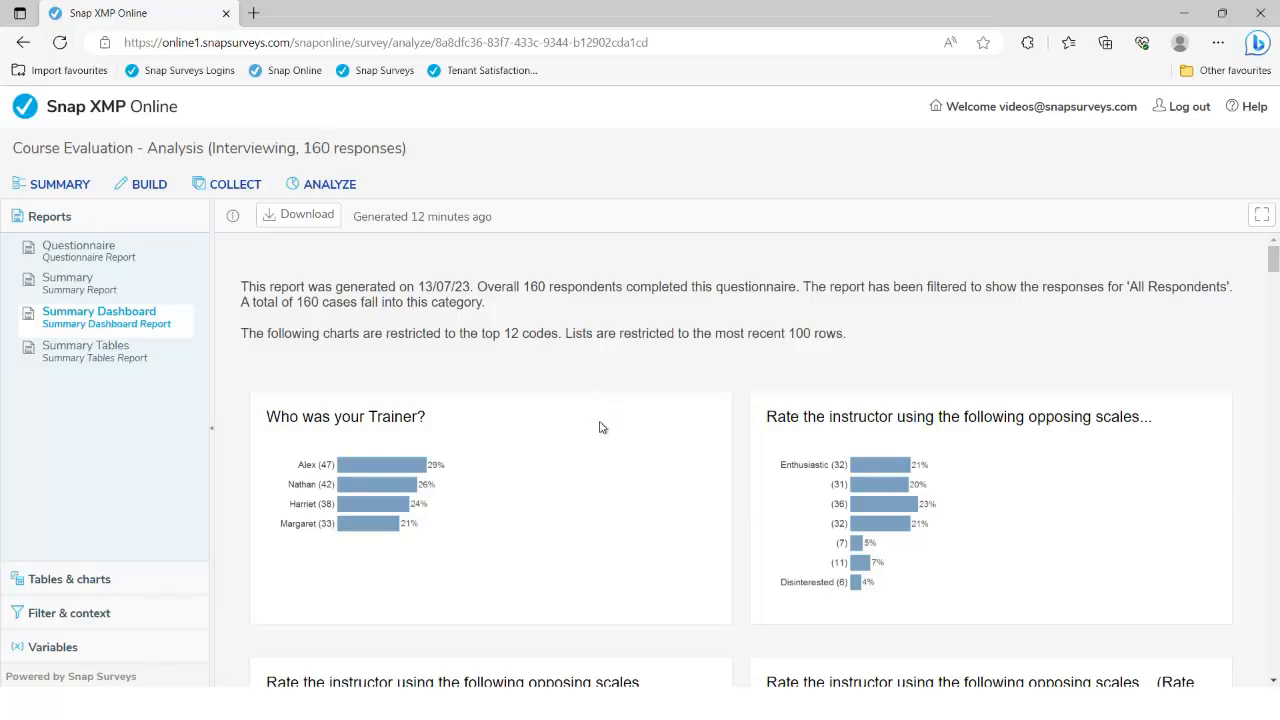
scroll(601, 427, "down", 2)
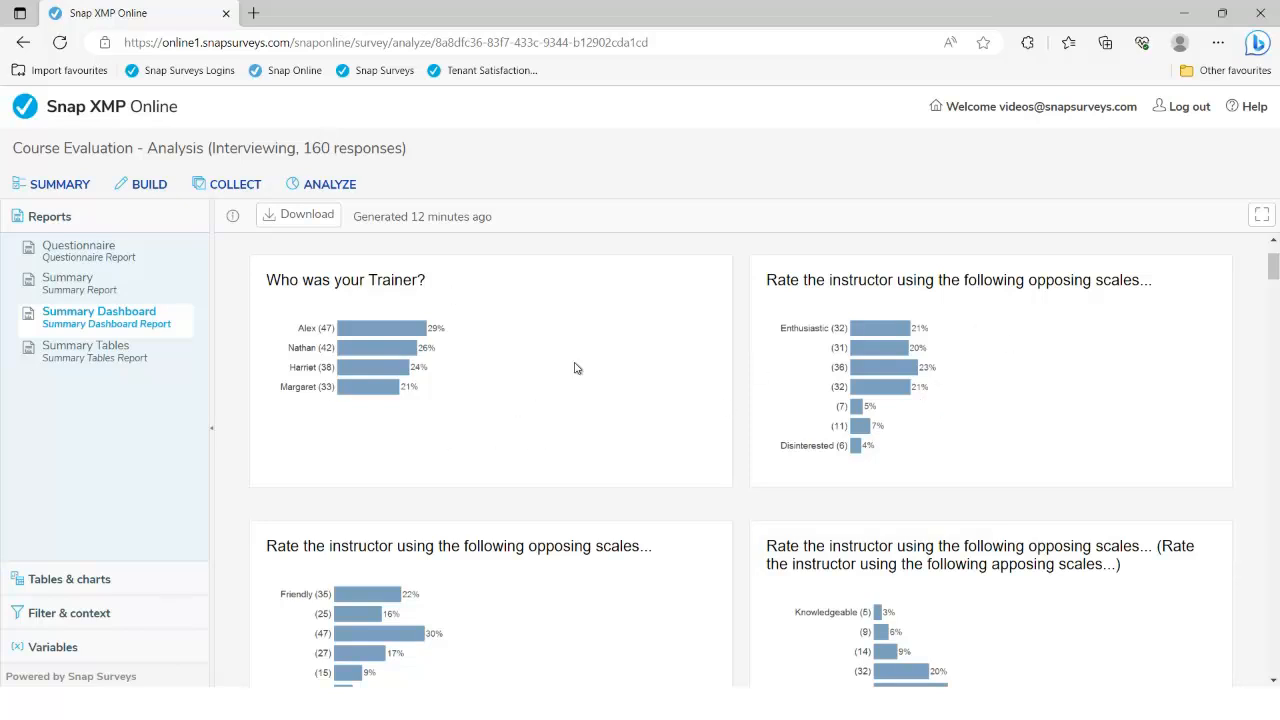
scroll(575, 368, "down", 1)
scroll(574, 366, "up", 1)
right_click(473, 336)
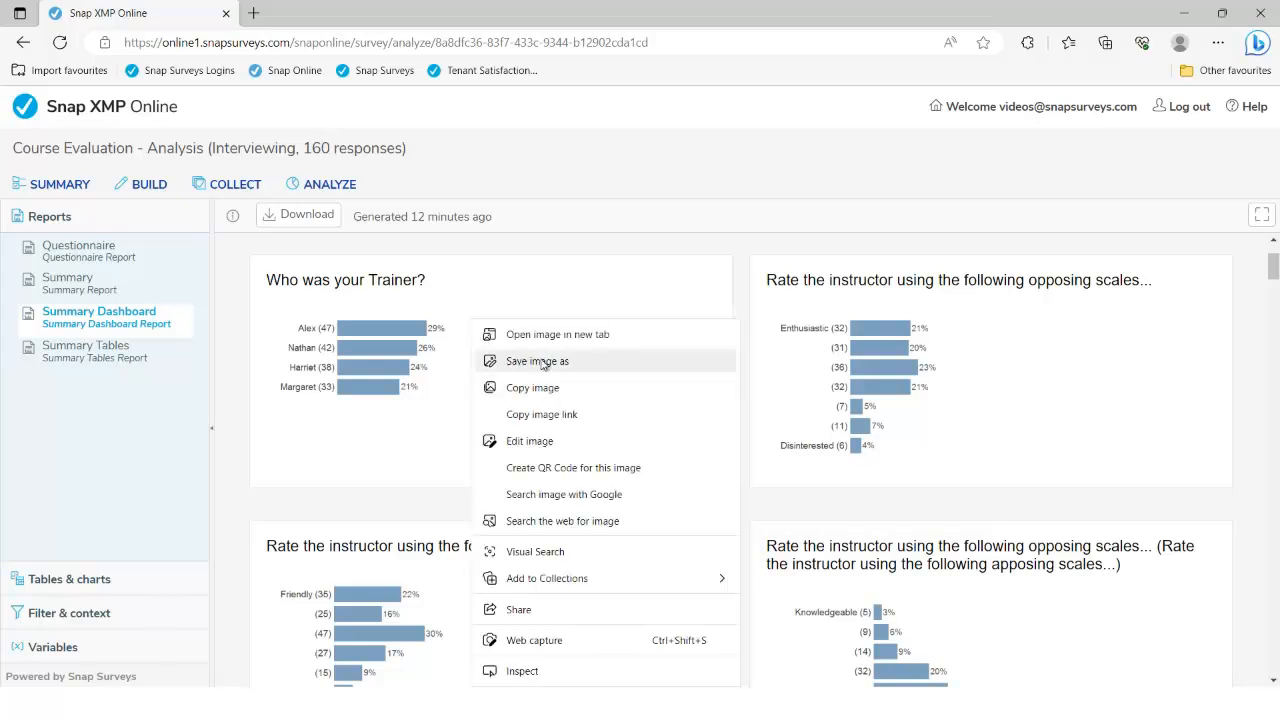
left_click(1041, 388)
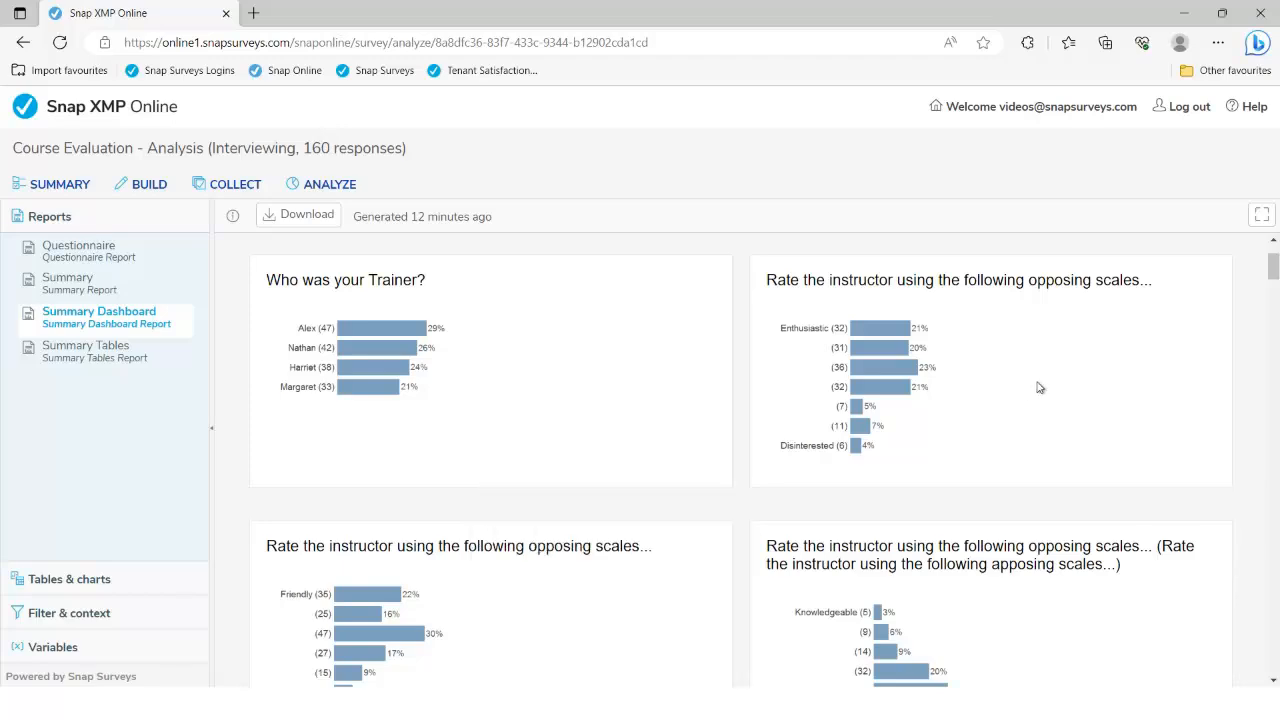
Scroll down to the rebooking agree/disagree chart and training-experience comments panel
scroll(1058, 385, "down", 5)
scroll(1067, 393, "down", 15)
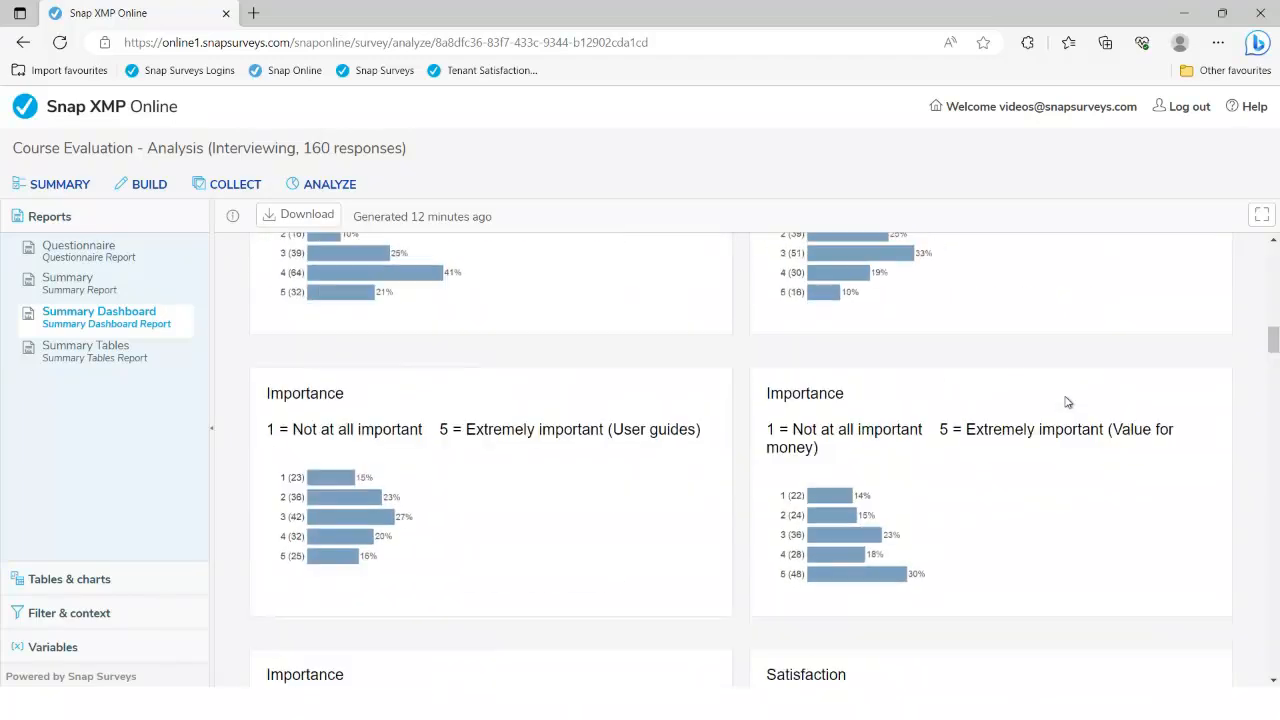
scroll(1065, 403, "down", 10)
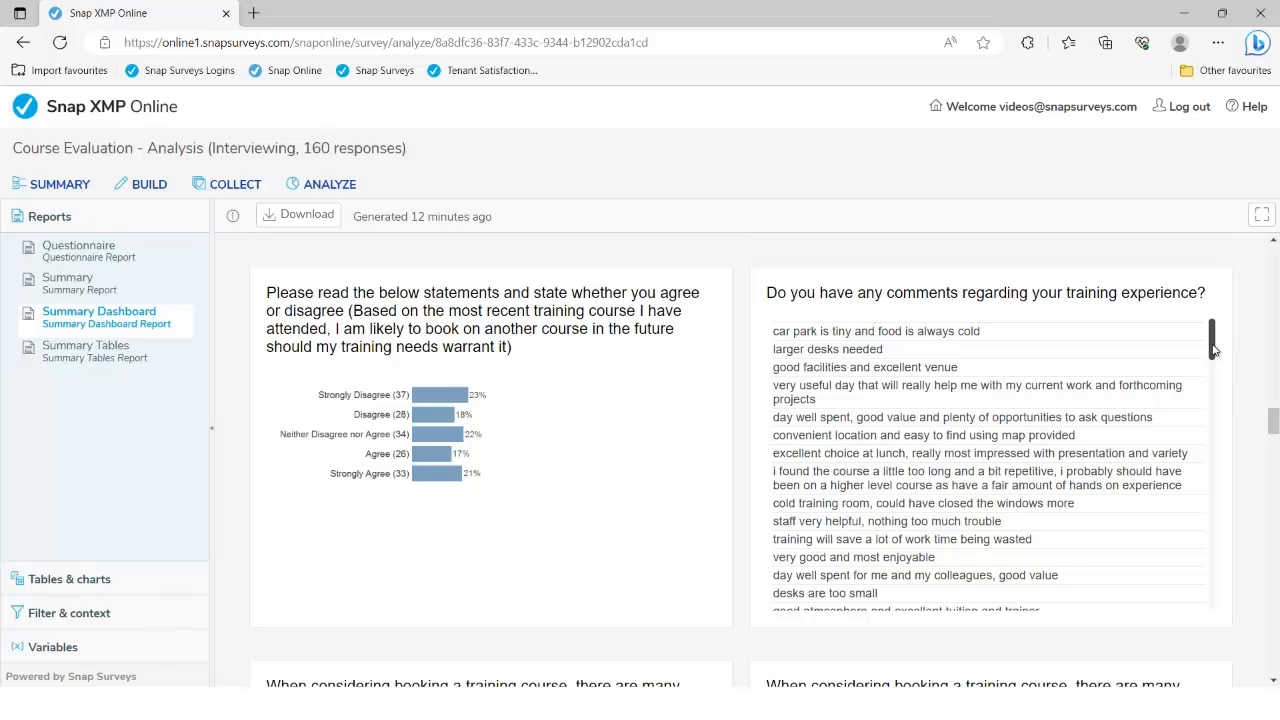
left_click_drag(1213, 349, 1195, 420)
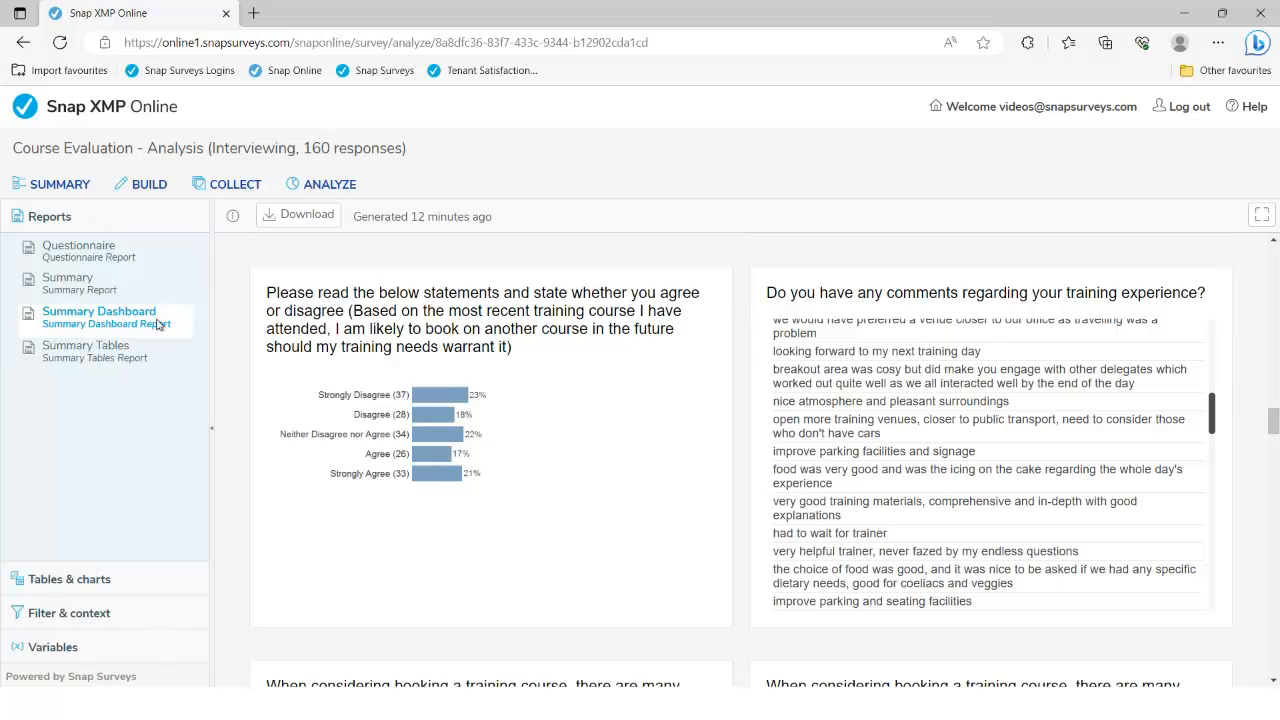
left_click(110, 355)
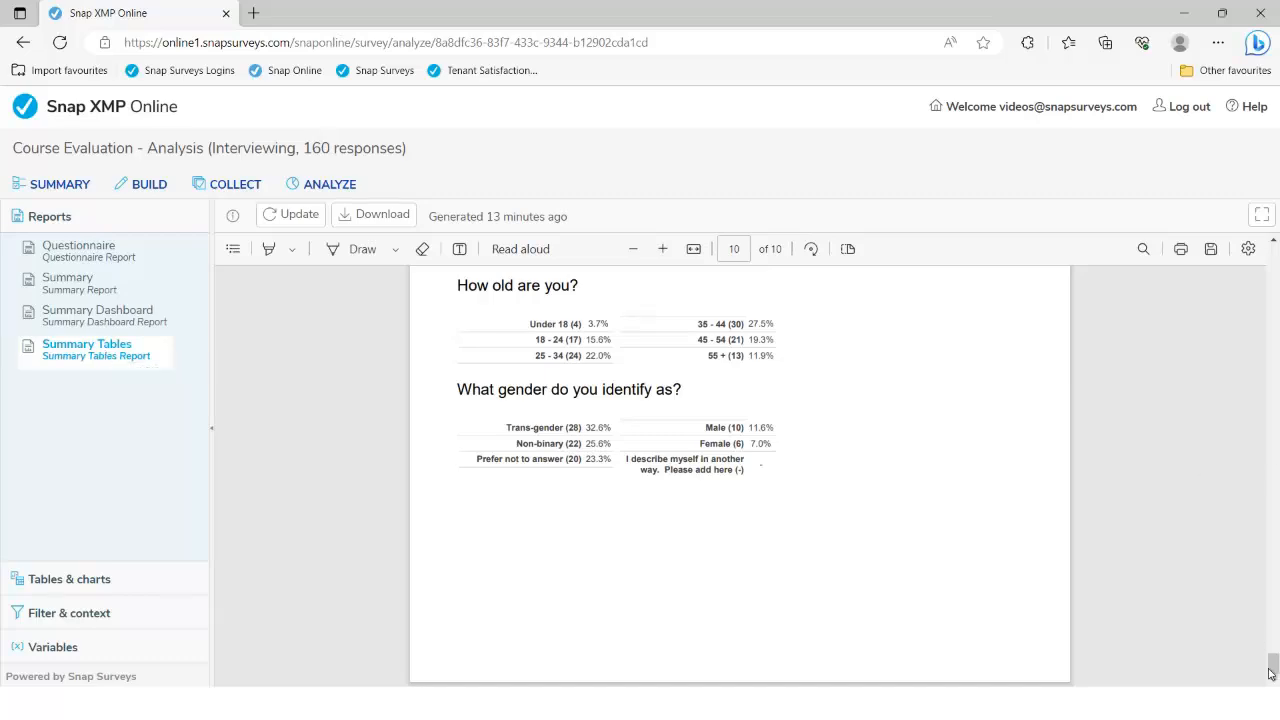
left_click_drag(1273, 662, 1274, 300)
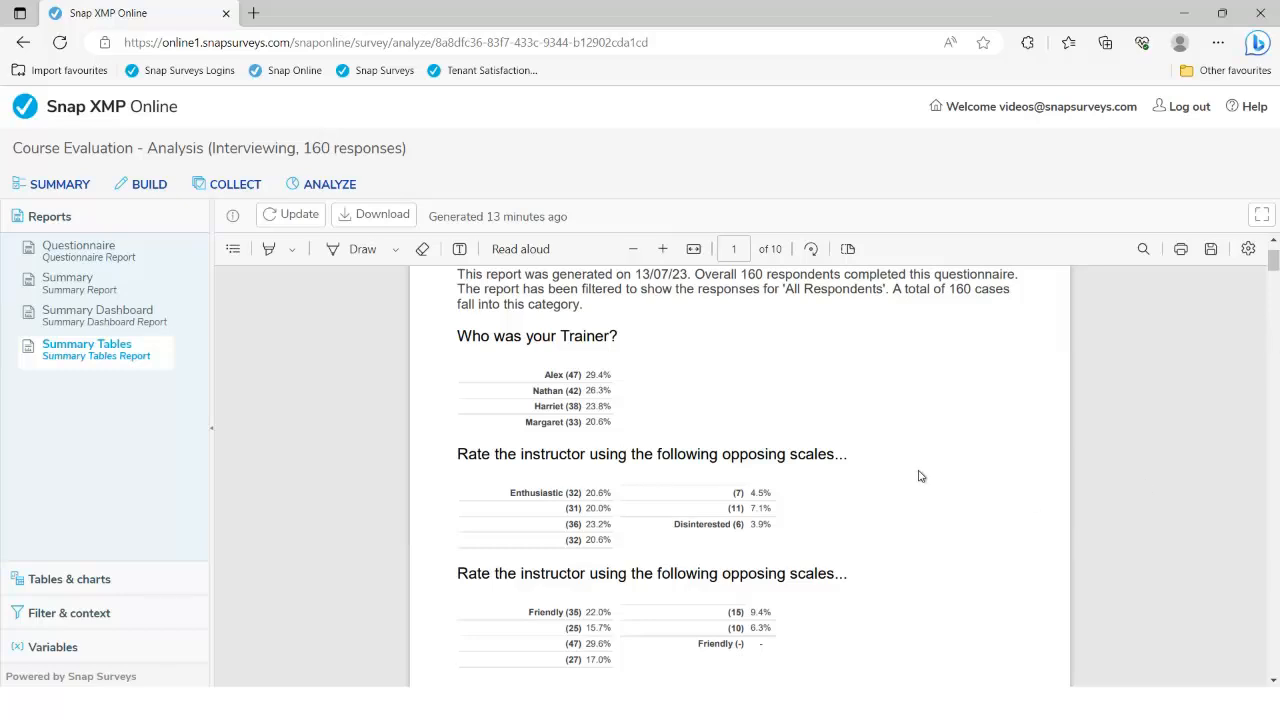
scroll(916, 476, "down", 5)
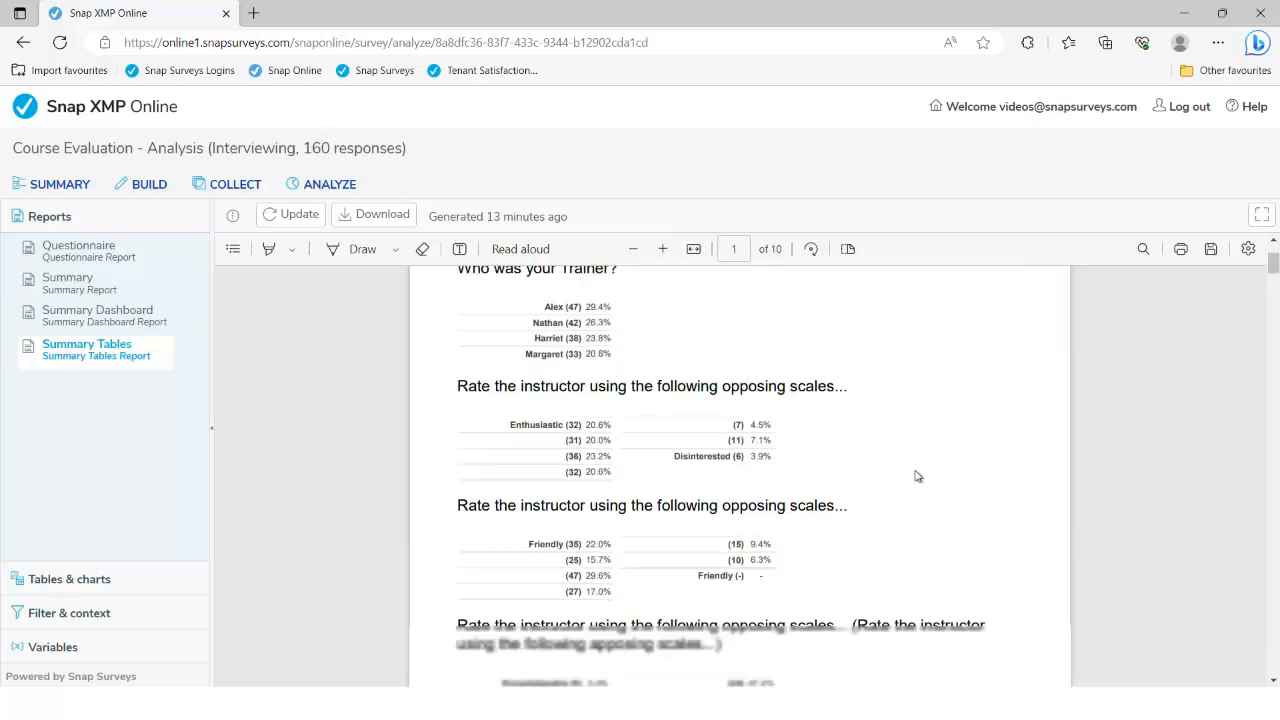
scroll(916, 476, "down", 10)
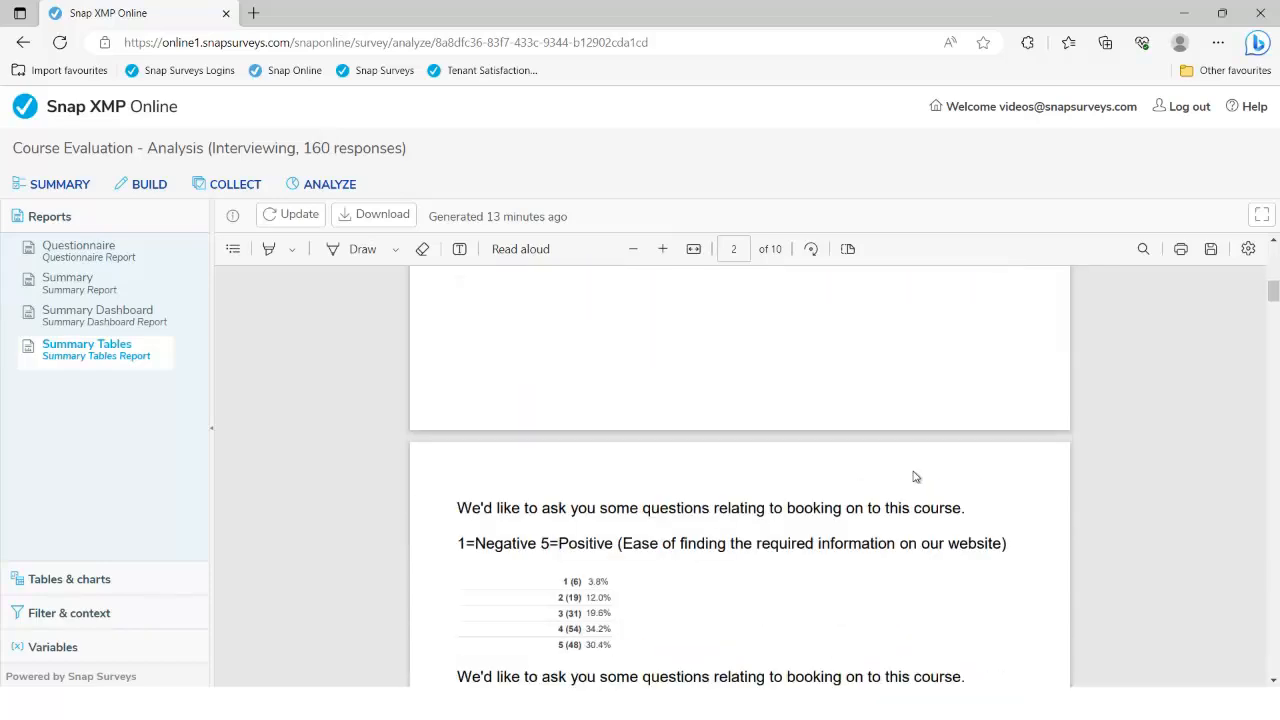
scroll(913, 471, "up", 8)
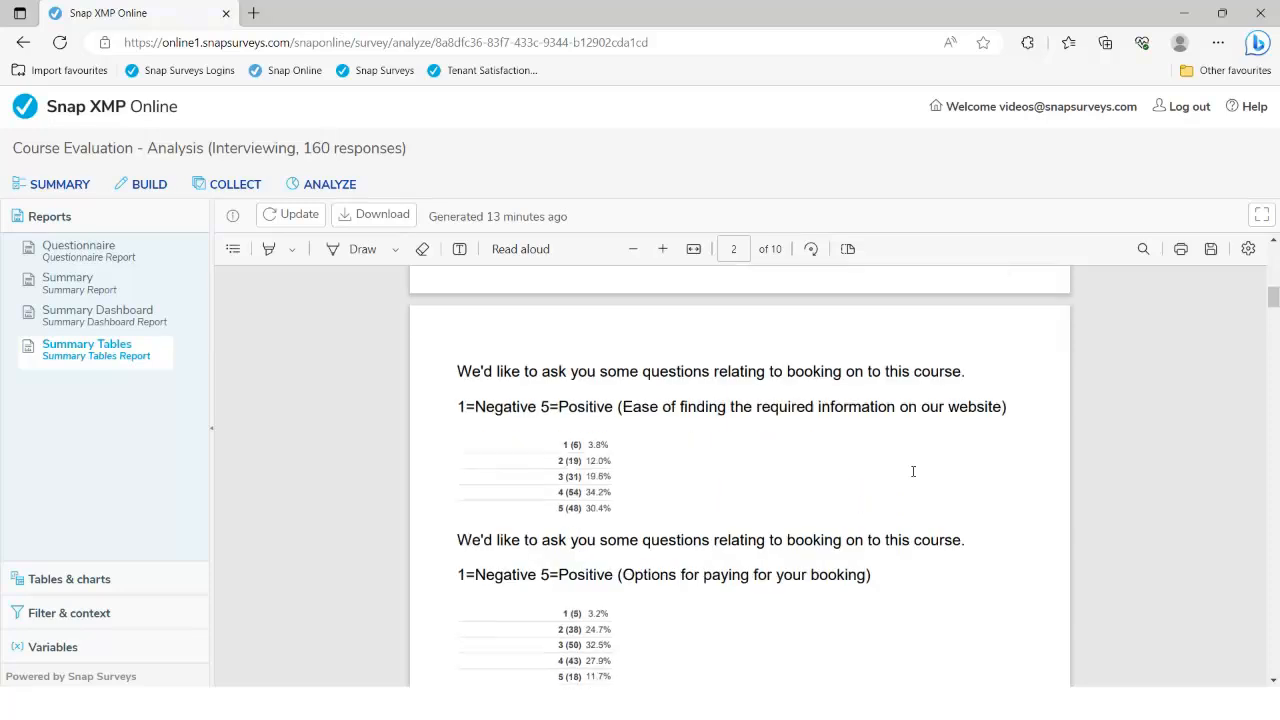
scroll(913, 471, "up", 5)
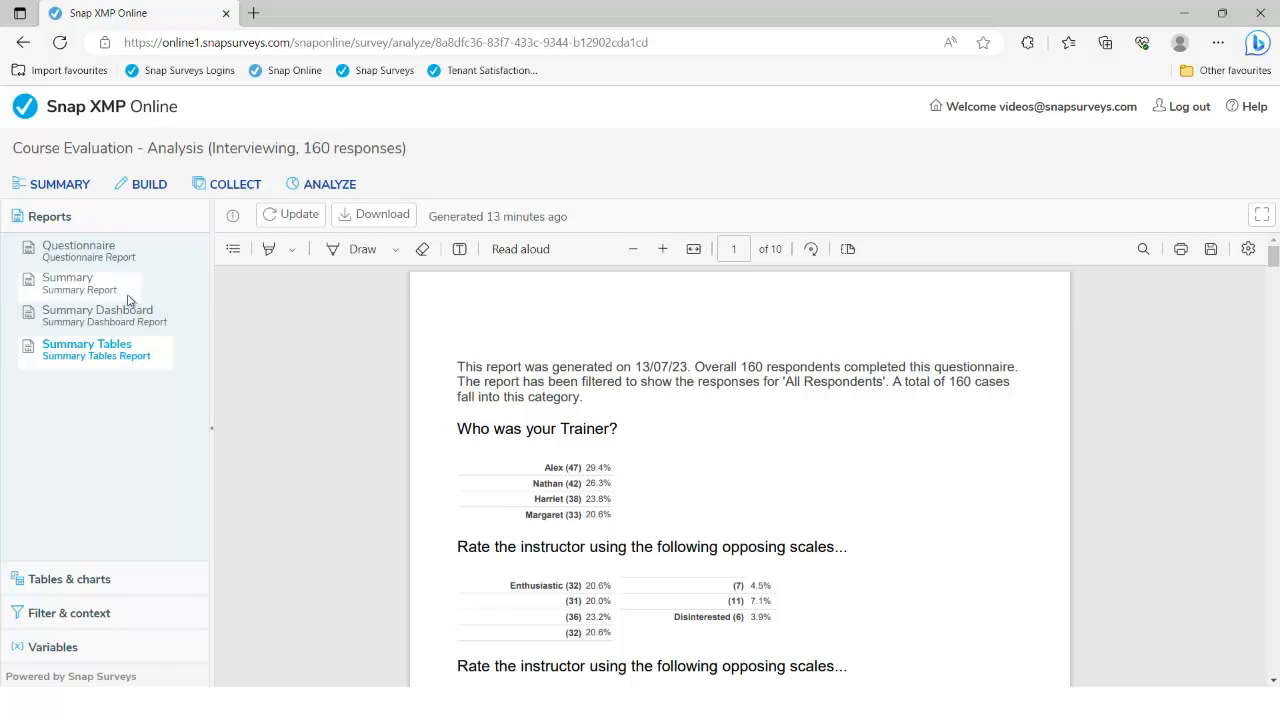
left_click(118, 324)
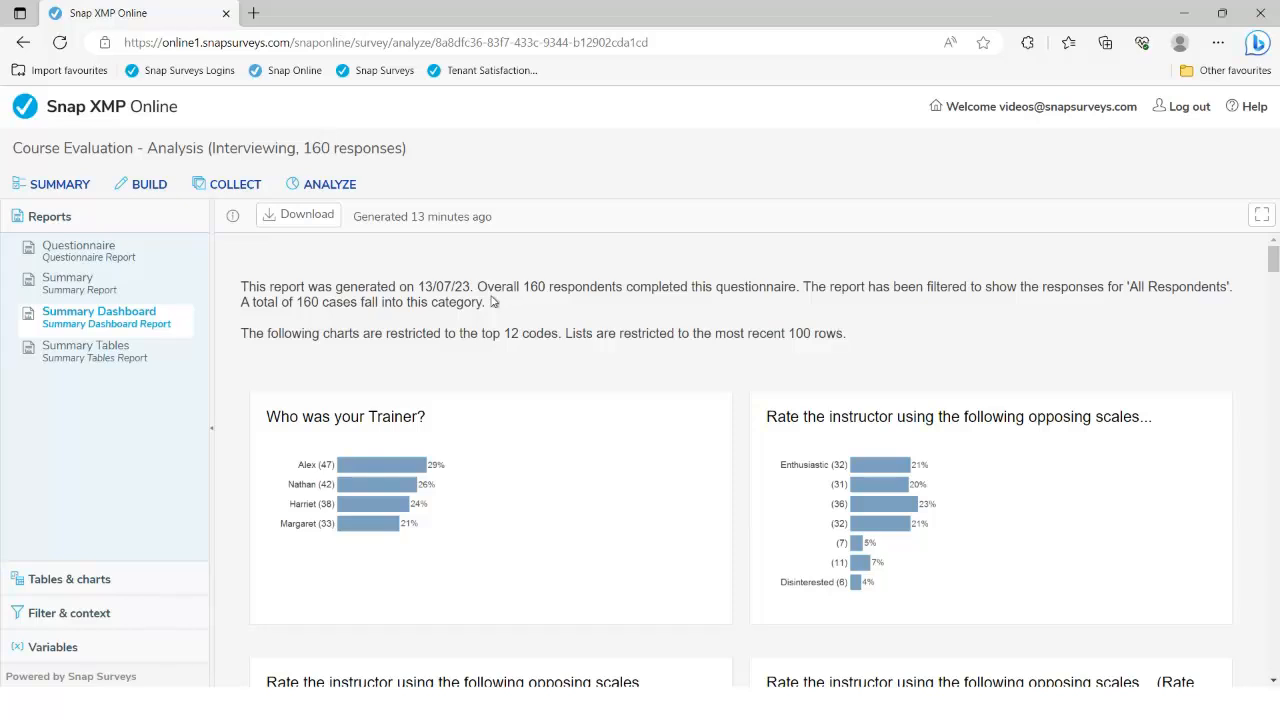
Apply a custom filter Q2=2 in Filter & context, narrowing the report to Alex's 47 cases
left_click_drag(486, 286, 562, 289)
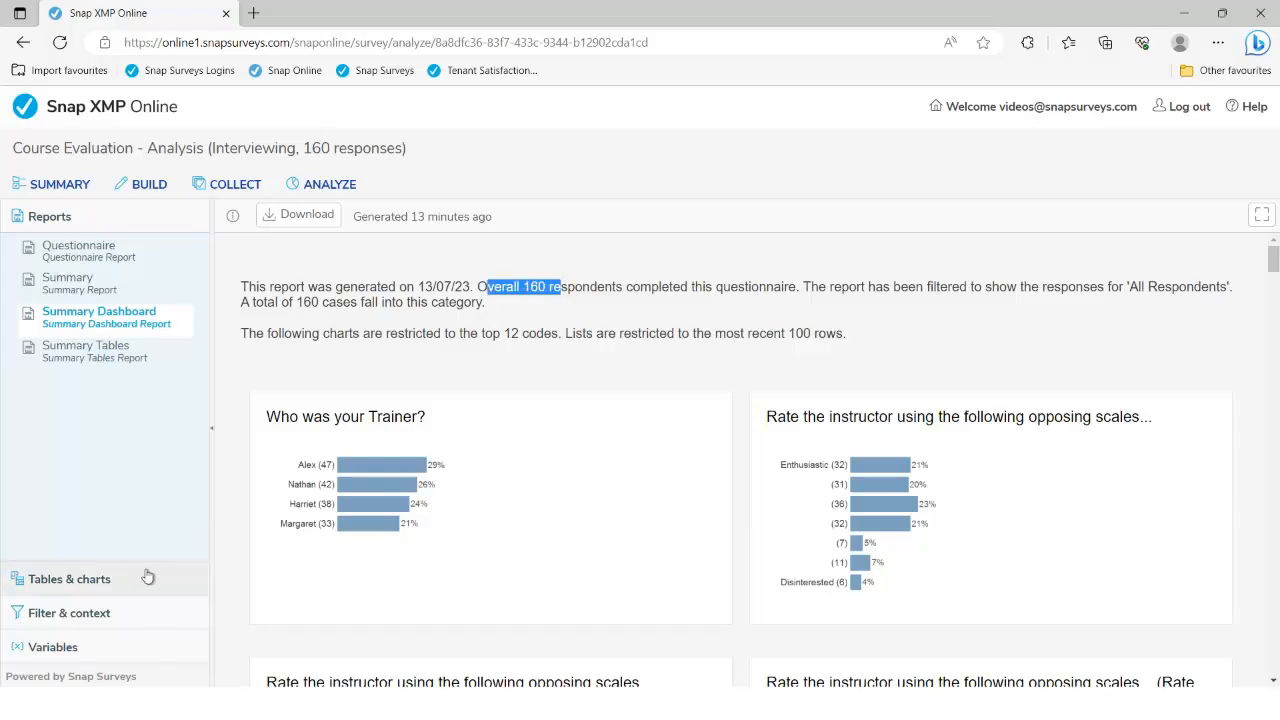
left_click(86, 617)
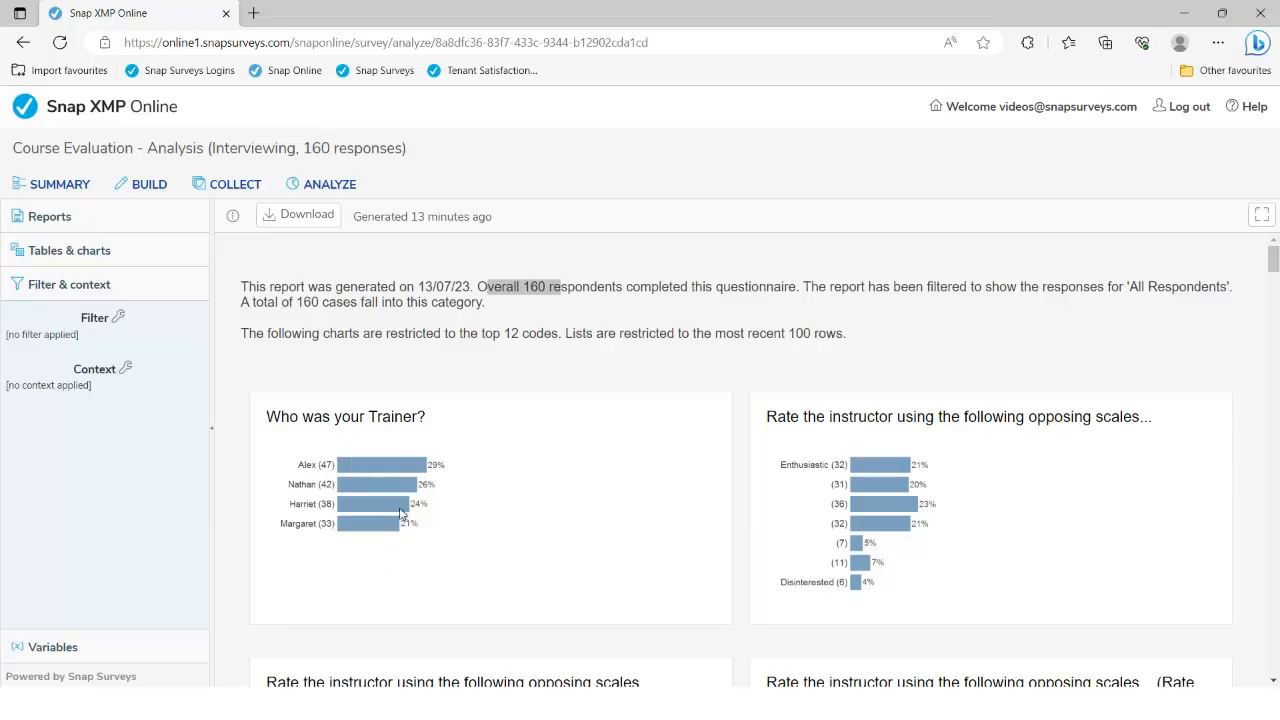
left_click(119, 320)
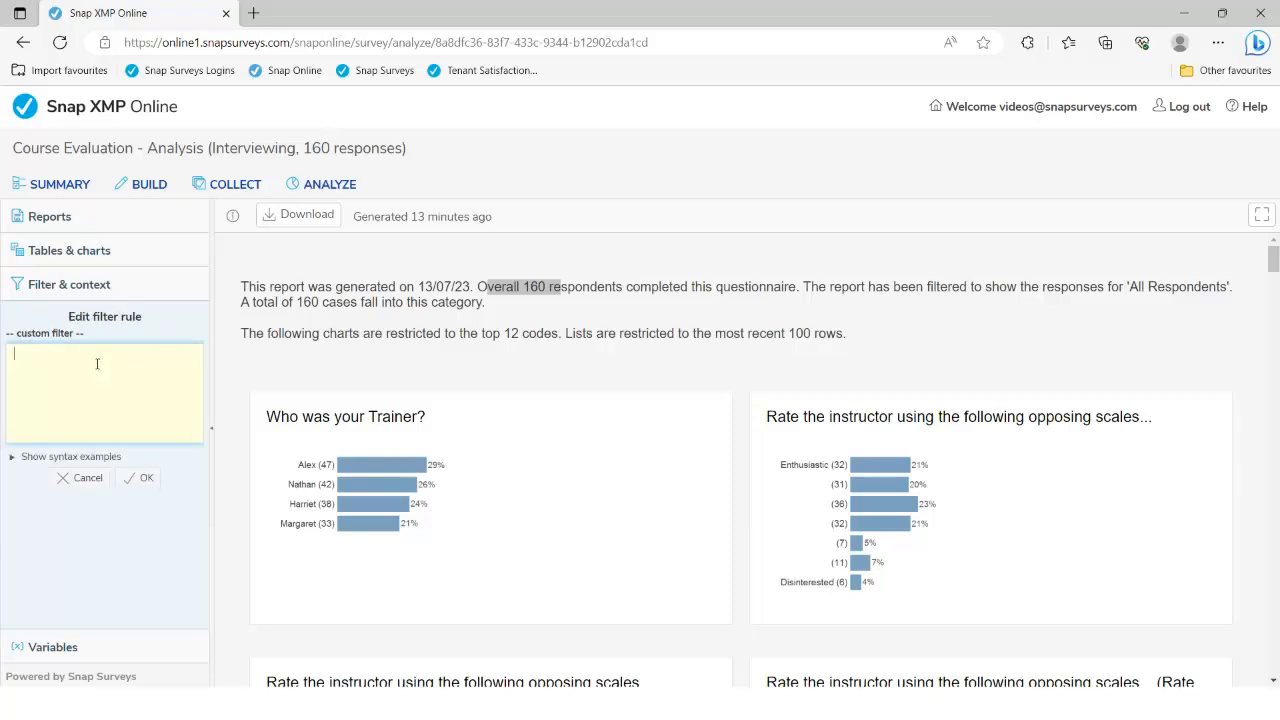
type("Q2=2")
left_click(132, 482)
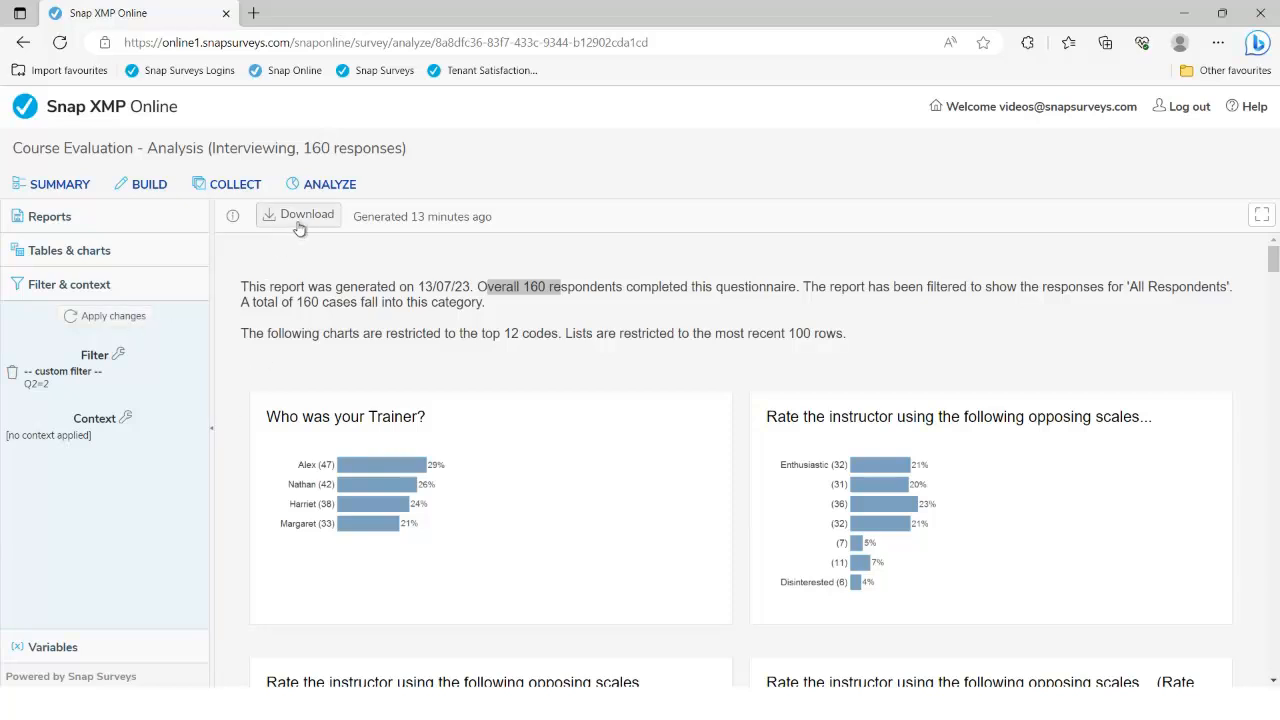
left_click(113, 316)
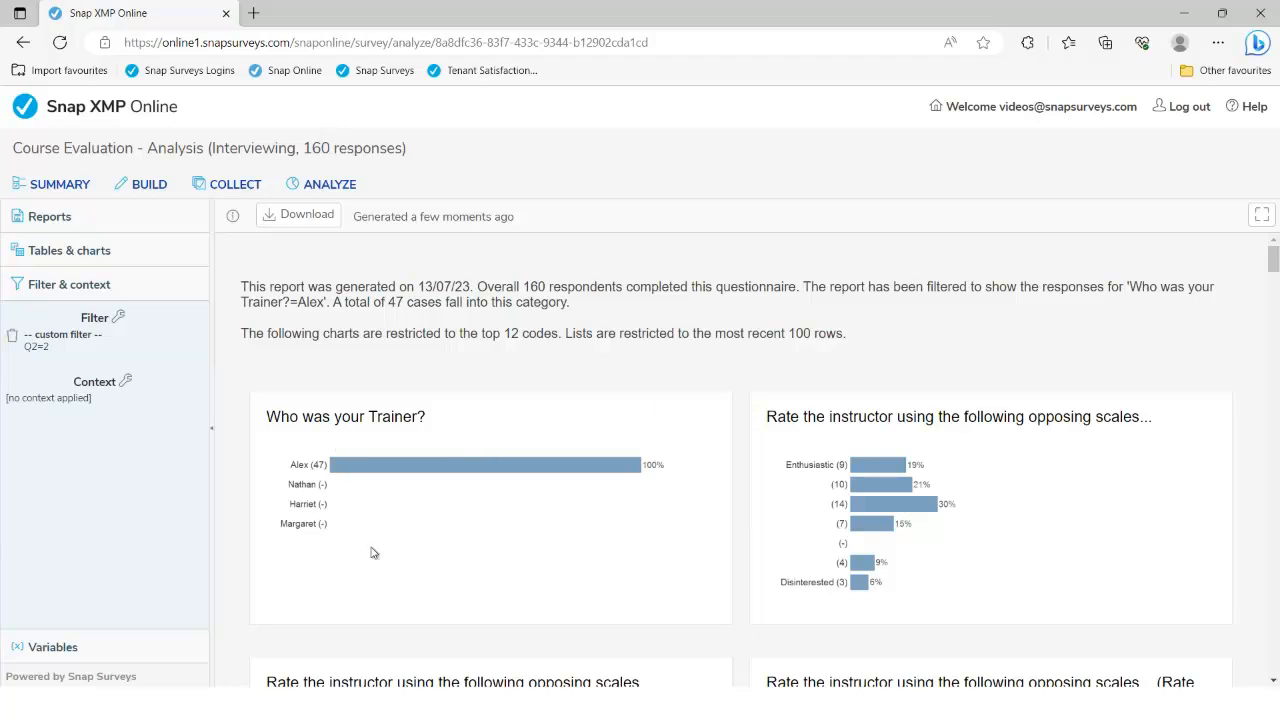
scroll(698, 534, "down", 2)
scroll(698, 534, "down", 8)
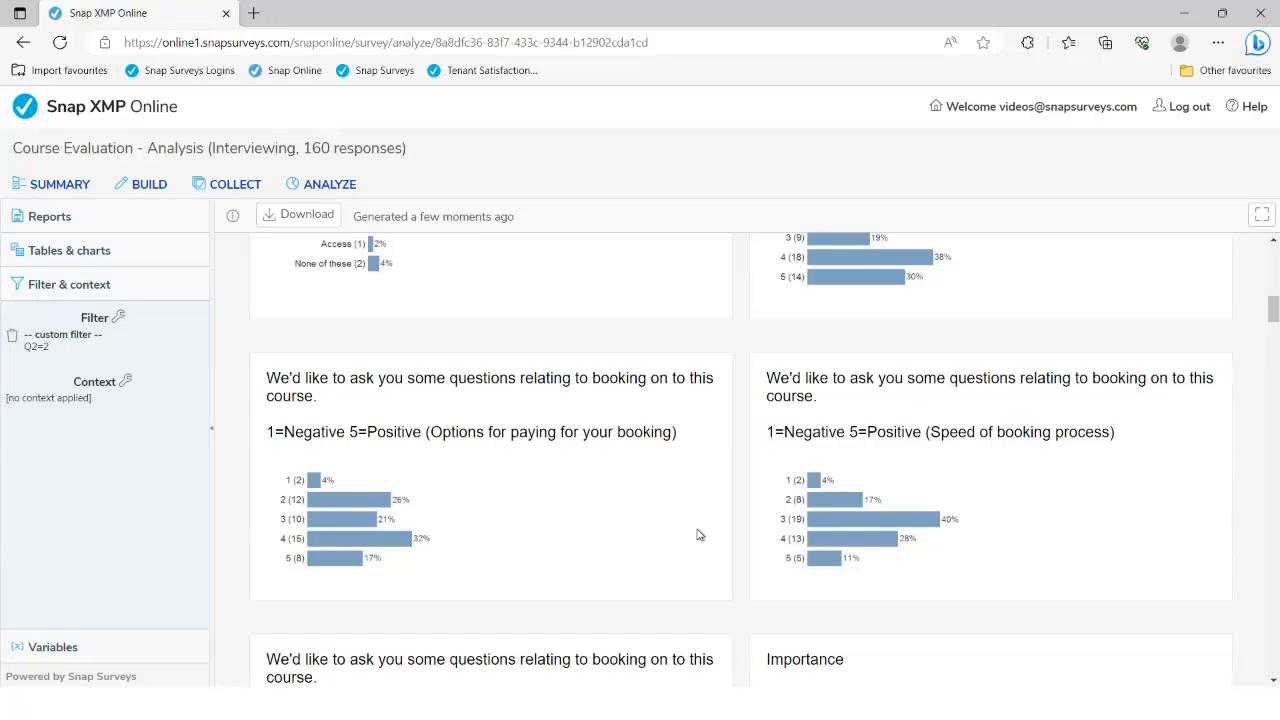
scroll(698, 535, "down", 12)
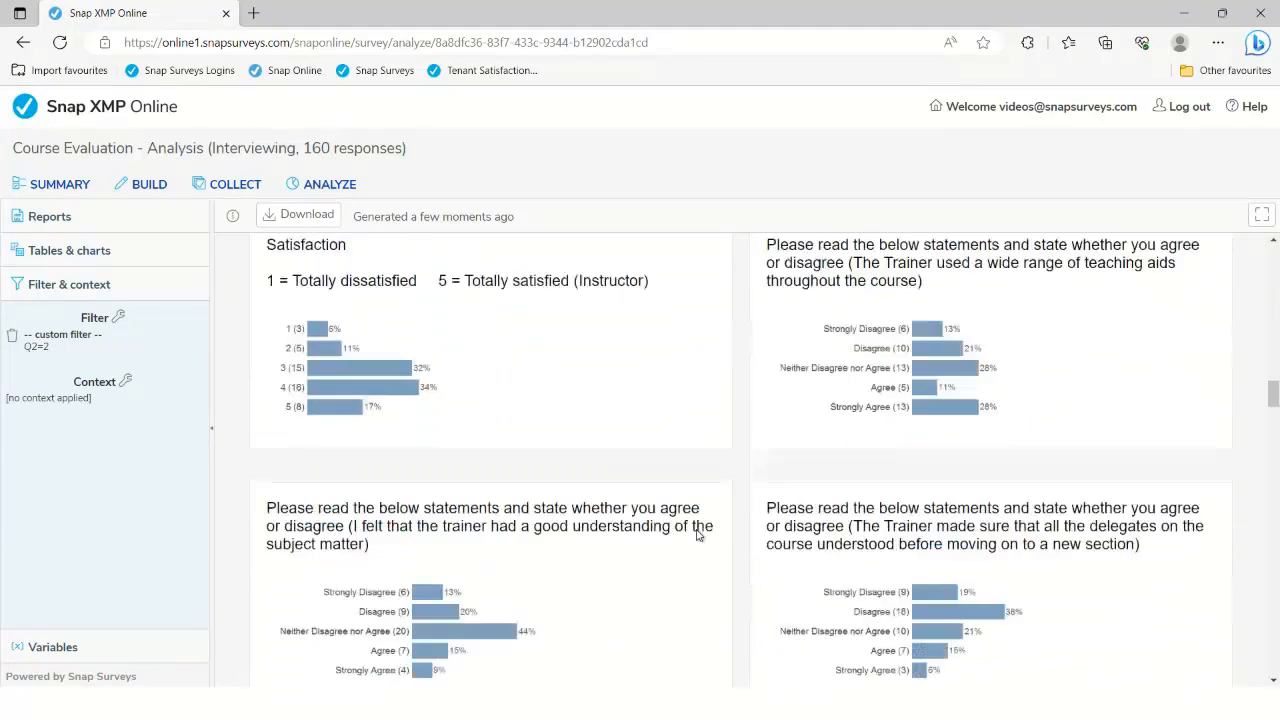
scroll(698, 535, "down", 4)
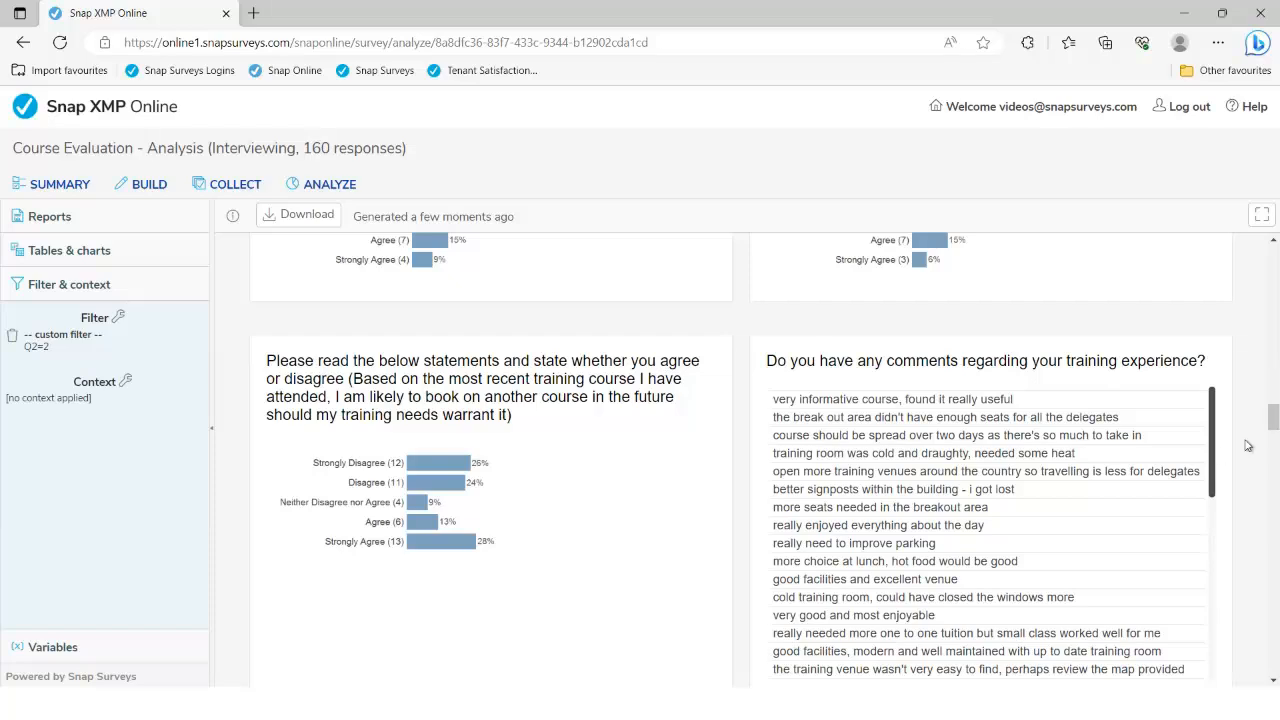
left_click_drag(1273, 418, 1262, 252)
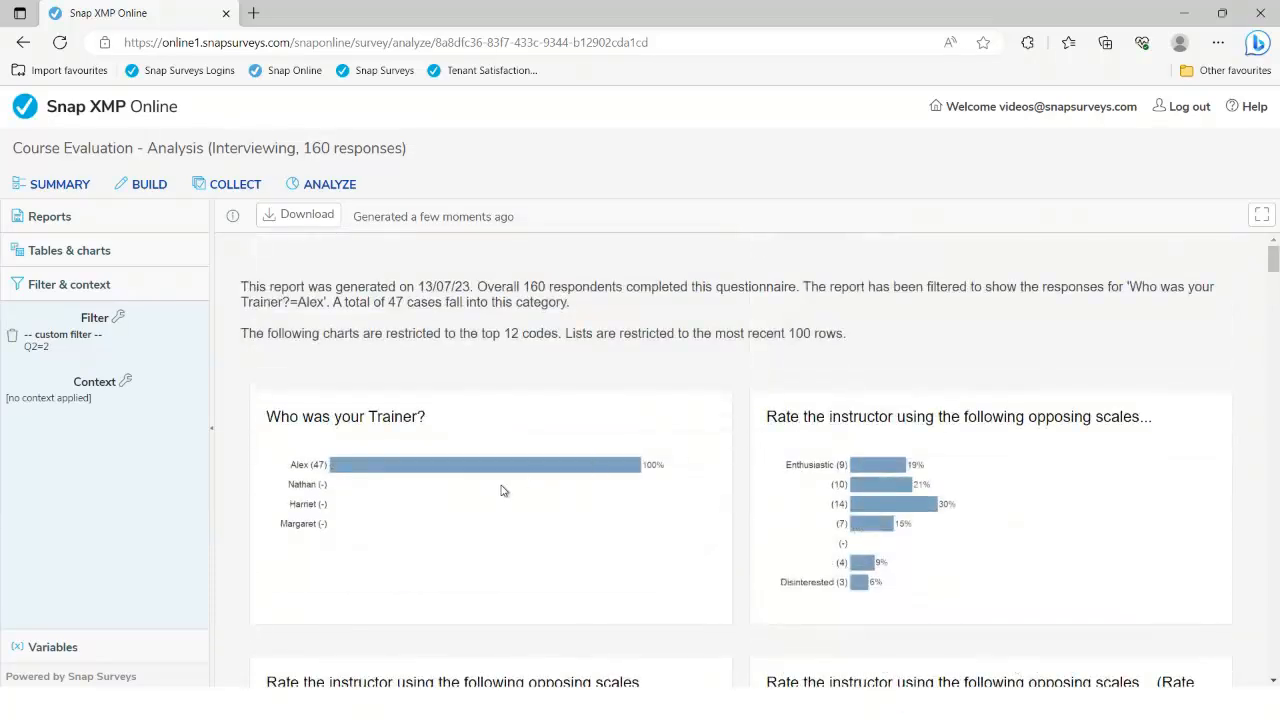
Browse through the pages of the survey variables list
left_click(52, 647)
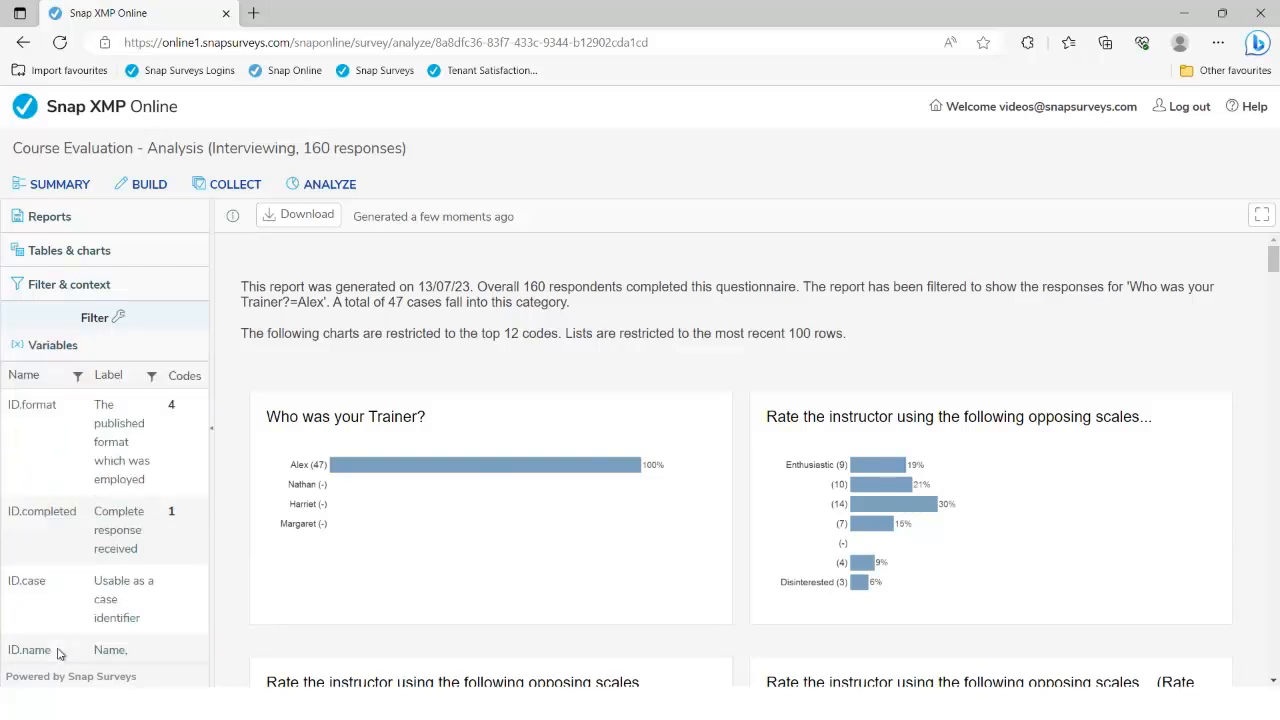
scroll(70, 610, "down", 5)
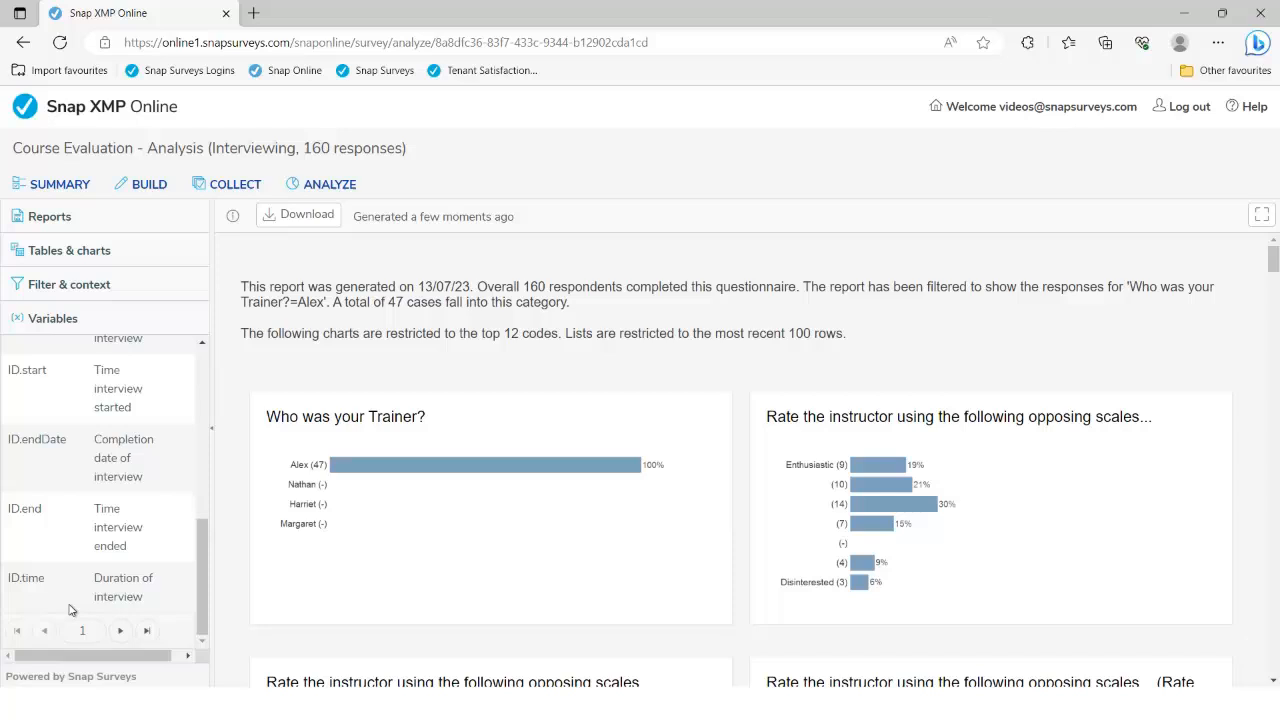
left_click(120, 630)
scroll(118, 548, "up", 5)
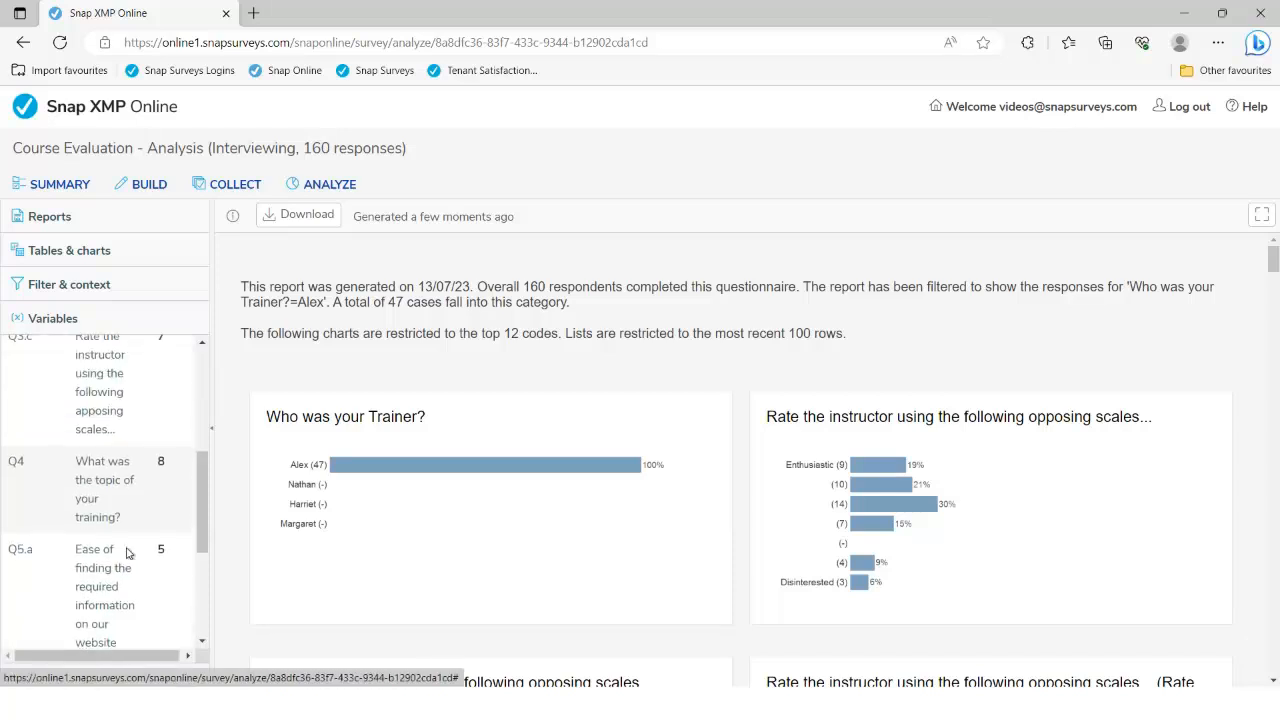
scroll(129, 553, "up", 1)
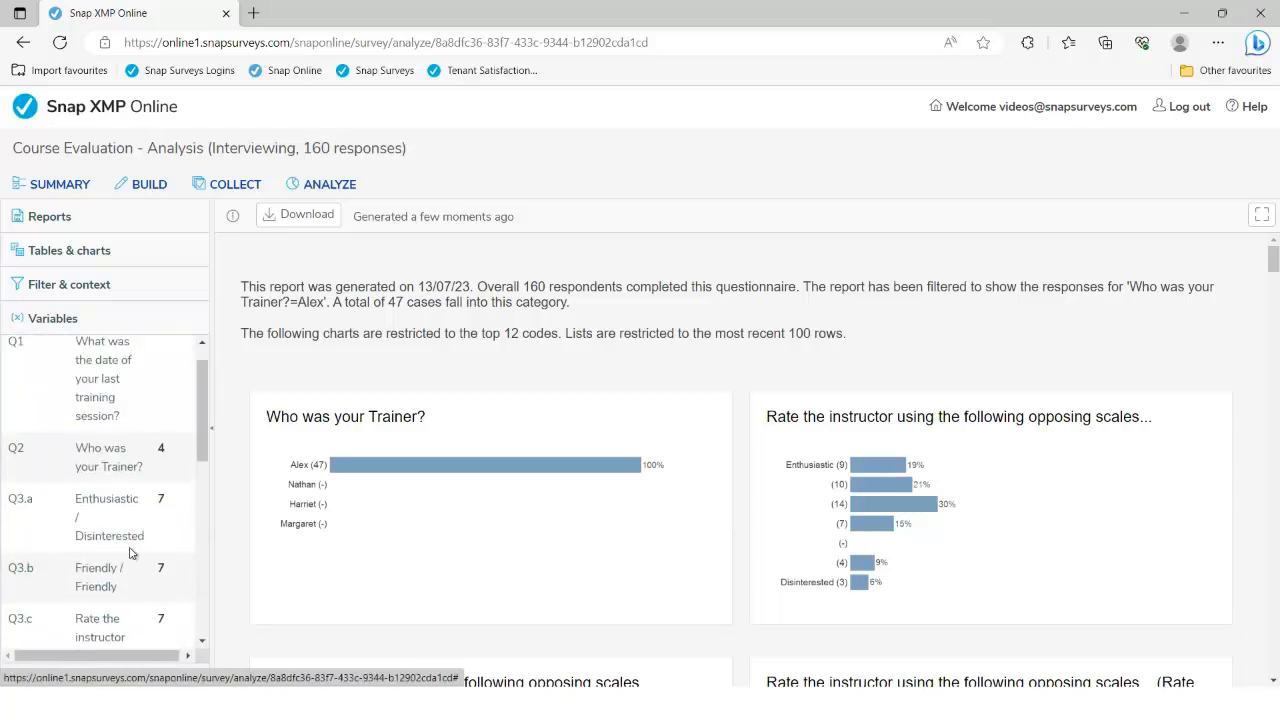
scroll(129, 553, "down", 1)
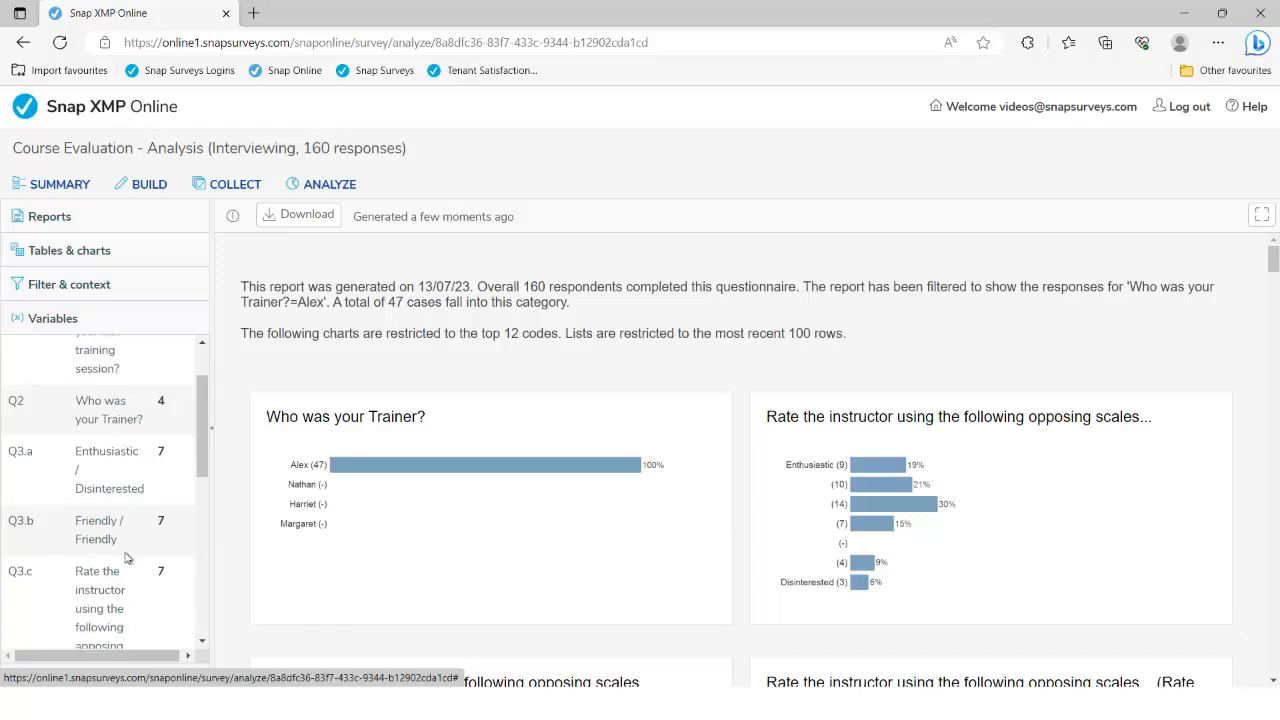
Reopen the Q2=2 filter rule and view its syntax examples before going to Tables & charts
left_click(62, 288)
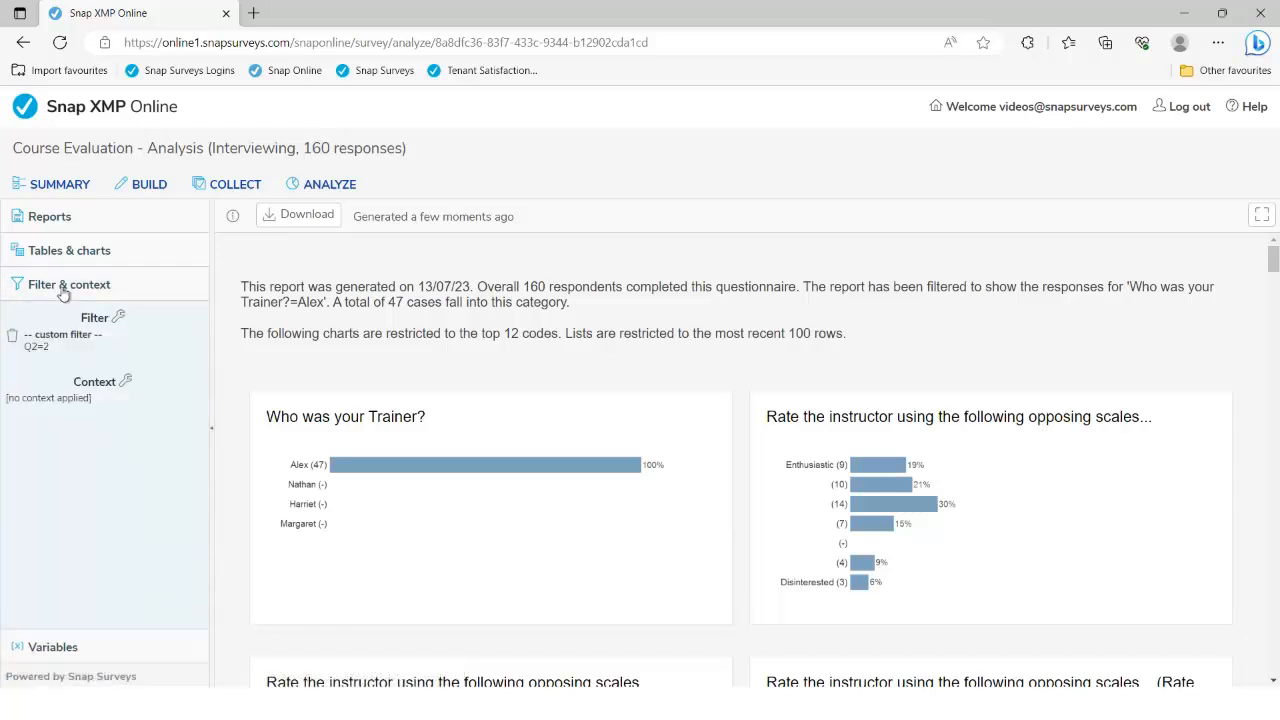
left_click(119, 318)
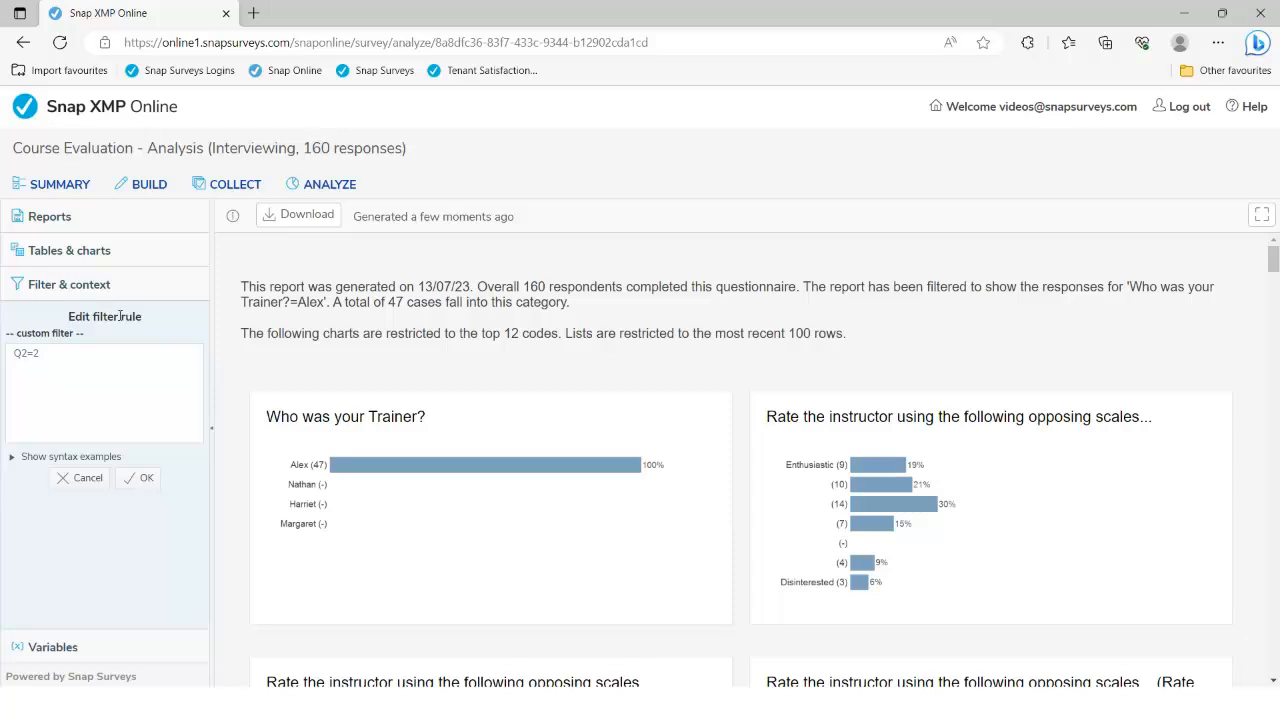
left_click(13, 461)
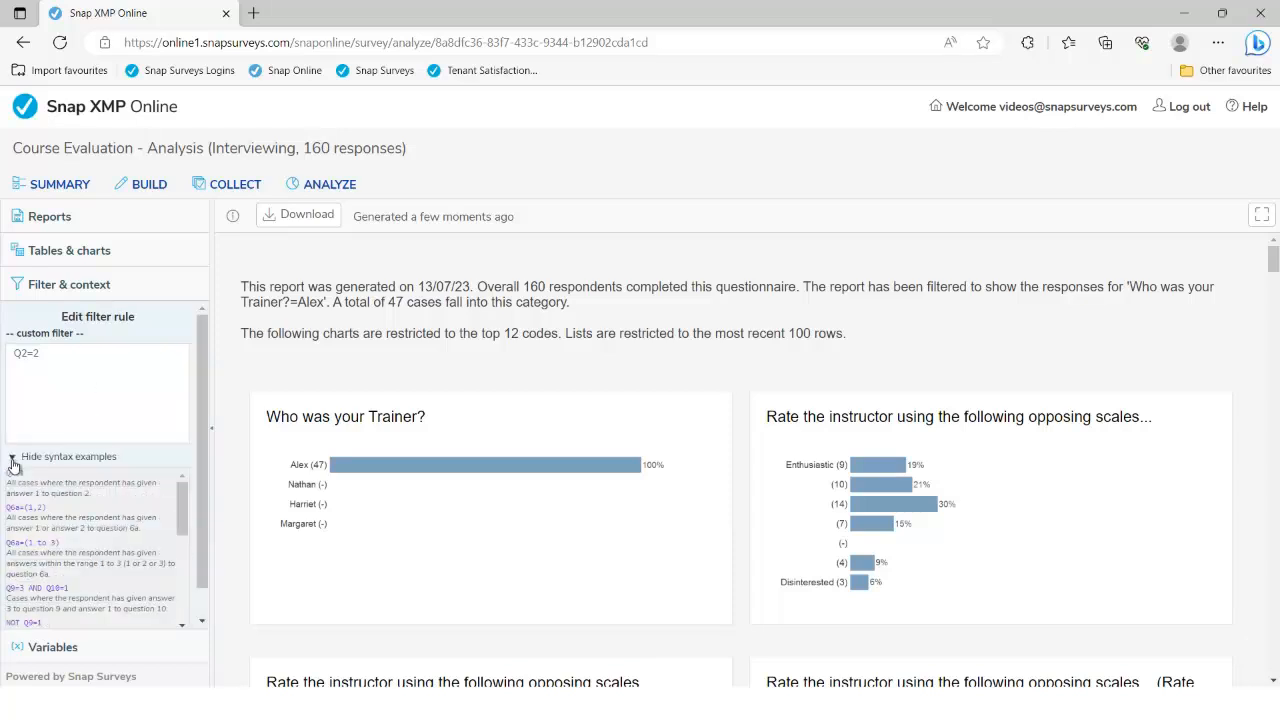
mouse_move(176, 497)
left_mouse_down()
mouse_move(183, 584)
mouse_move(186, 490)
left_mouse_up()
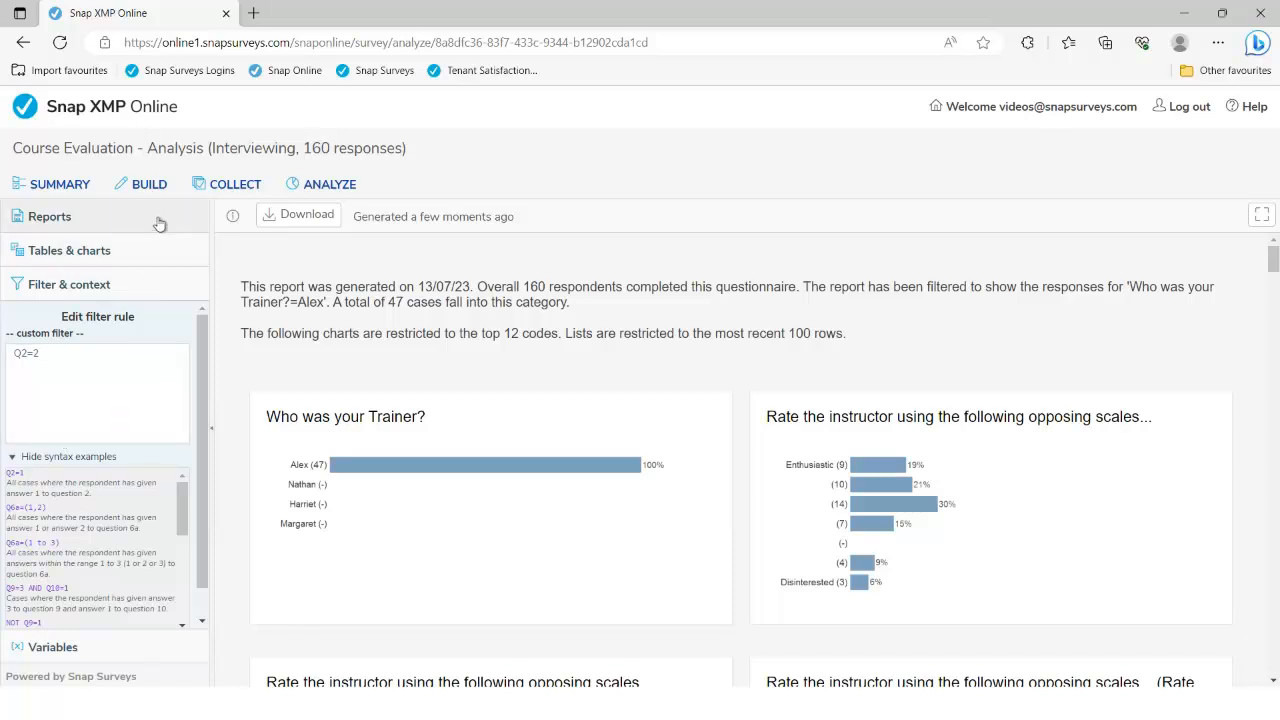
left_click(53, 252)
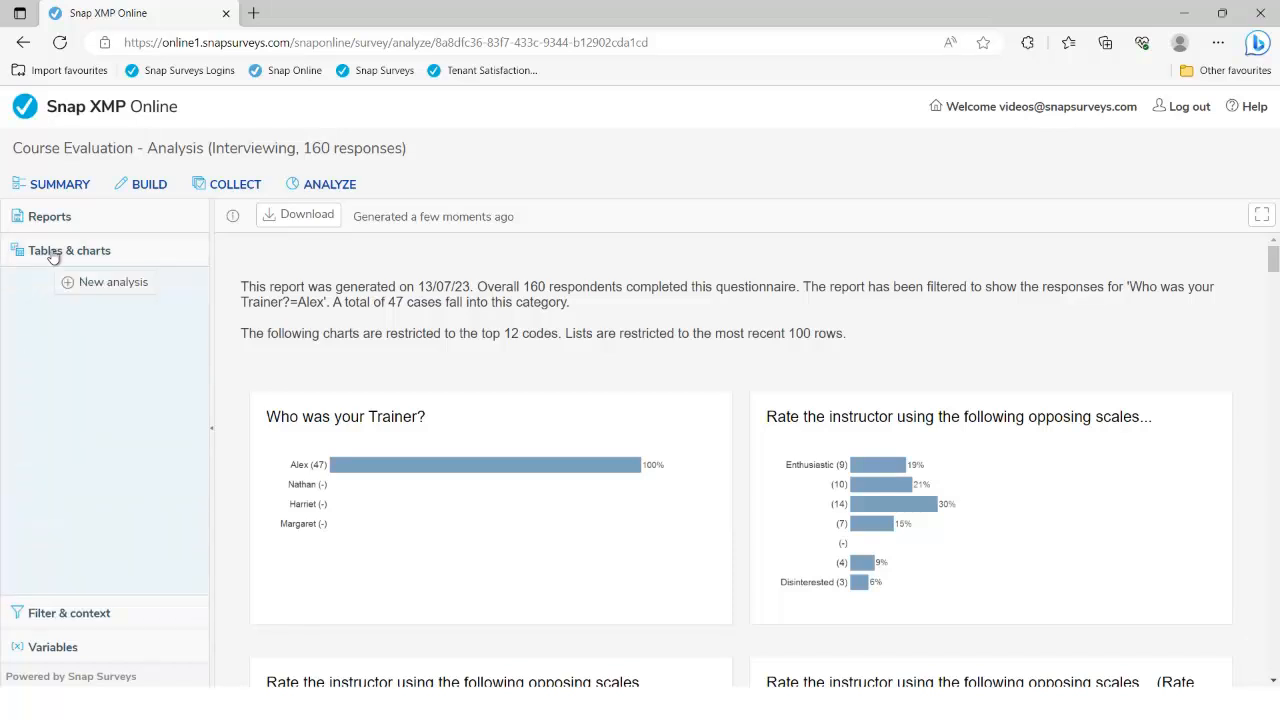
Create a new table analysis, glance at the question and break choices, and expand More settings
left_click(113, 283)
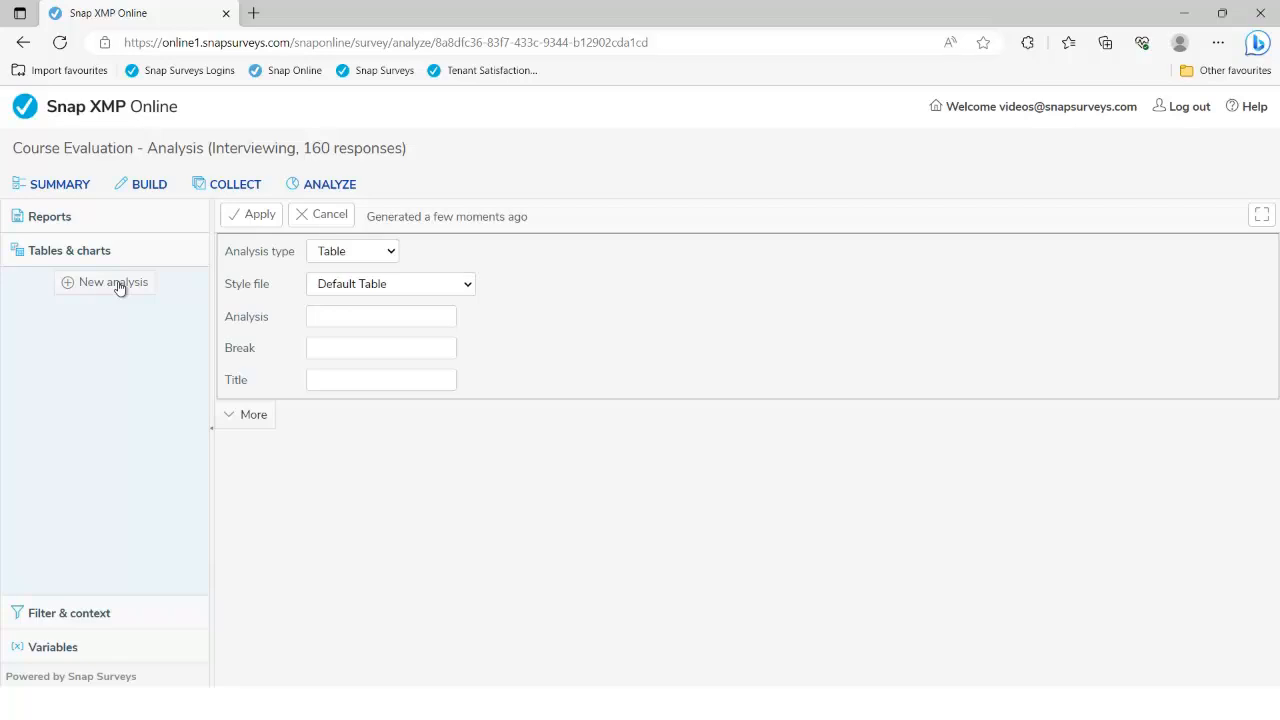
left_click(337, 316)
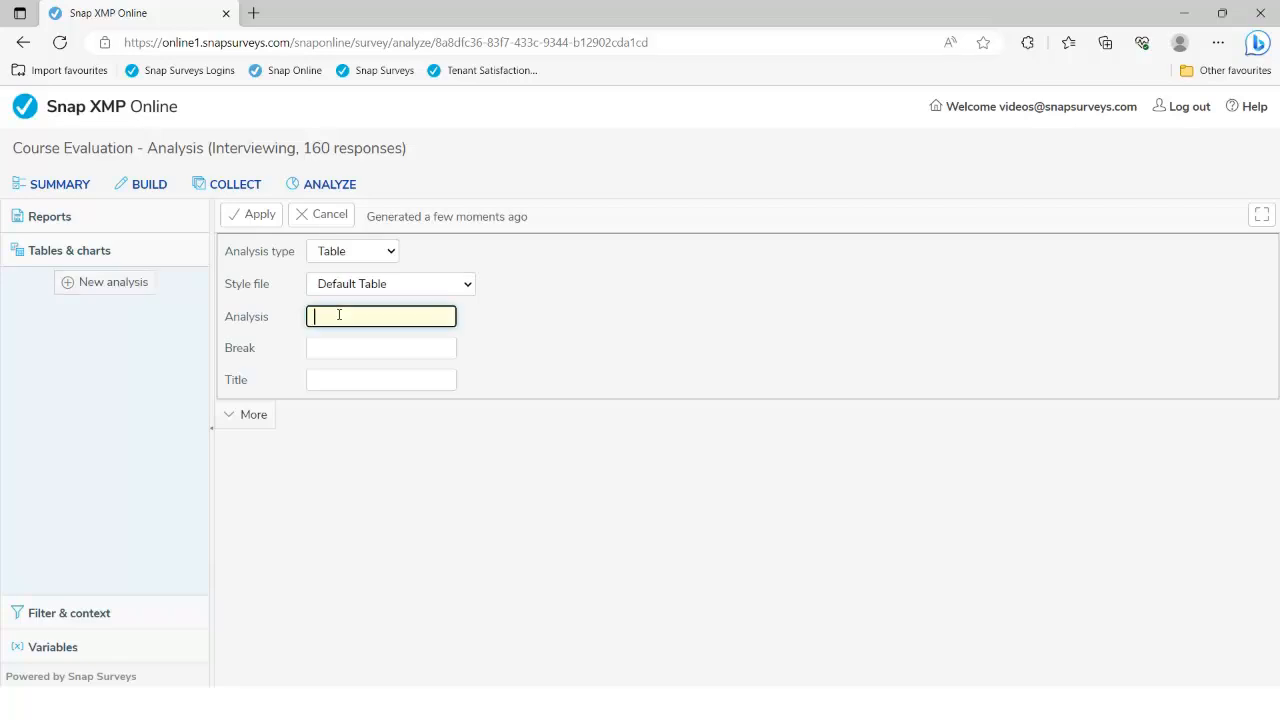
left_click(336, 348)
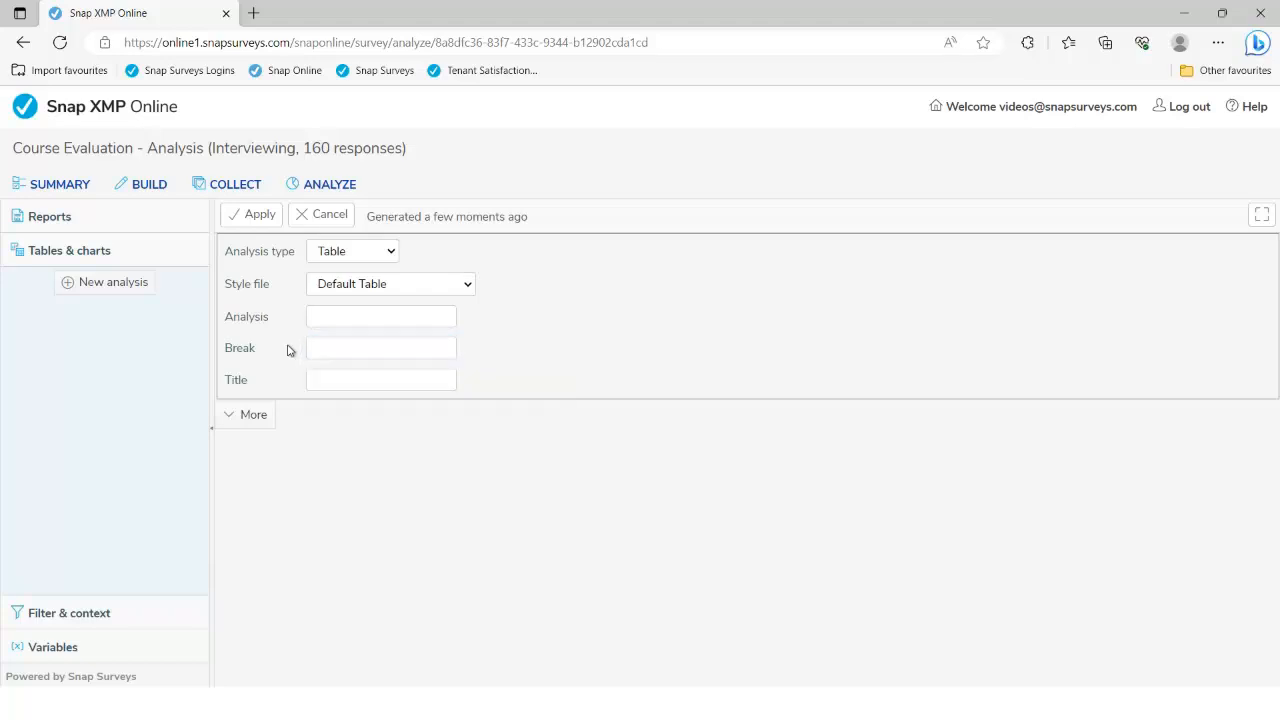
left_click(255, 414)
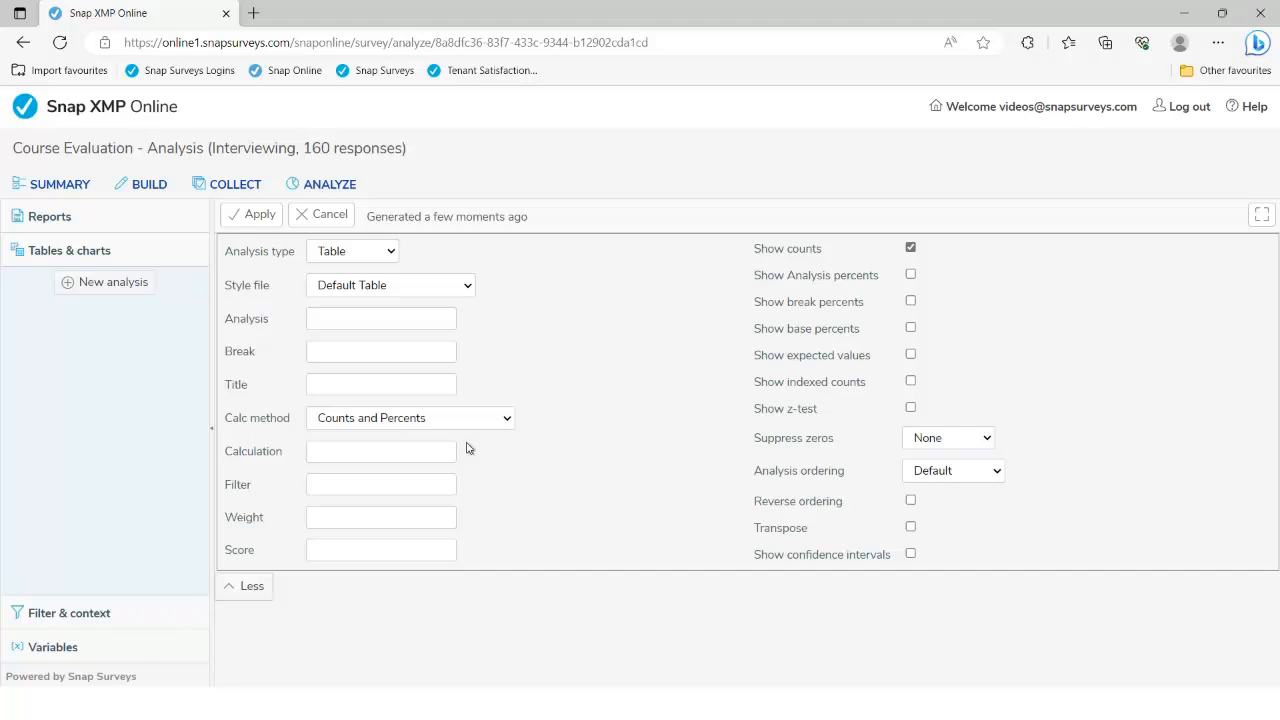
Generate a counts table for Q12, classroom training attendance frequency
left_click(349, 317)
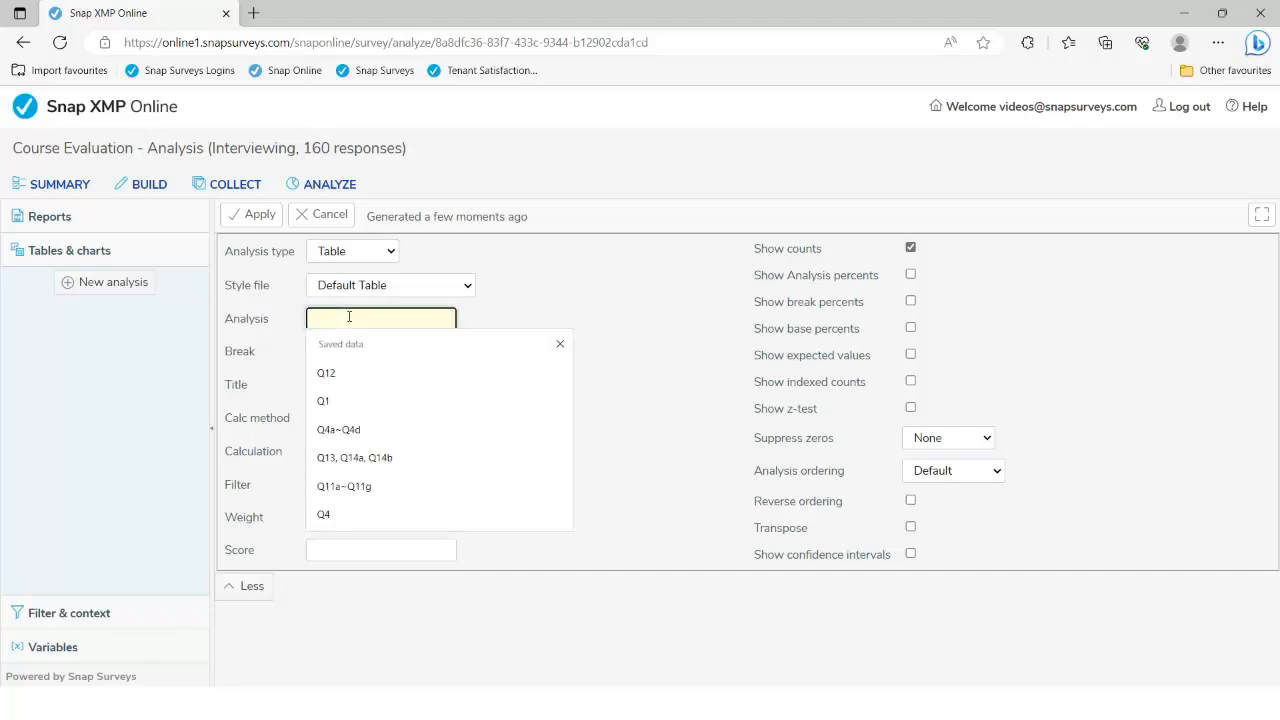
type("Q12")
left_click(406, 380)
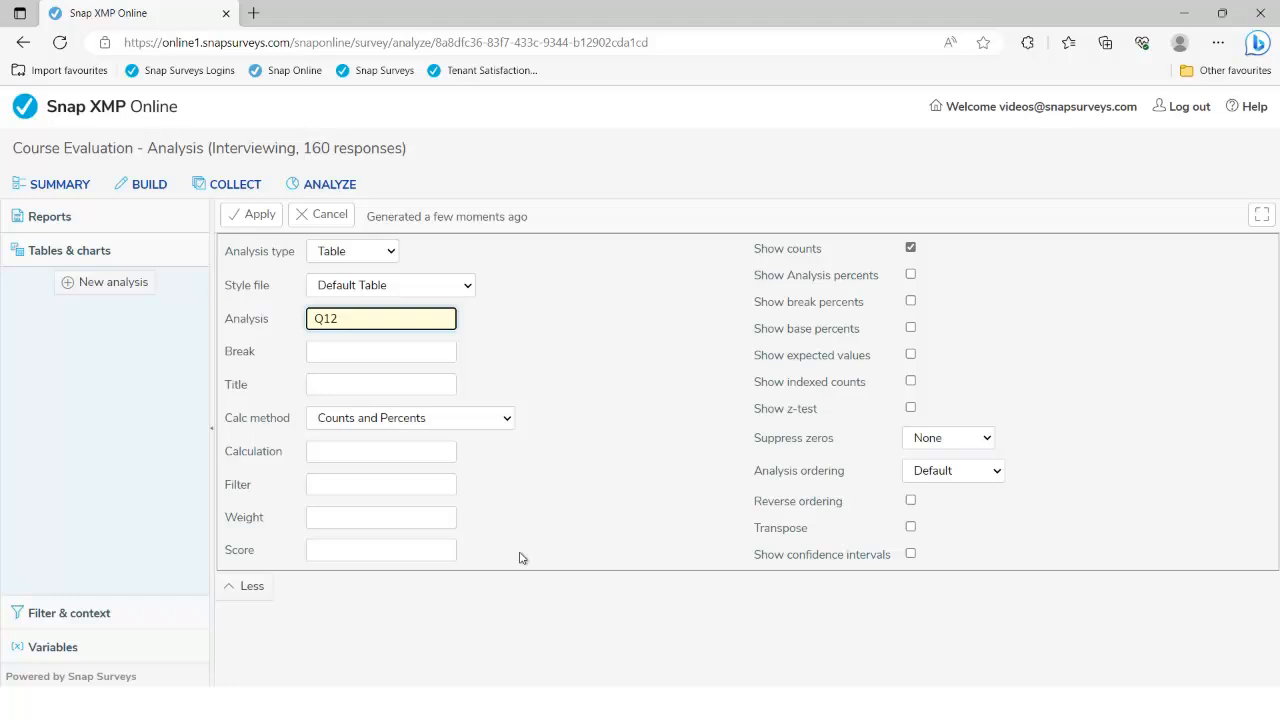
left_click(263, 219)
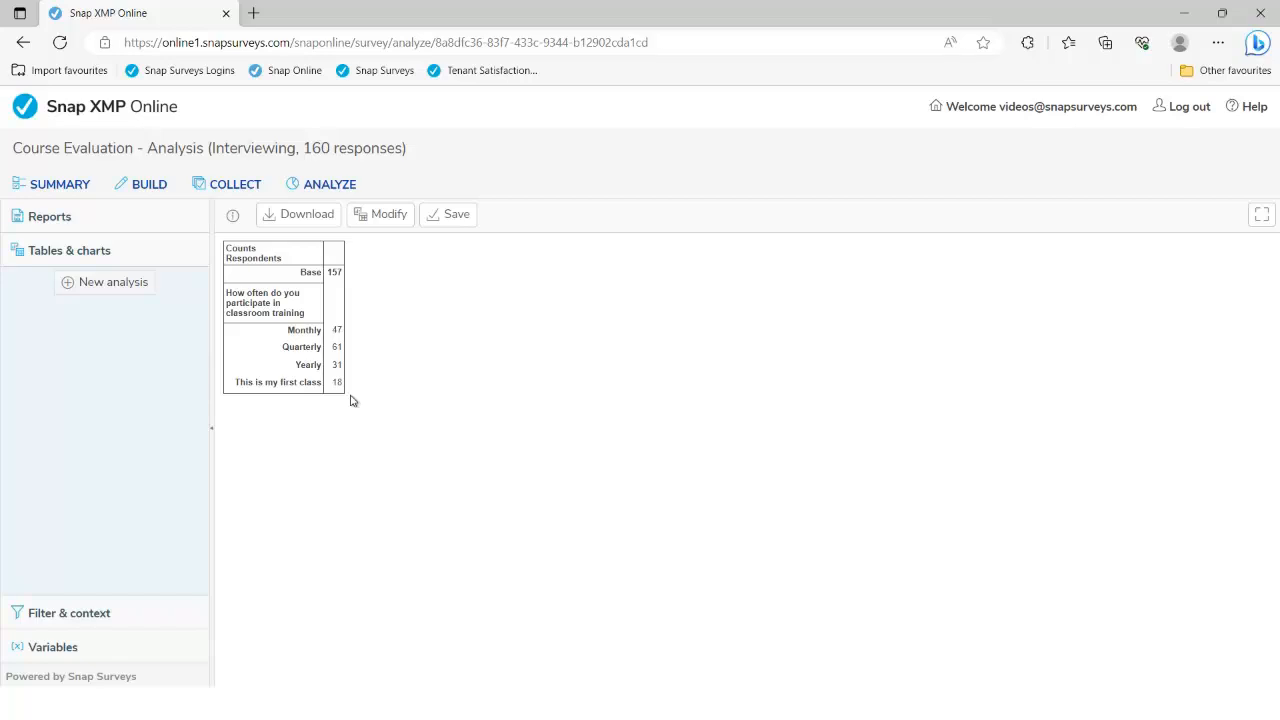
Set the Q12 table's break to Q21 and regenerate it by gender
left_click(388, 215)
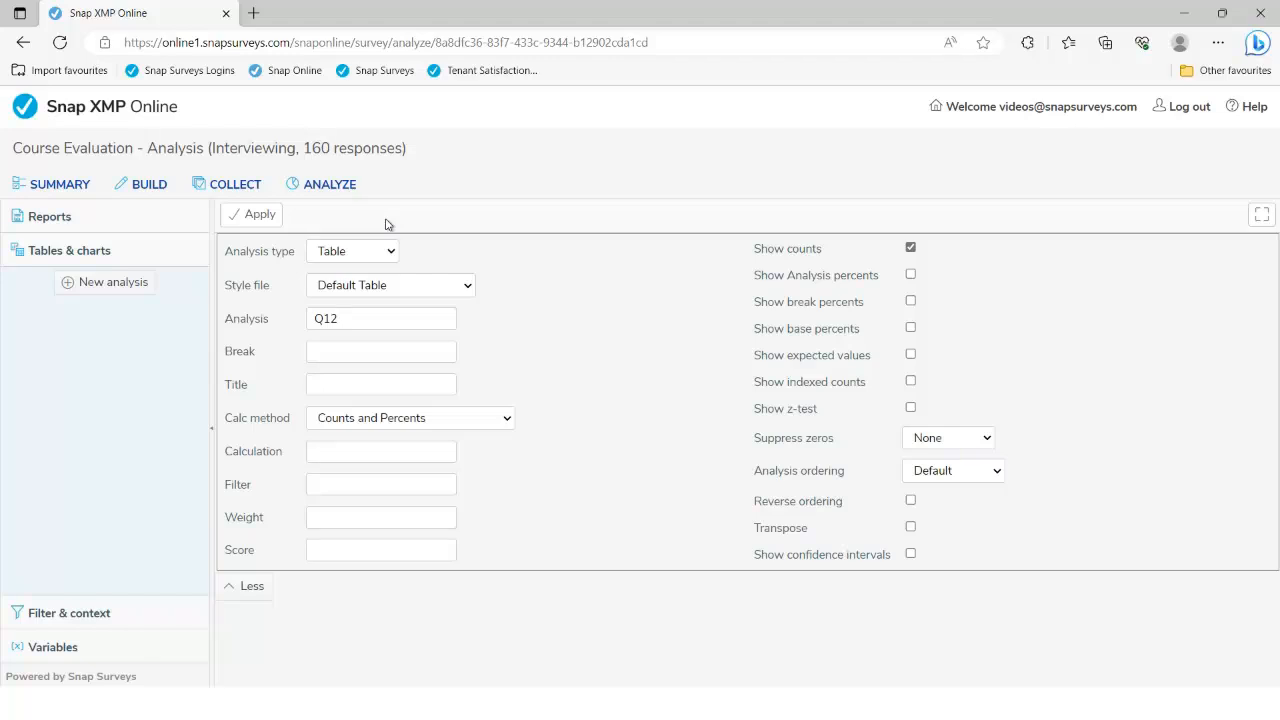
left_click(374, 352)
type("Q21")
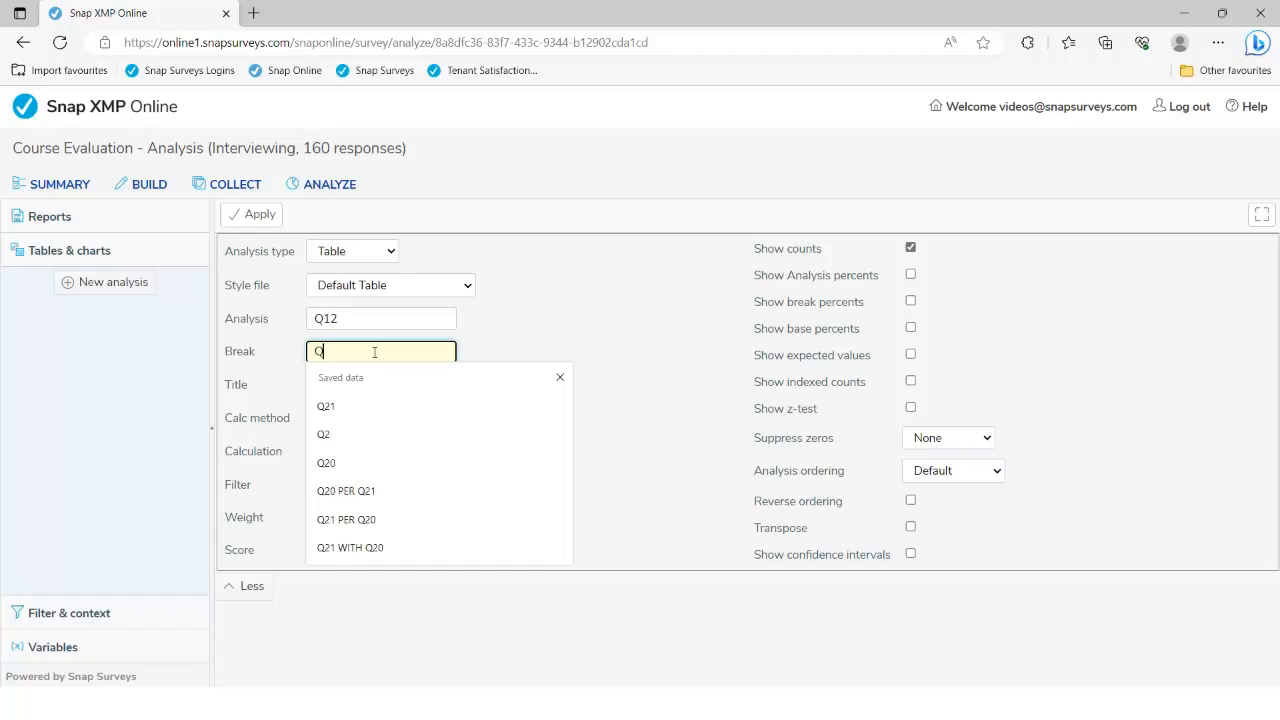
left_click(513, 335)
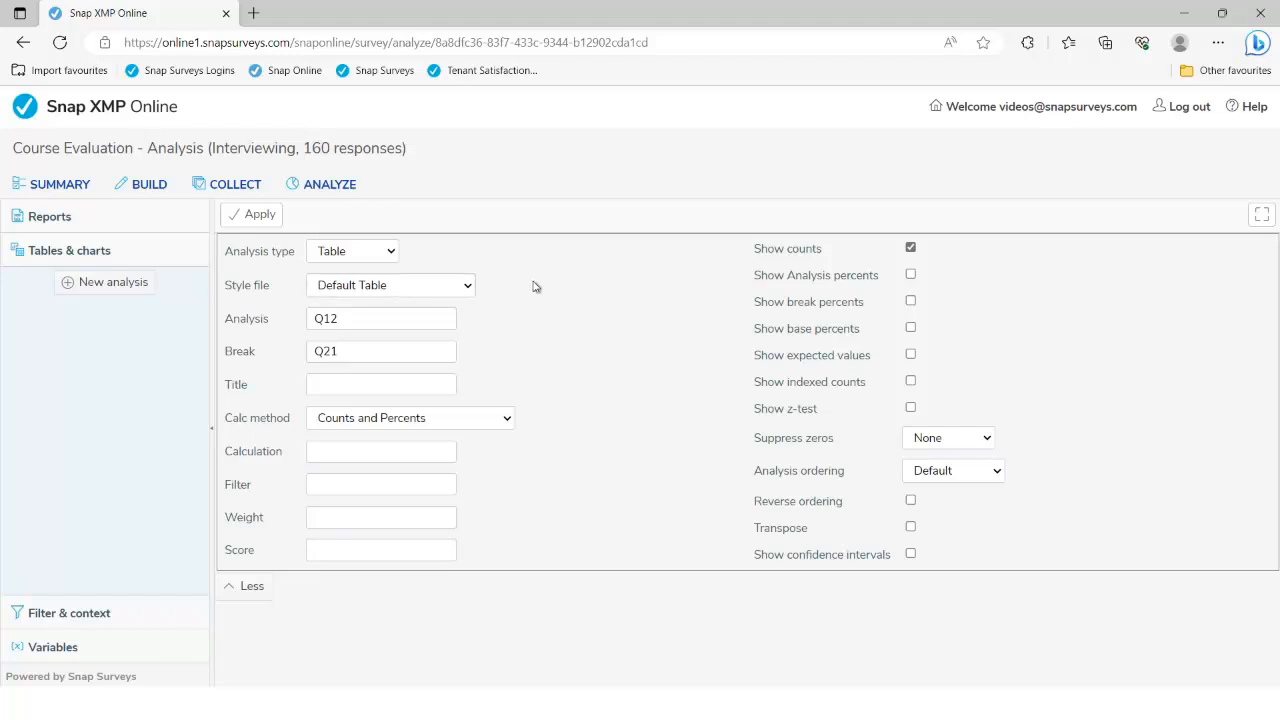
left_click(262, 216)
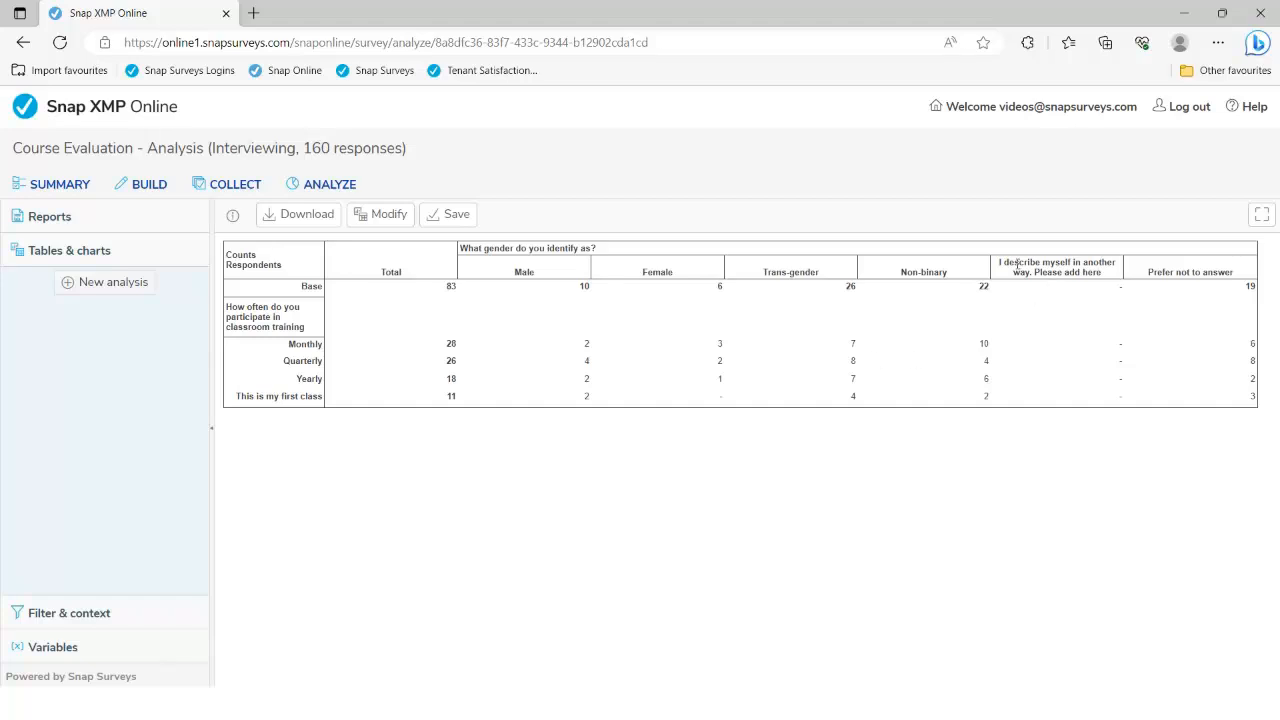
Suppress zero rows and columns on both axes of the Q12-by-Q21 table
left_click_drag(1010, 265, 1101, 272)
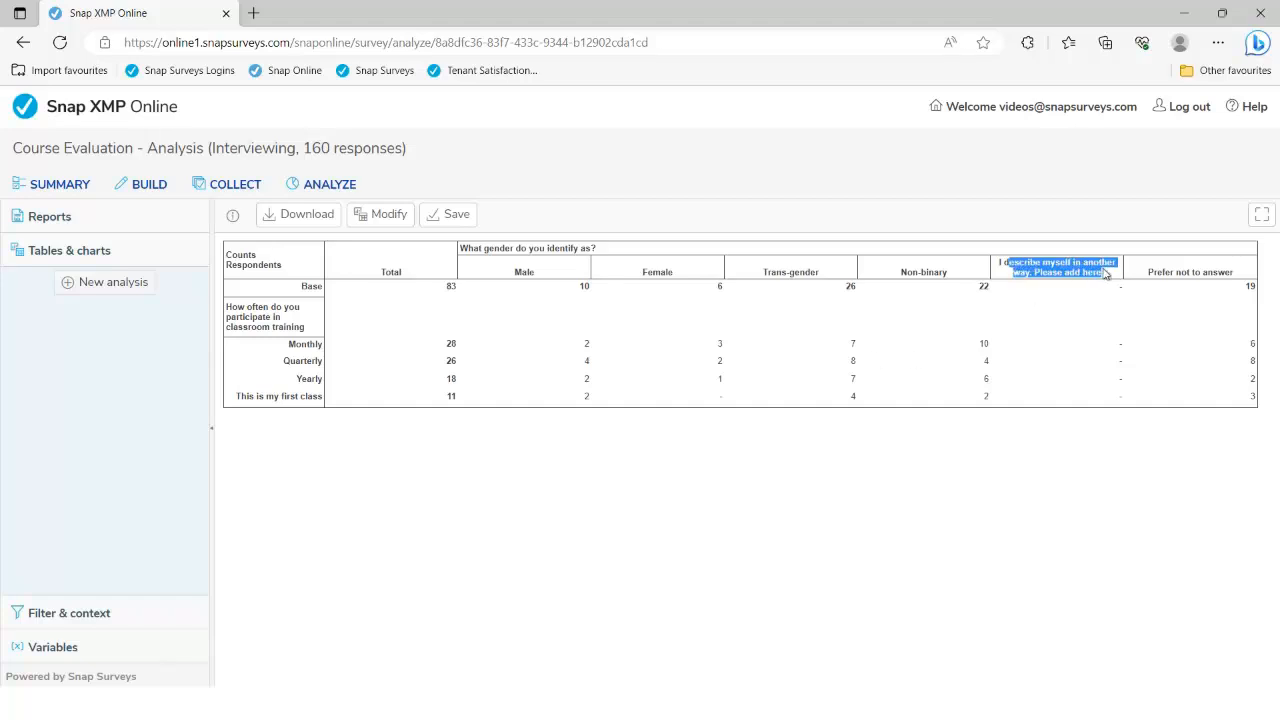
left_click(1072, 432)
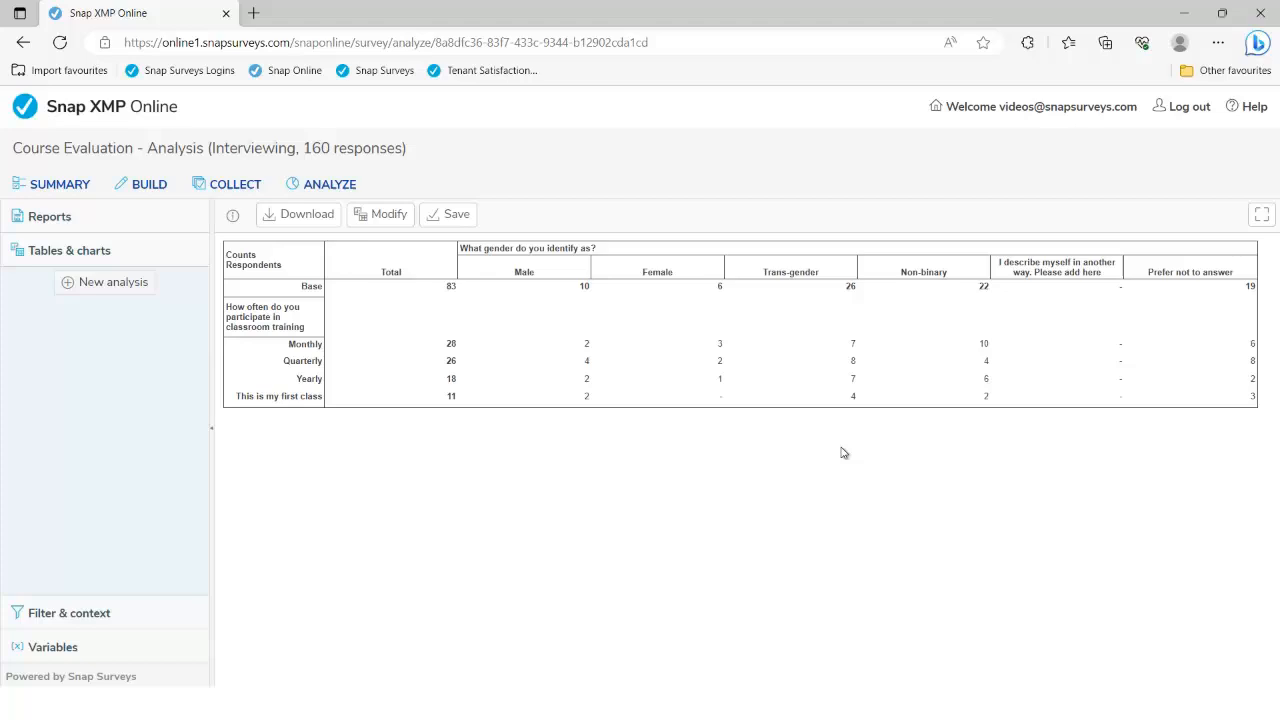
left_click(383, 216)
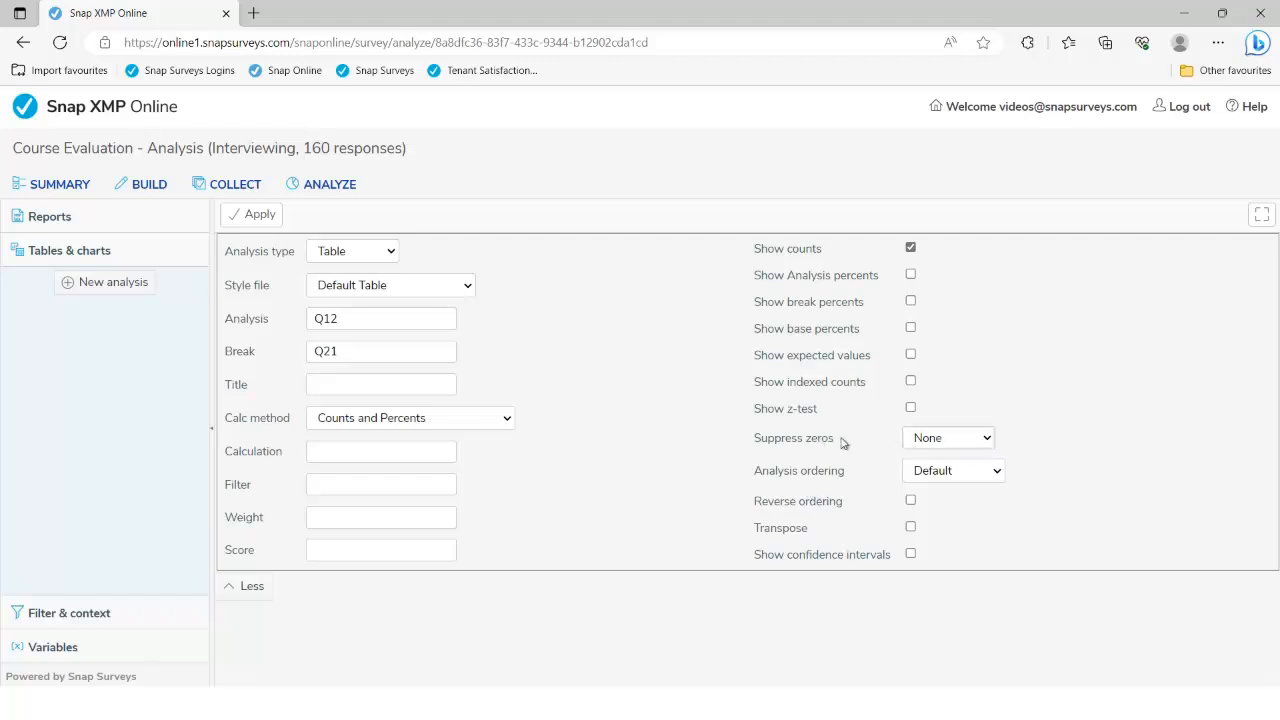
left_click(941, 446)
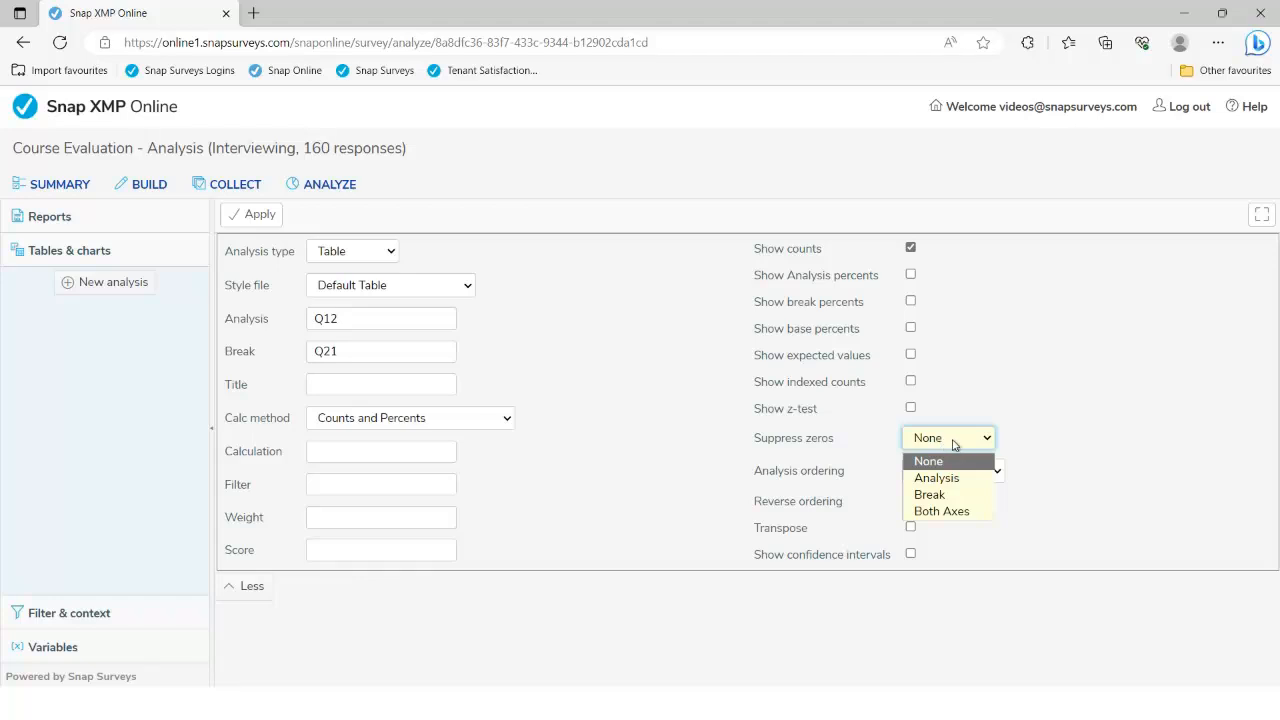
left_click(955, 511)
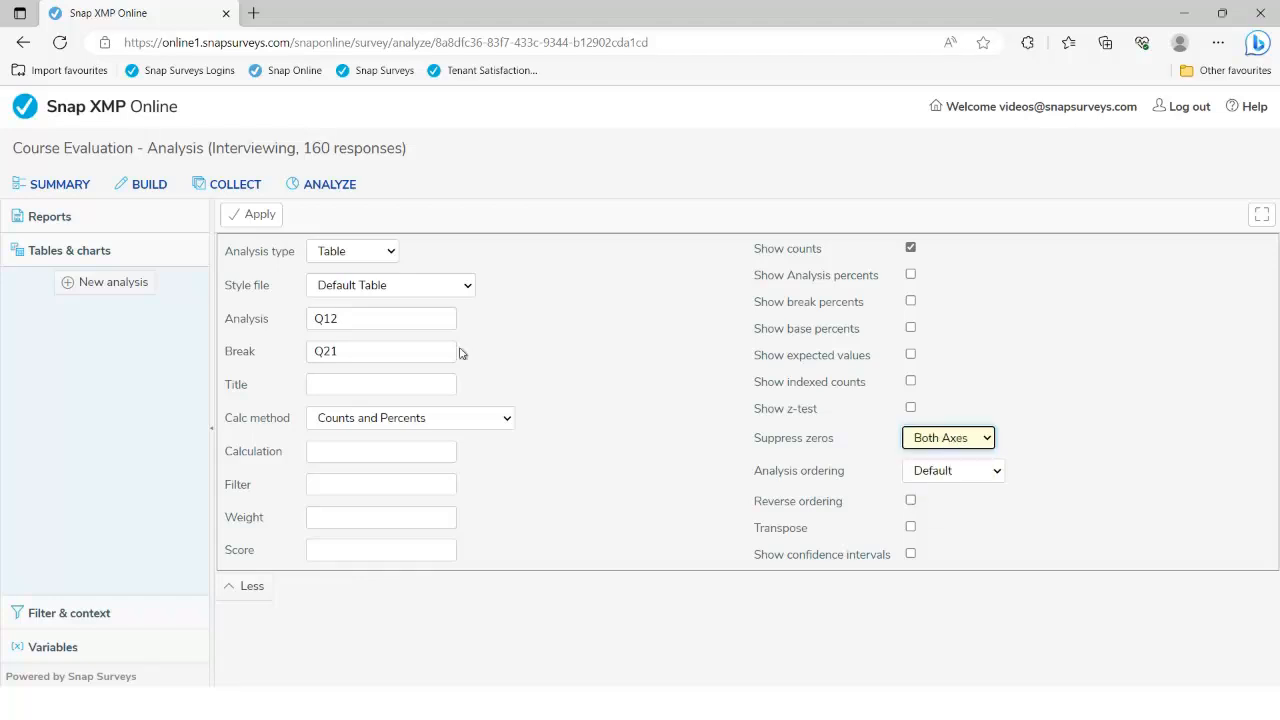
left_click(258, 219)
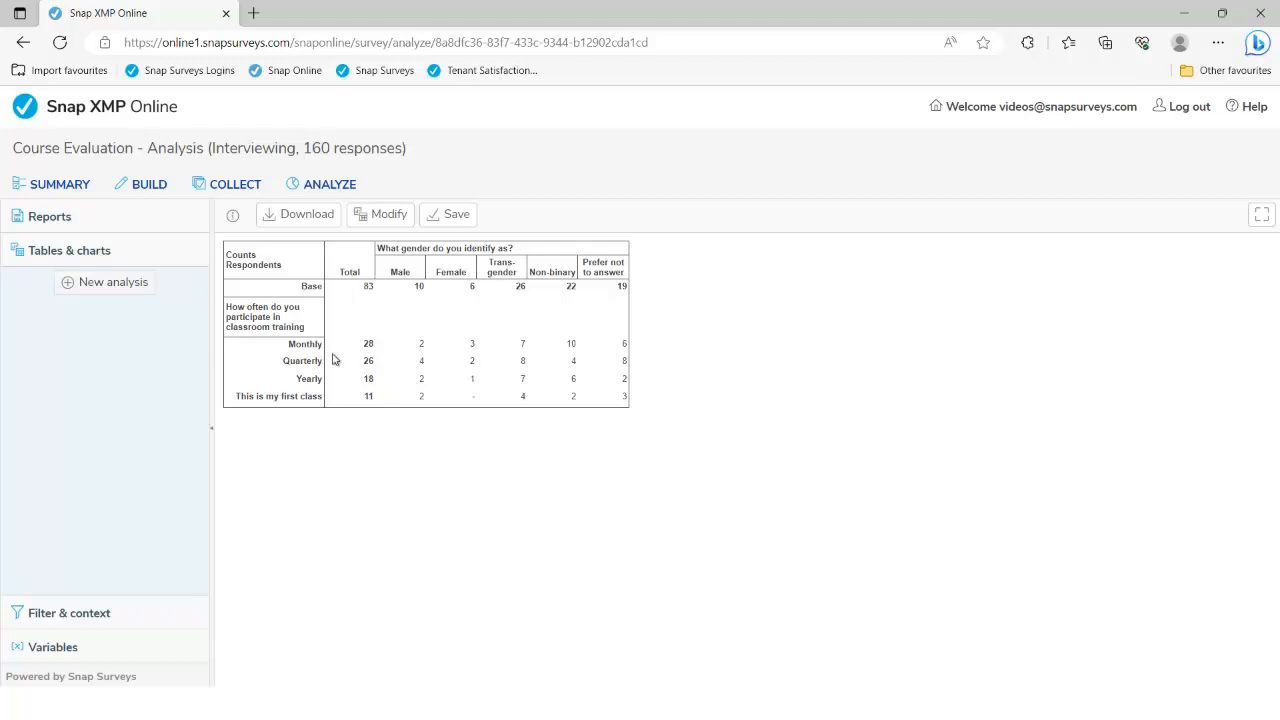
Highlight the Monthly through first-class row figures to inspect them
left_click_drag(351, 346, 627, 345)
left_click_drag(621, 291, 654, 414)
left_click(654, 414)
left_click_drag(289, 343, 300, 396)
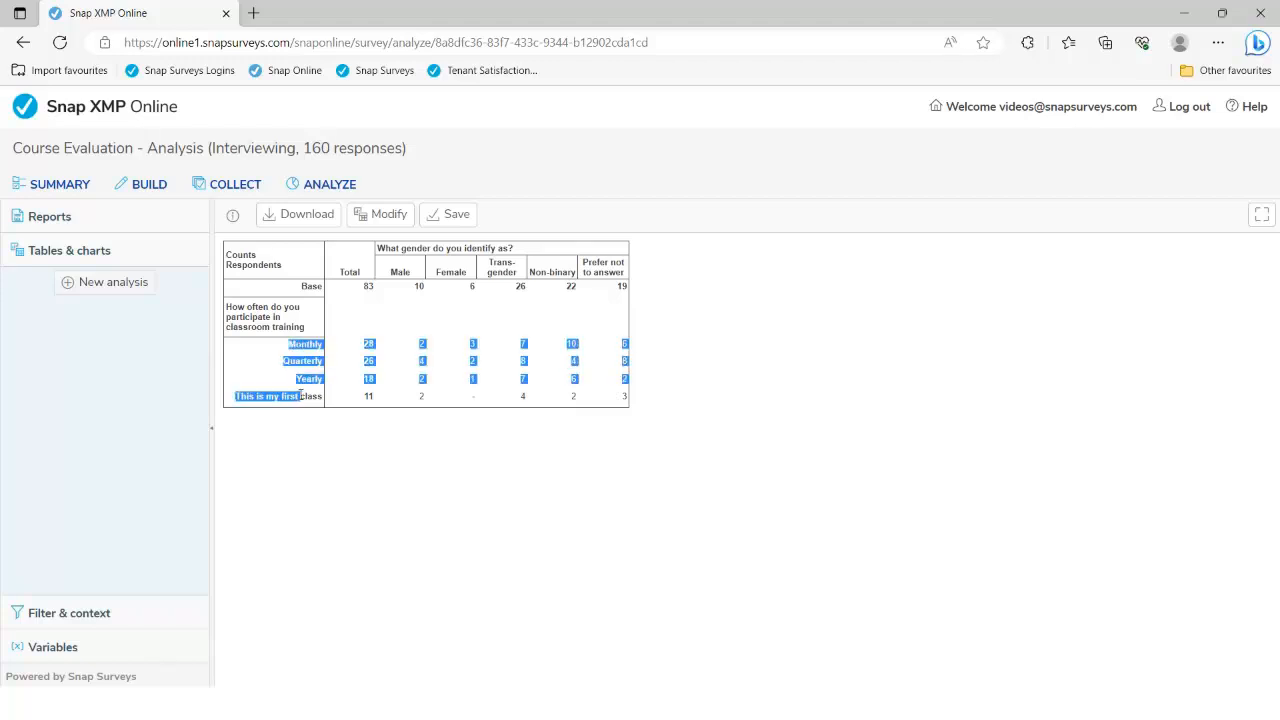
left_click(406, 247)
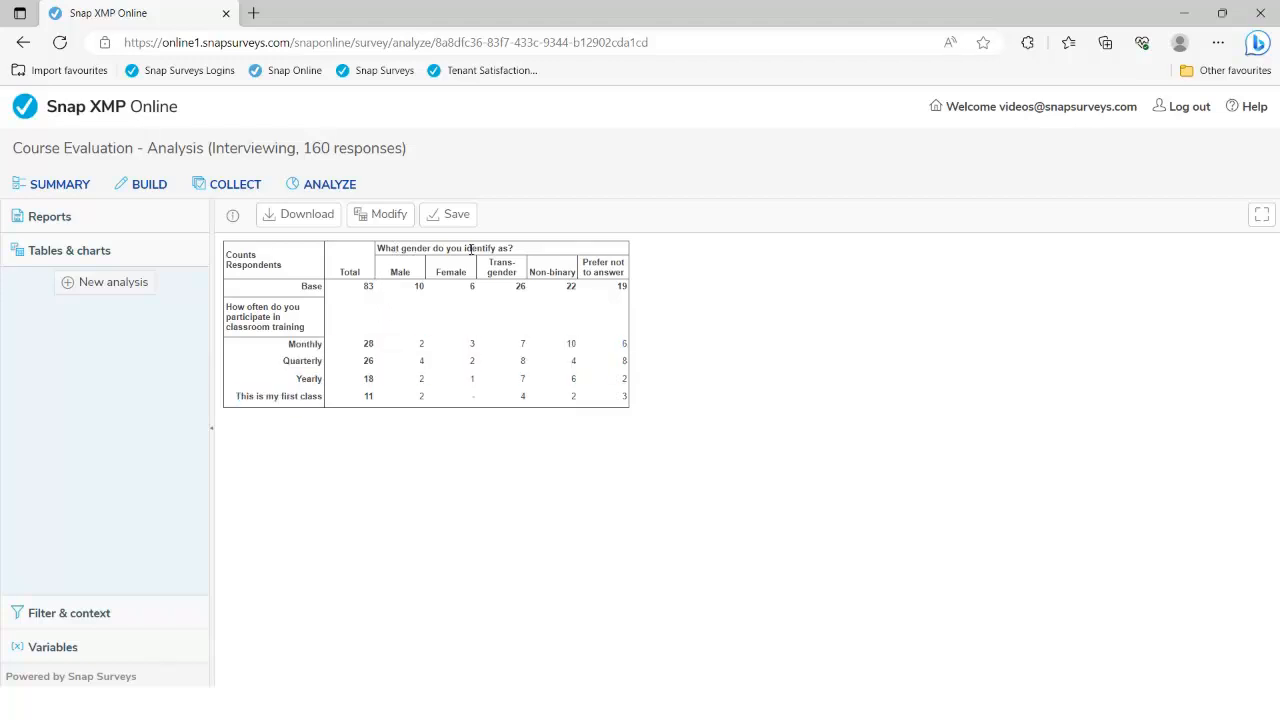
Turn on Show Analysis percents and regenerate the table
left_click(396, 218)
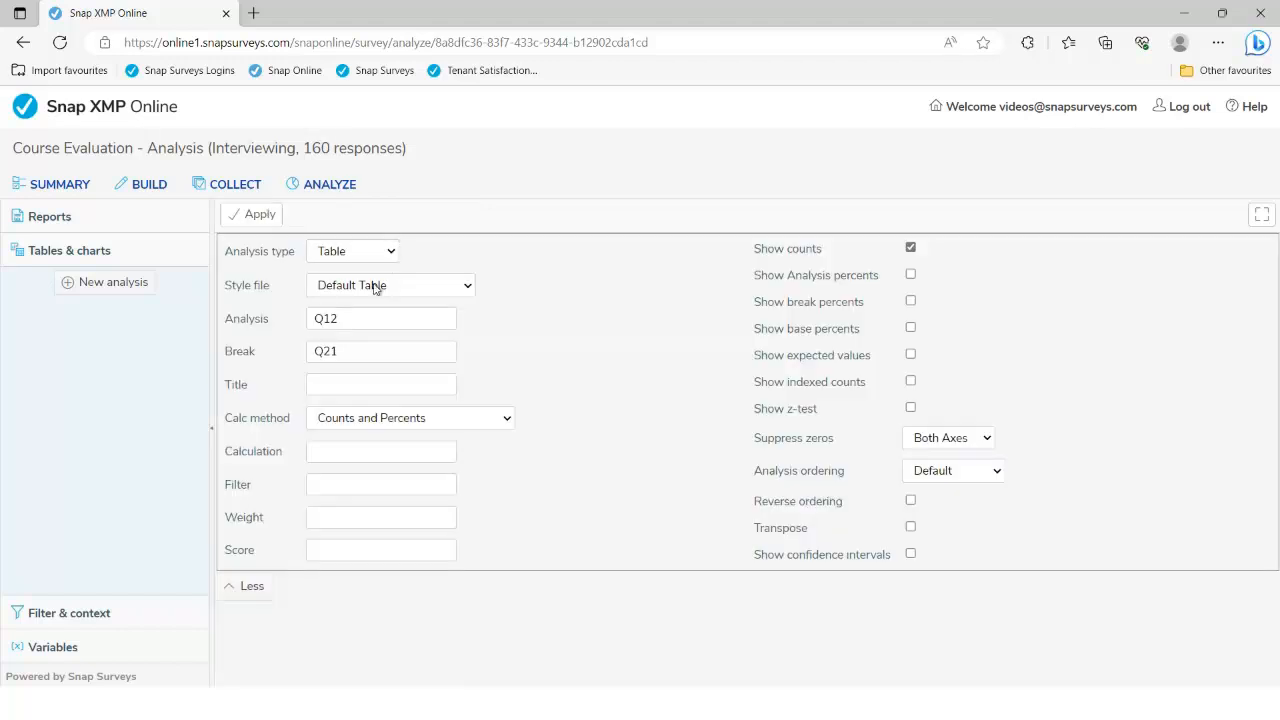
left_click(354, 319)
left_click(349, 346)
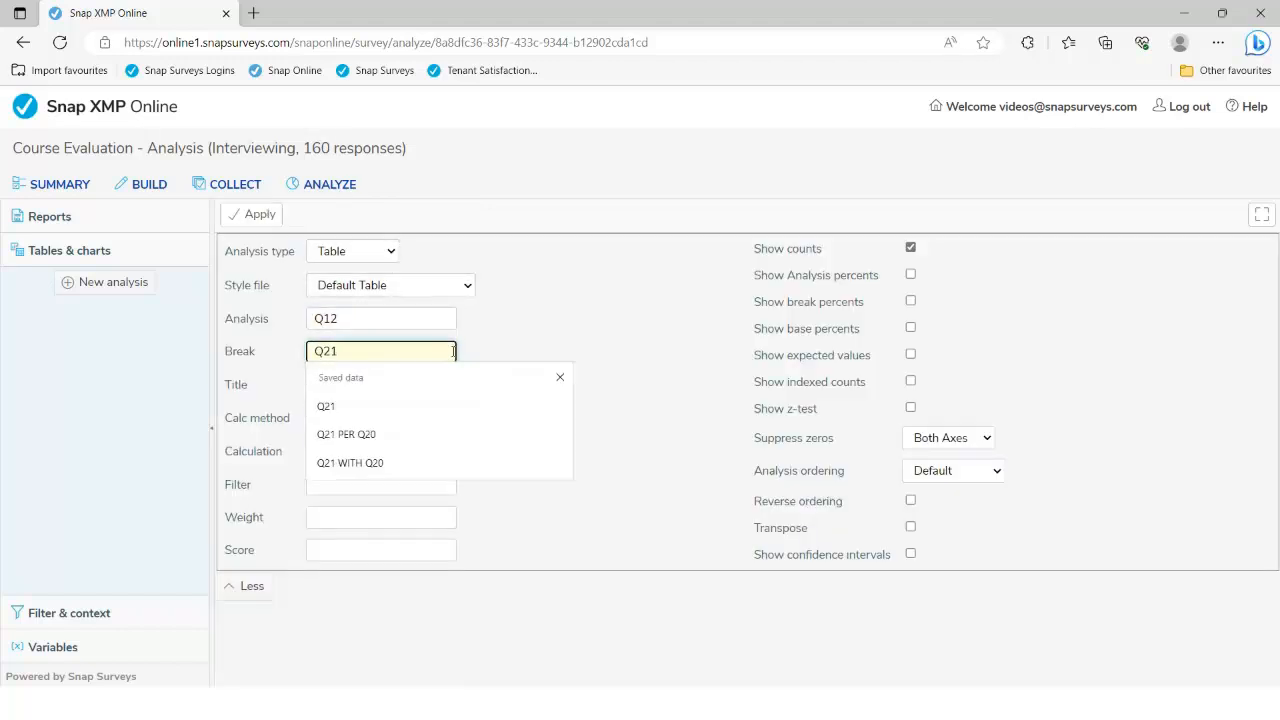
left_click(487, 345)
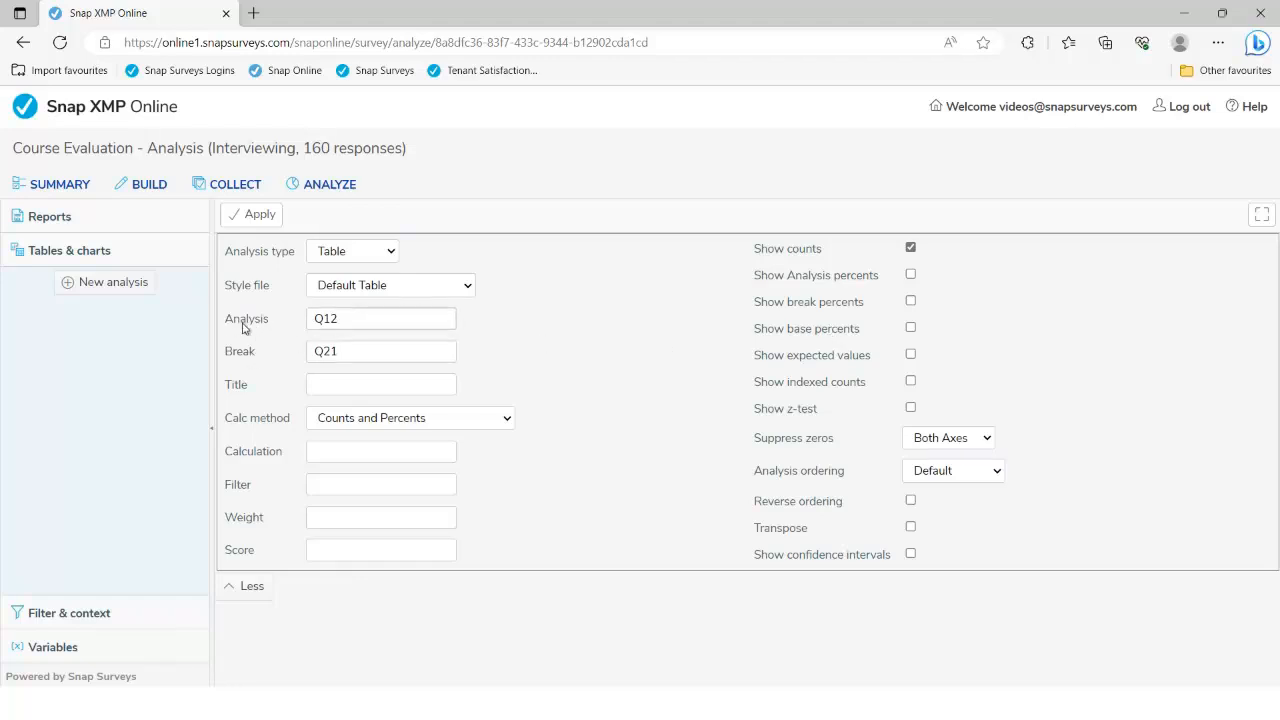
left_click(910, 276)
left_click(262, 215)
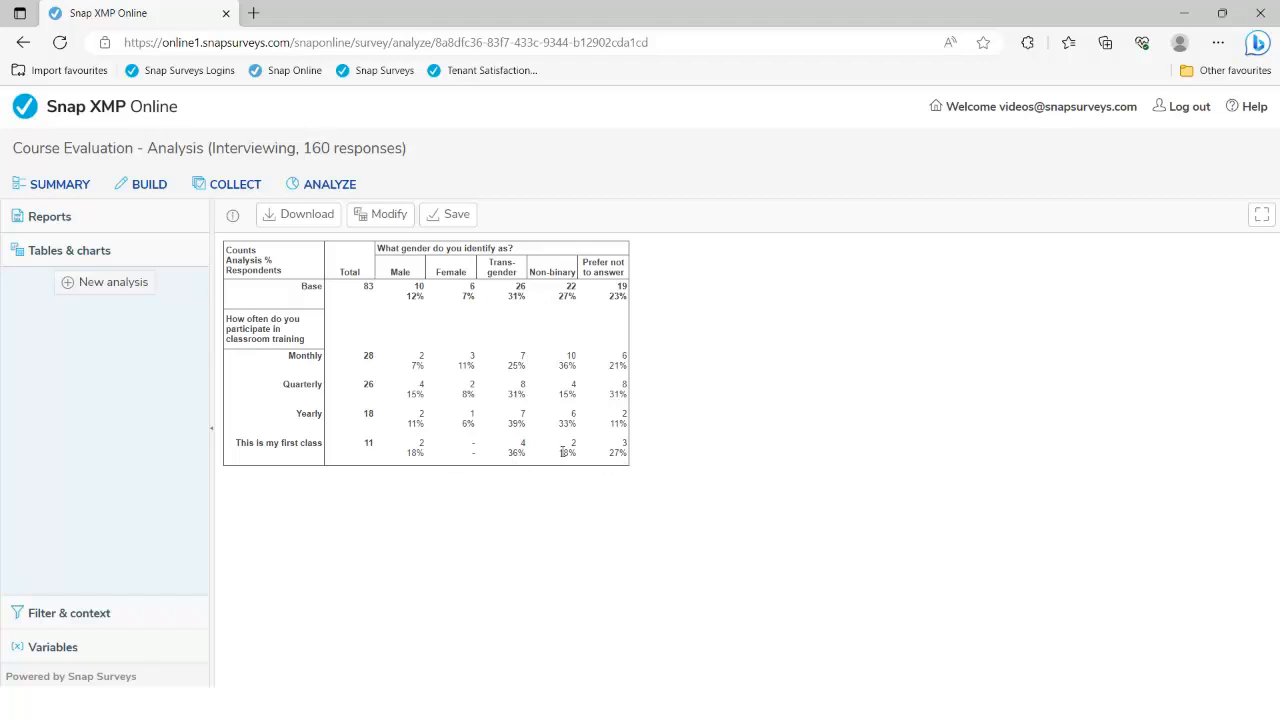
Switch the table from analysis percentages to break percentages
left_click(395, 218)
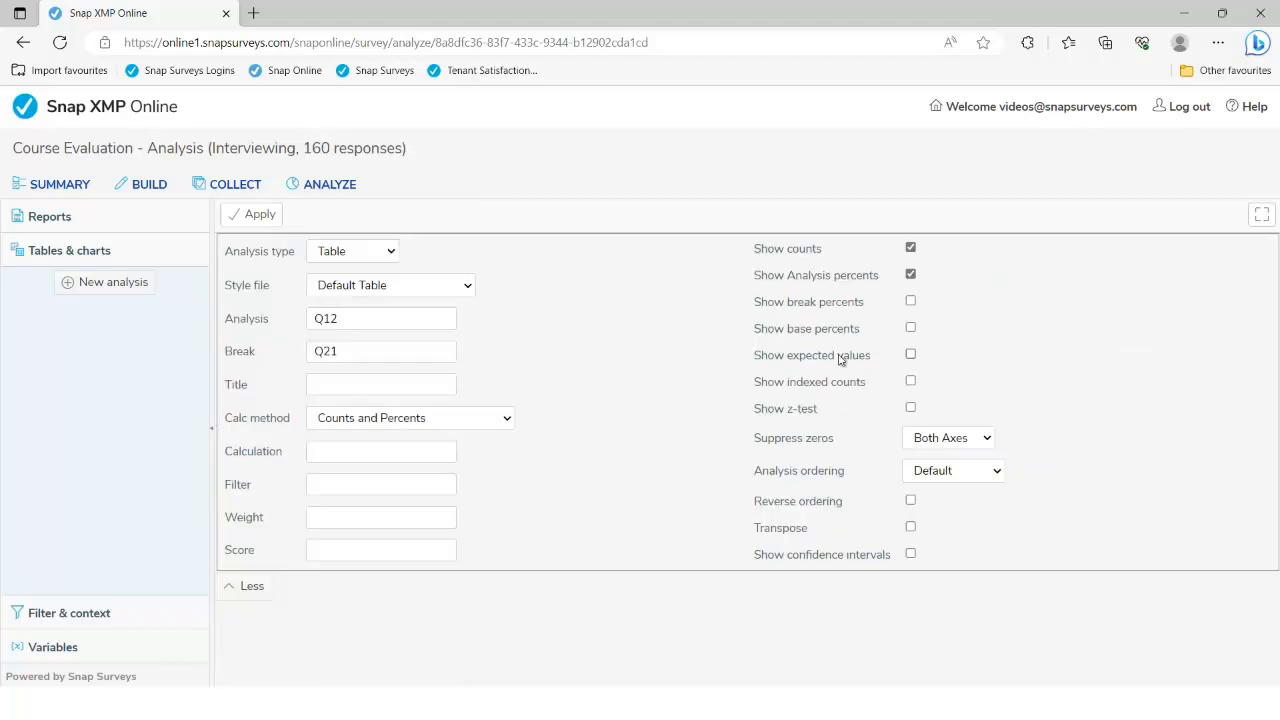
left_click(910, 301)
left_click(910, 275)
left_click(262, 219)
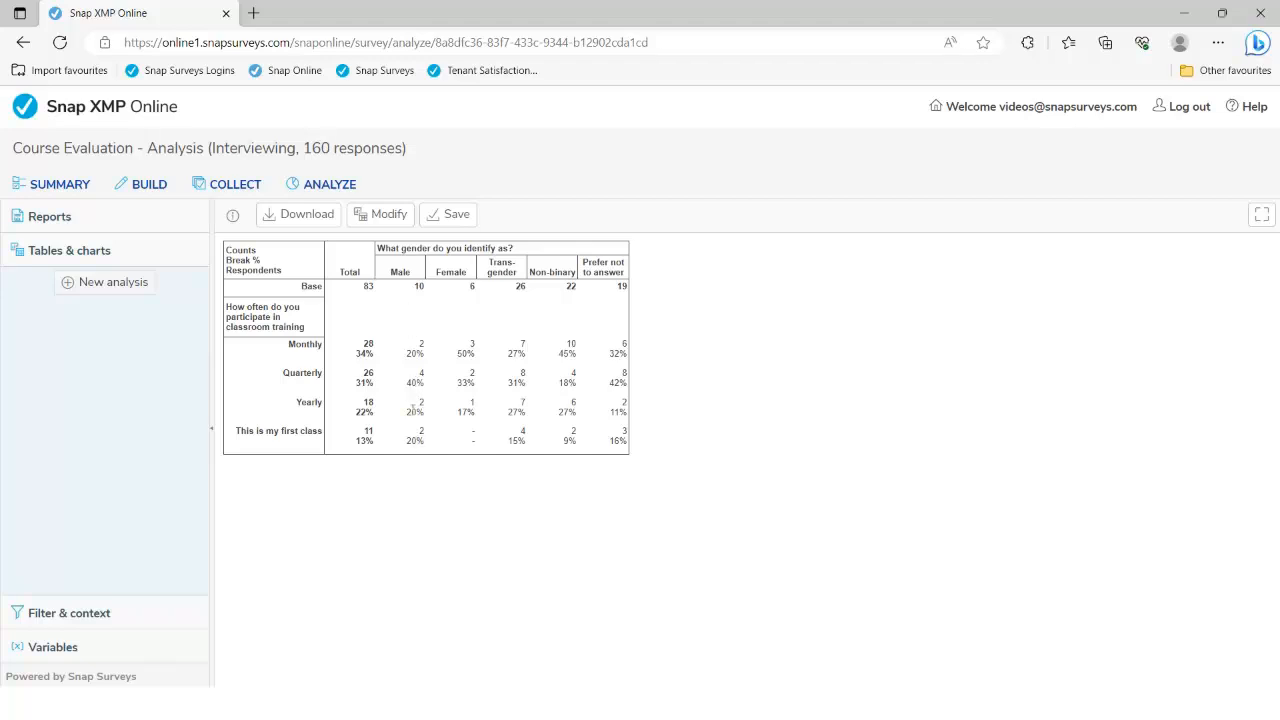
Switch the table from break percentages to base percentages
left_click(384, 215)
left_click(910, 329)
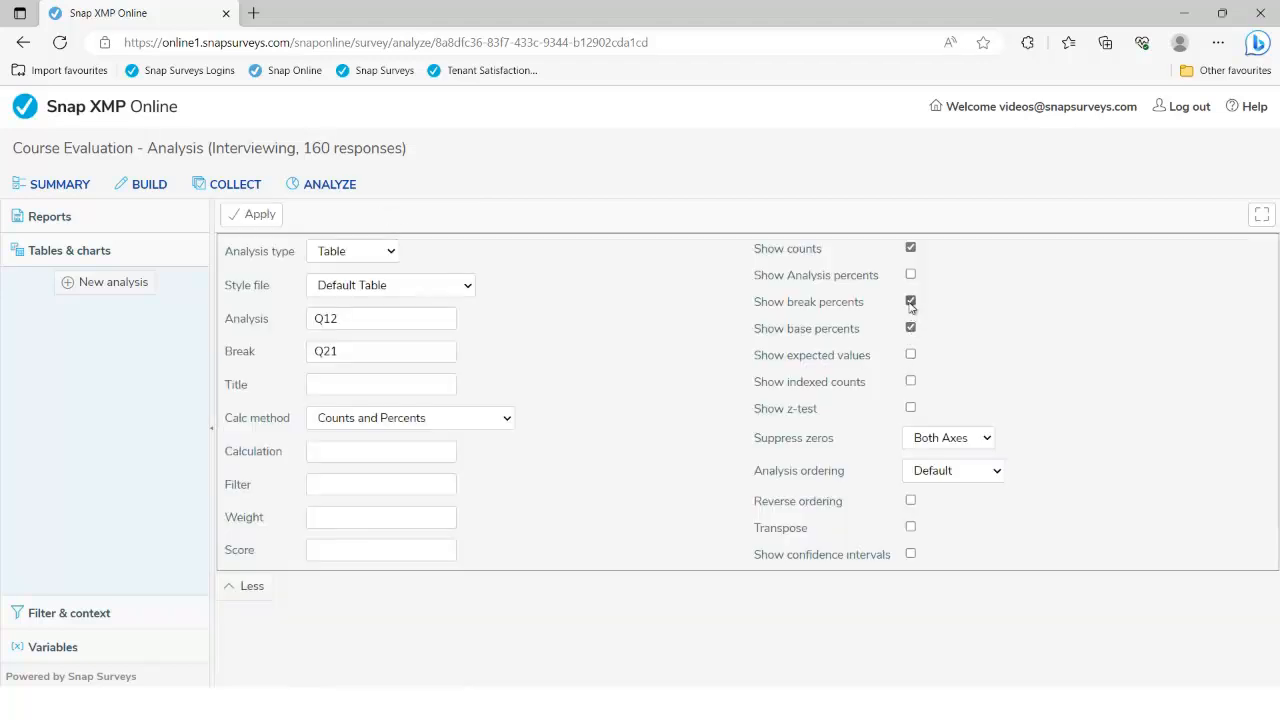
left_click(910, 301)
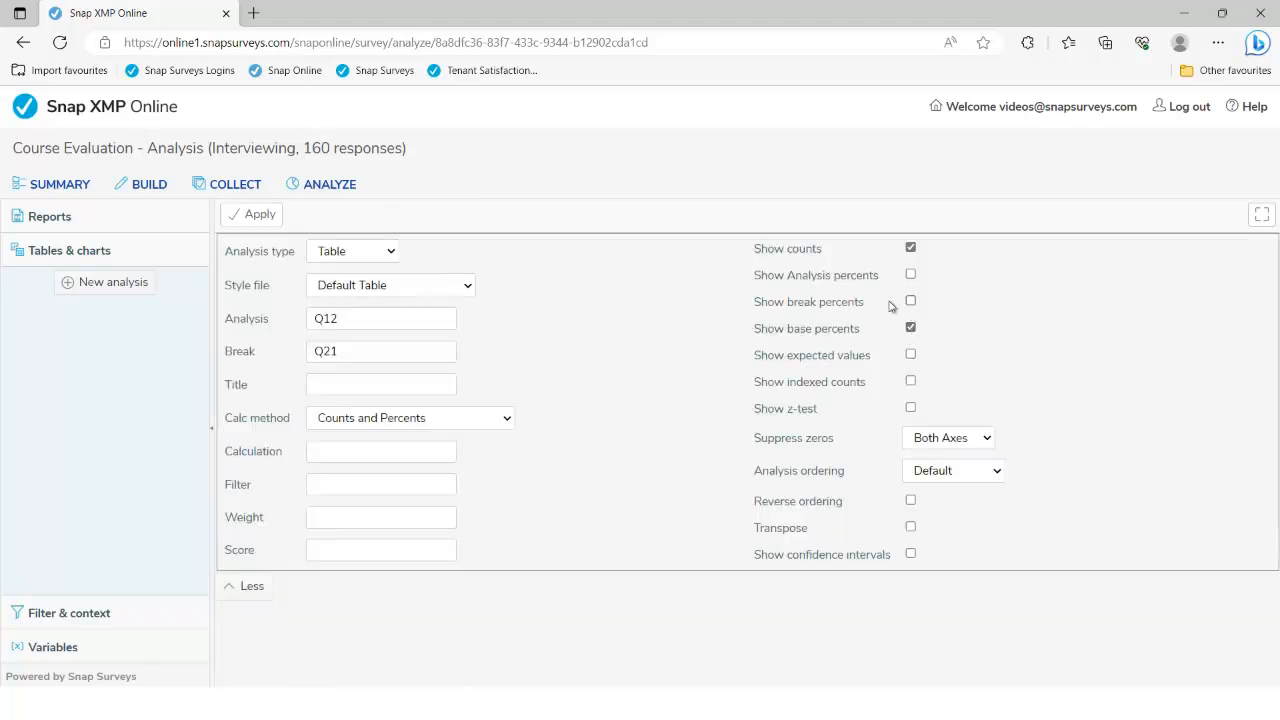
left_click(259, 216)
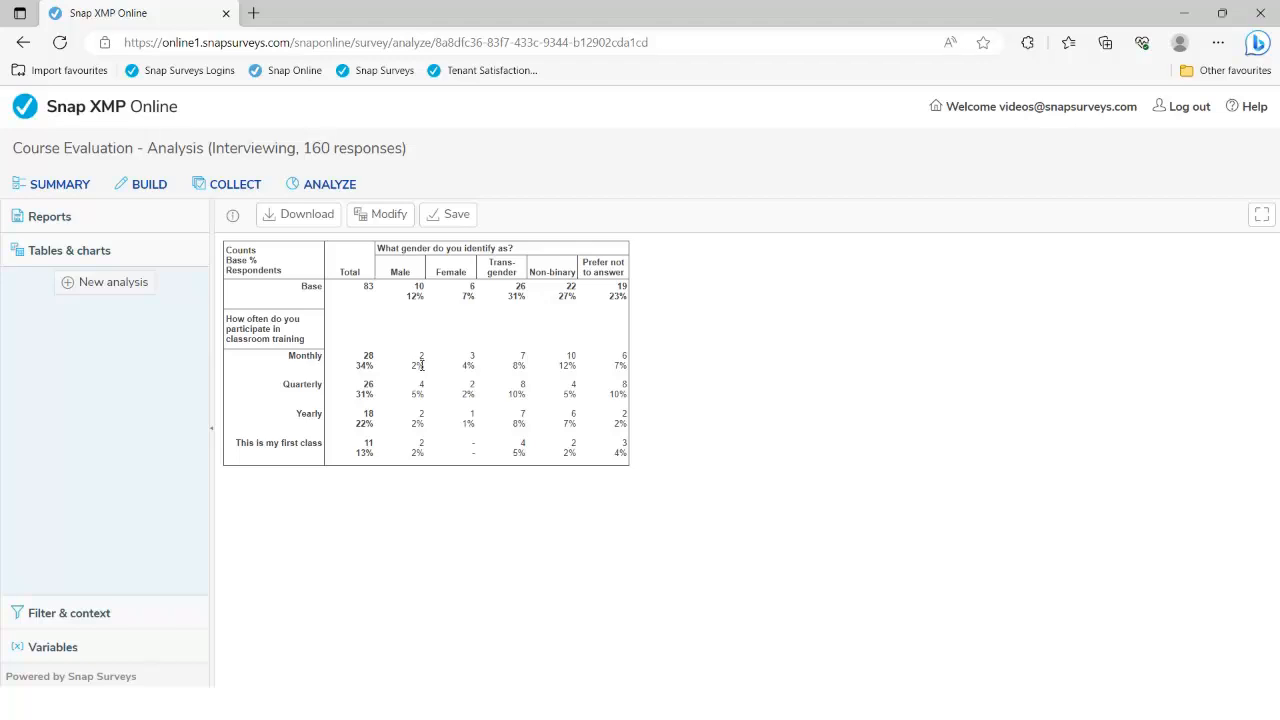
Show break percentages instead of base and set the break to 'Q21 WITH Q20'
left_click(390, 216)
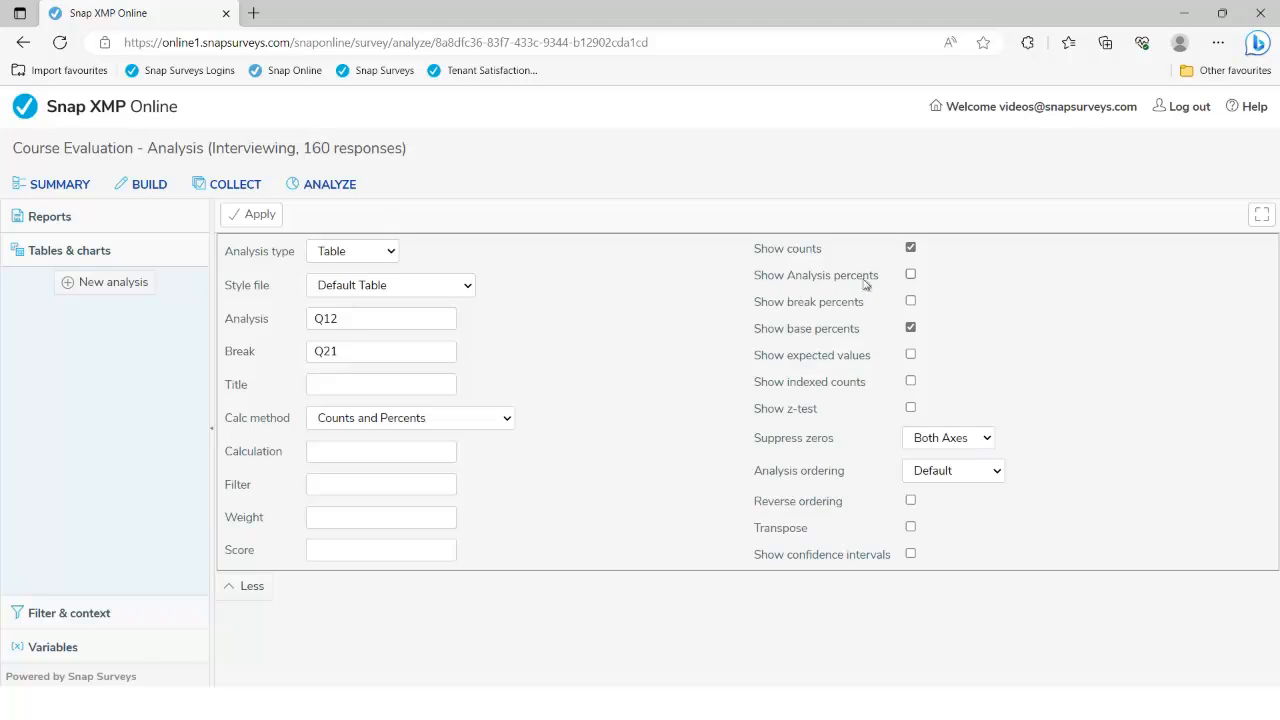
left_click(910, 301)
left_click(910, 328)
left_click(356, 351)
type("Q21 WIT")
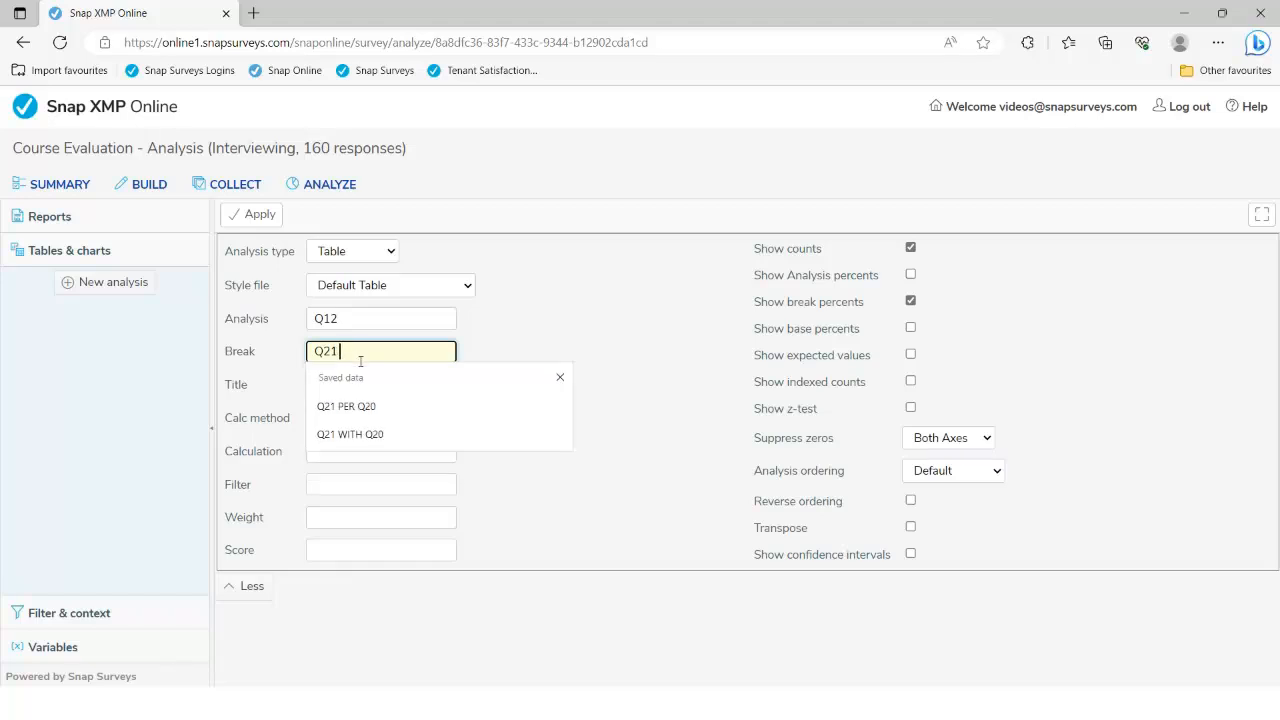
type("H ")
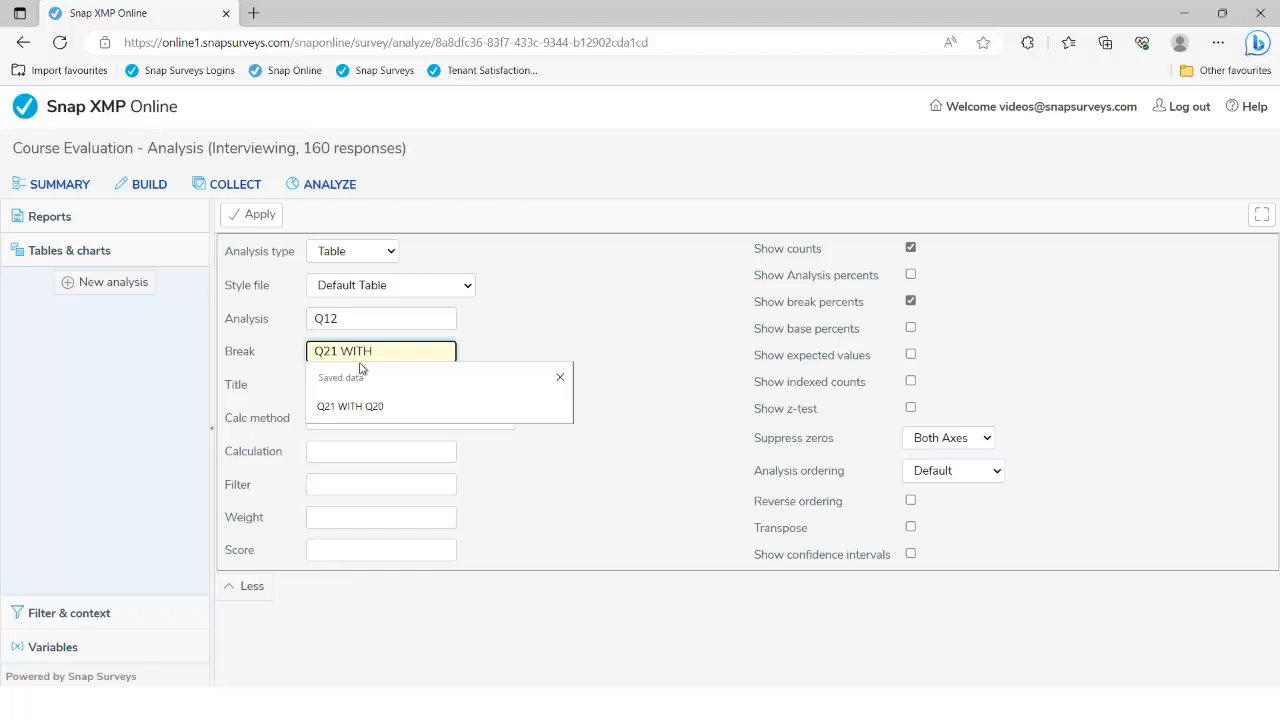
type("Q20")
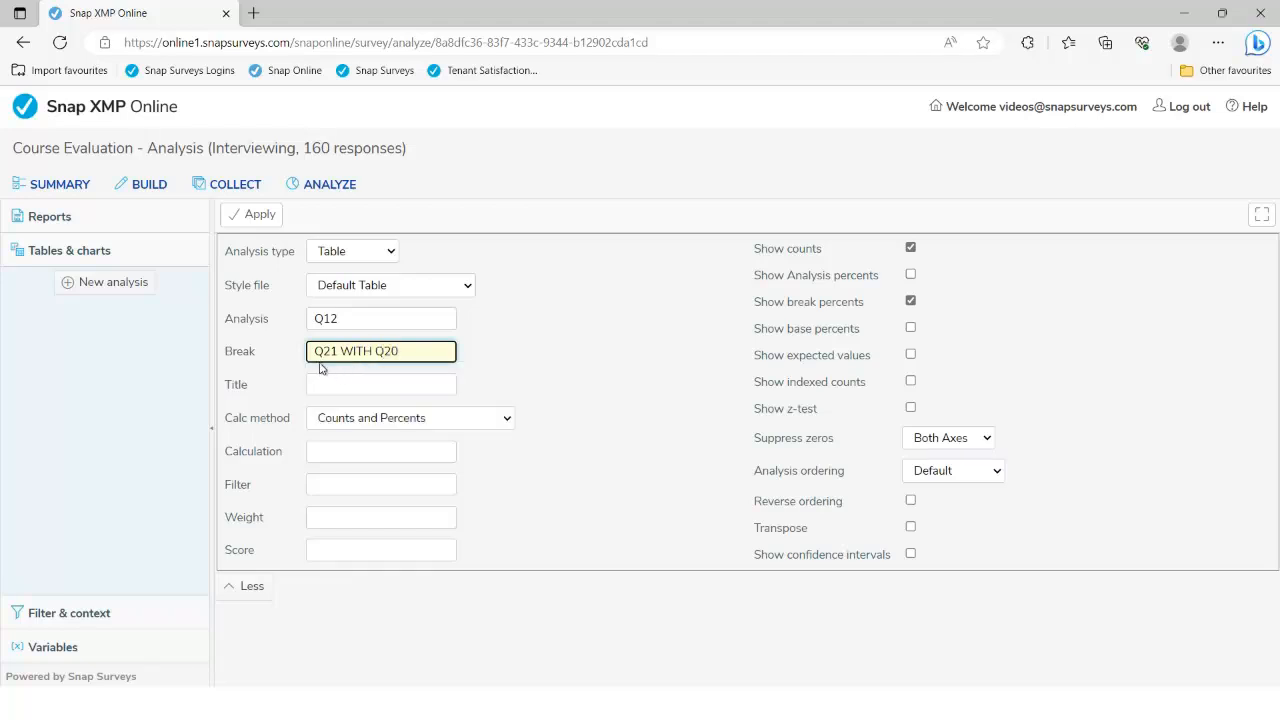
left_click(262, 215)
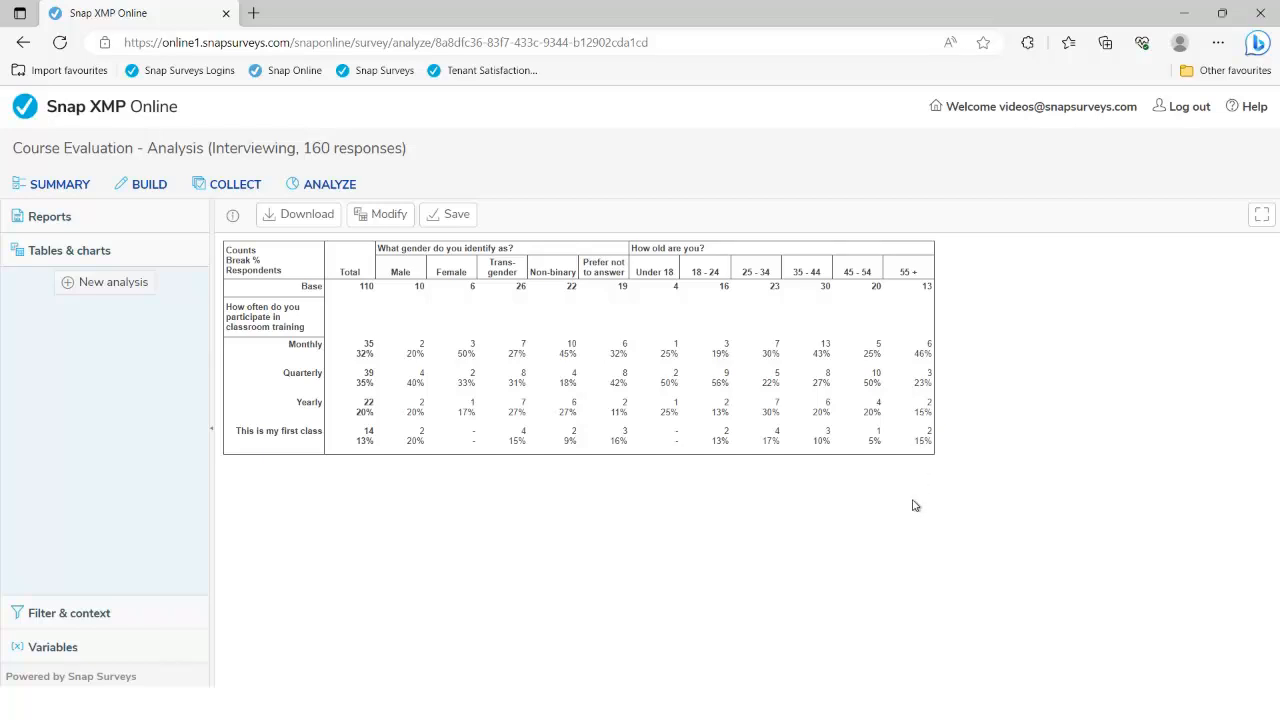
Highlight the 35-44 and Female Monthly counts to compare them
double_click(826, 343)
double_click(473, 345)
left_click(477, 487)
left_click(389, 216)
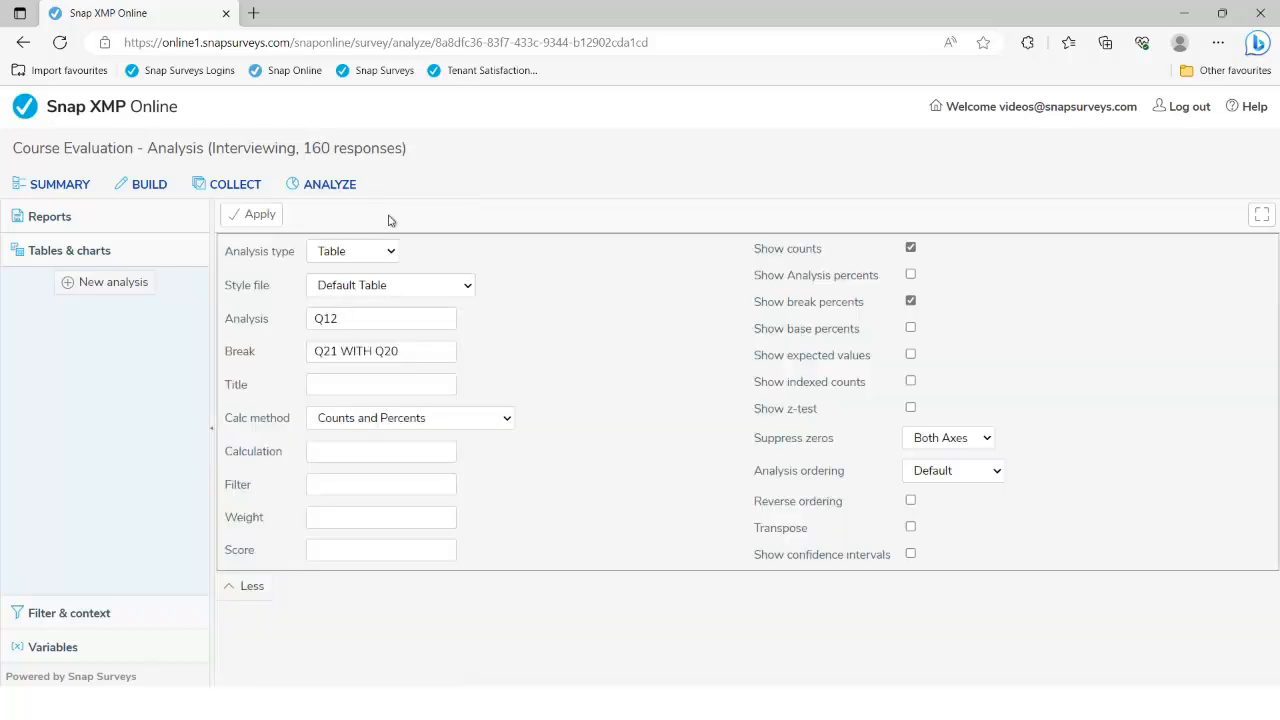
Replace WITH with PER in the break to nest the two questions
double_click(372, 350)
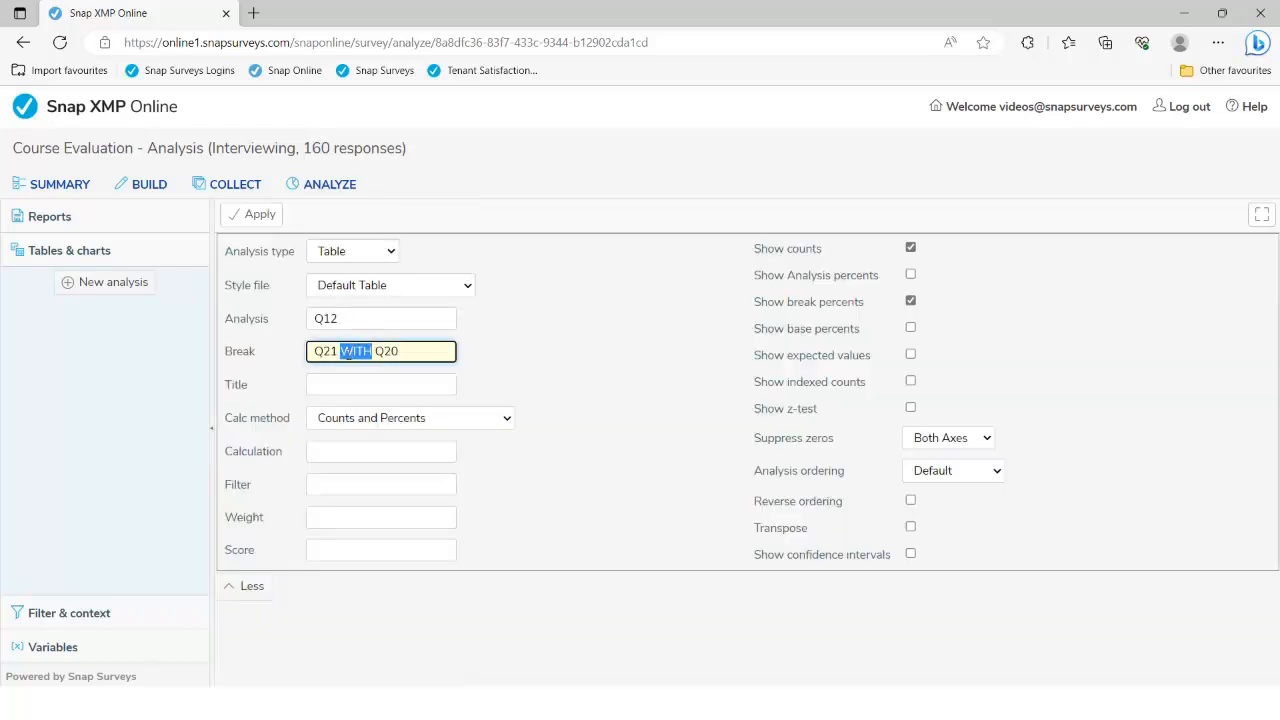
type("PER")
left_click(258, 222)
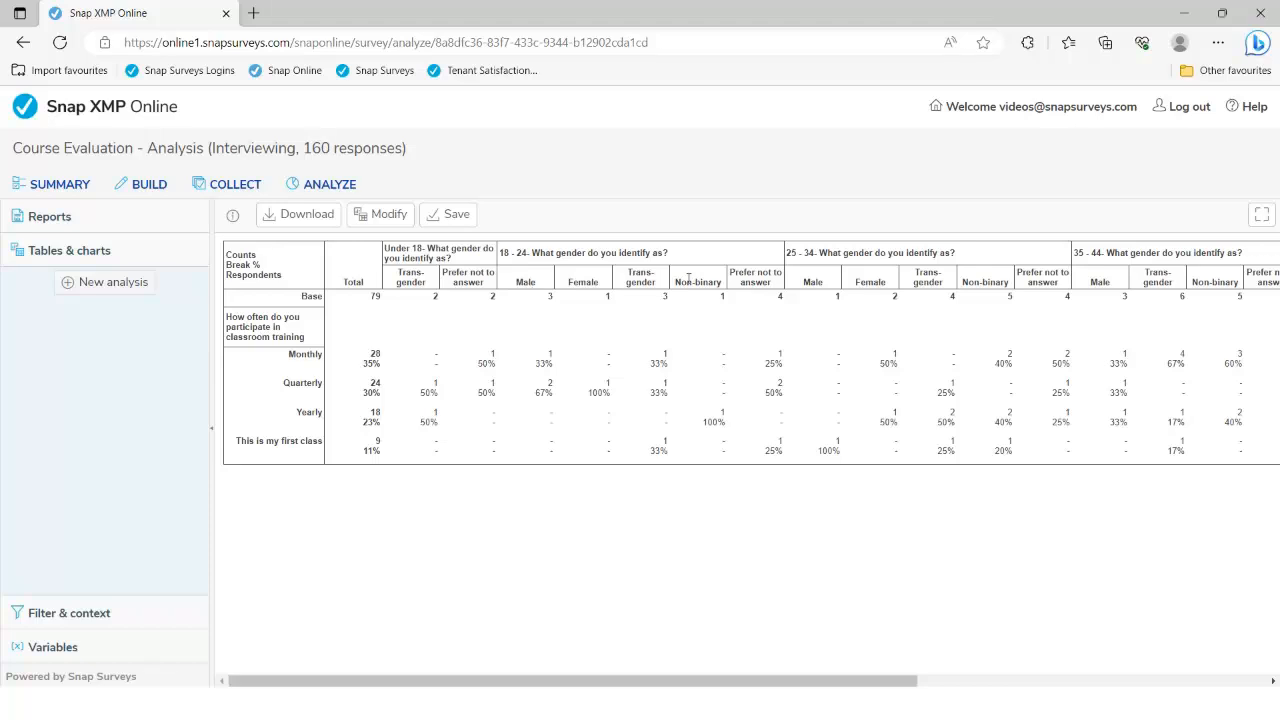
Swap the question order in the PER break so age nests within gender
left_click(382, 215)
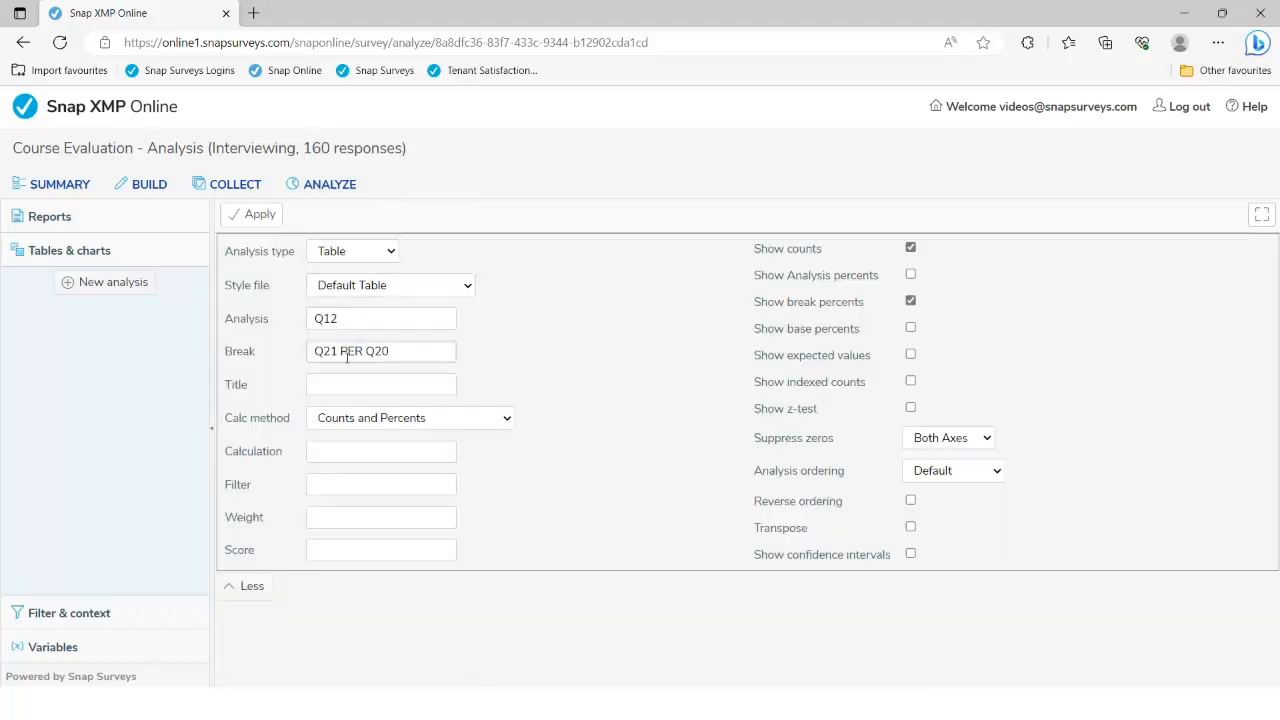
left_click(331, 356)
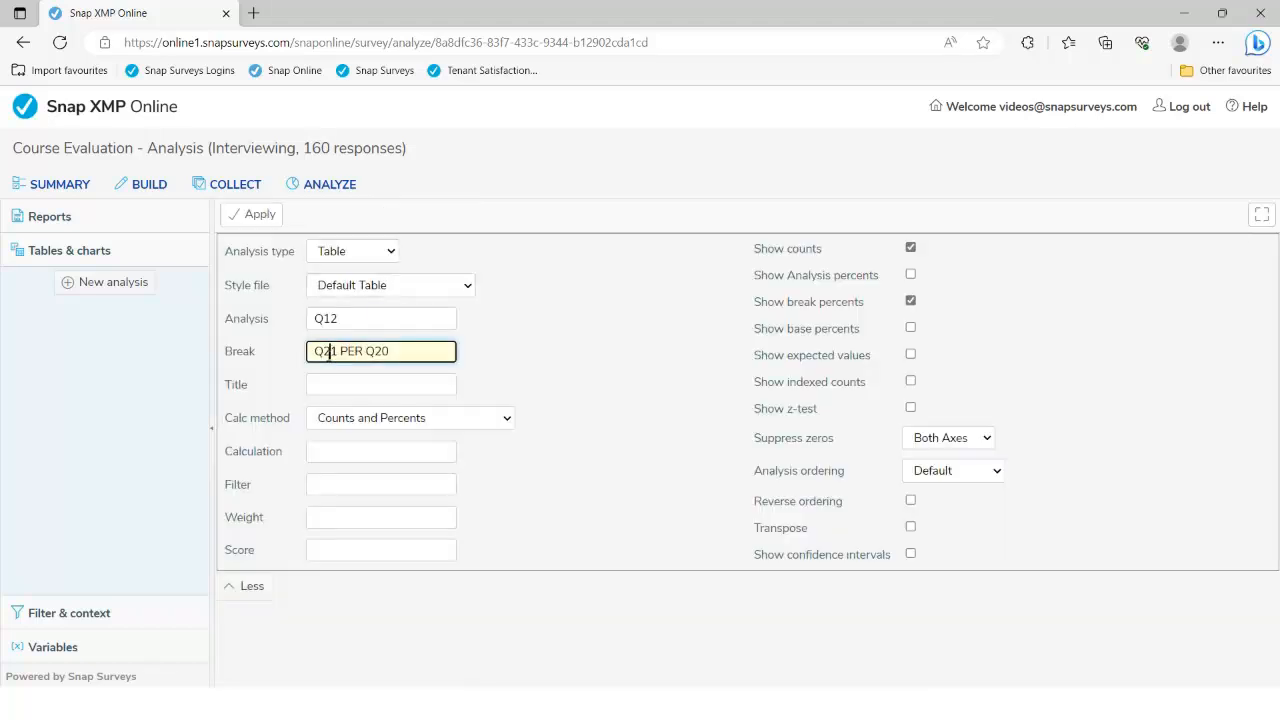
key("Delete")
type("0")
type("1")
left_click(255, 220)
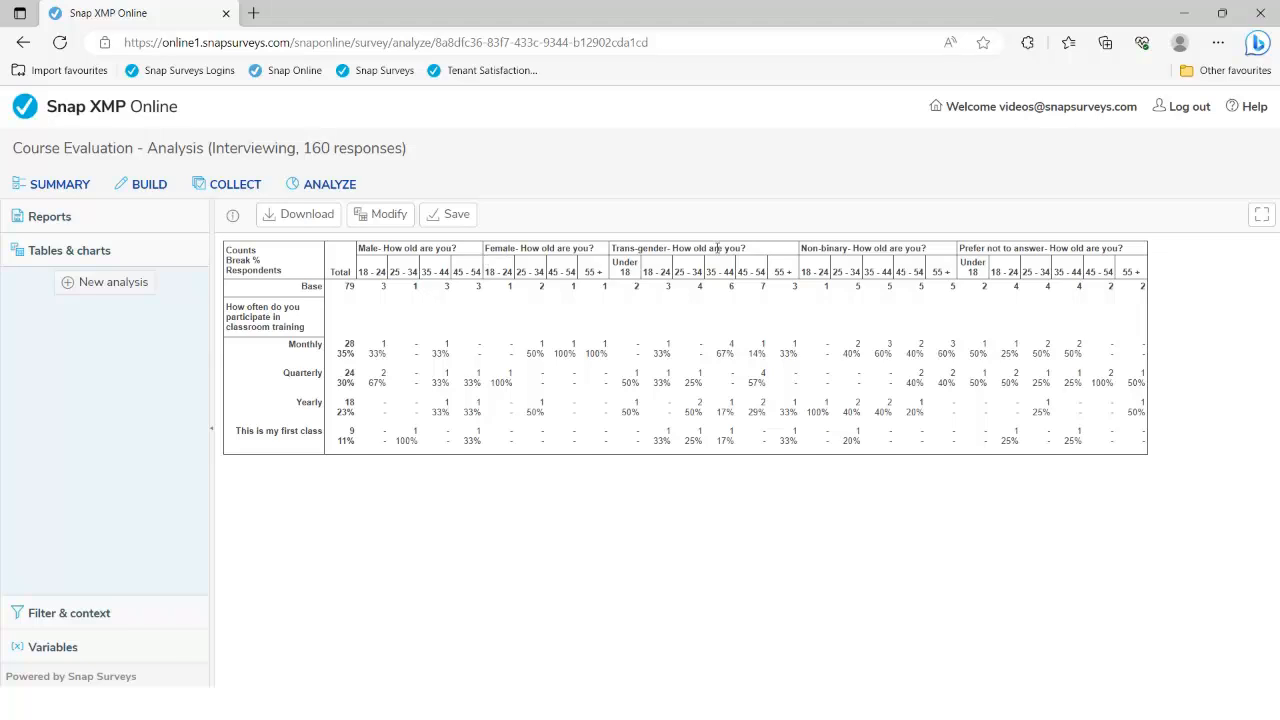
Save the nested analysis under the name TQ12 and start a new blank analysis
left_click(446, 219)
left_click(545, 258)
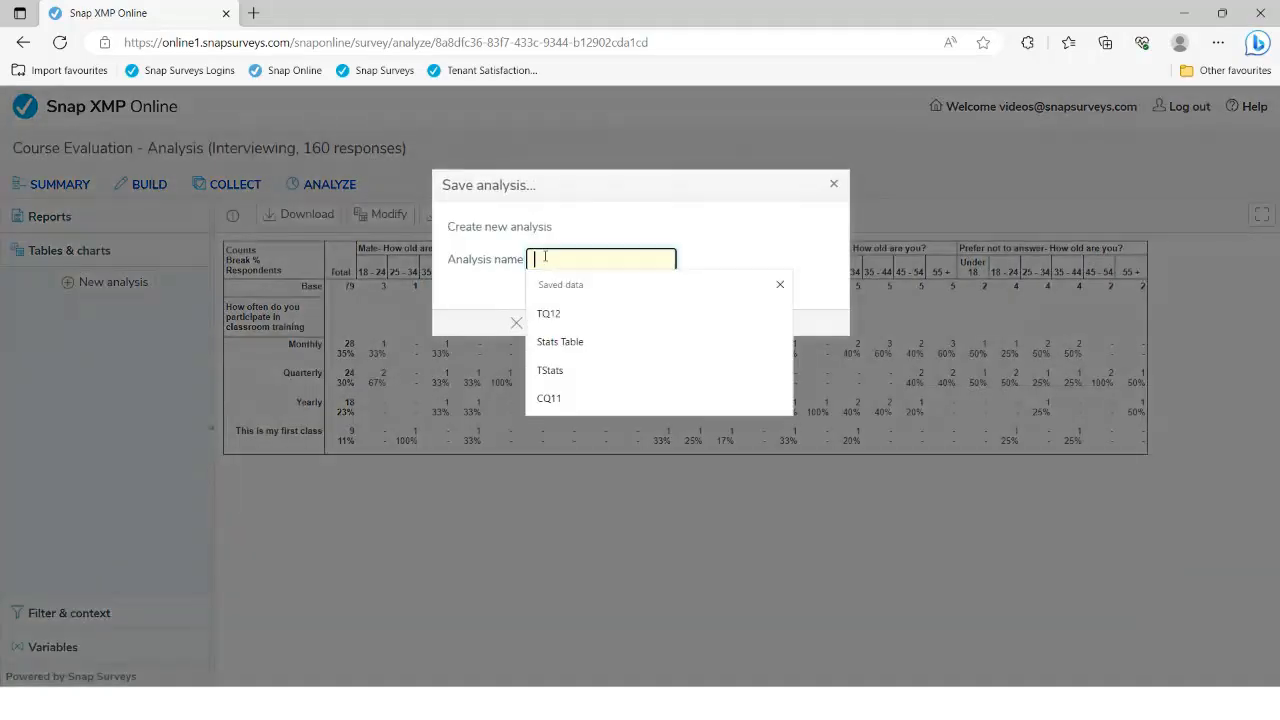
left_click(512, 277)
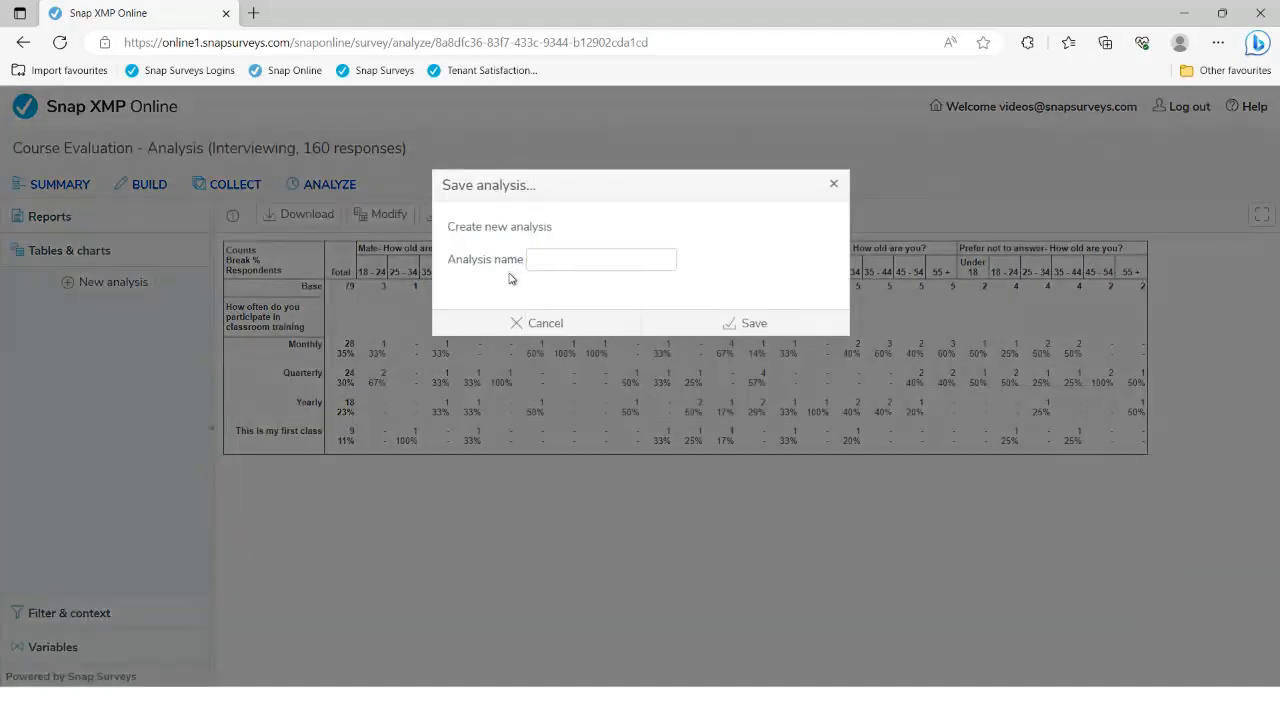
left_click(528, 265)
type("A")
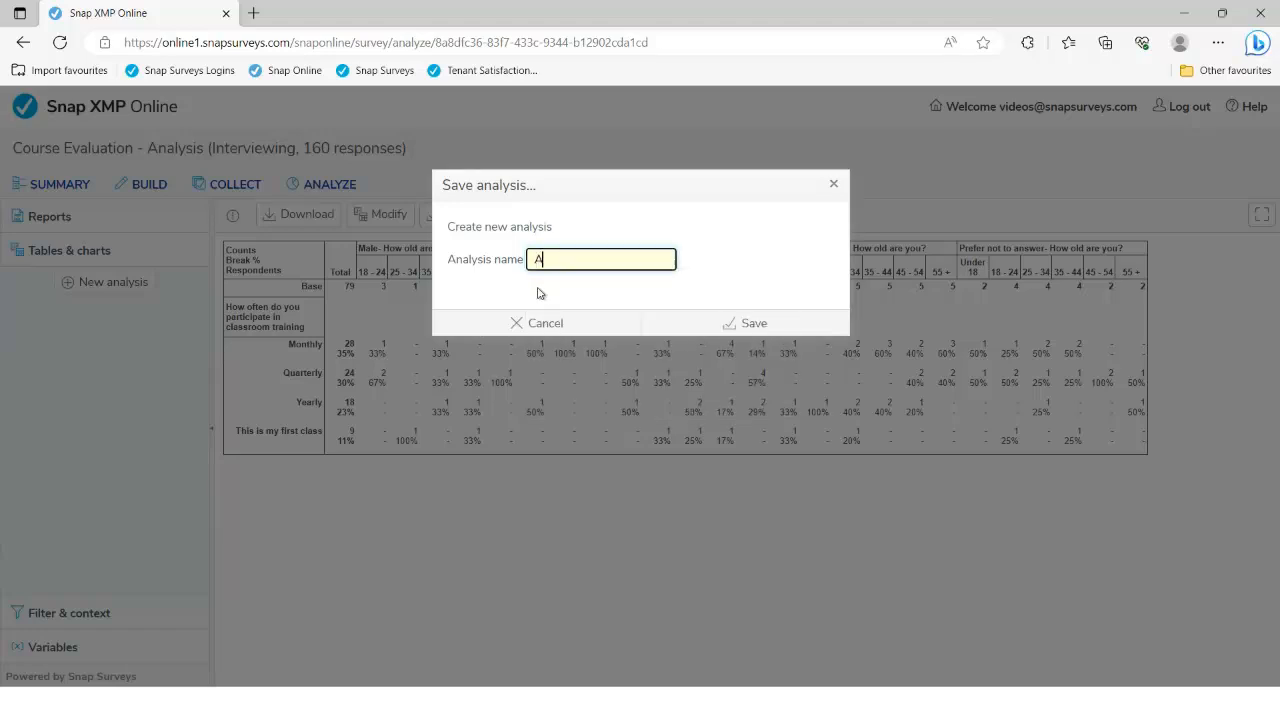
type("N1")
key("BackSpace")
key("BackSpace")
key("BackSpace")
type("TQ12")
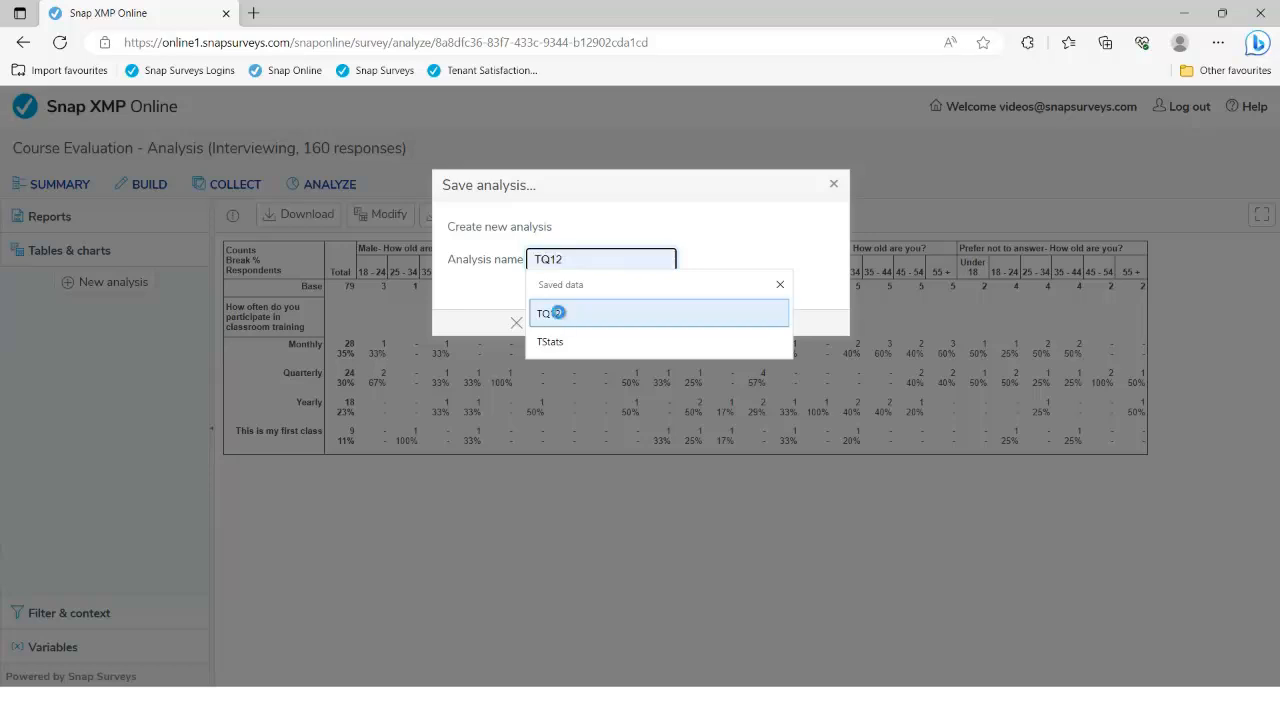
left_click(559, 314)
left_click(730, 326)
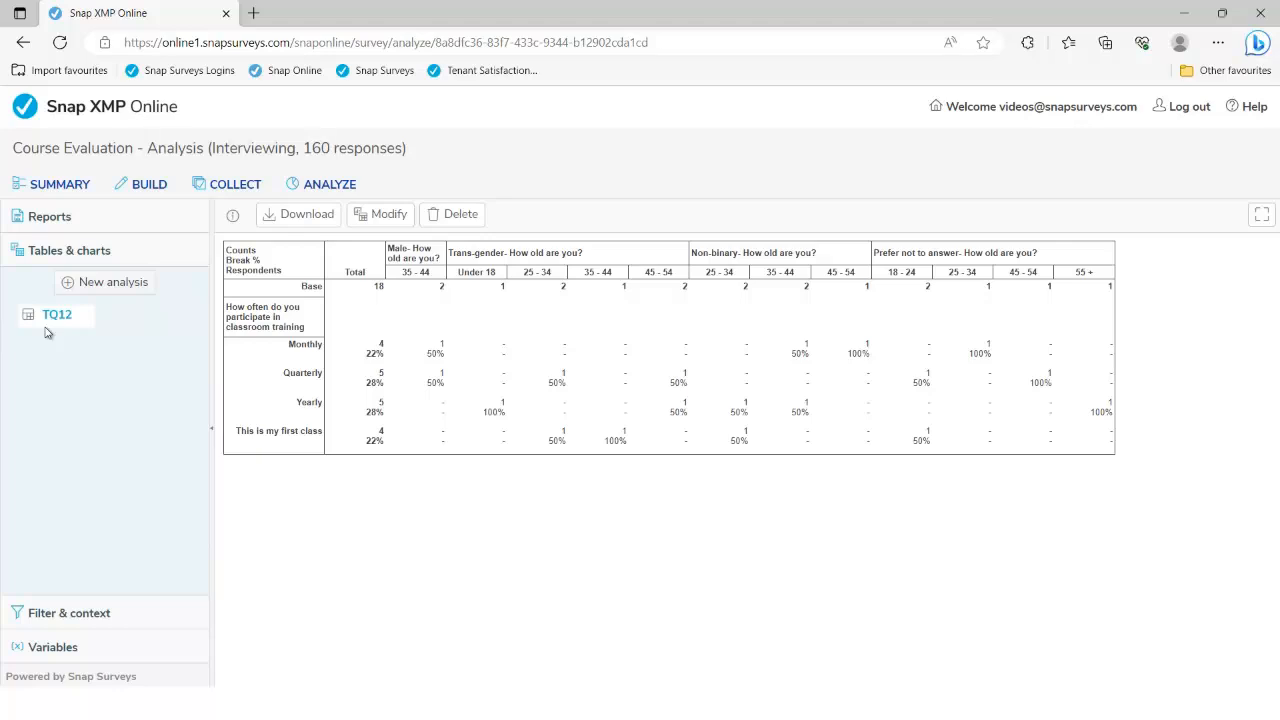
left_click(104, 285)
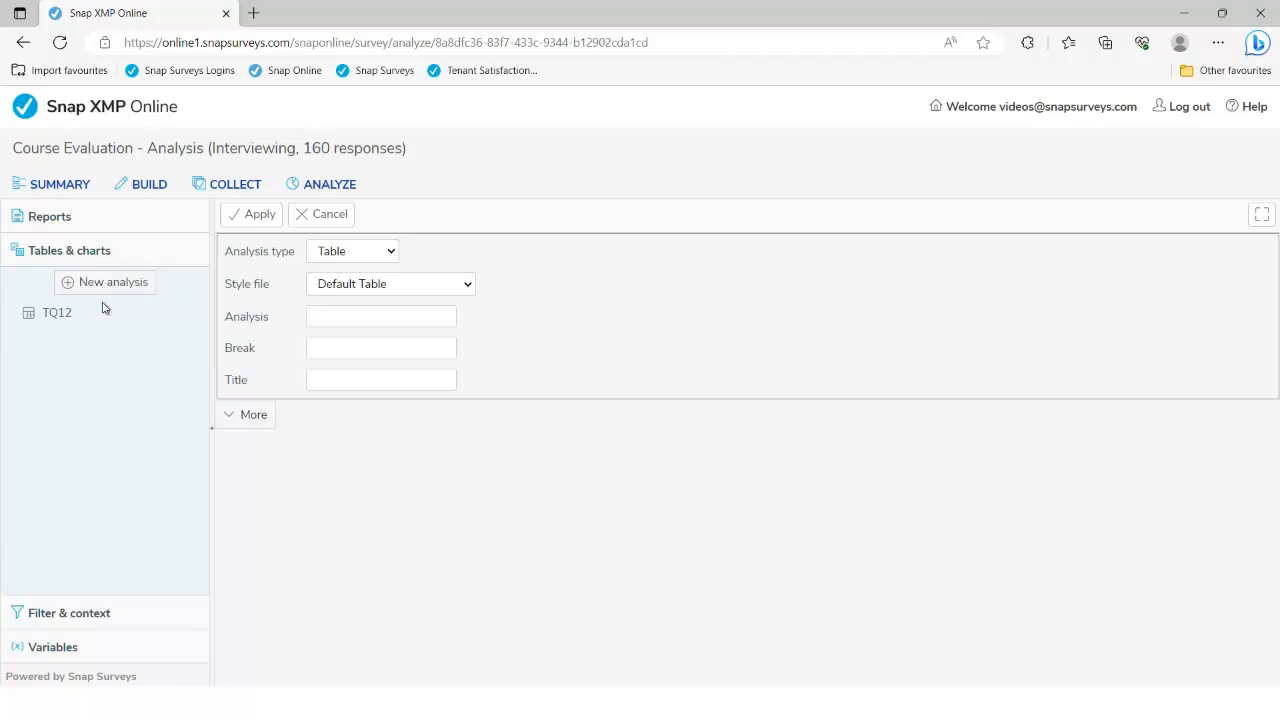
Generate a counts table for the Q5a~Q5d booking rating question group
left_click(343, 317)
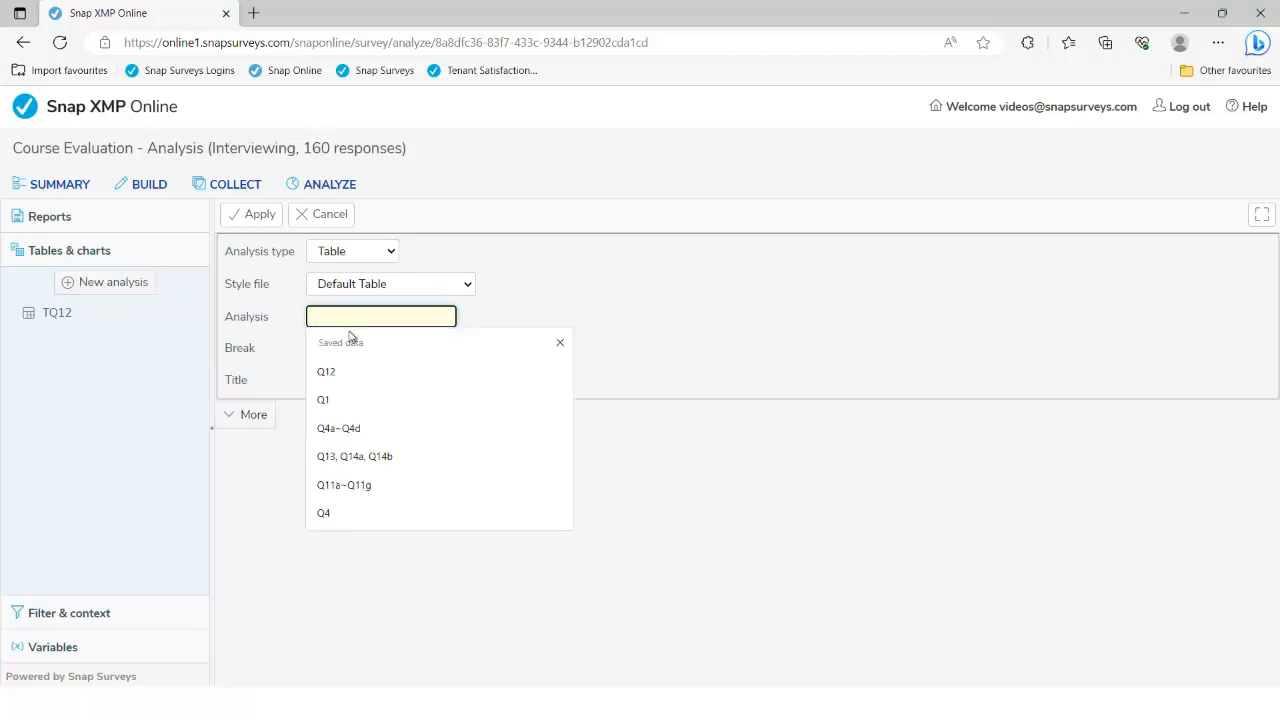
type("Q5a")
left_click(346, 373)
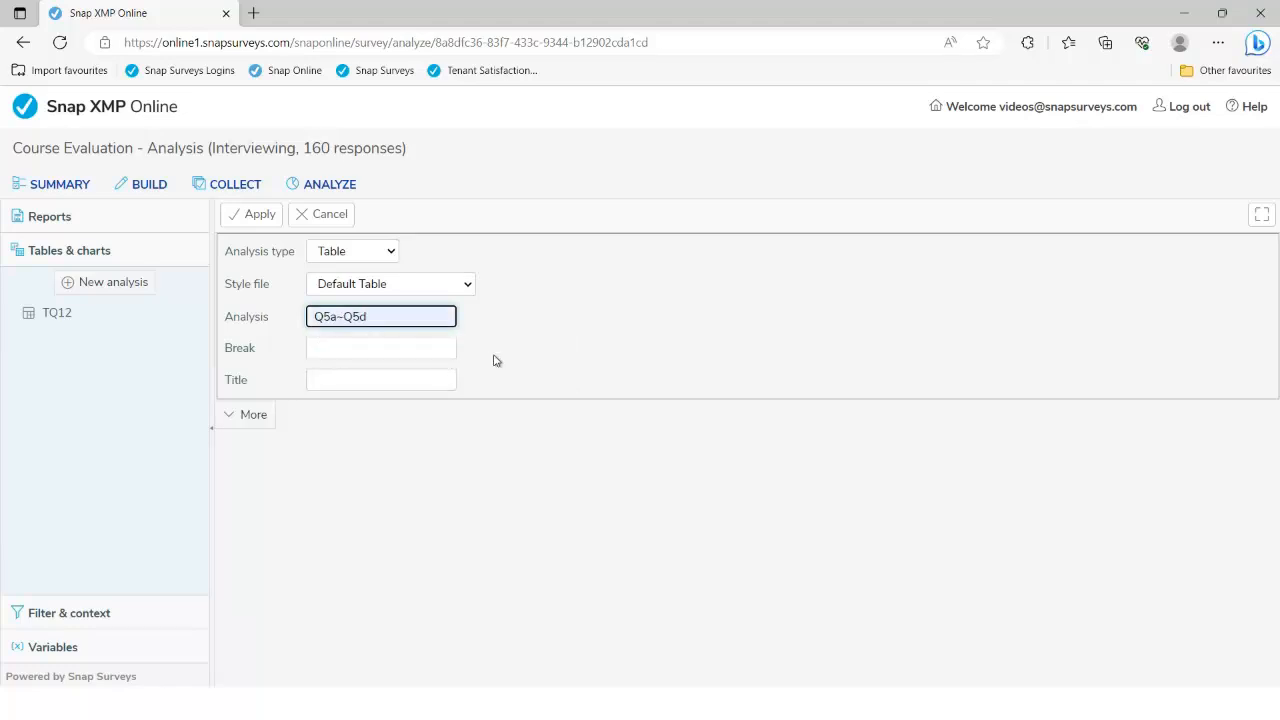
left_click(254, 415)
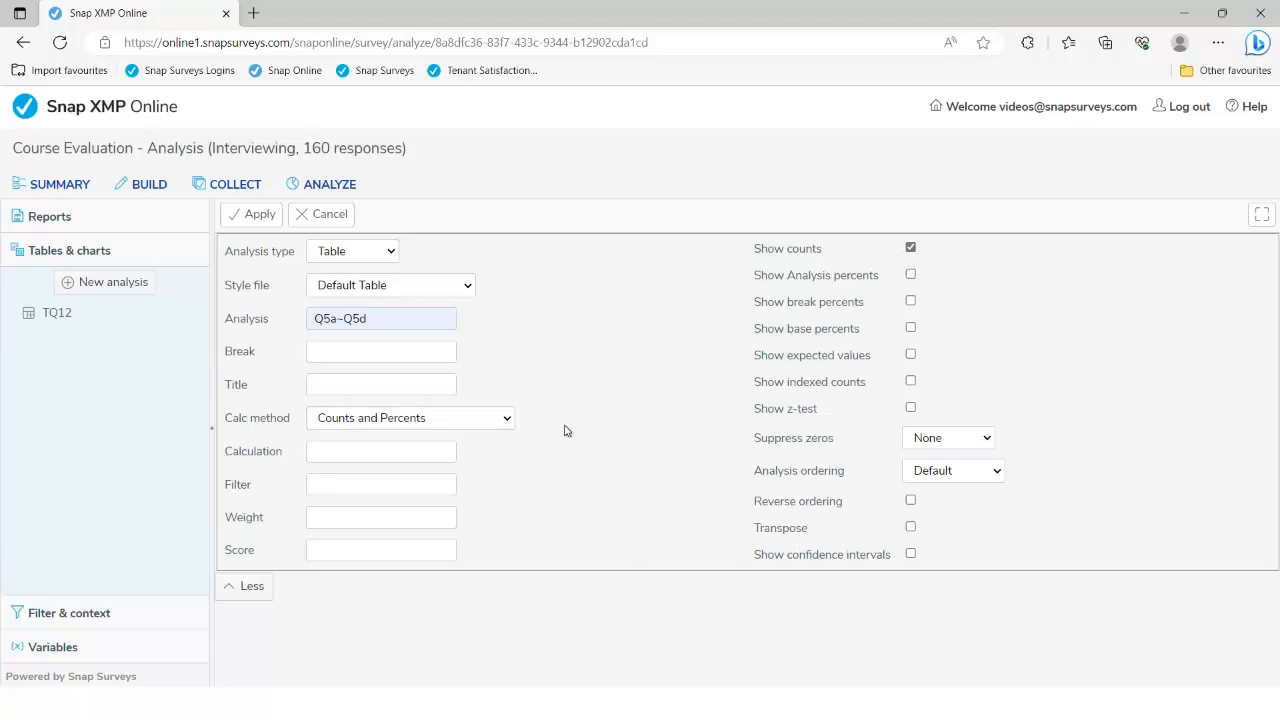
left_click(262, 217)
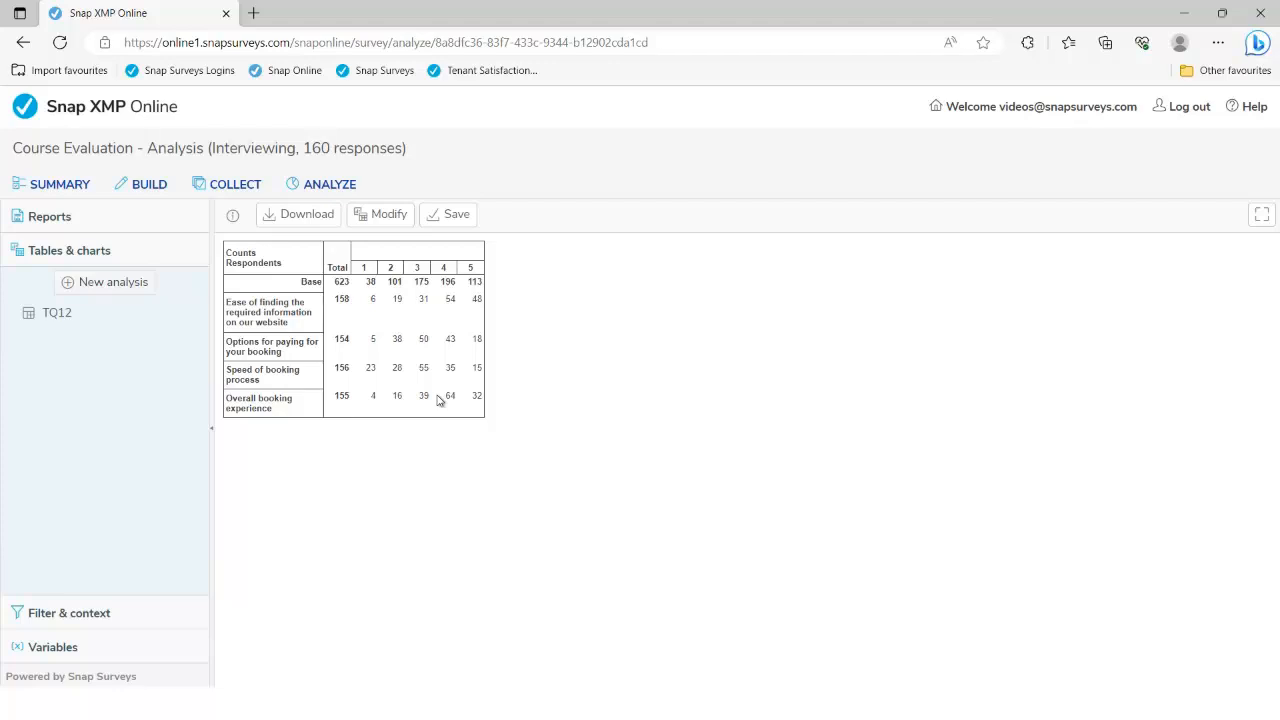
Add analysis percentages to the Q5a~Q5d table, then reopen its settings
left_click(387, 218)
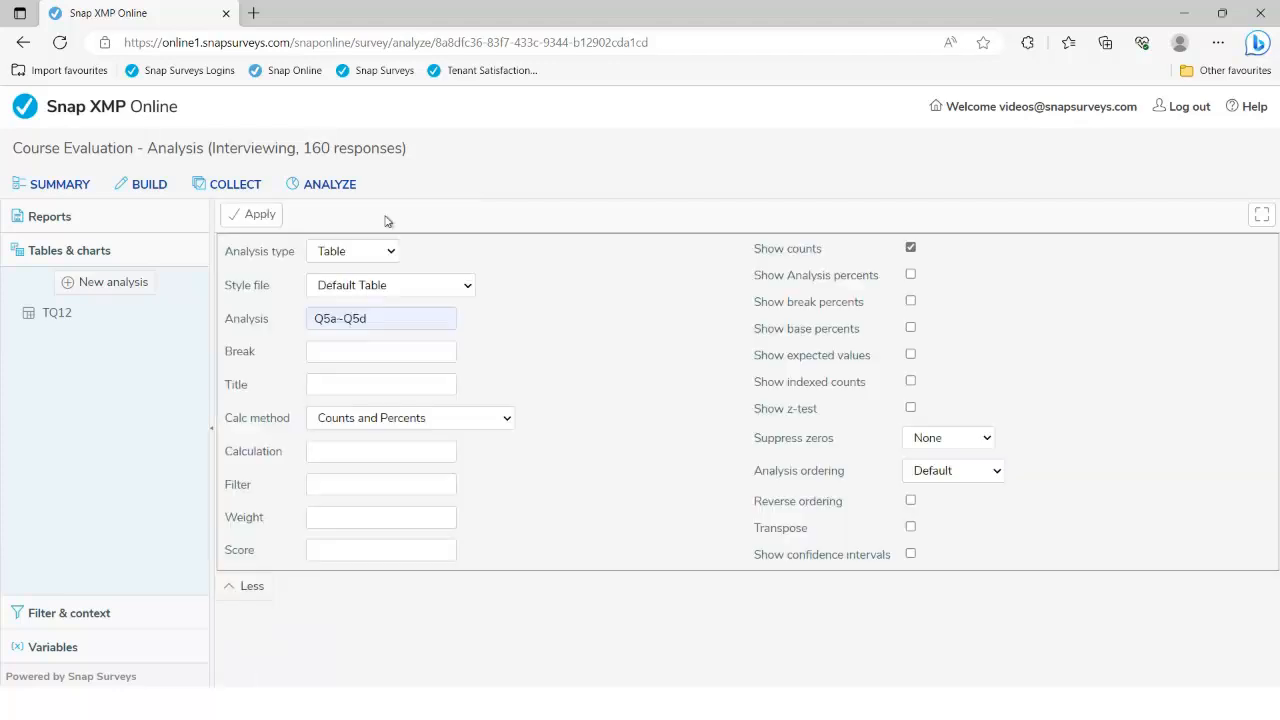
left_click(911, 275)
left_click(260, 216)
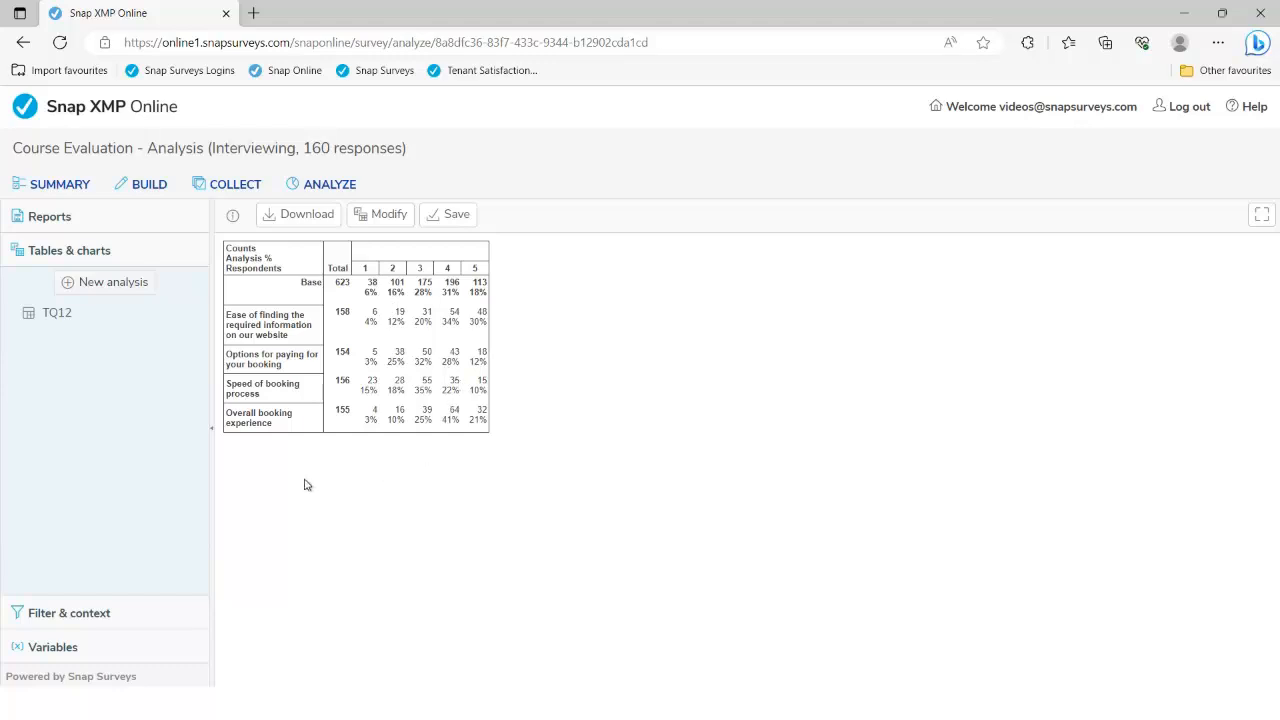
left_click(385, 220)
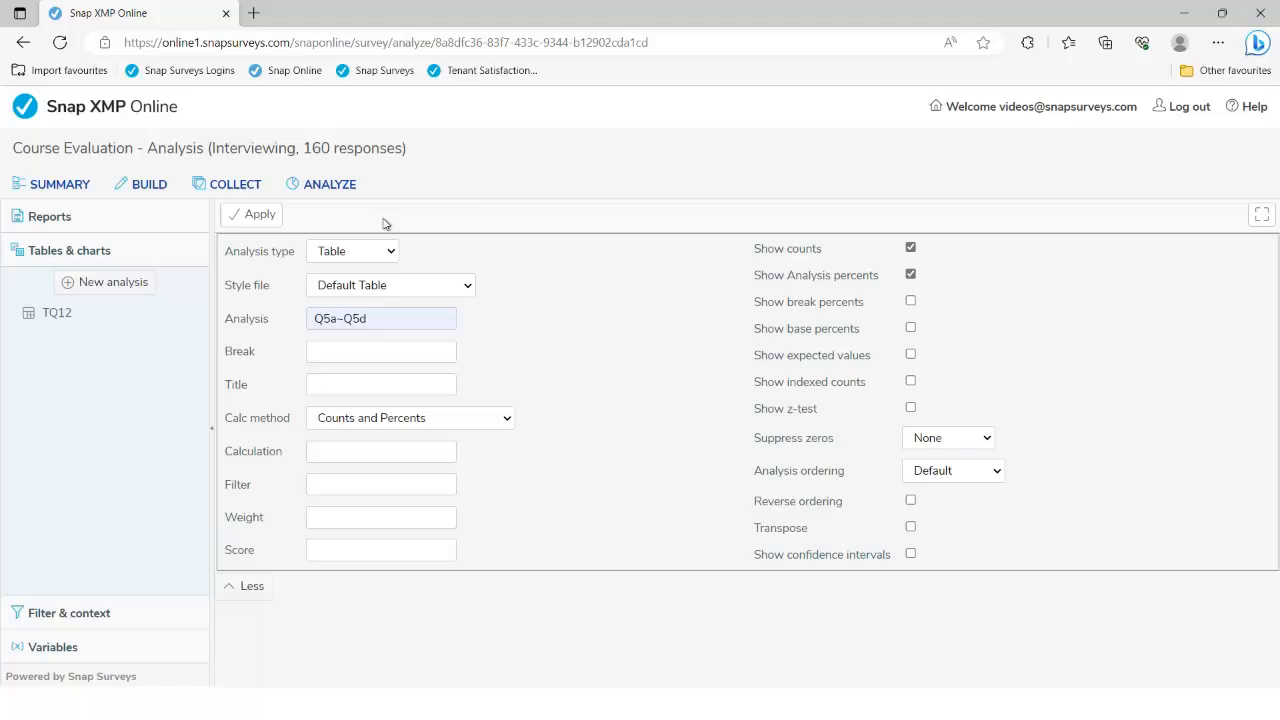
Filter the Q5a–Q5d table to respondents with Q2=2, leaving 47 responses per statement
left_click(344, 485)
type("Q")
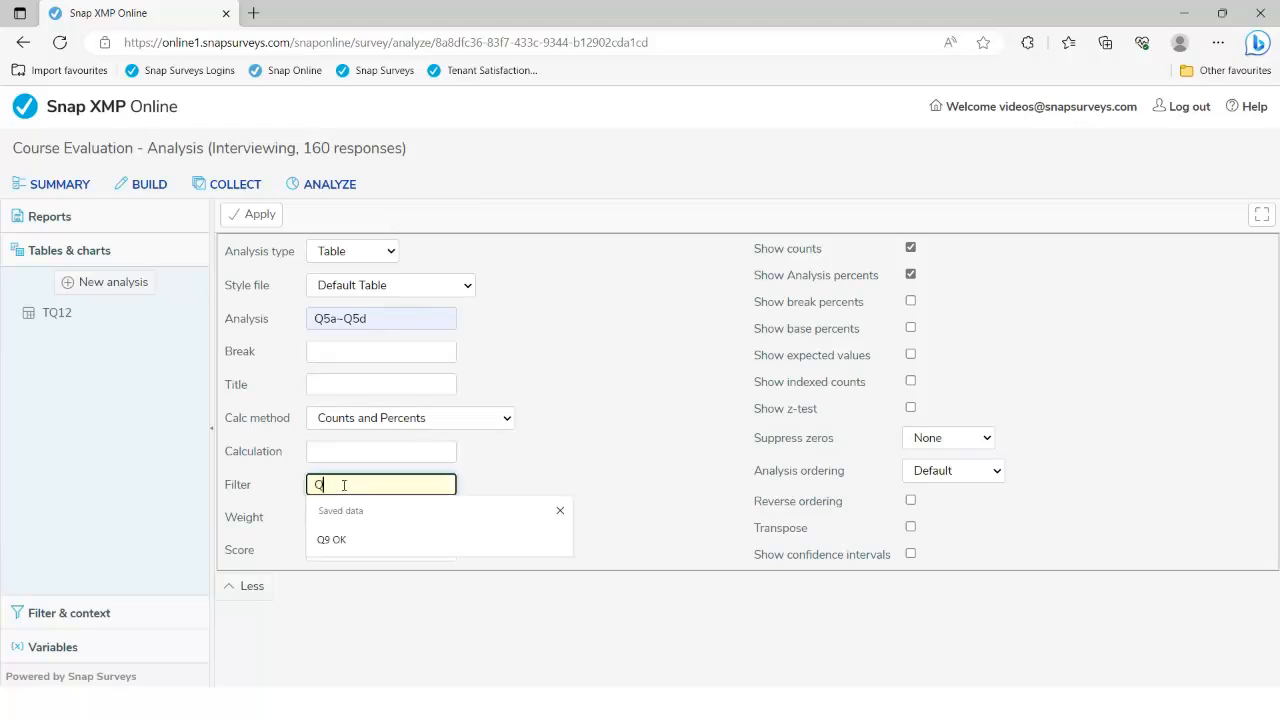
type("20")
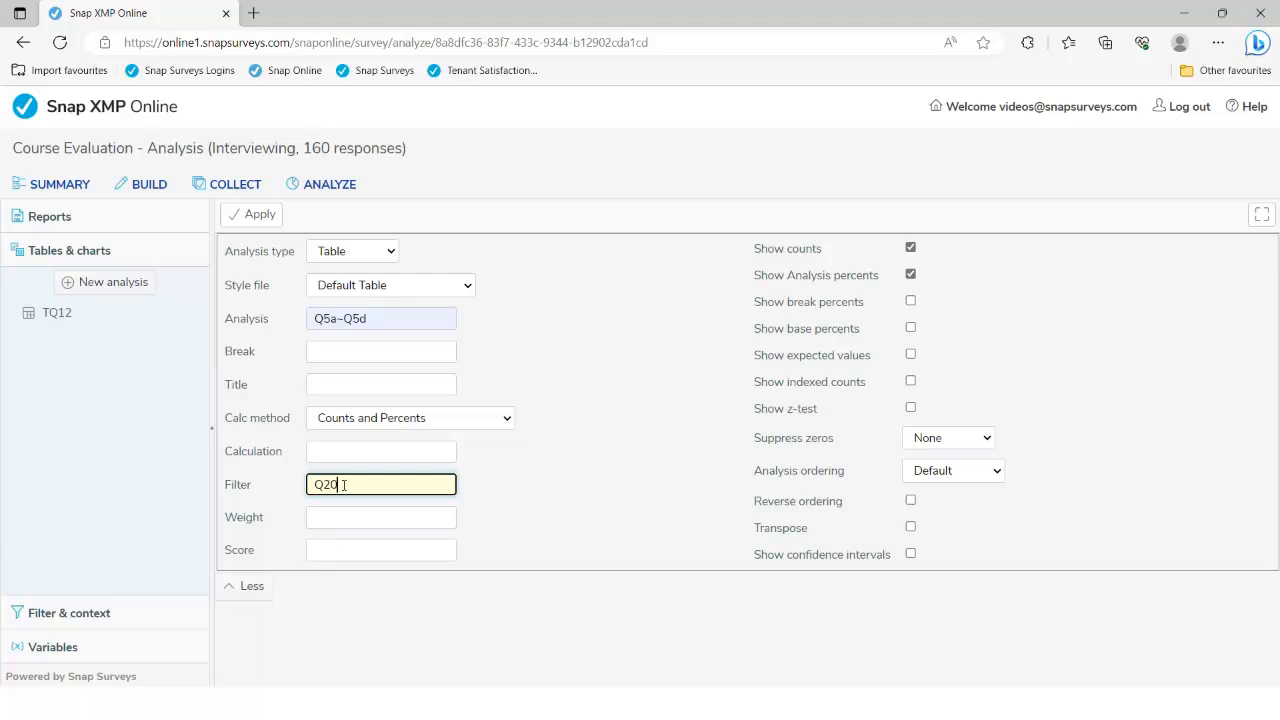
type("=(1-3)")
left_click_drag(376, 486, 315, 486)
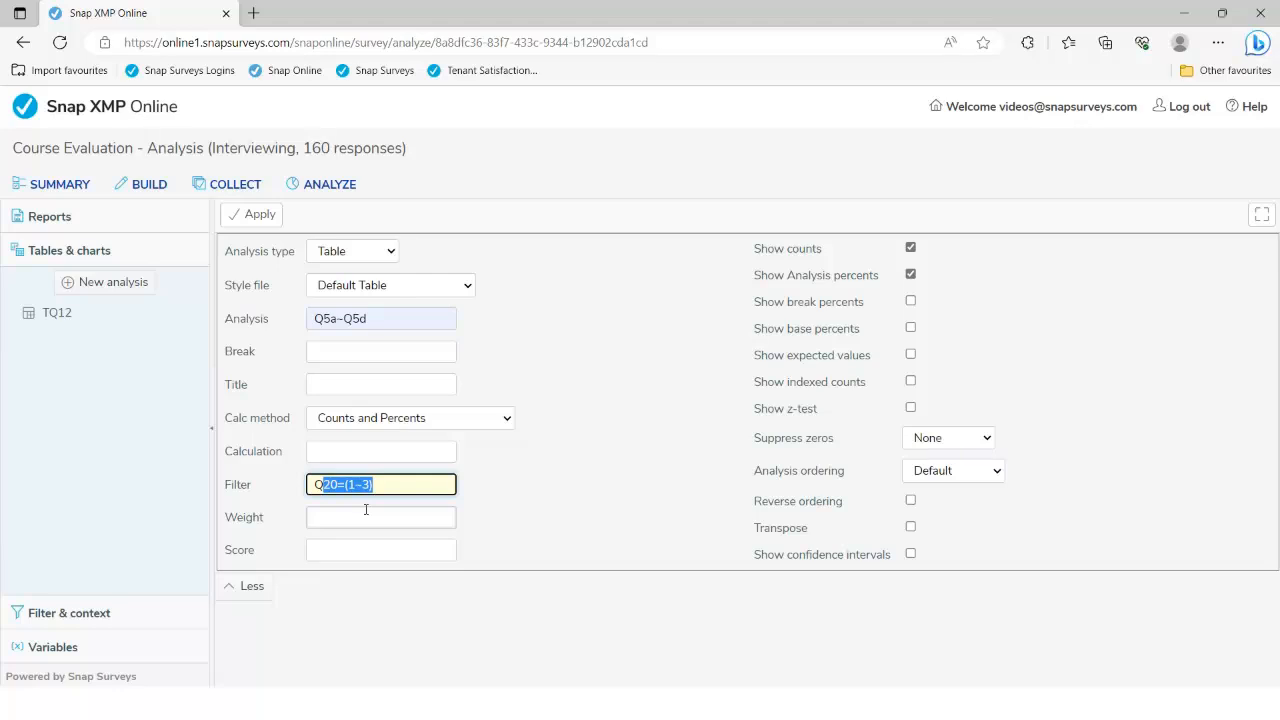
key("BackSpace")
type("2=2")
left_click(255, 222)
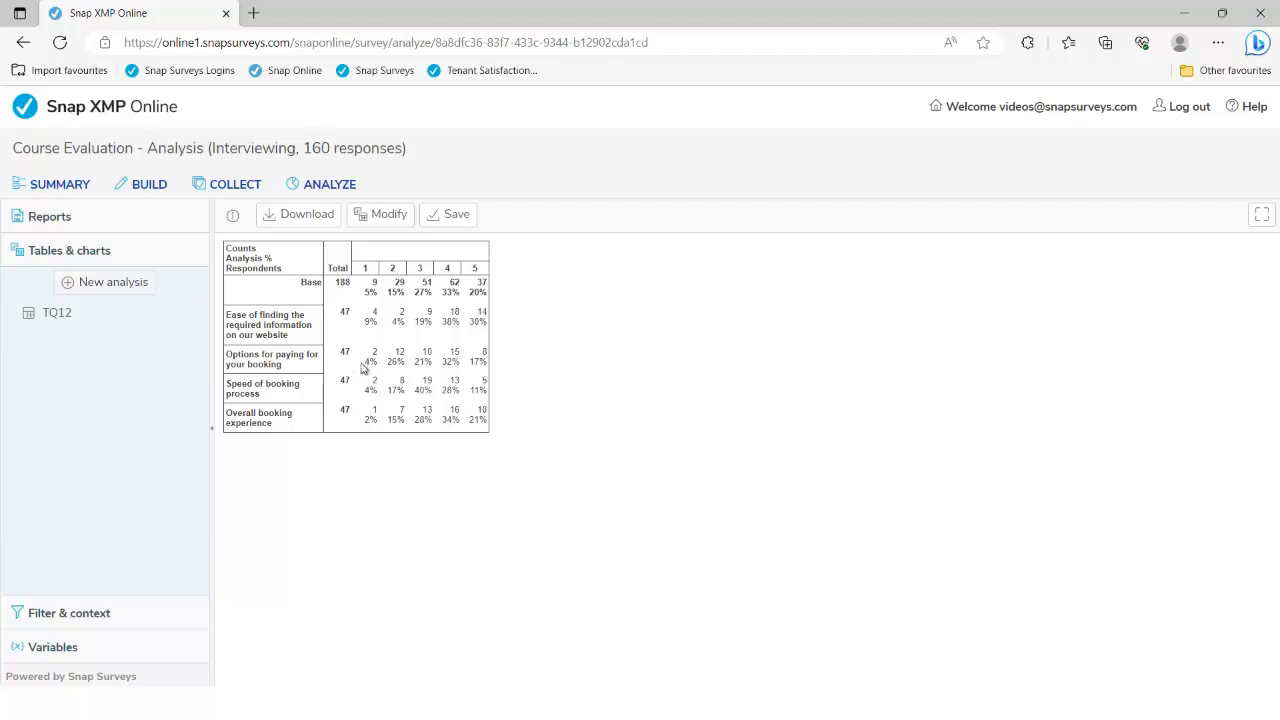
Start a new analysis using the saved Q13, Q14a, Q14b variable list
left_click(133, 293)
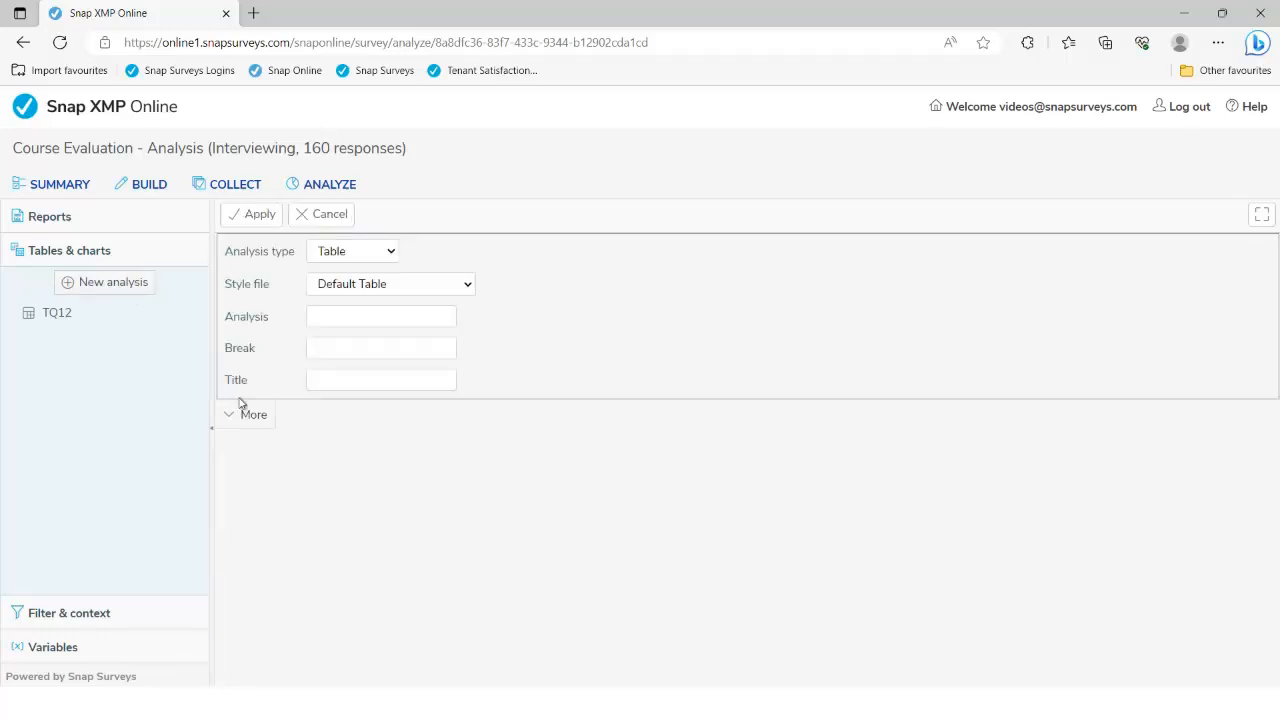
left_click(253, 415)
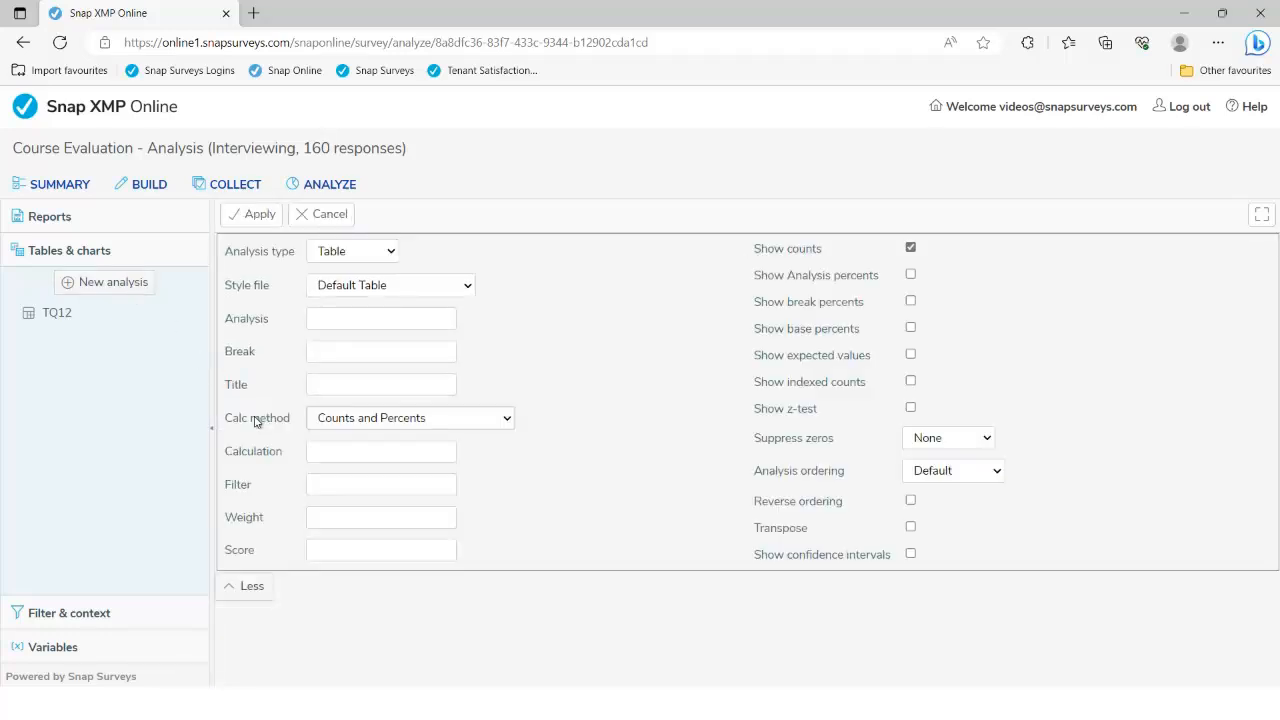
left_click(366, 321)
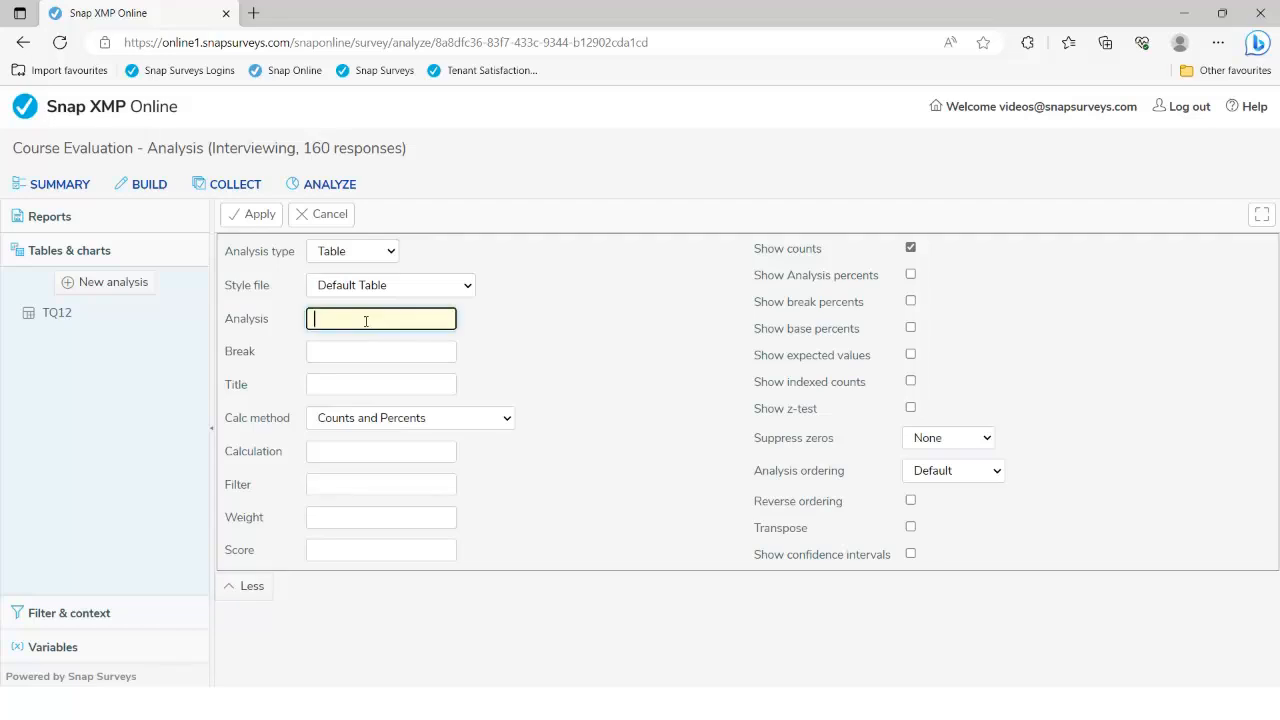
type("Q13, Q14a, Q14b")
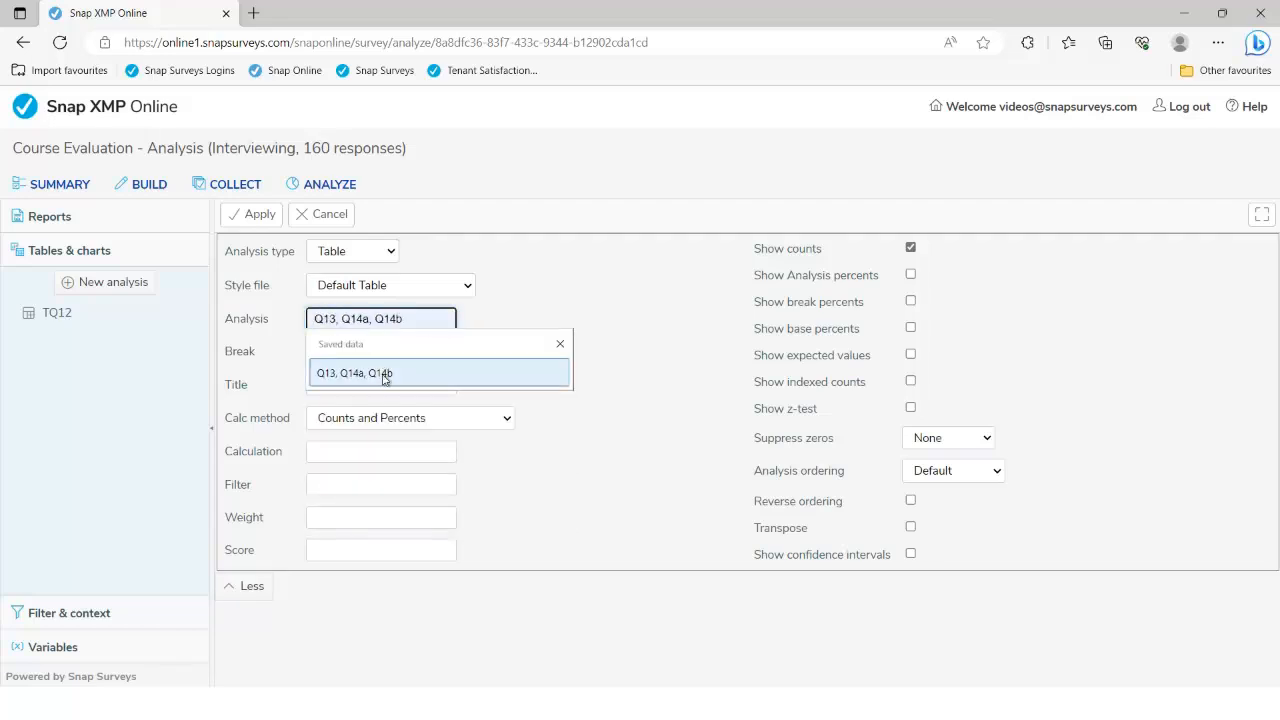
left_click(382, 374)
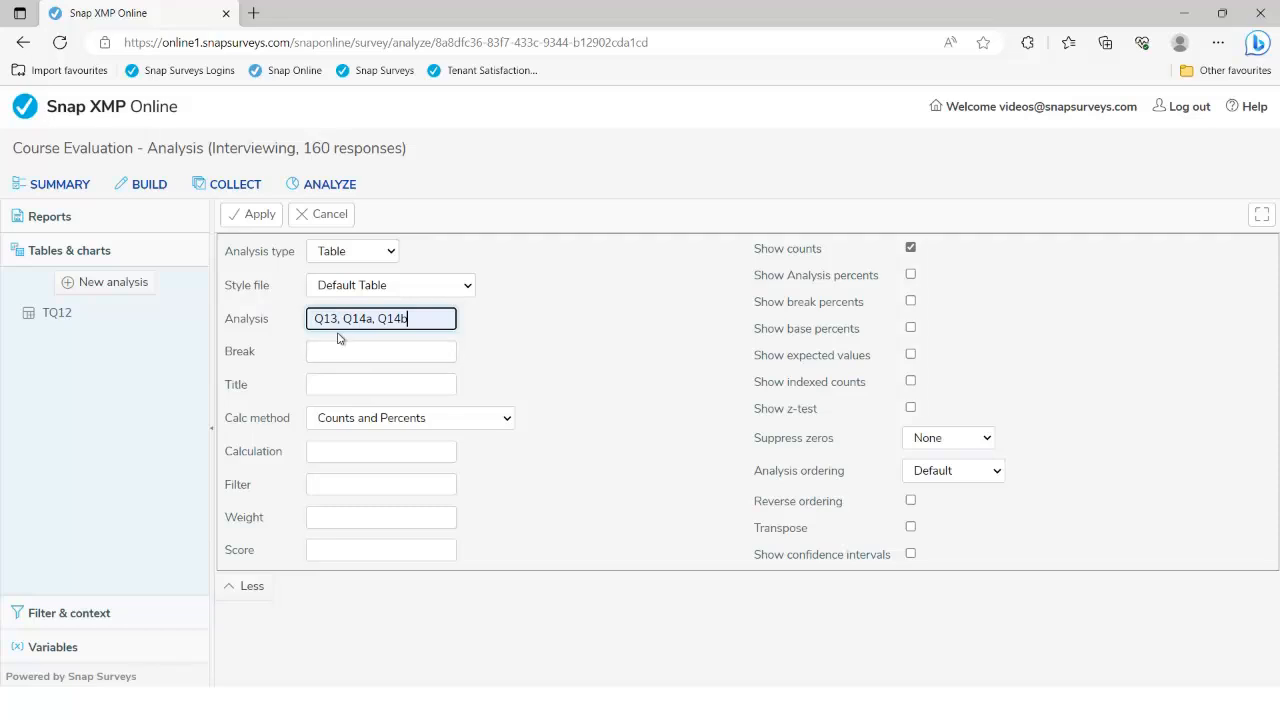
left_click_drag(338, 320, 311, 321)
left_click_drag(343, 320, 482, 361)
left_click(509, 352)
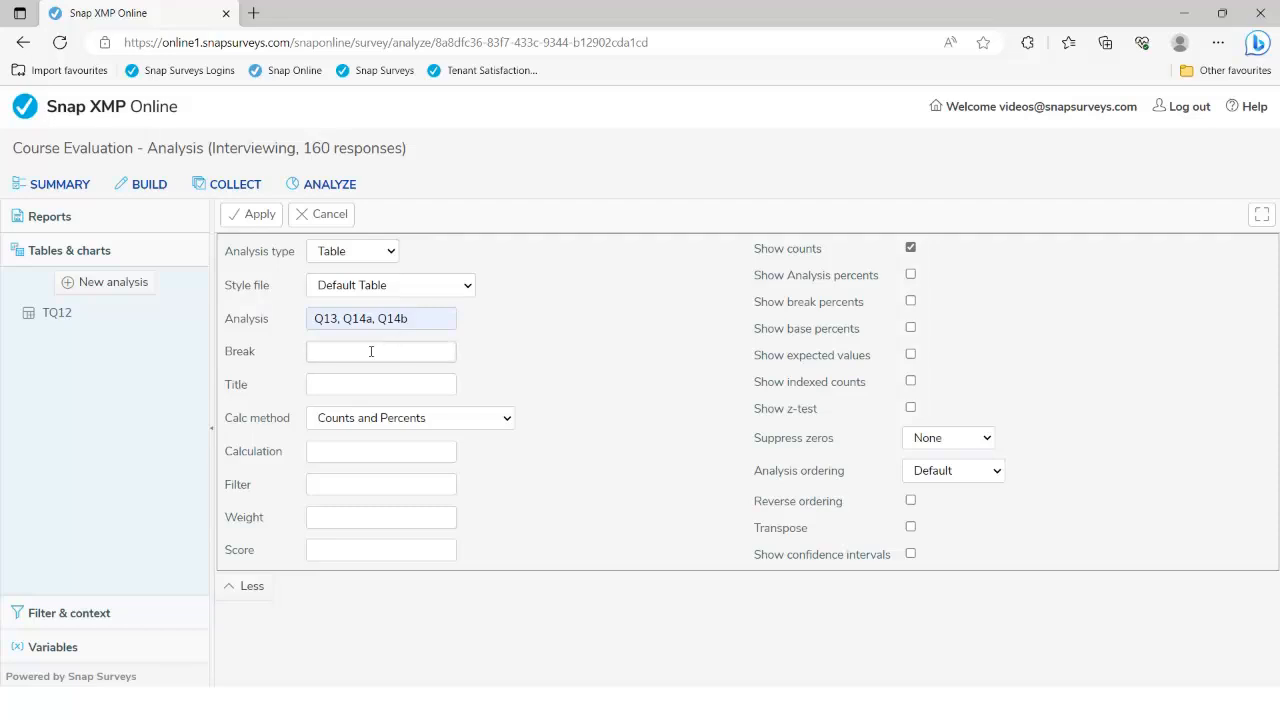
Set Stats as the break variable for the analysis
left_click(370, 350)
type("Stats")
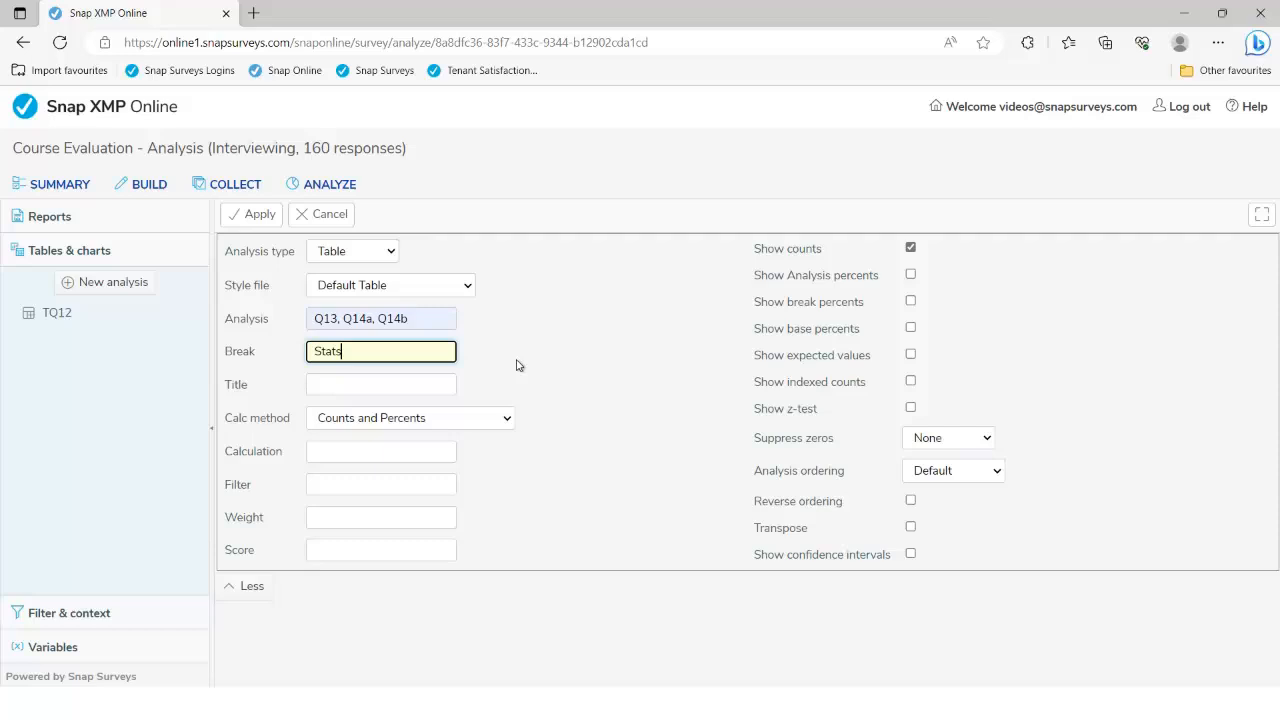
left_click(514, 366)
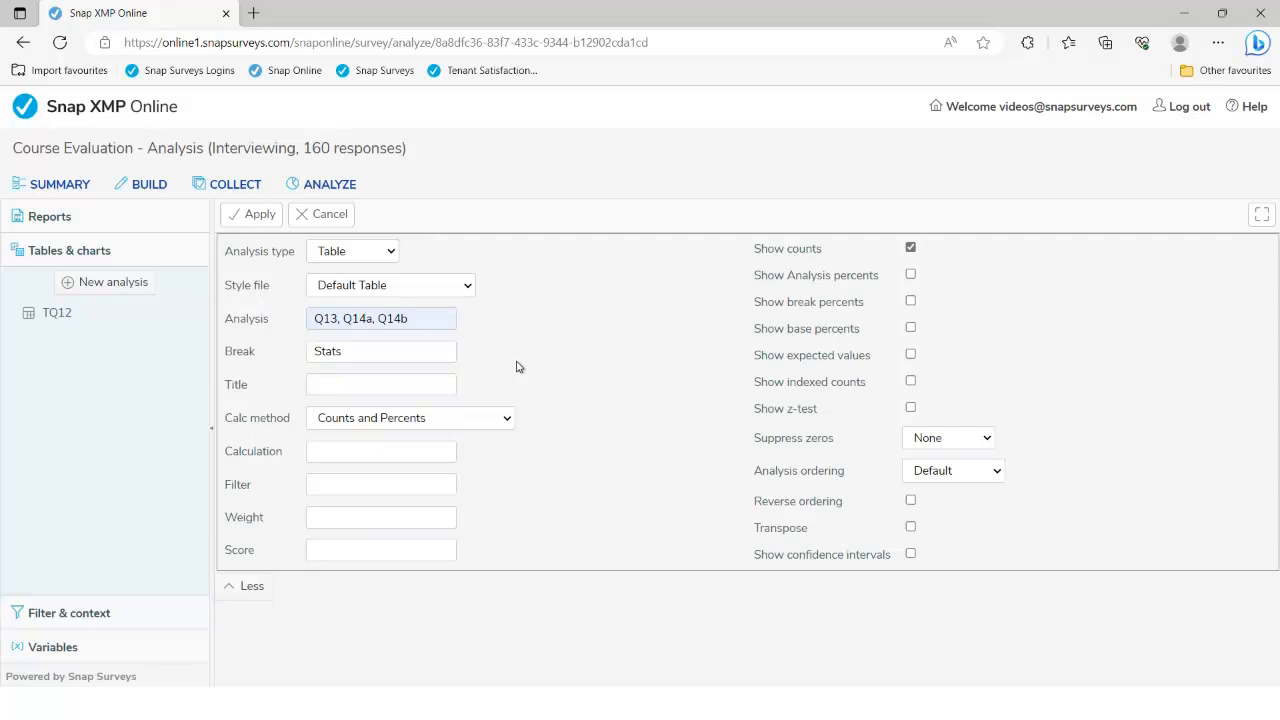
left_click(465, 287)
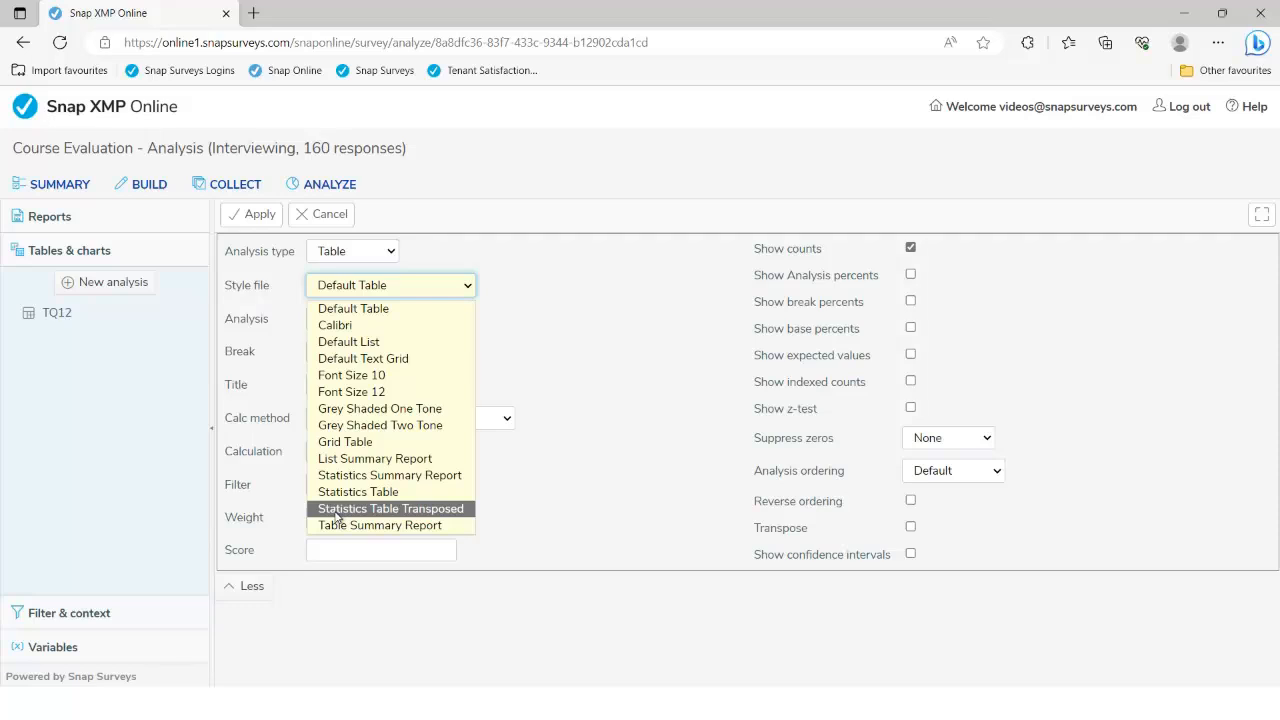
Generate the Statistics Table for Q13, Q14a and Q14b by Stats, then reopen its settings
left_click(415, 492)
left_click(260, 214)
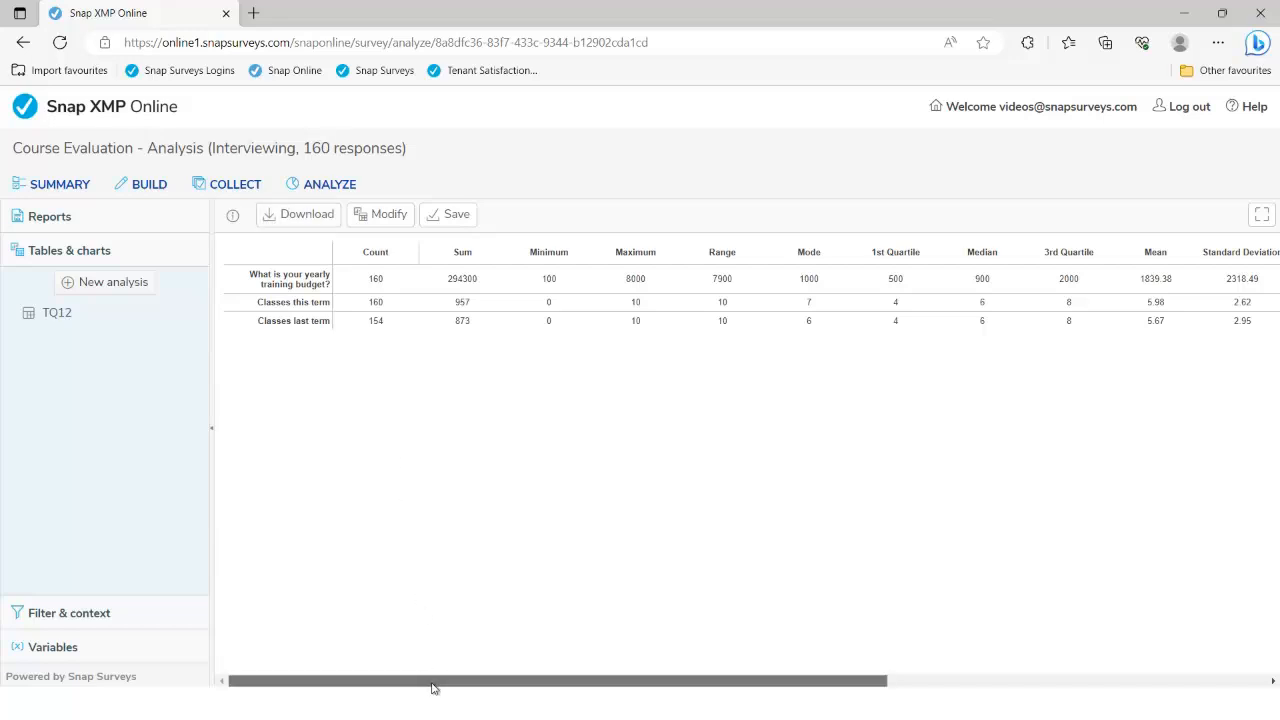
left_click_drag(431, 683, 853, 664)
left_click_drag(622, 688, 403, 679)
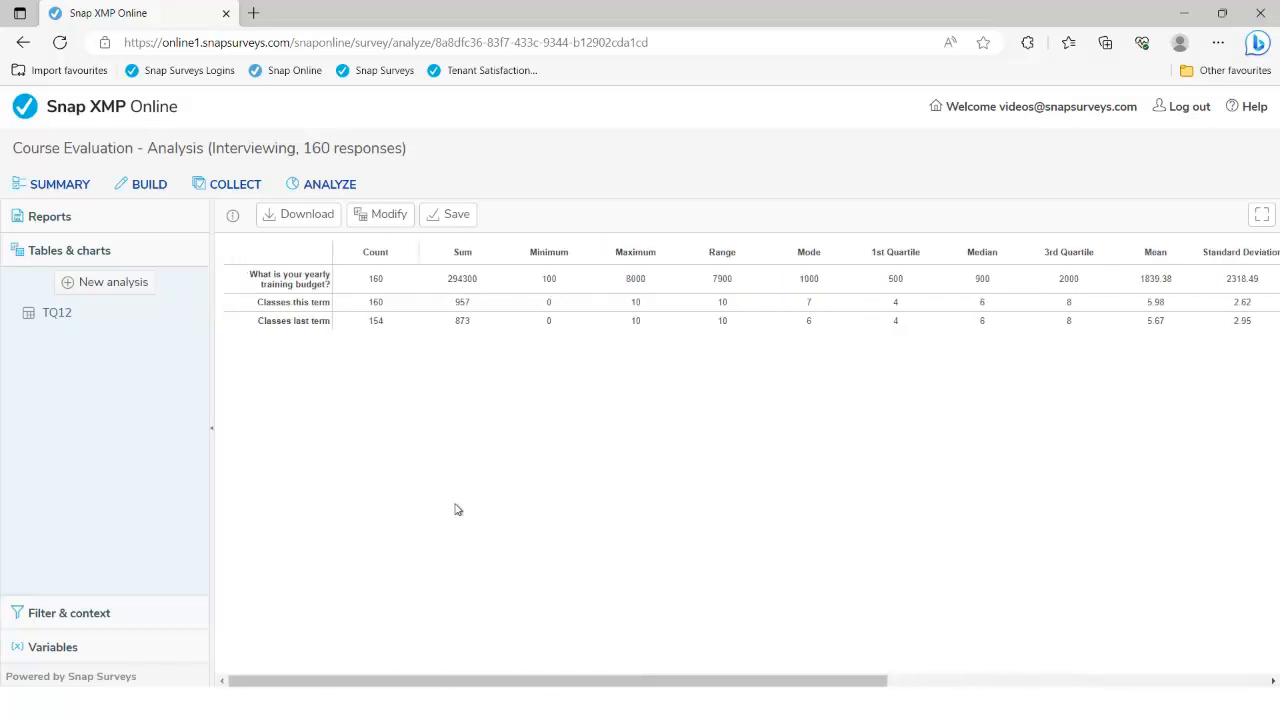
left_click(389, 218)
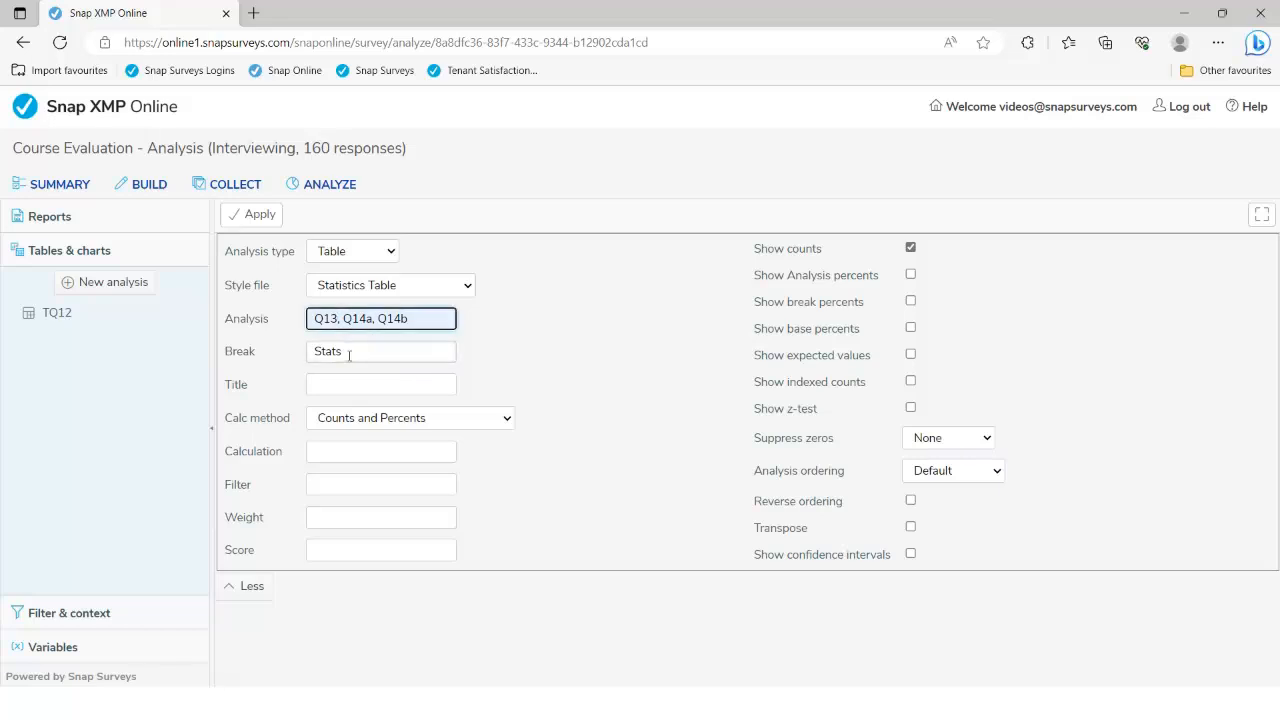
Regenerate the statistics table transposed, using the Statistics Table Transposed style
left_click(352, 320)
left_click(910, 528)
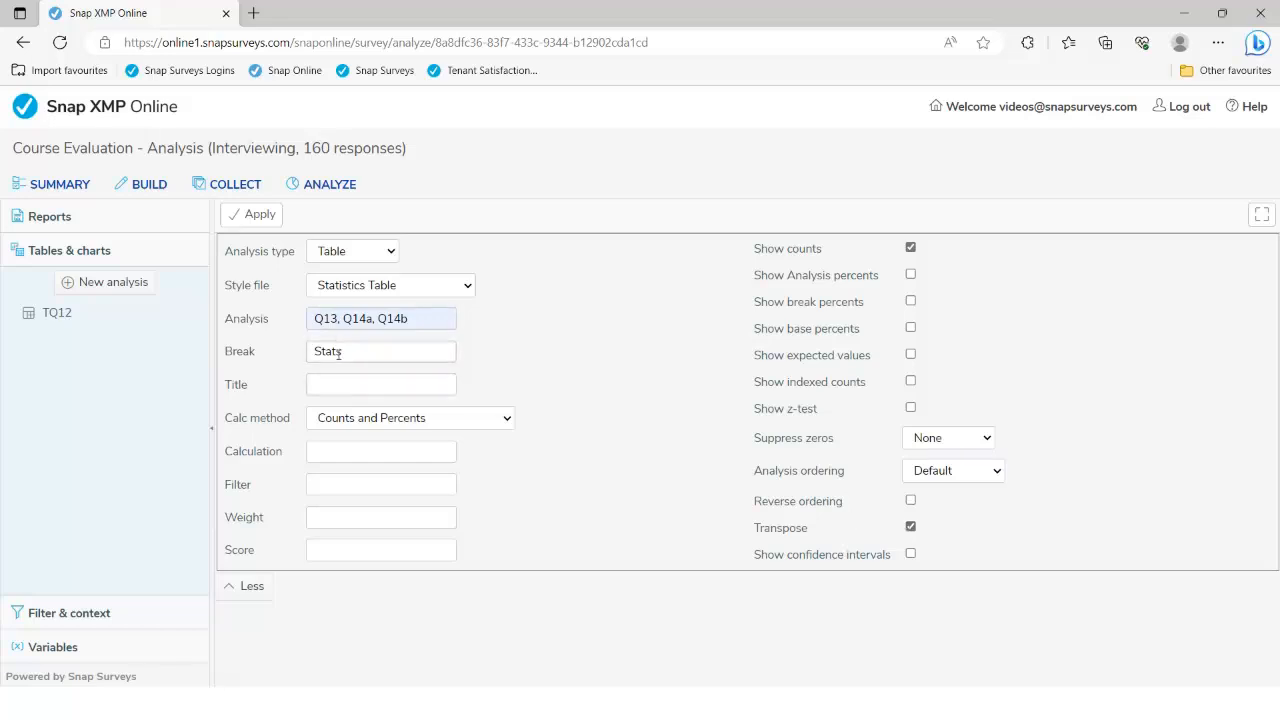
left_click(467, 290)
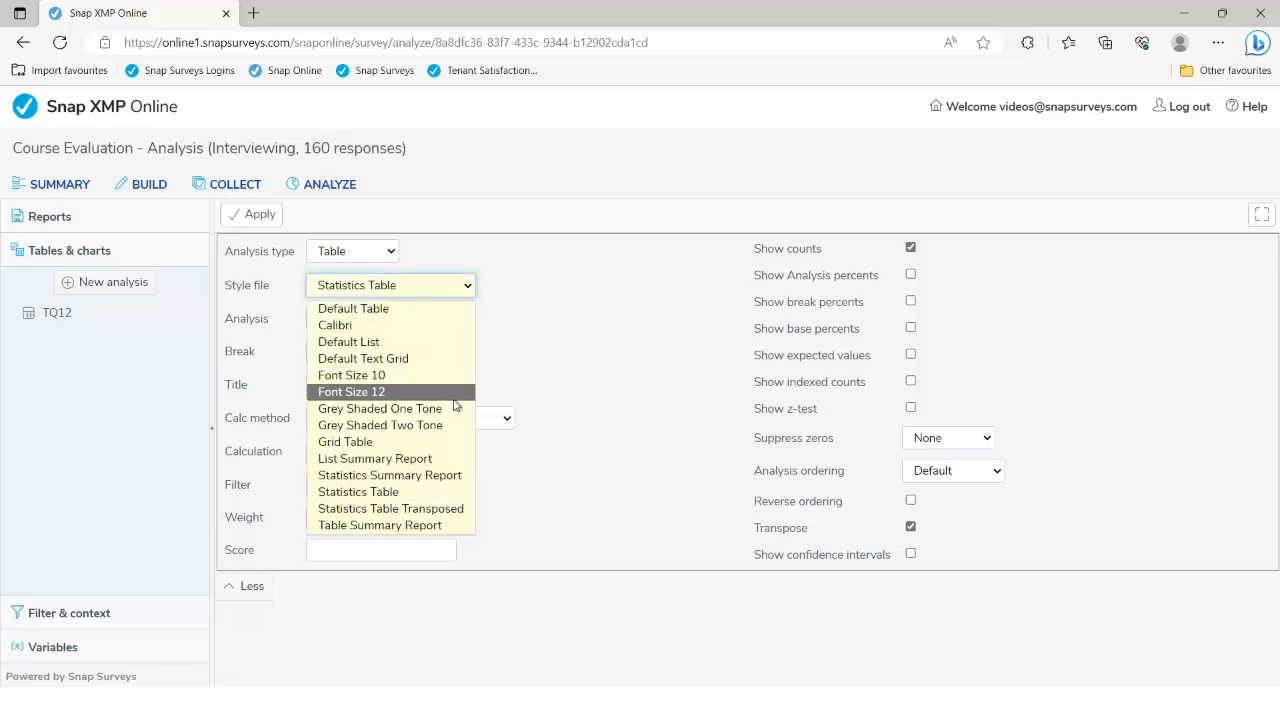
left_click(406, 512)
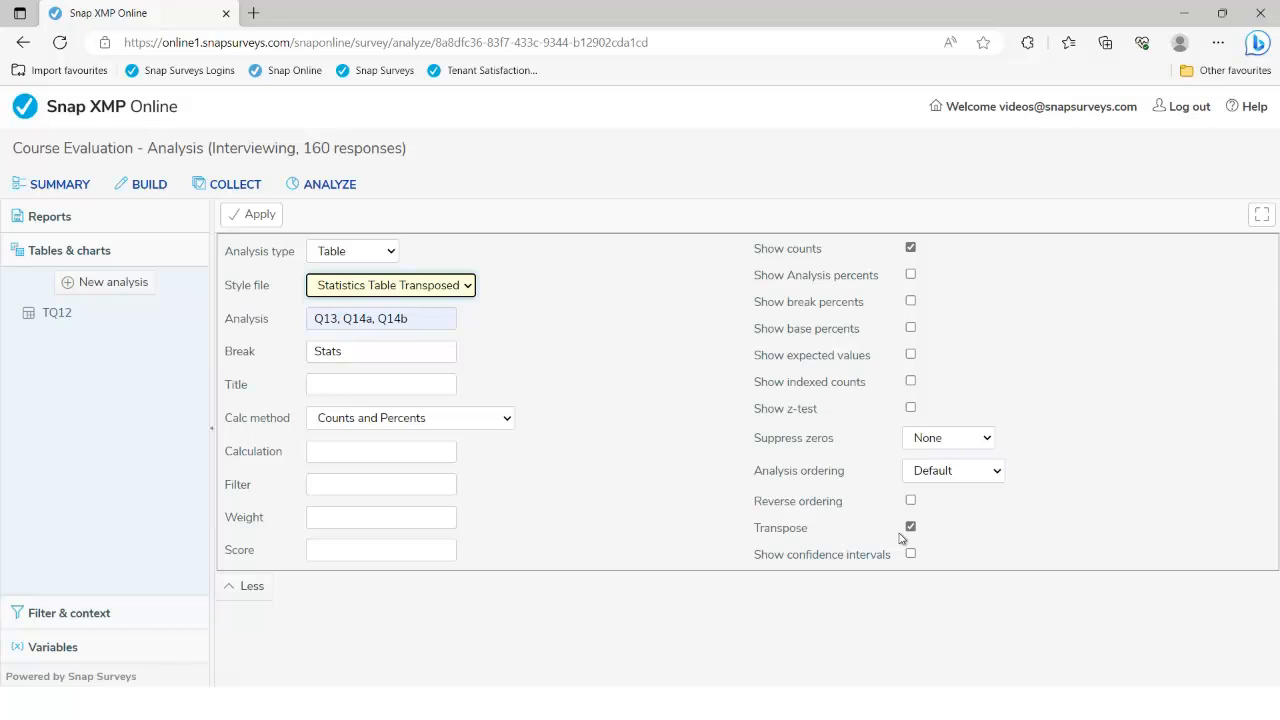
left_click(258, 216)
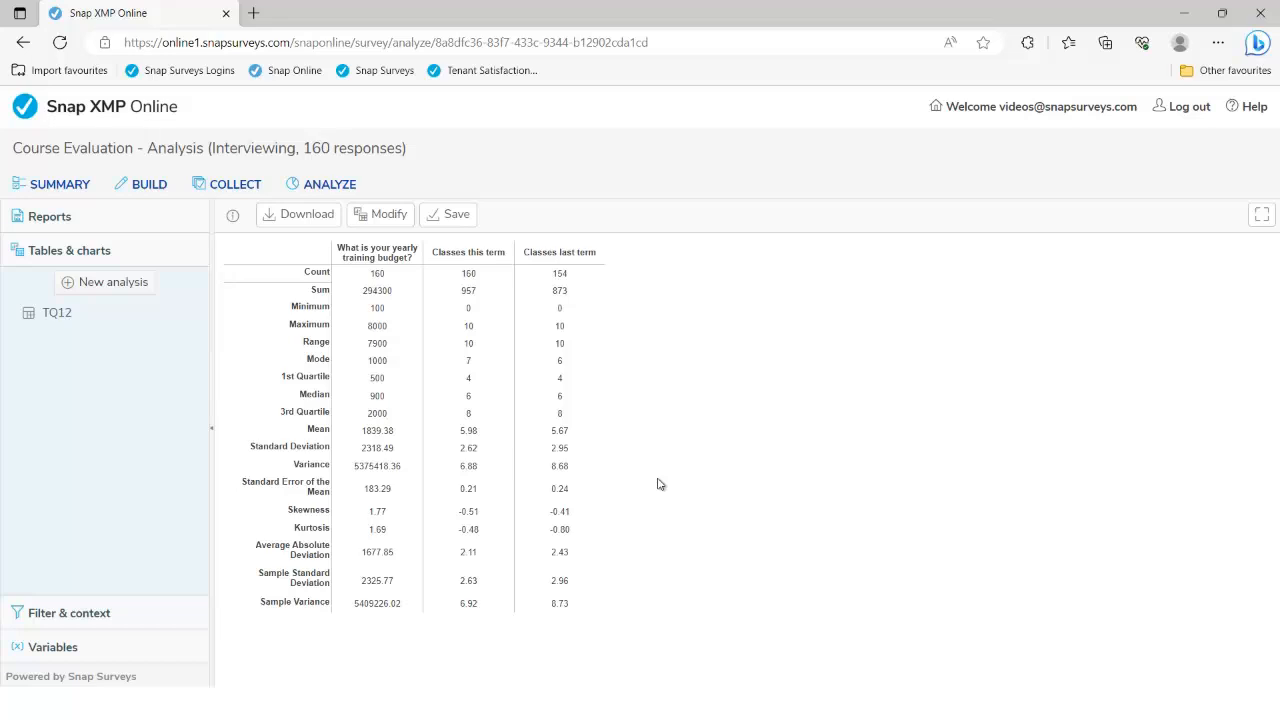
Save the analysis as TStats, then start a new blank analysis
left_click(456, 215)
left_click(531, 257)
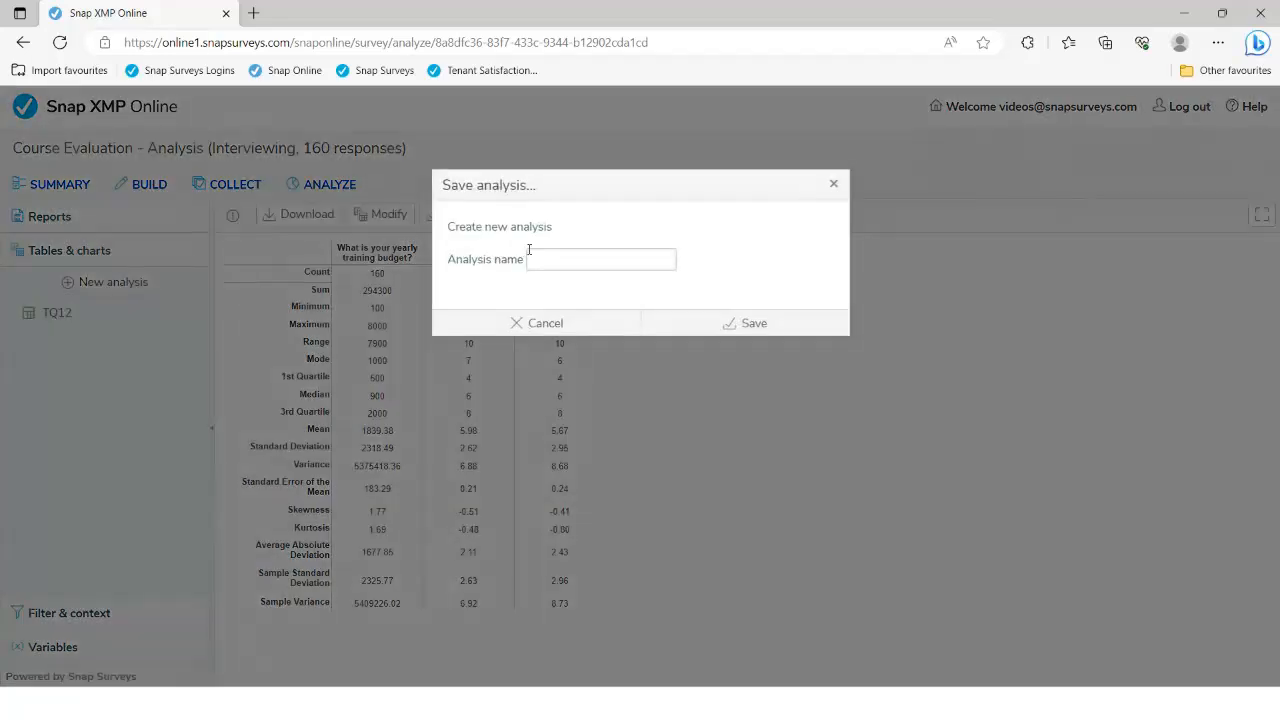
type("T")
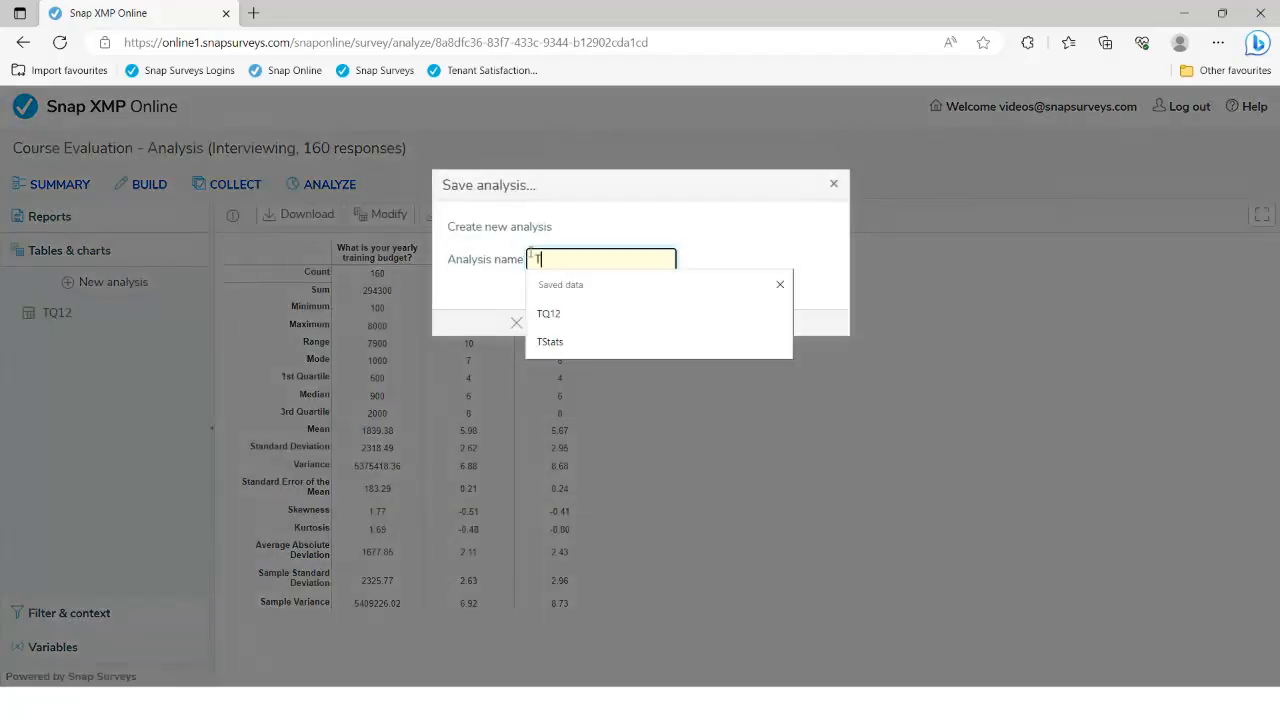
left_click(549, 343)
left_click(746, 323)
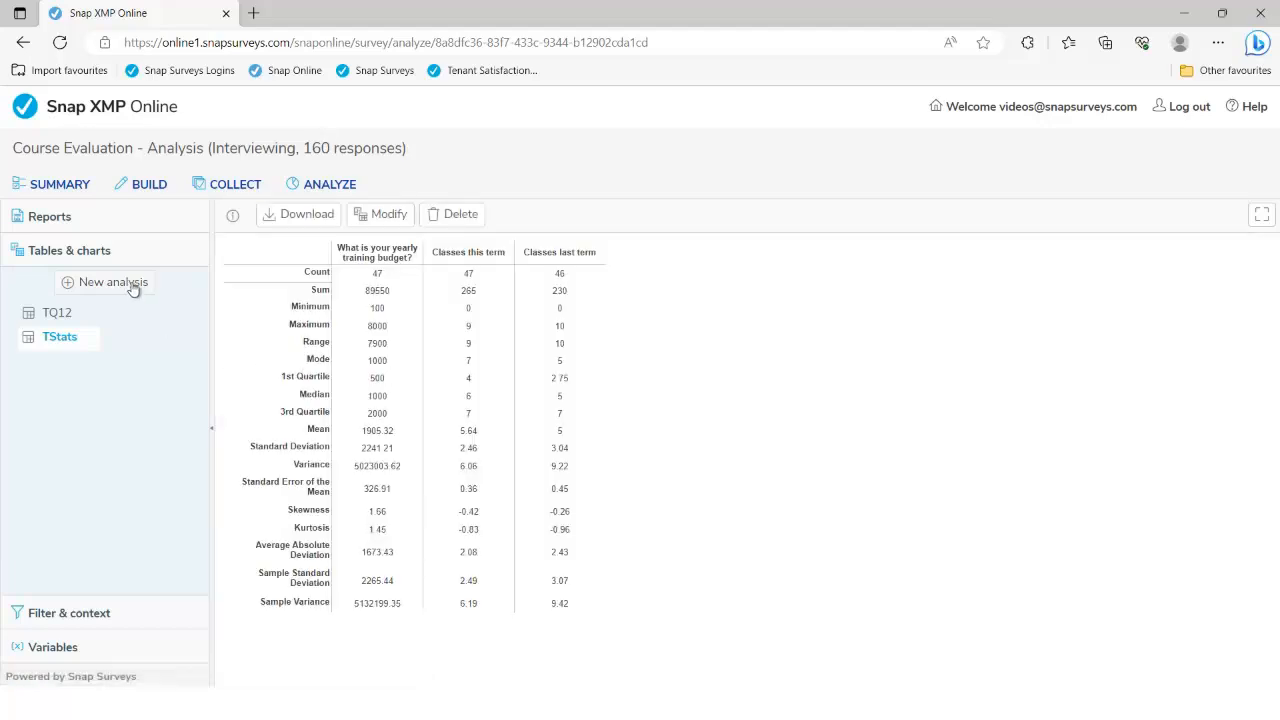
left_click(133, 289)
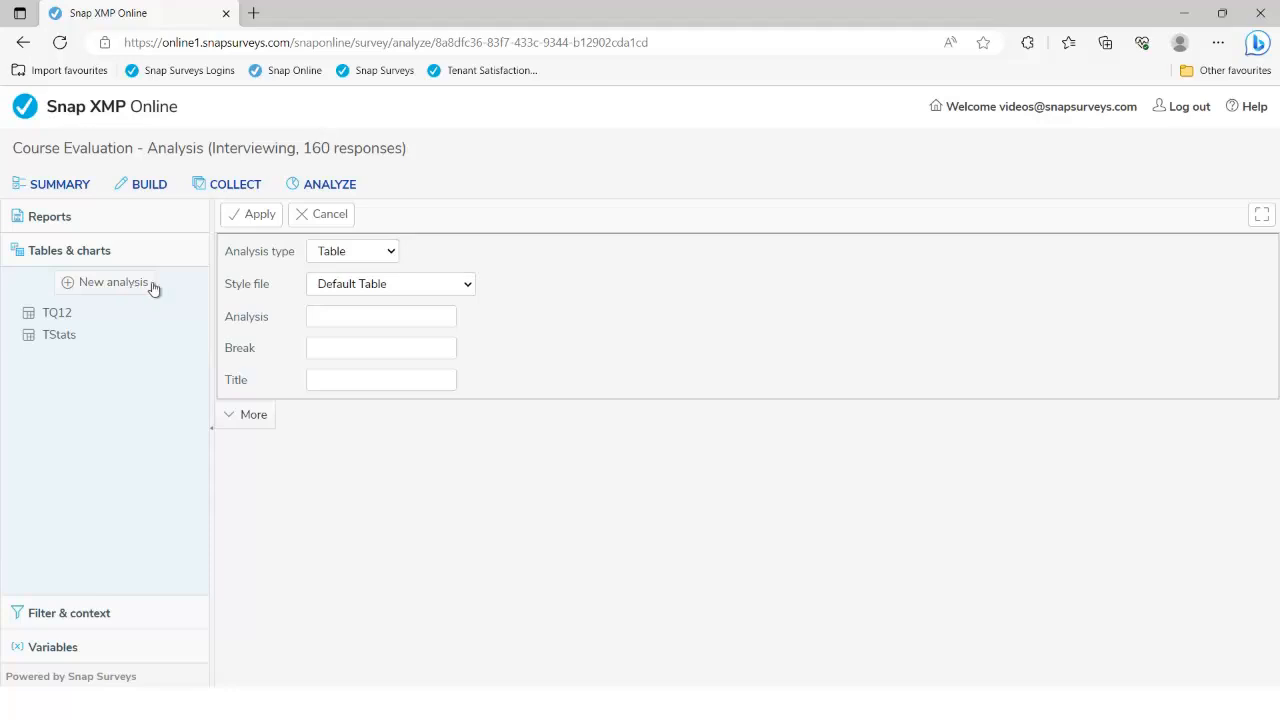
Make the new analysis a Chart of Q12 using the Bar Counts style
left_click(385, 253)
left_click(380, 291)
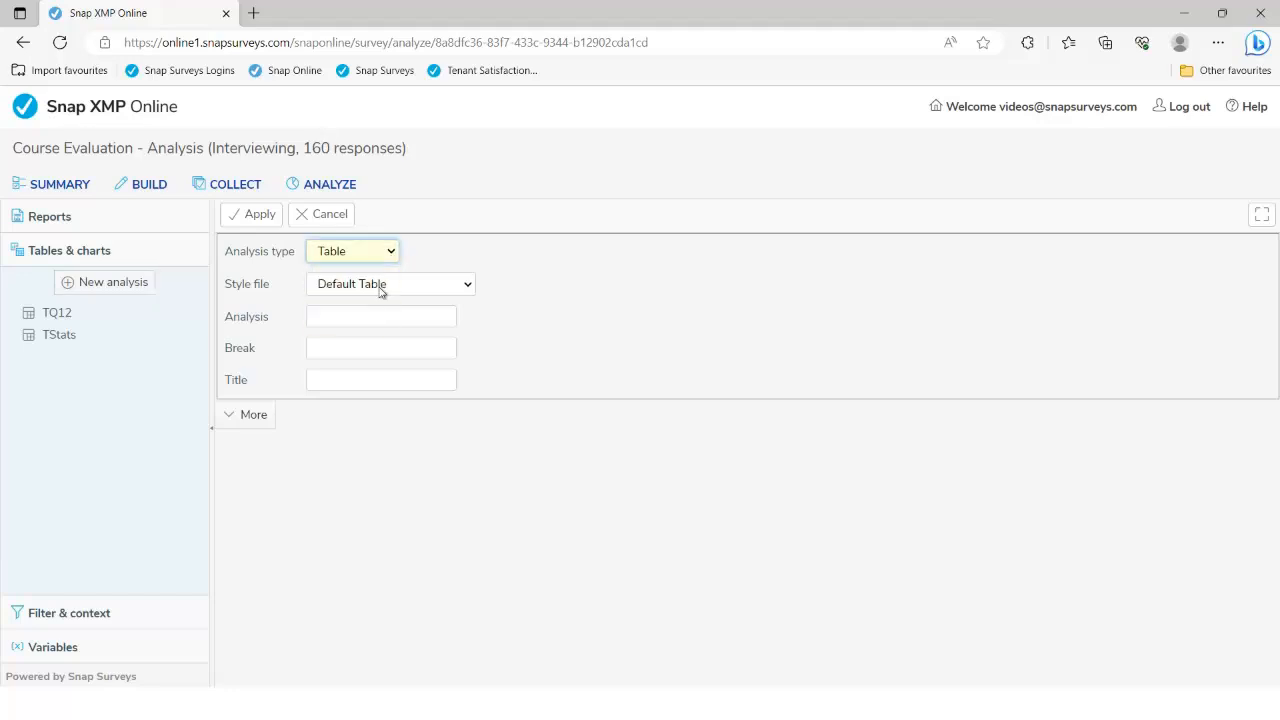
left_click(268, 421)
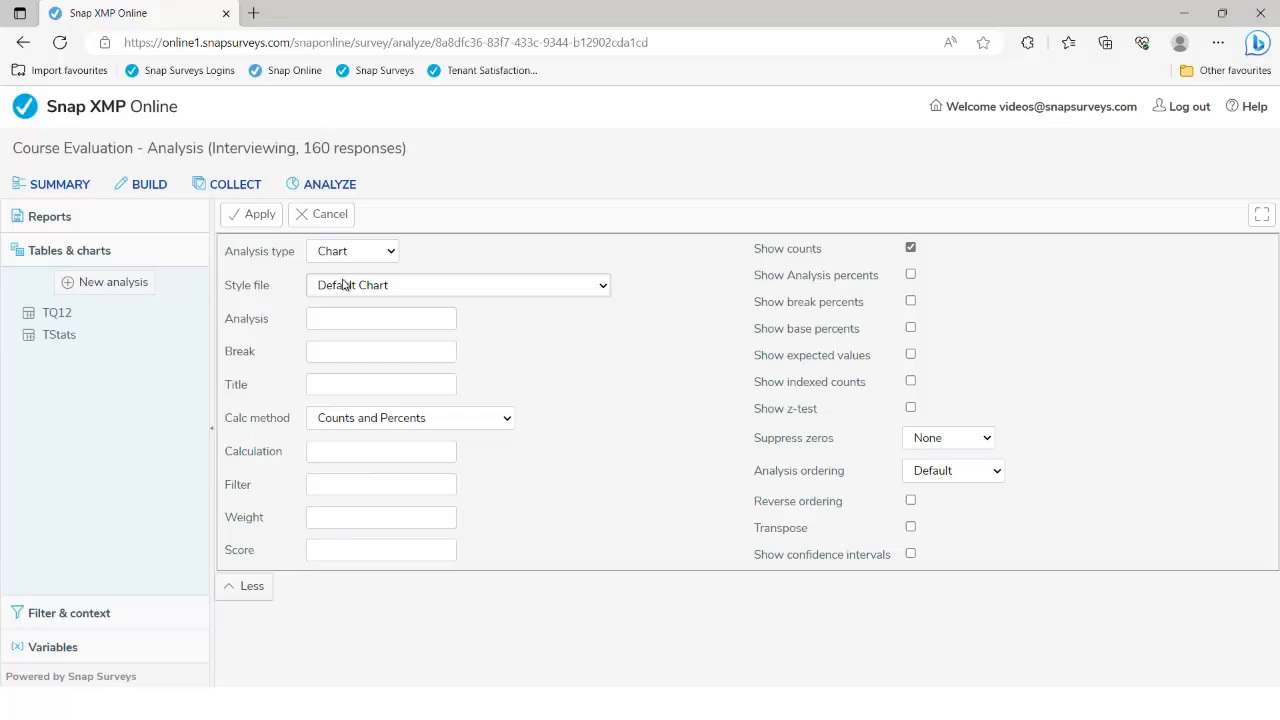
left_click(337, 319)
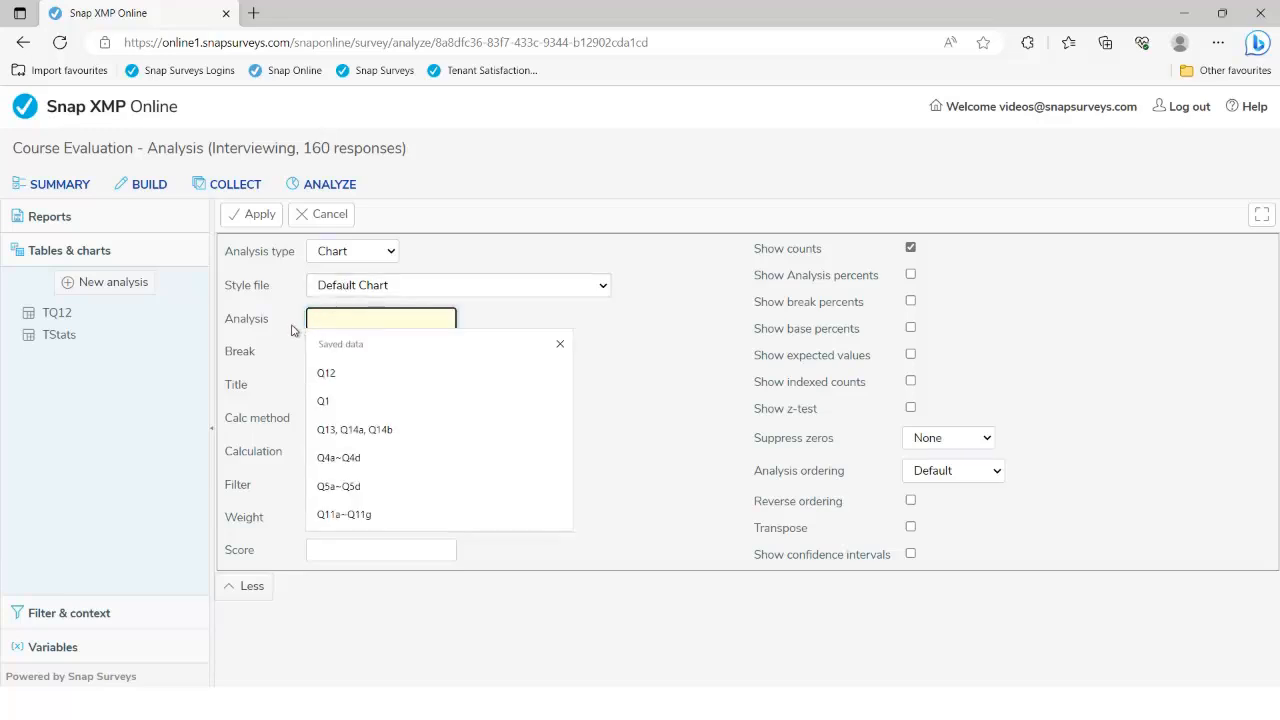
left_click(292, 327)
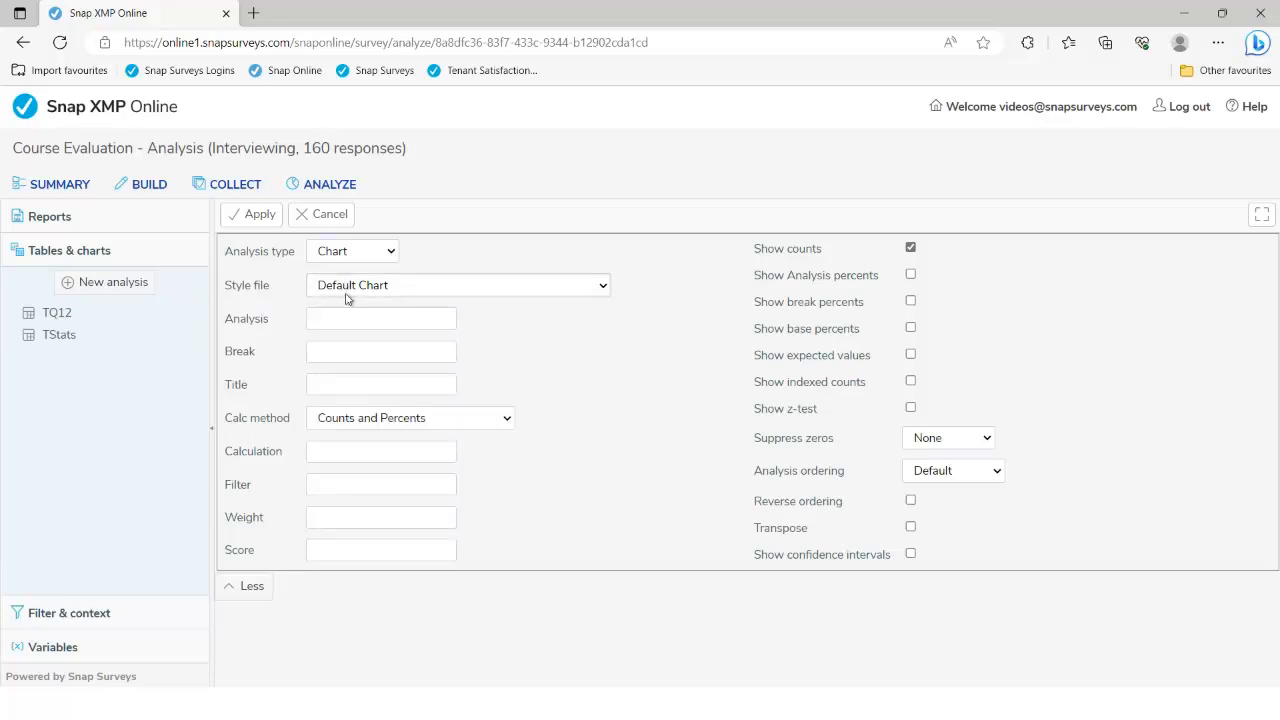
left_click(403, 292)
mouse_move(620, 333)
left_mouse_down()
mouse_move(620, 410)
mouse_move(626, 334)
left_mouse_up()
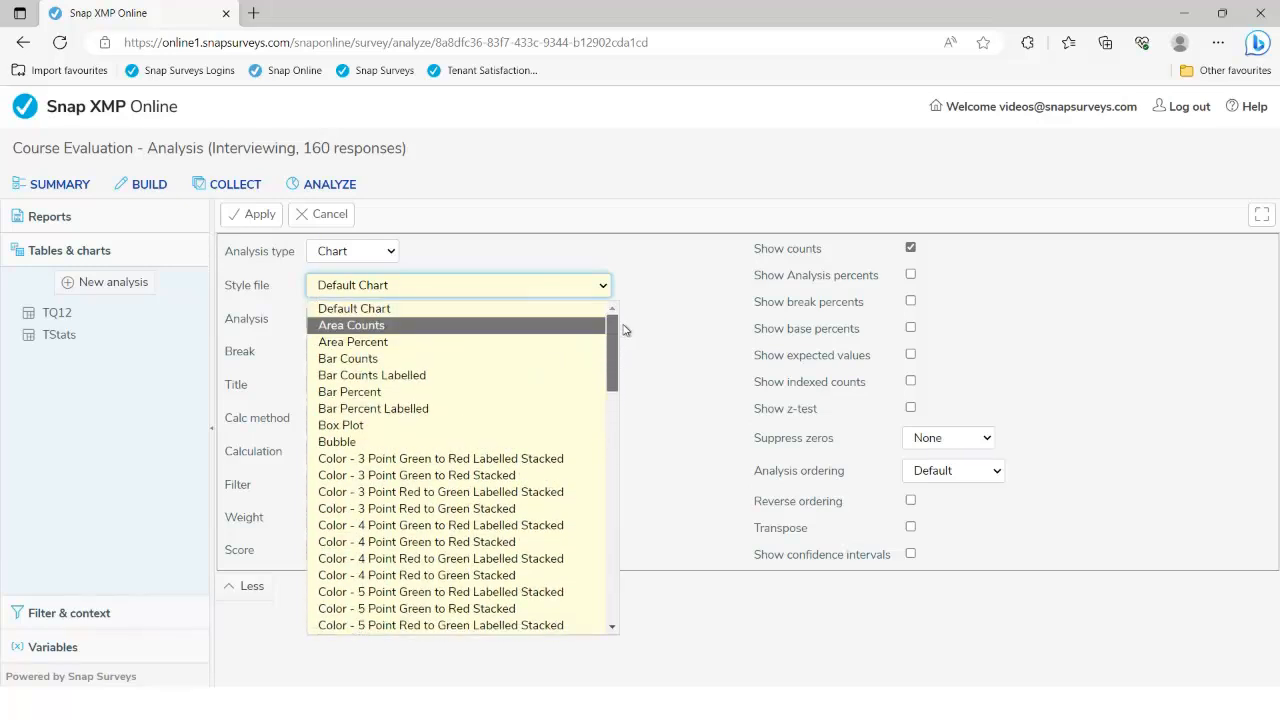
left_click(513, 367)
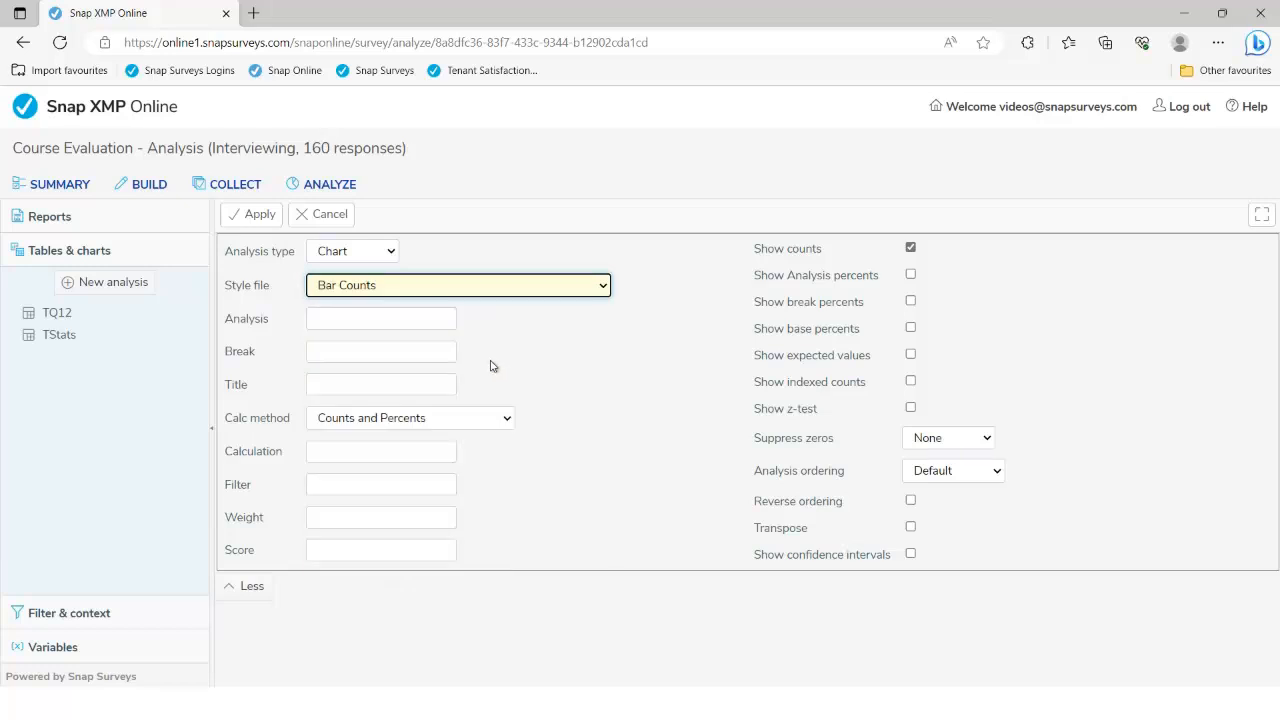
left_click(352, 321)
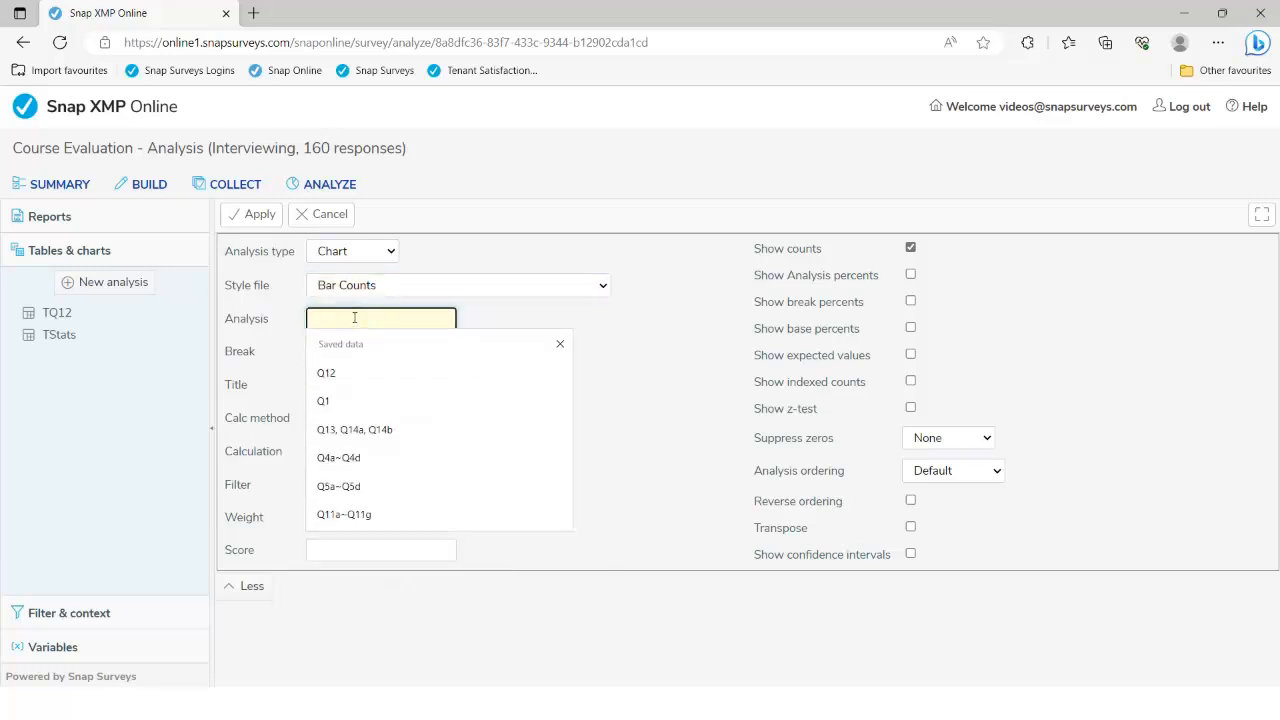
type("Q12")
left_click(562, 340)
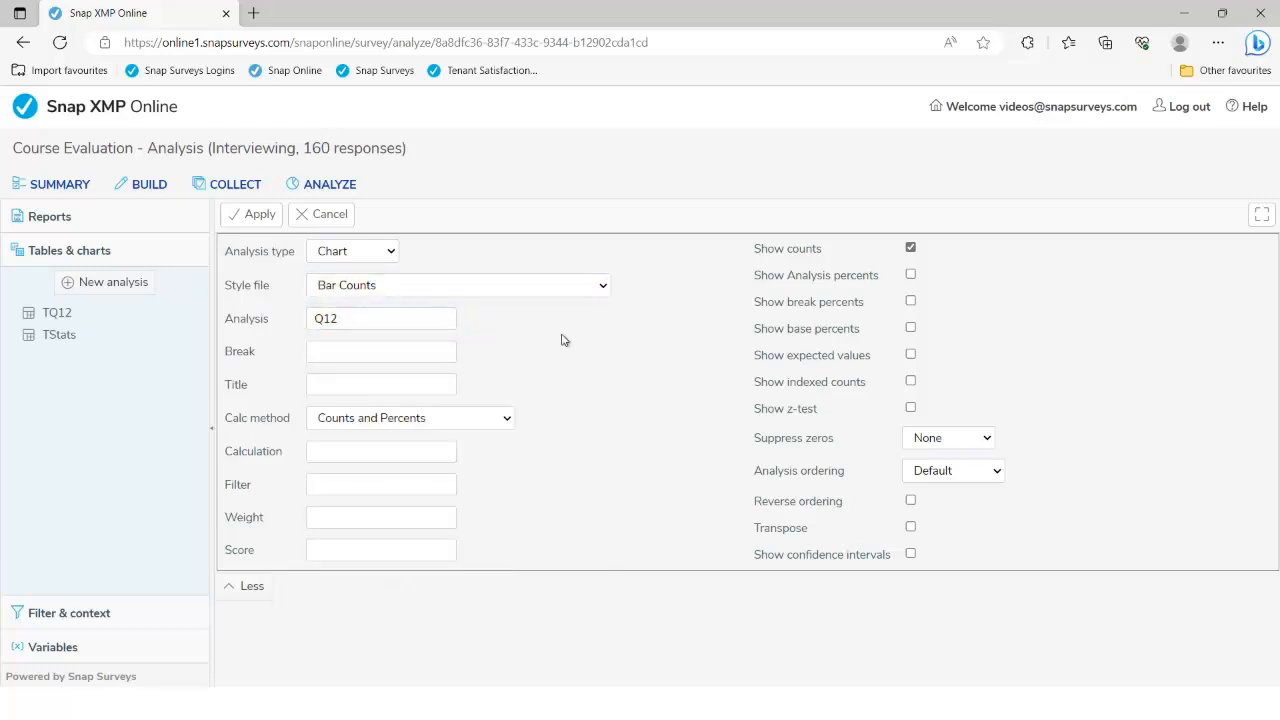
Generate the Q12 bar chart, then regenerate it with the Bar Counts Labelled style
left_click(259, 215)
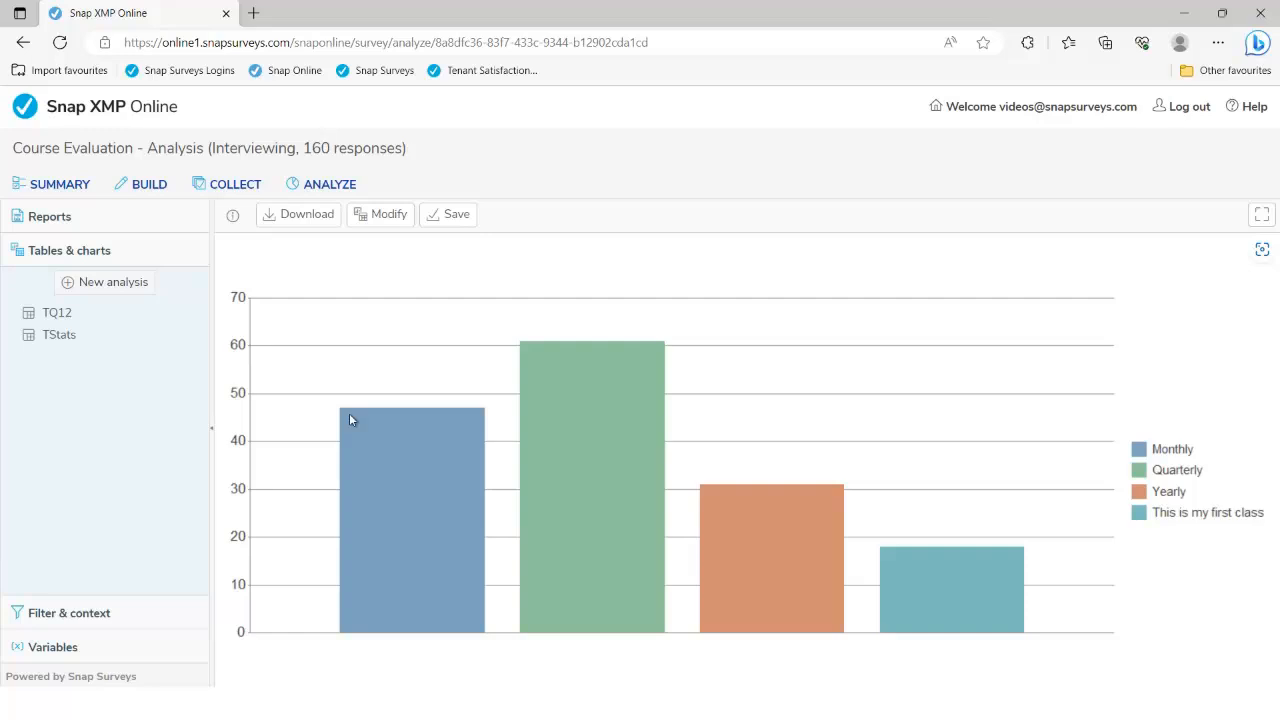
left_click(393, 218)
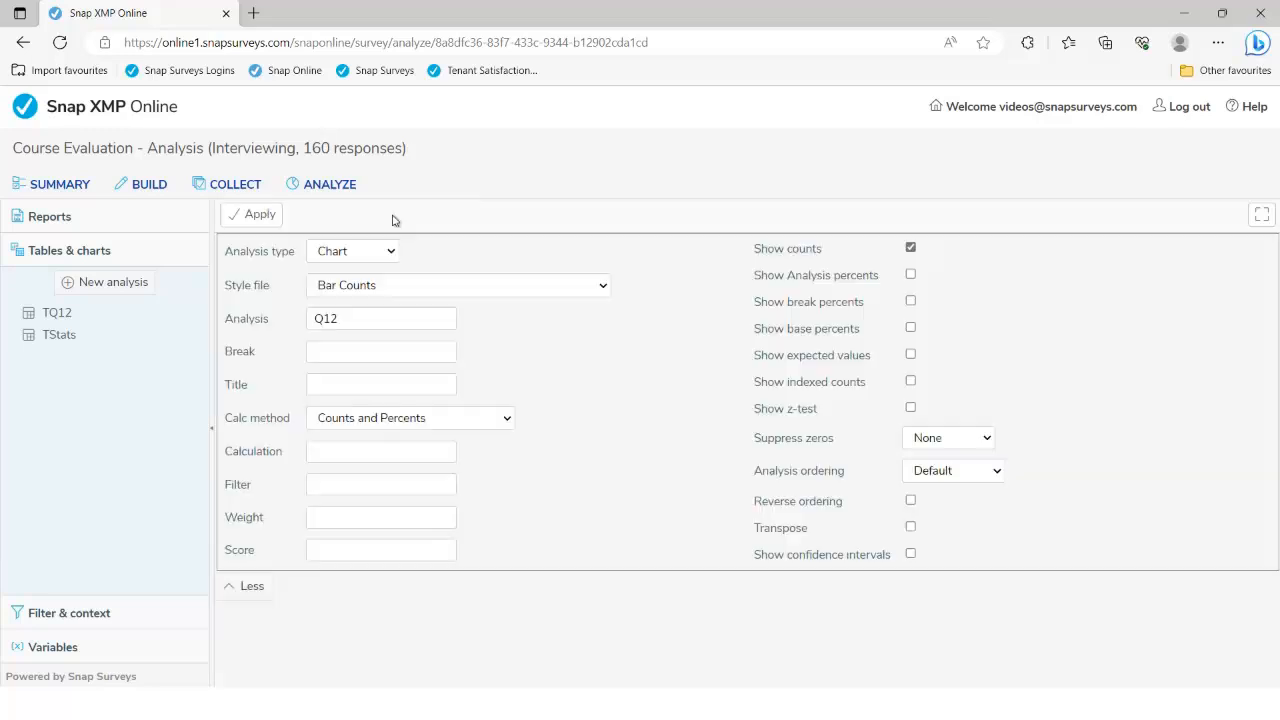
left_click(604, 287)
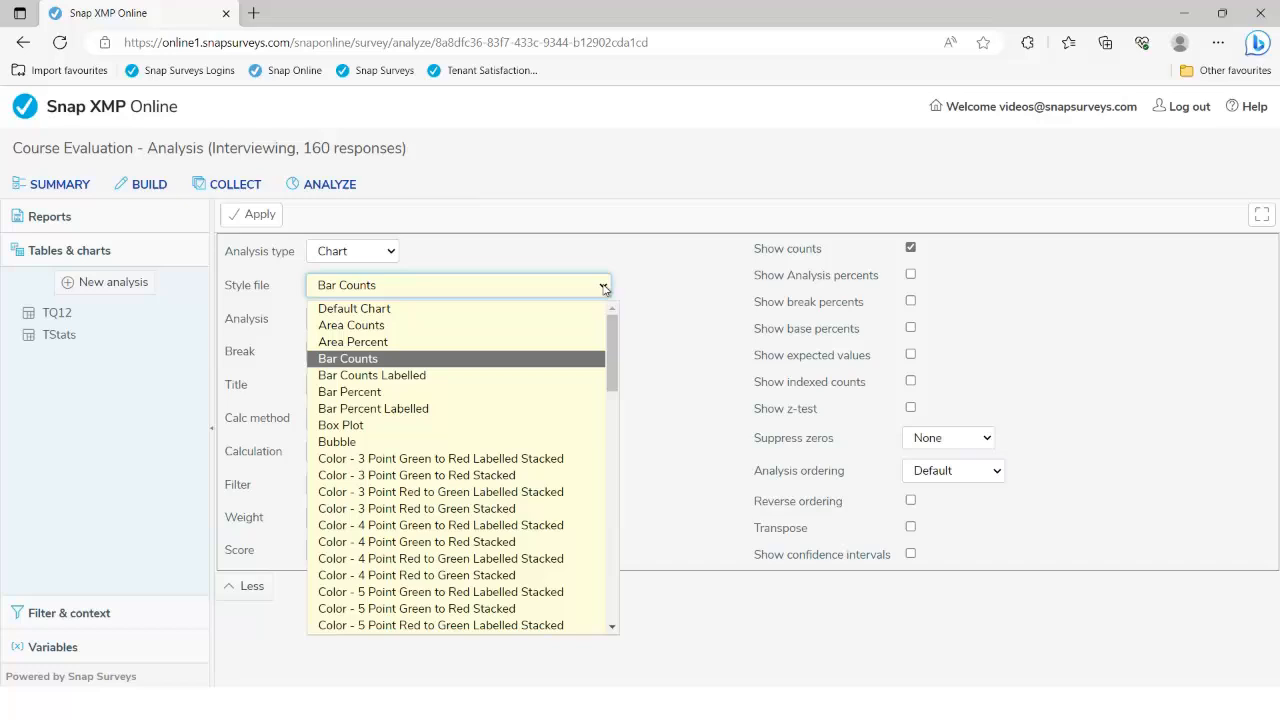
left_click(509, 375)
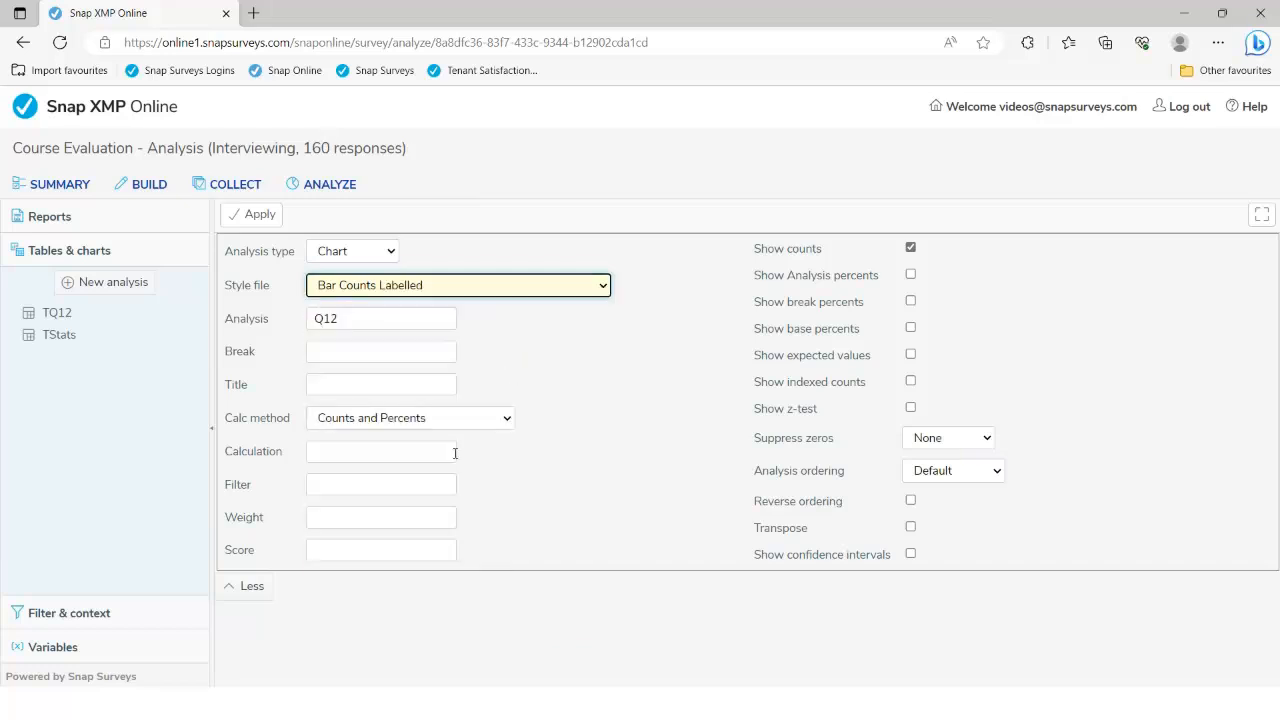
left_click(262, 218)
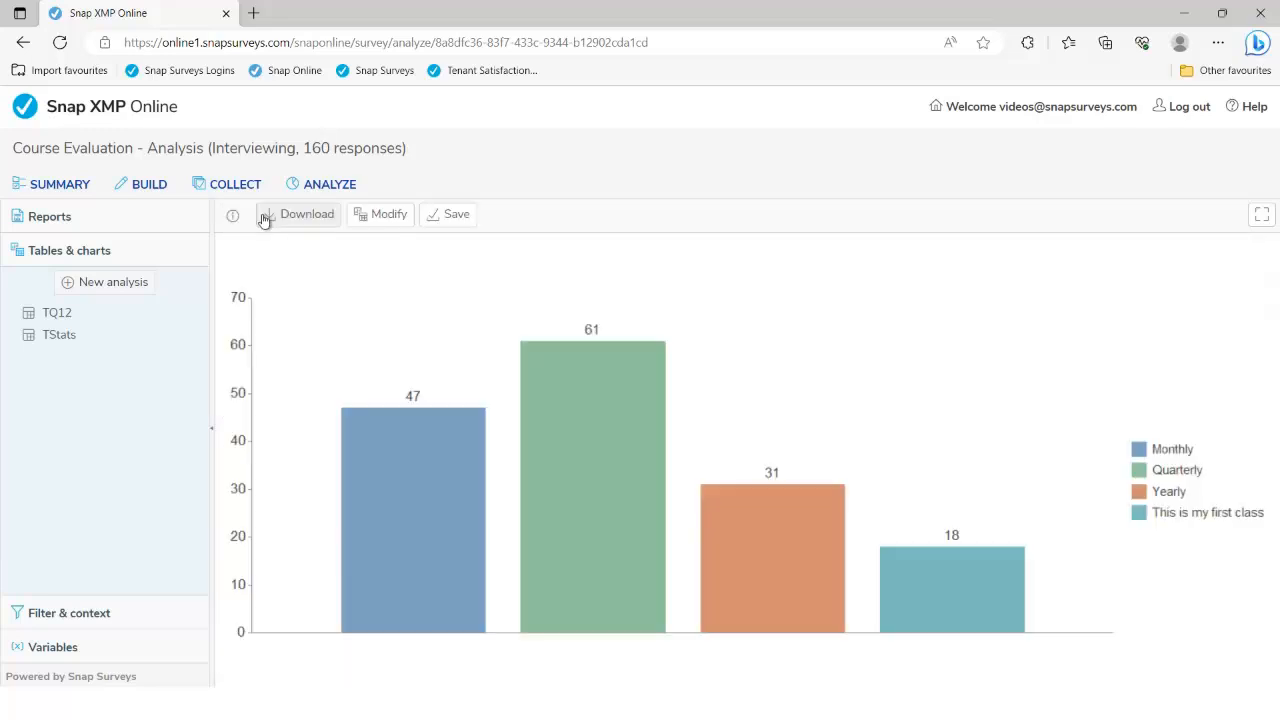
Switch the Q12 chart to Bar Percent Labelled, showing analysis percents instead of counts
left_click(384, 220)
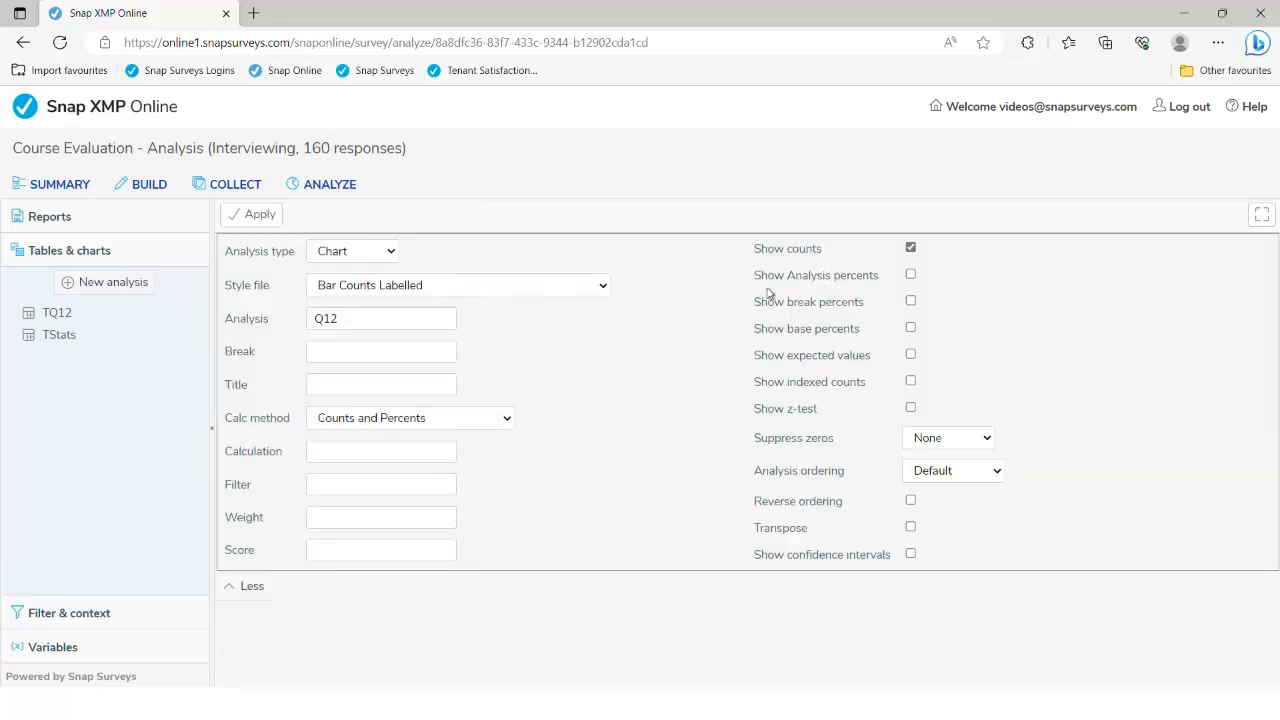
left_click(601, 286)
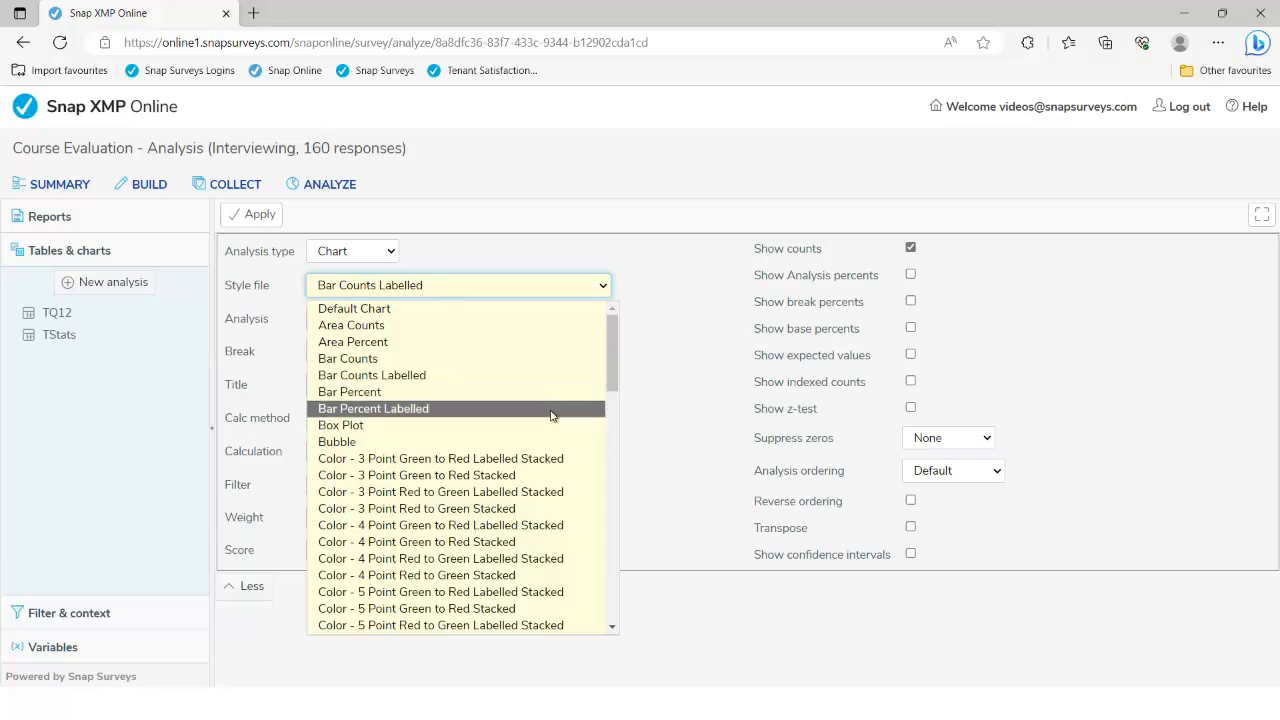
left_click(551, 409)
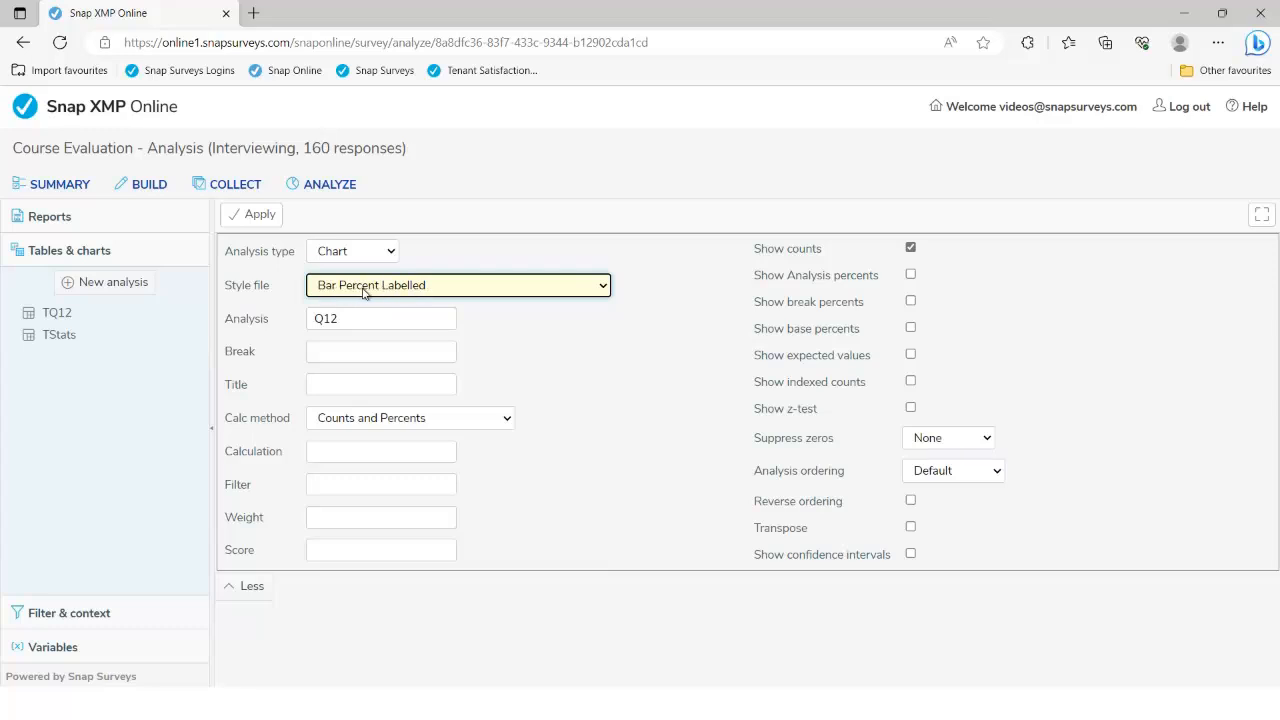
left_click(911, 275)
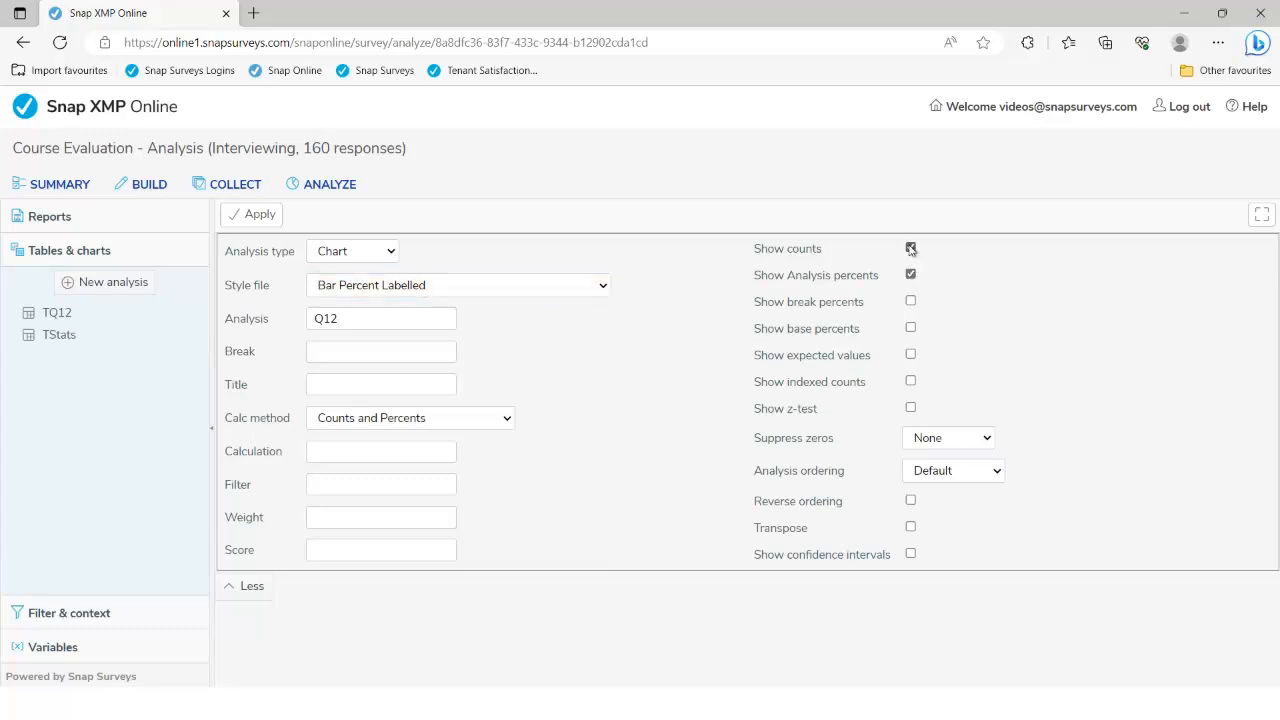
left_click(910, 248)
left_click(259, 215)
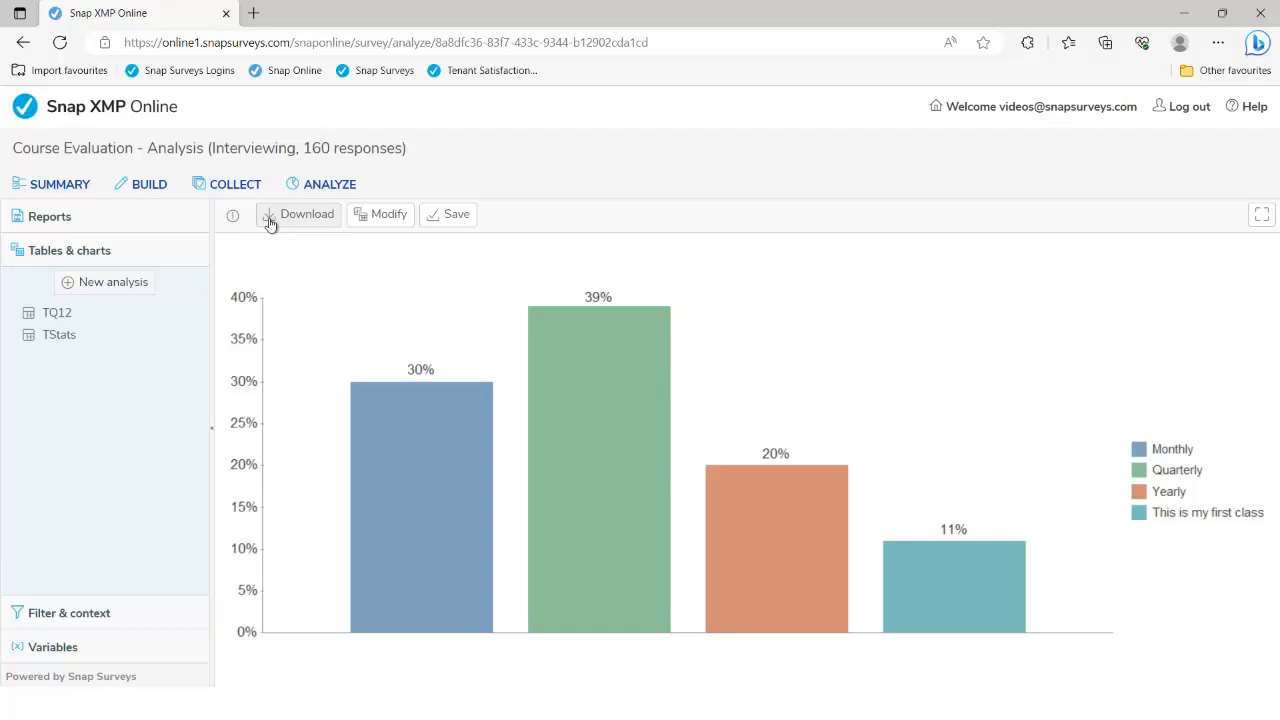
left_click(383, 219)
left_click(603, 288)
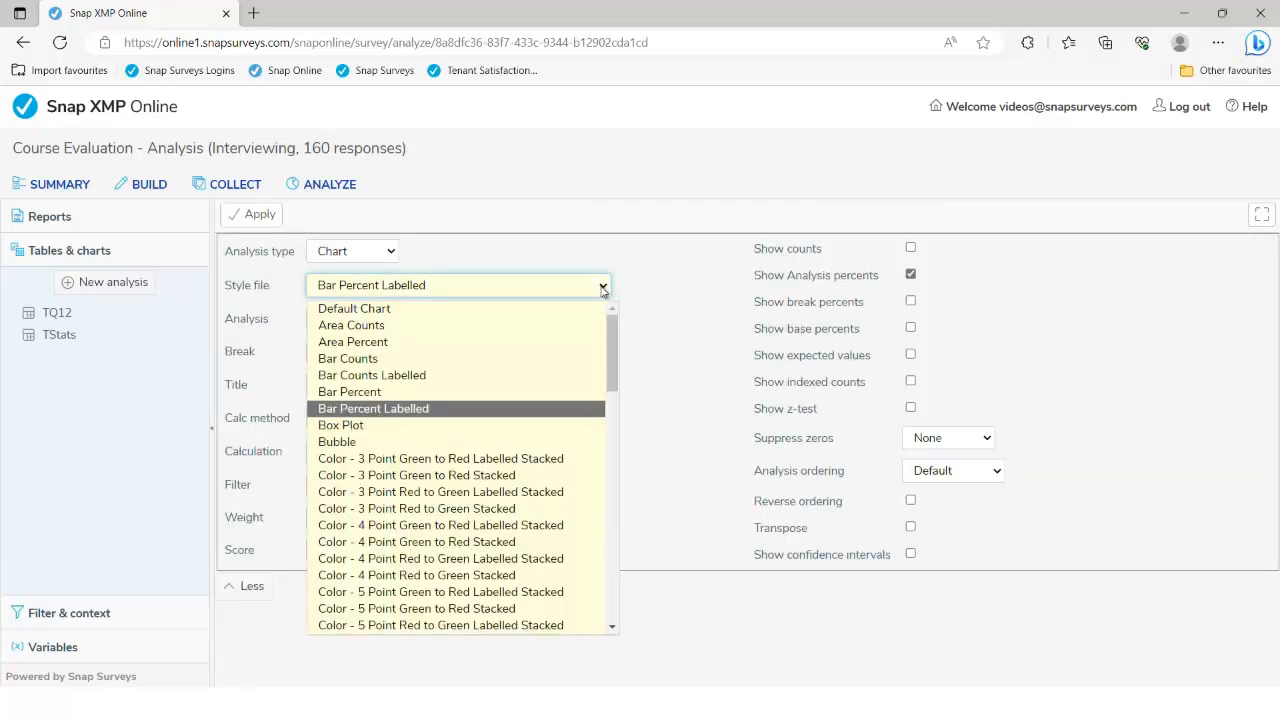
left_click_drag(610, 333, 631, 528)
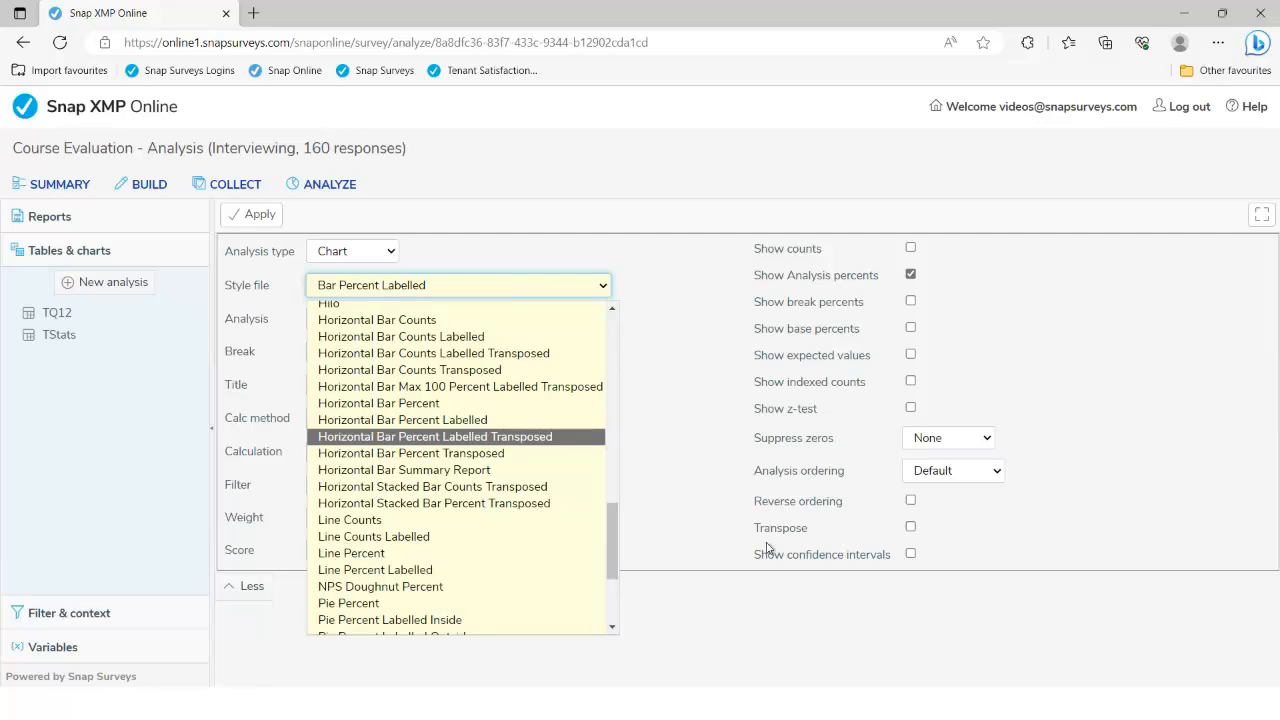
left_click_drag(614, 561, 626, 369)
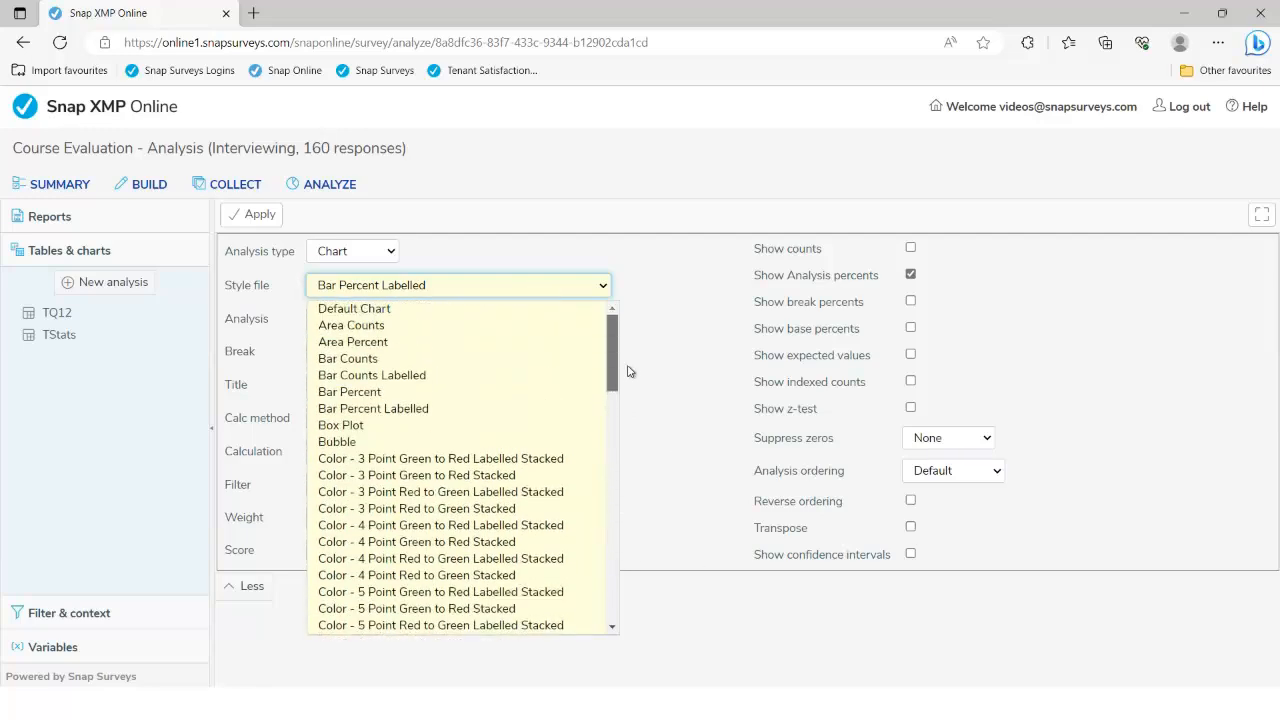
left_click(519, 407)
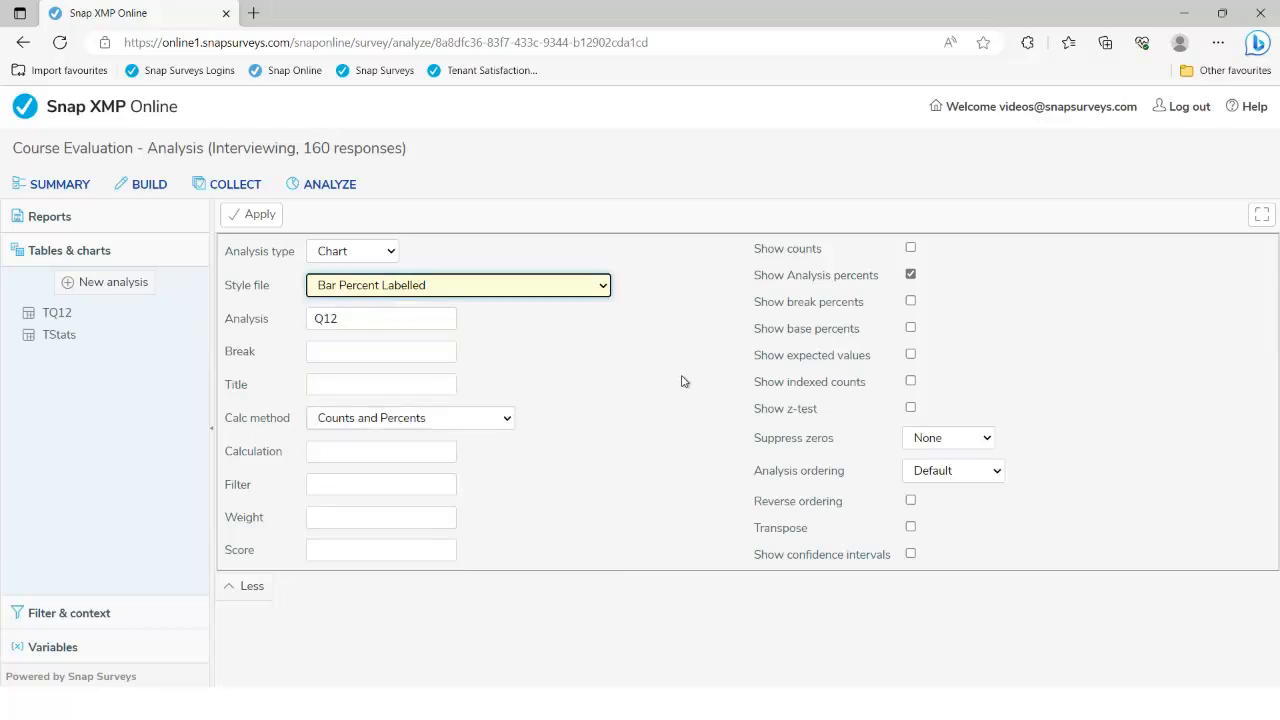
left_click(262, 220)
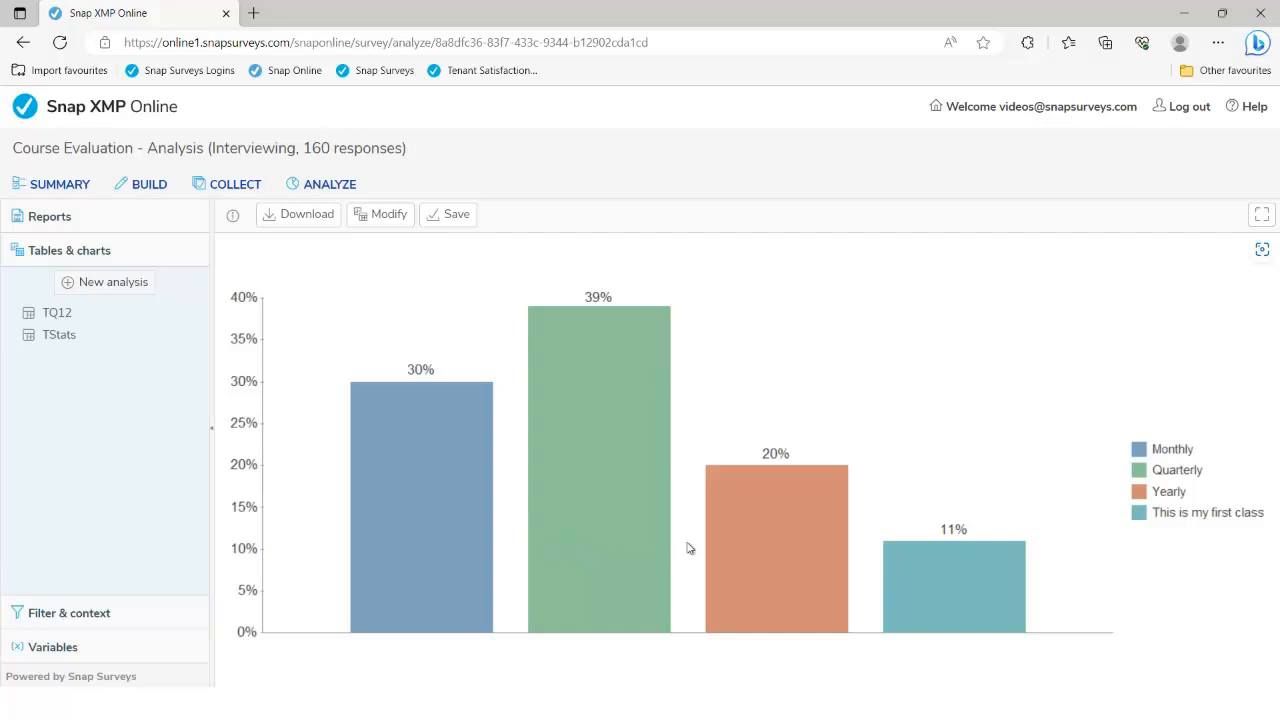
left_click(400, 222)
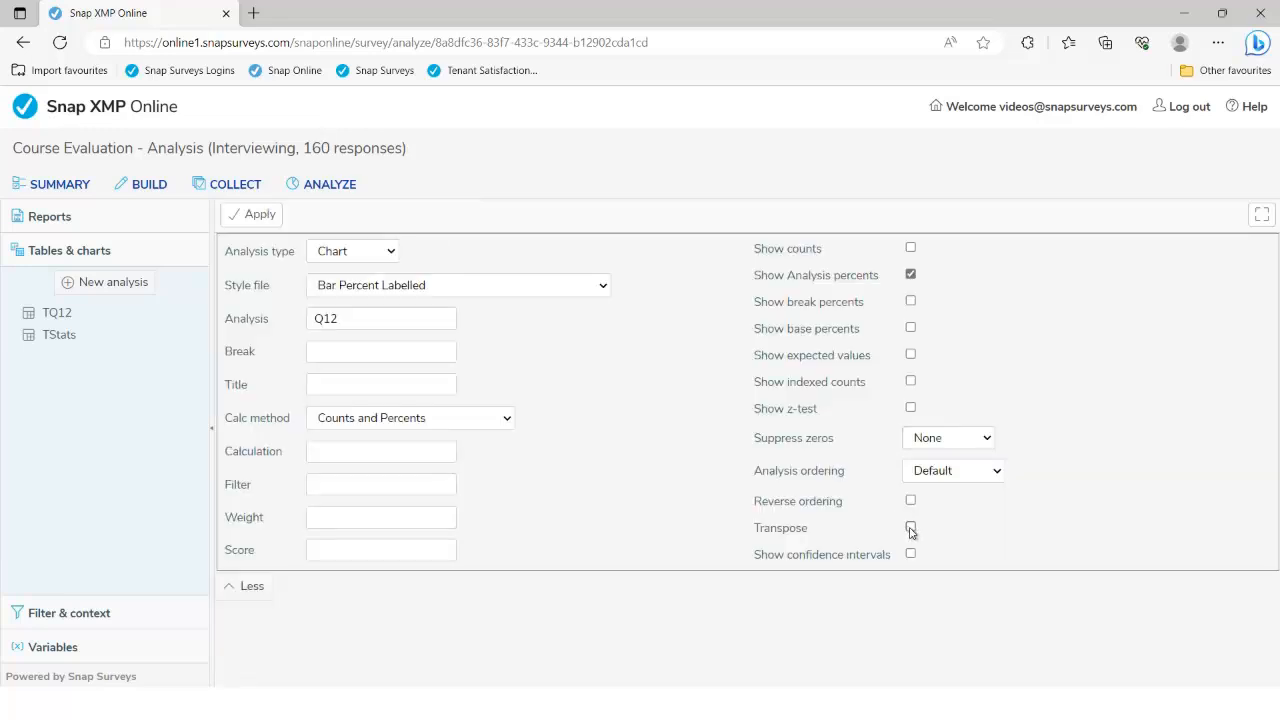
left_click(910, 528)
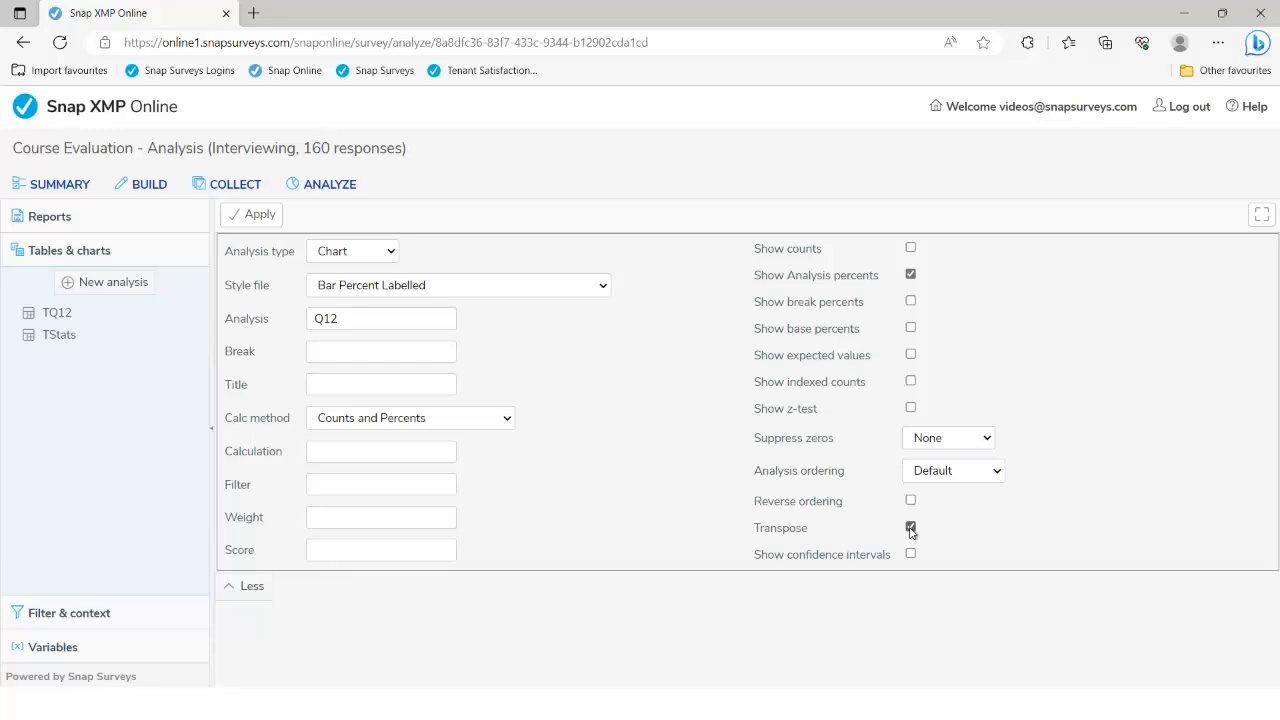
left_click(250, 215)
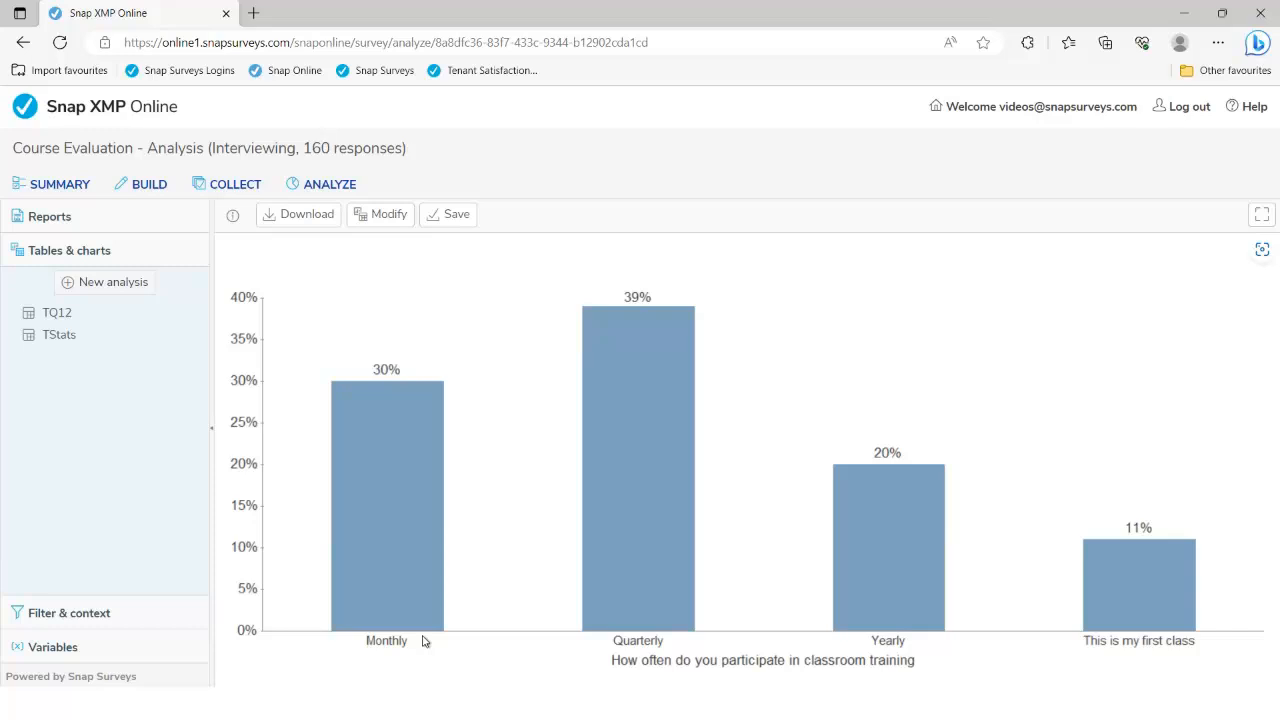
left_click(380, 216)
left_click(910, 526)
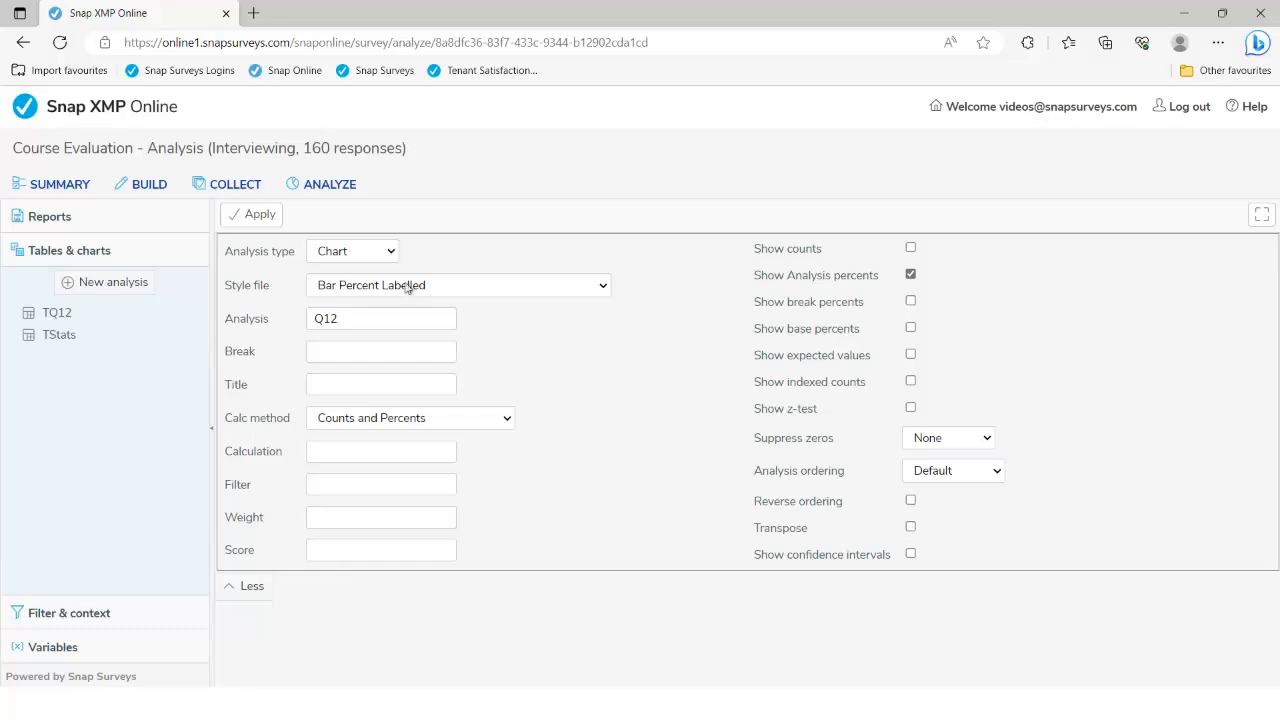
left_click(260, 216)
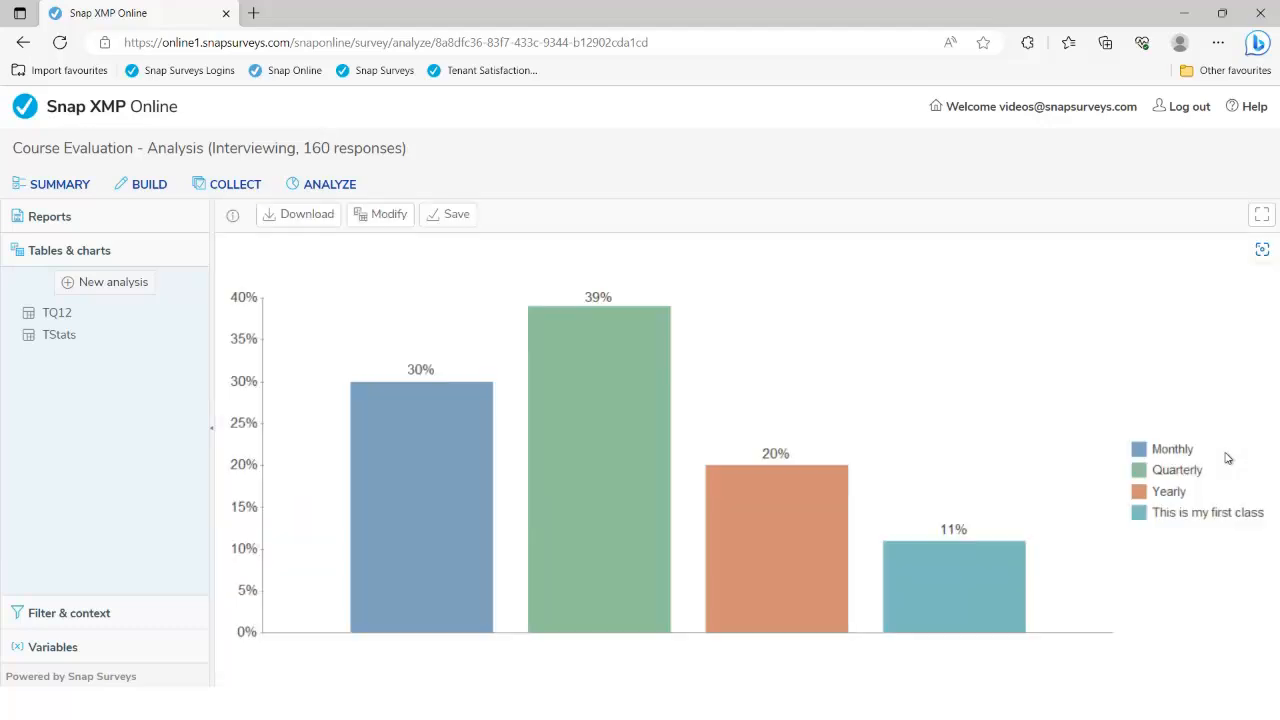
Add Q20 as the break for the Q12 percent chart and regenerate it
left_click(388, 216)
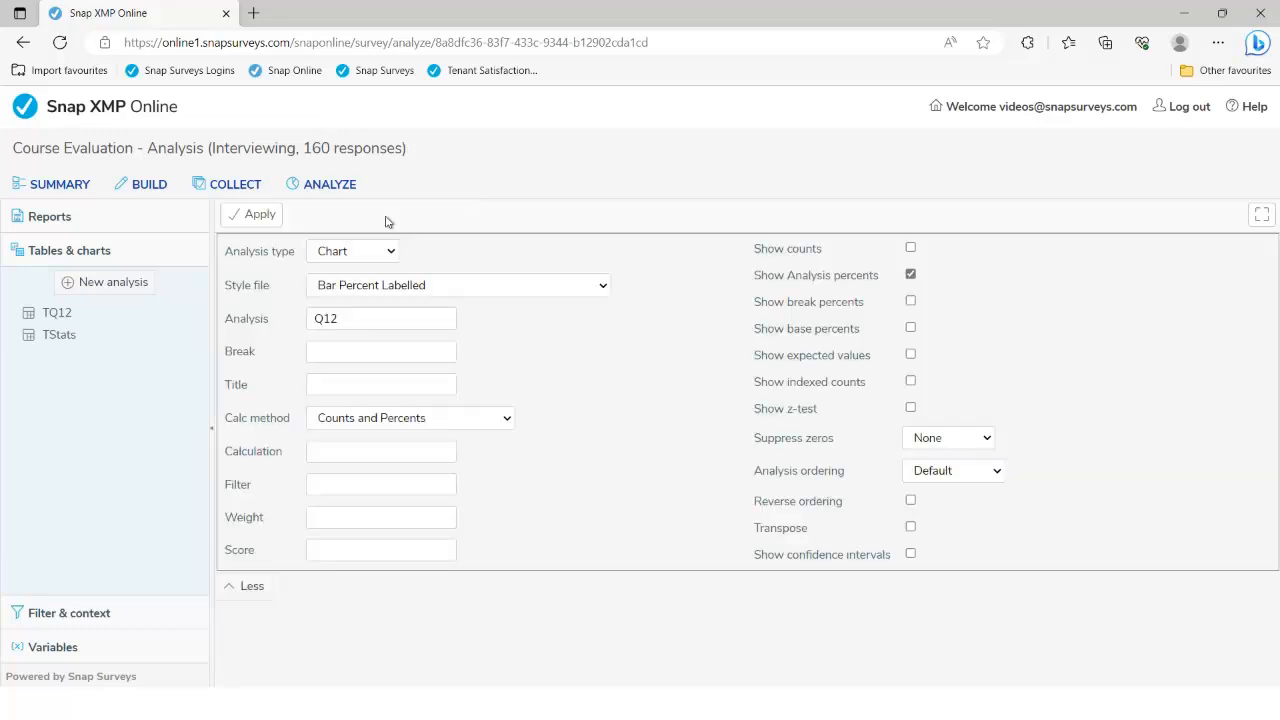
left_click(377, 352)
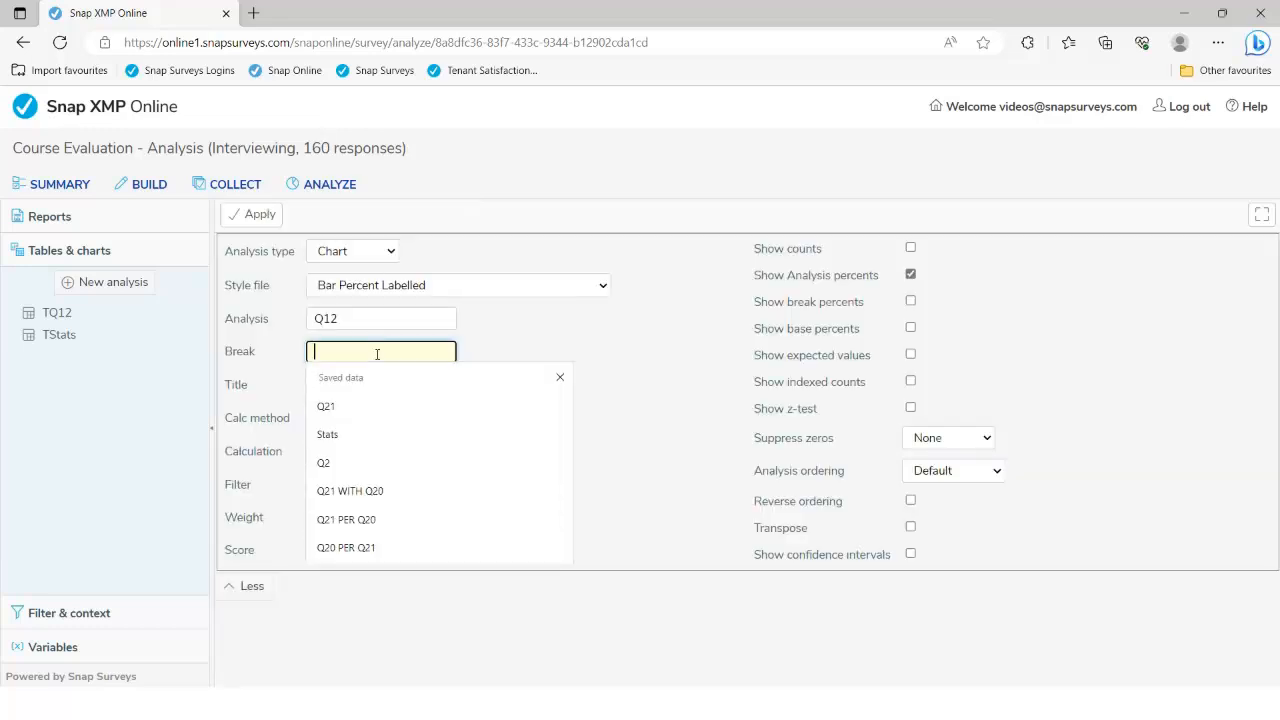
type("Q20")
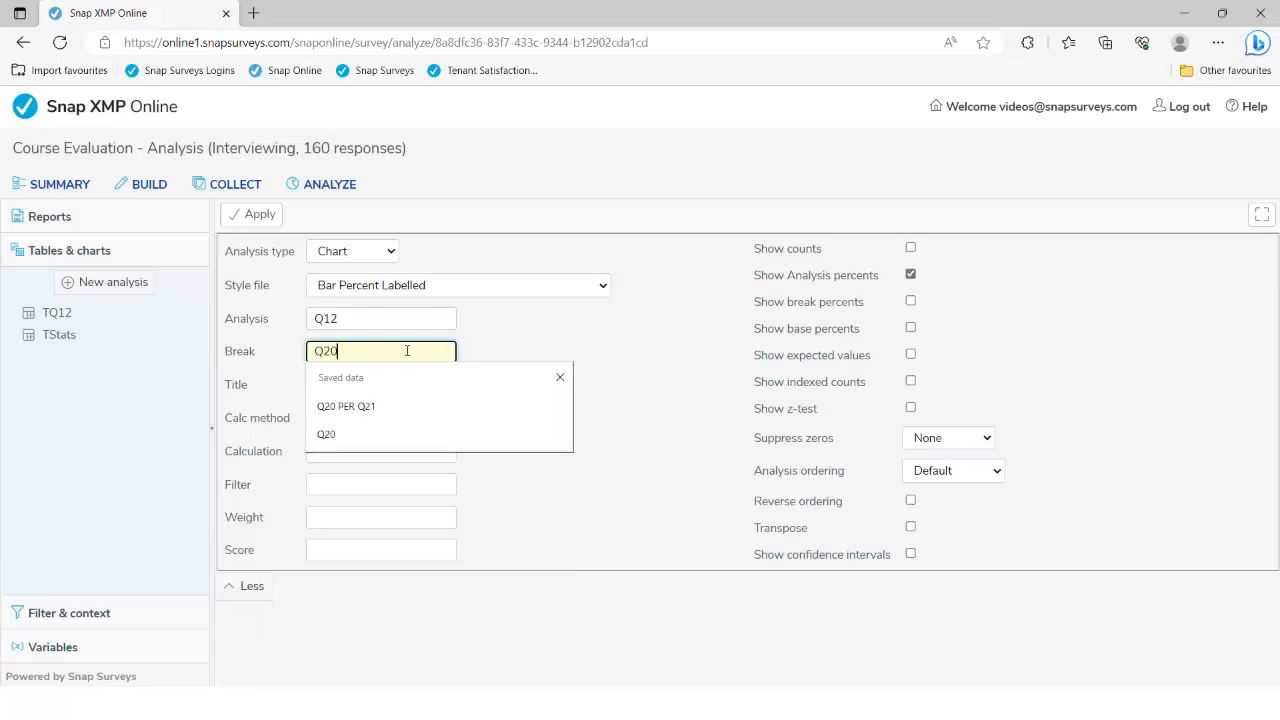
left_click(591, 351)
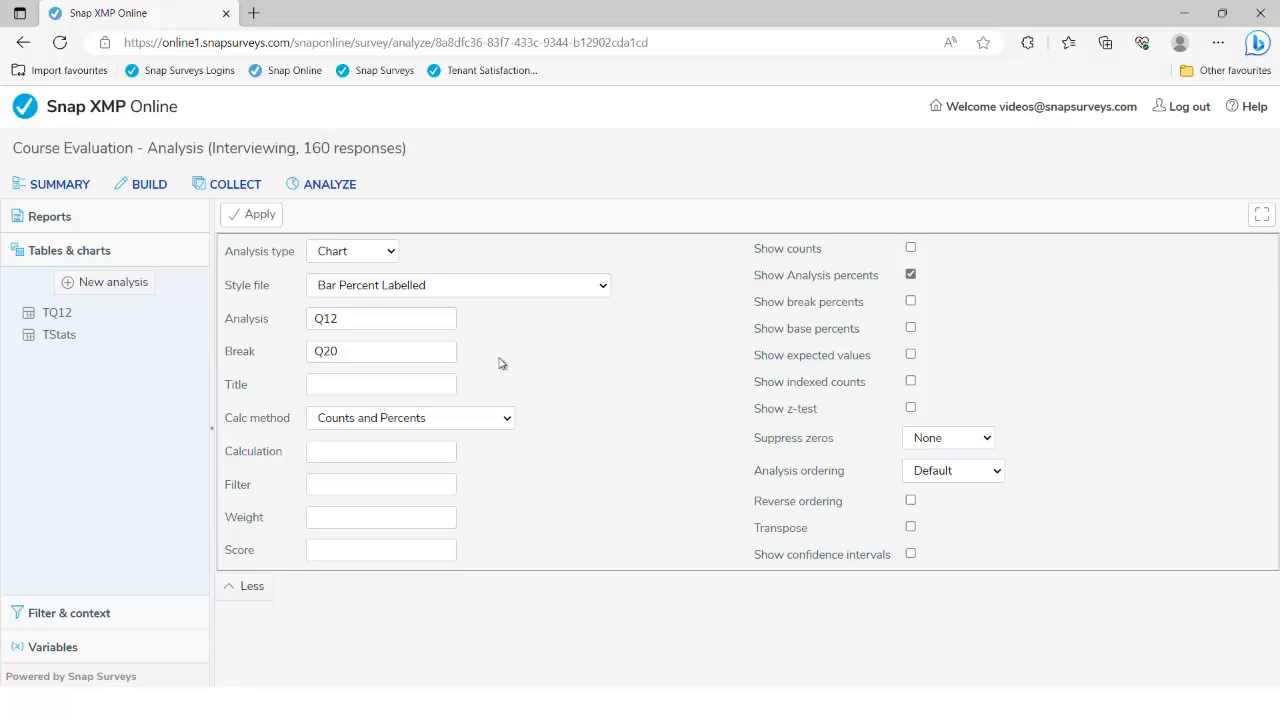
left_click(260, 215)
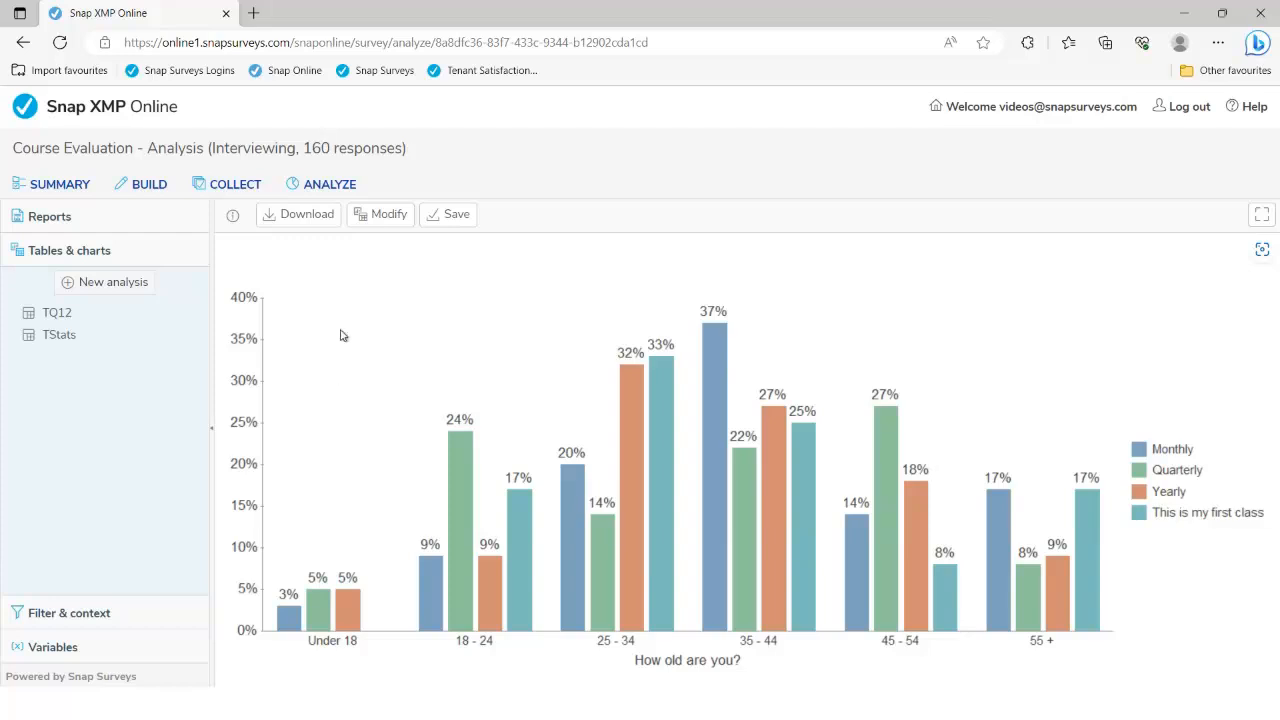
Try the Q12 by Q20 chart transposed, revert to untransposed, and reopen its settings
left_click(381, 222)
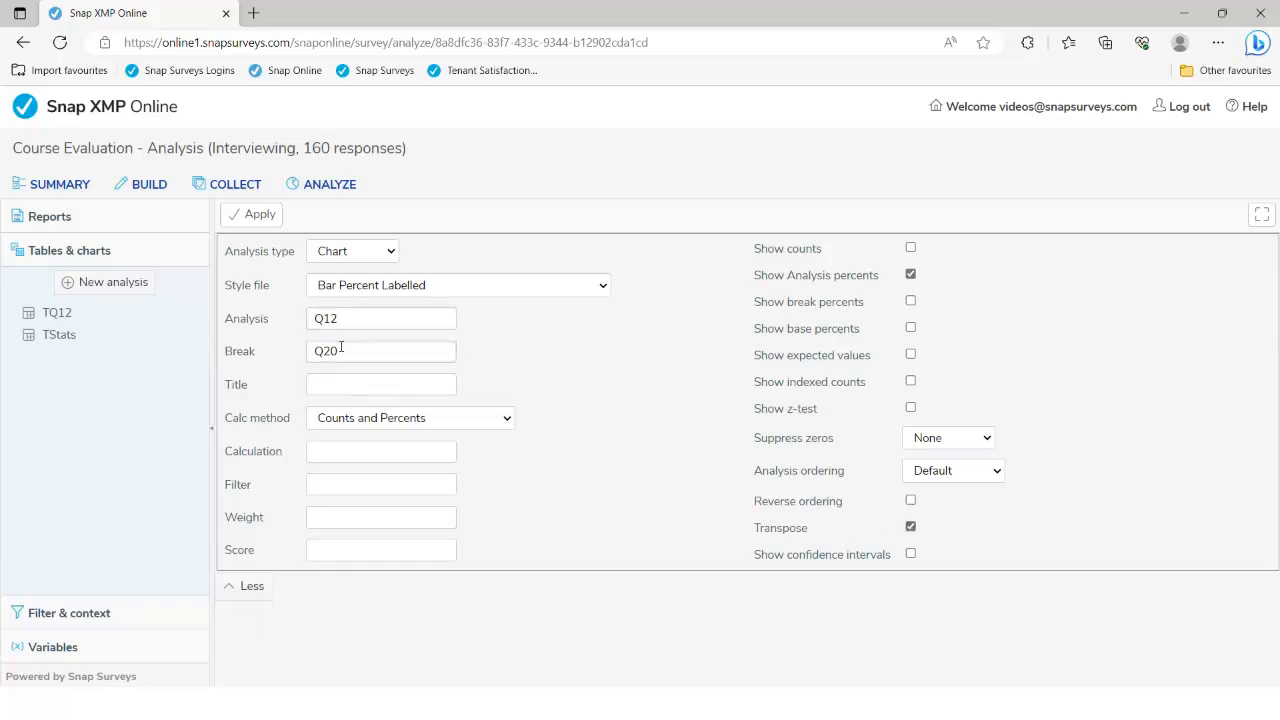
left_click(245, 216)
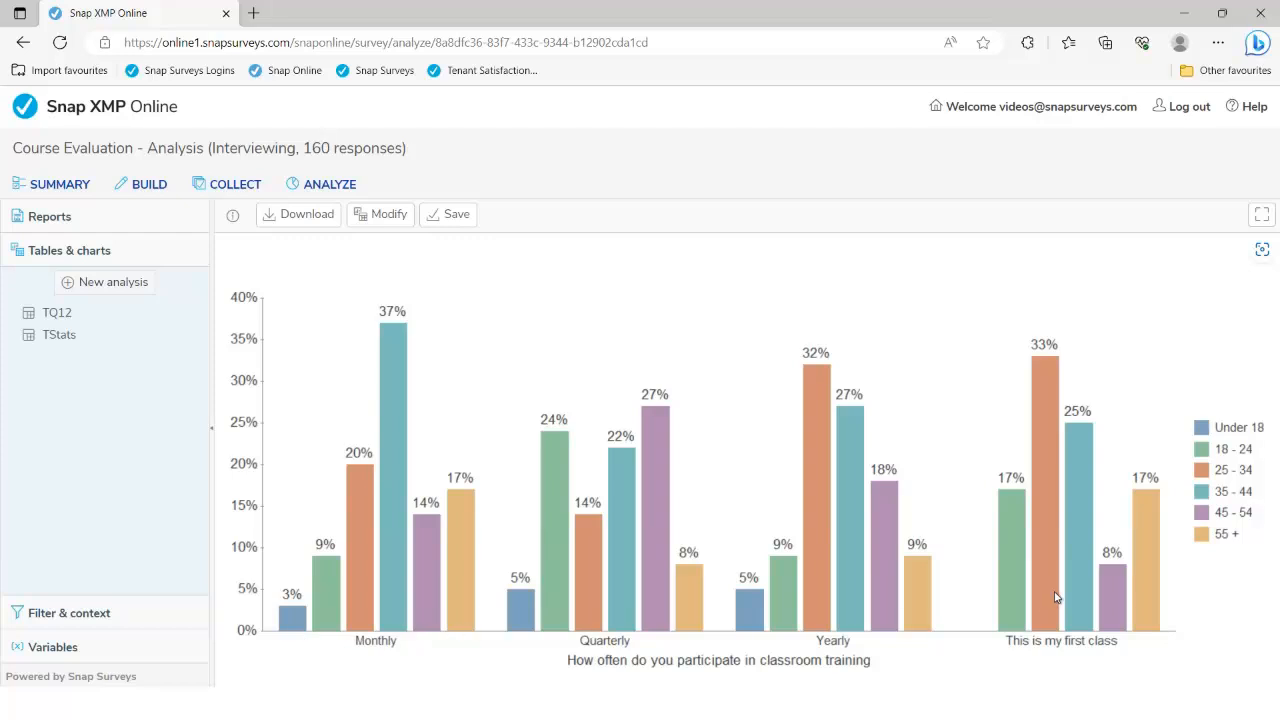
left_click(387, 226)
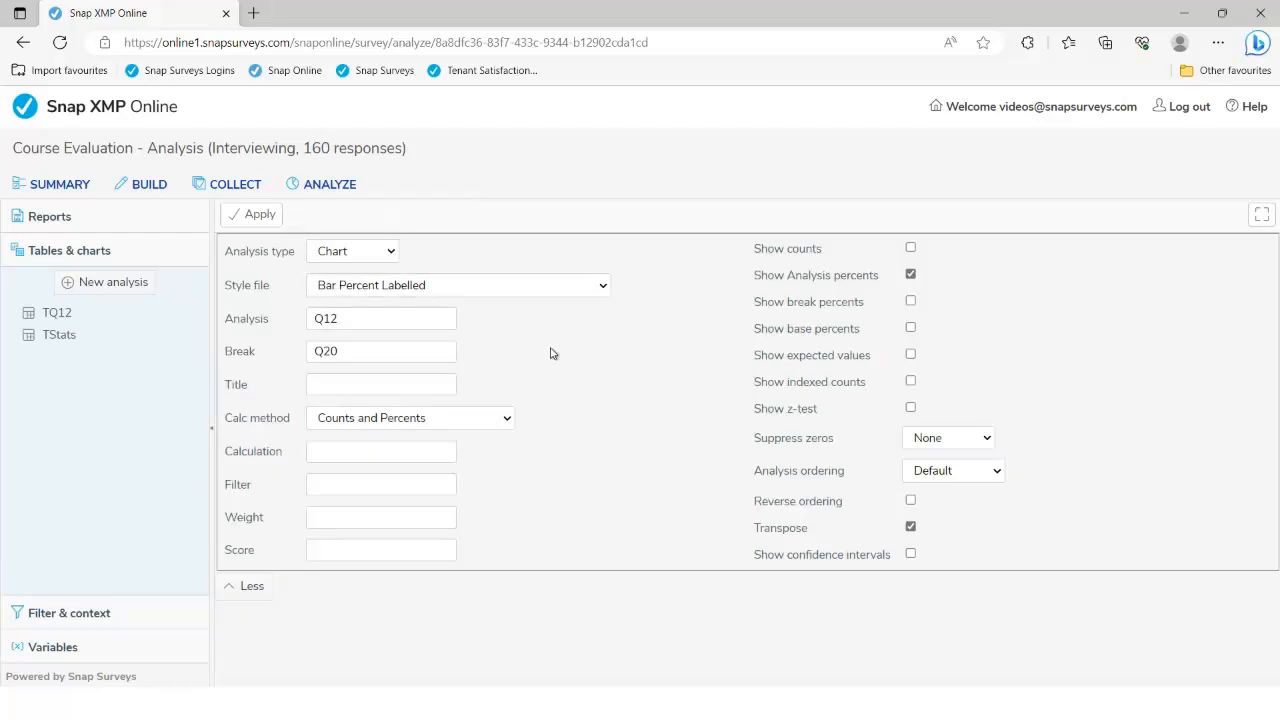
left_click(910, 527)
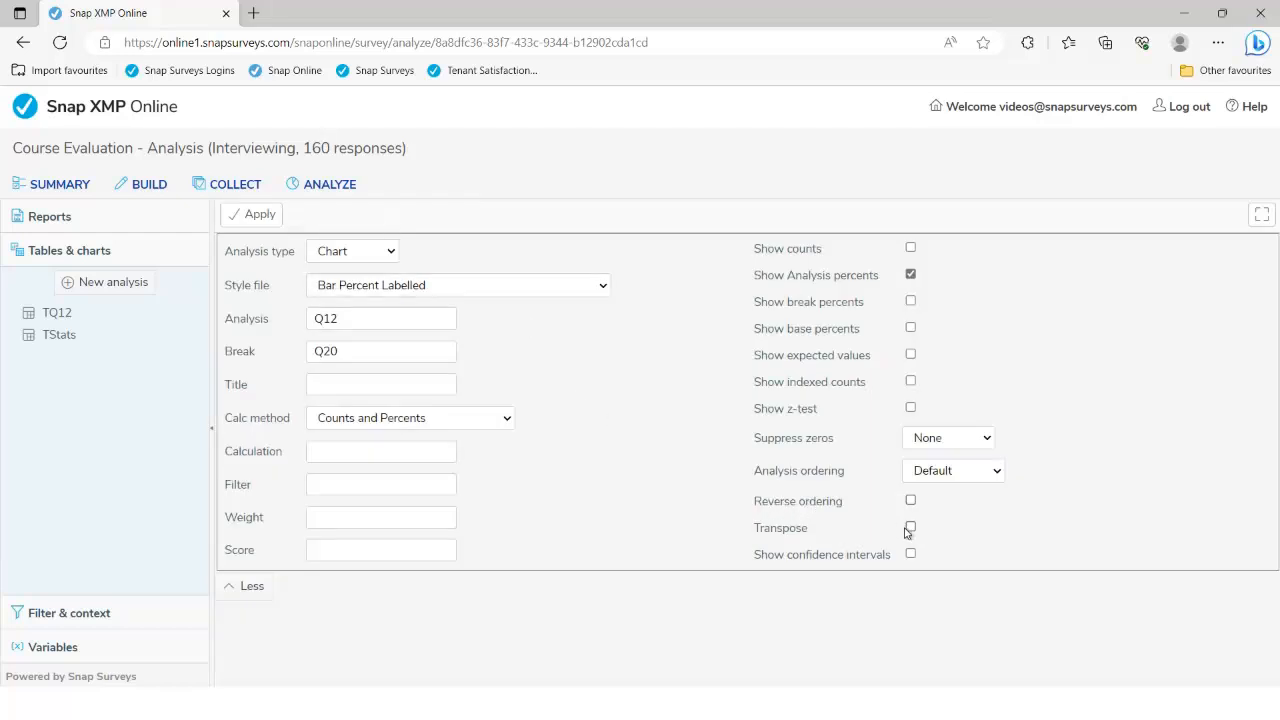
left_click(258, 218)
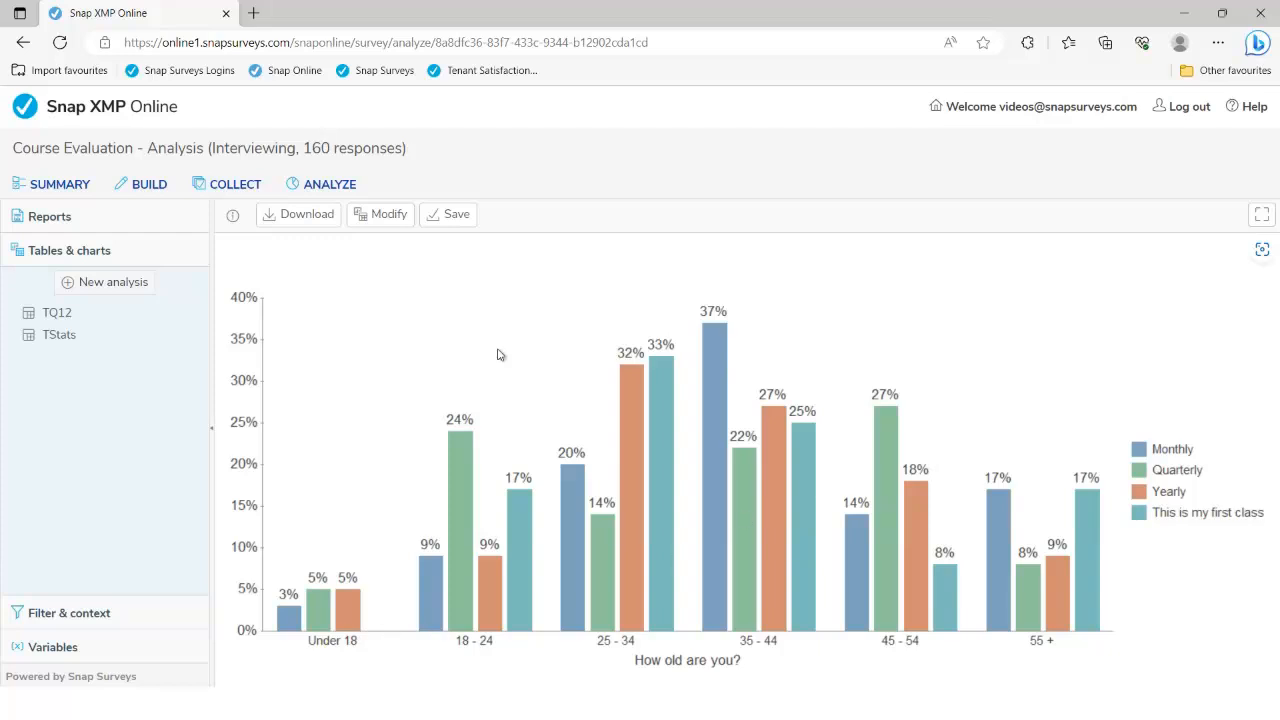
left_click(389, 215)
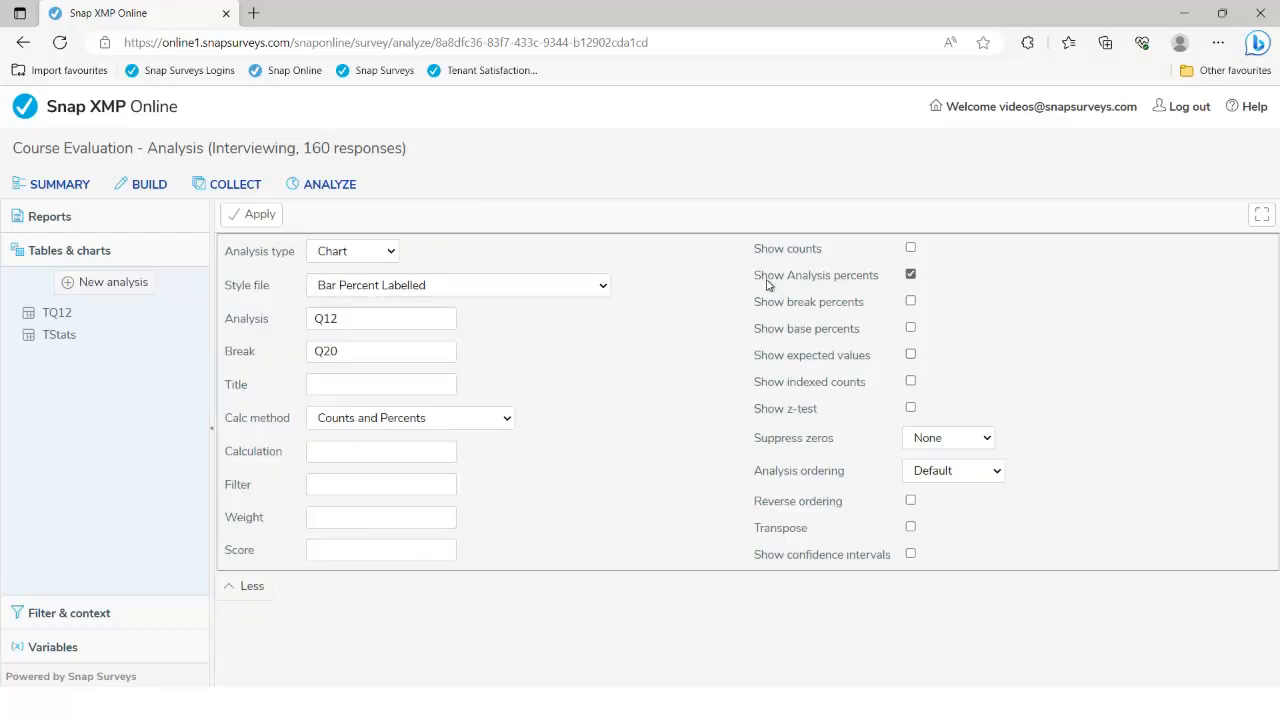
Switch the Q12 by Q20 age chart from analysis percents to break percents and regenerate it
left_click(340, 318)
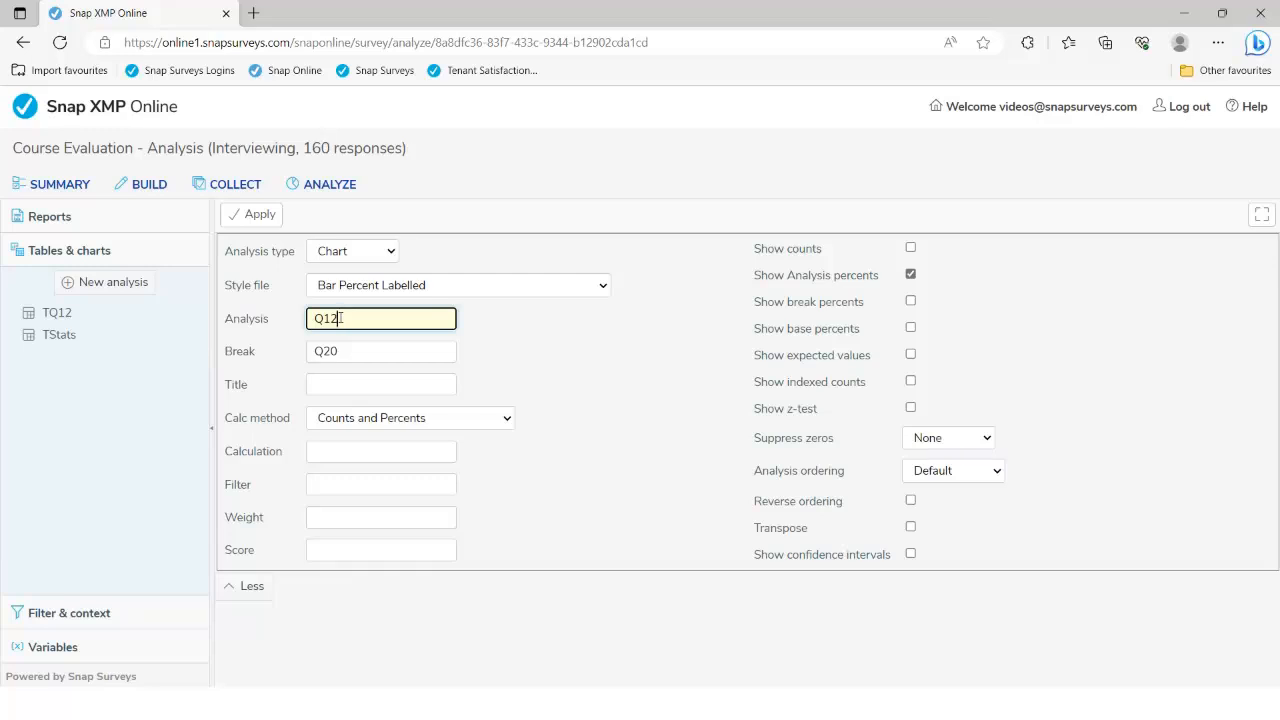
left_click(910, 301)
left_click(911, 276)
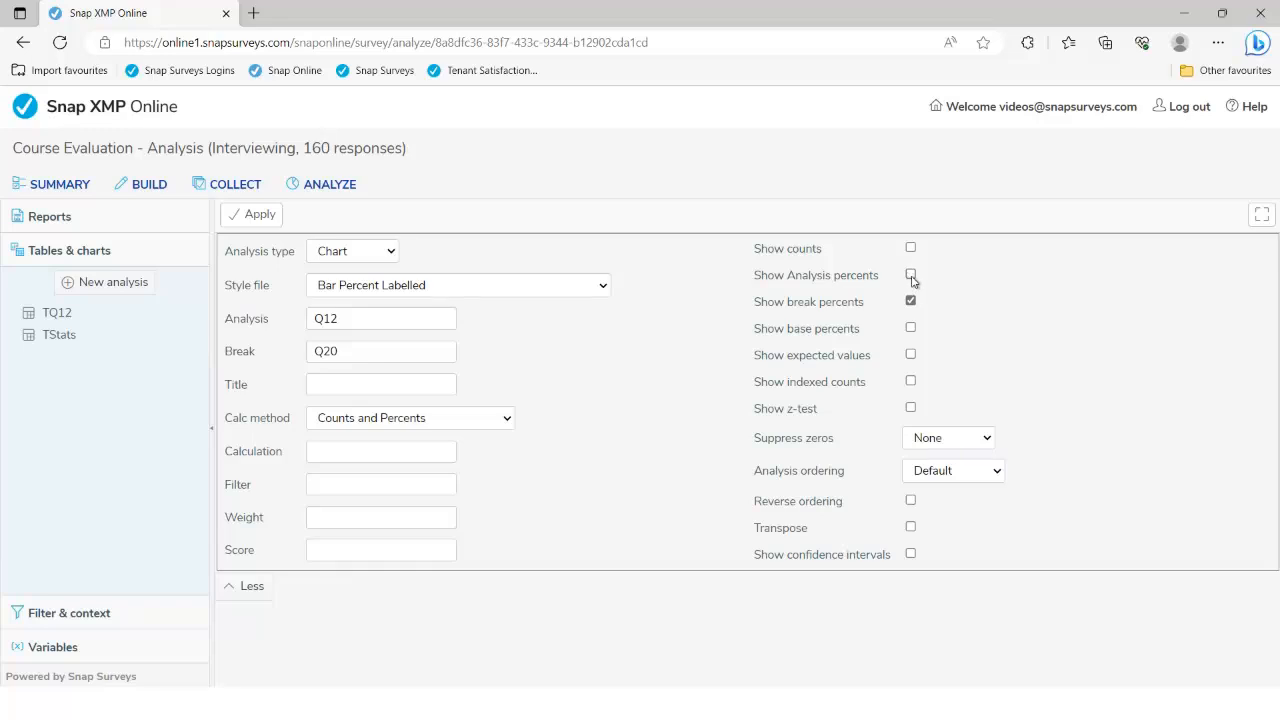
left_click(344, 351)
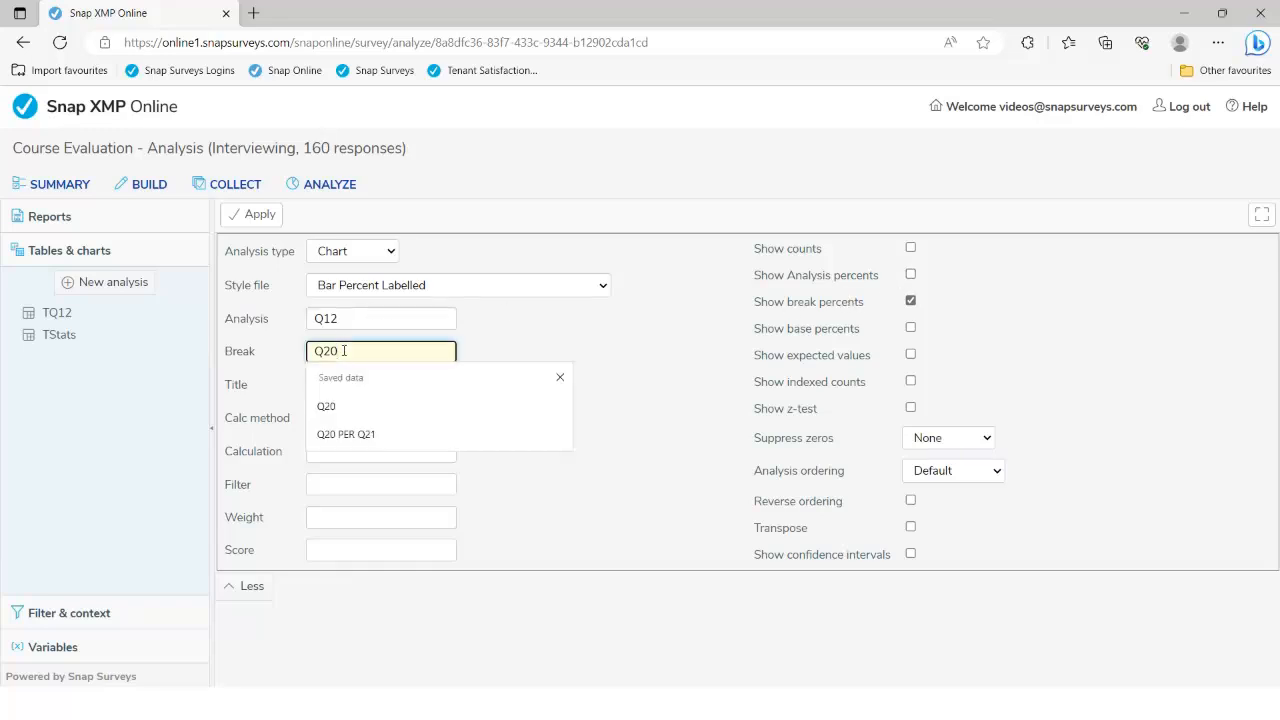
left_click(527, 352)
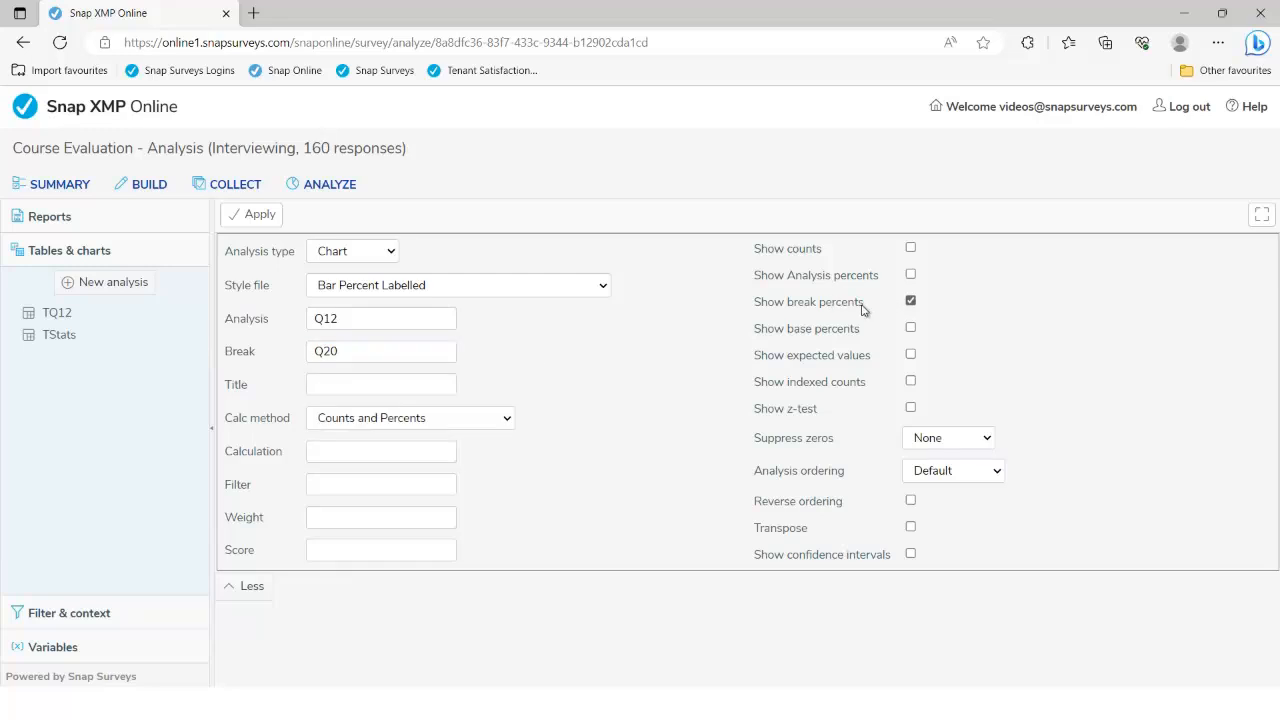
left_click(260, 215)
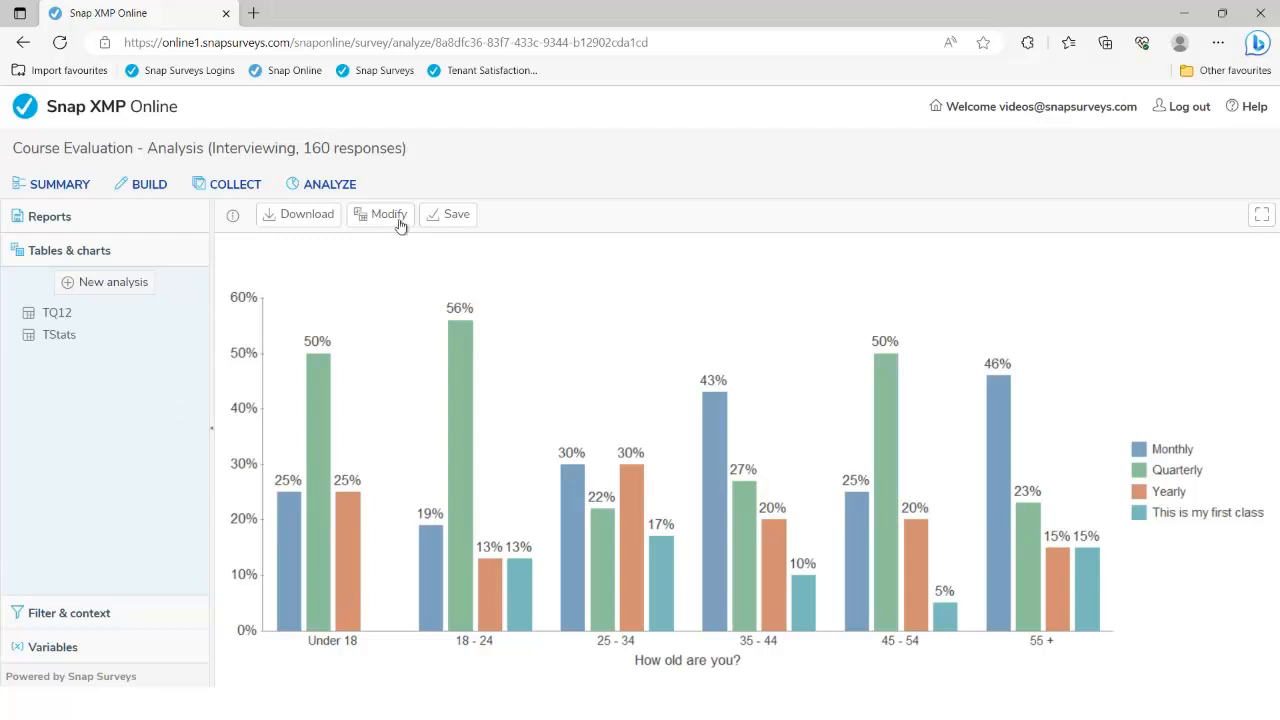
Save the age bar chart as analysis C12, then begin a new blank analysis
left_click(449, 217)
left_click(537, 262)
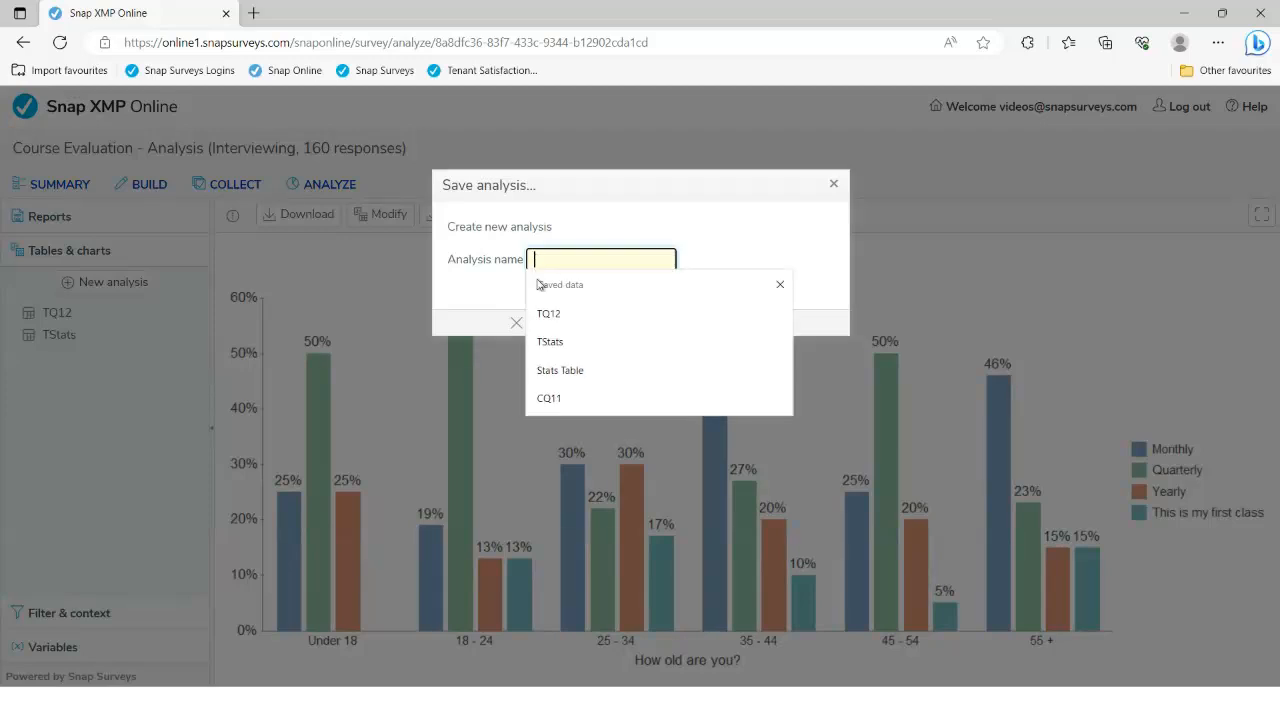
type("C")
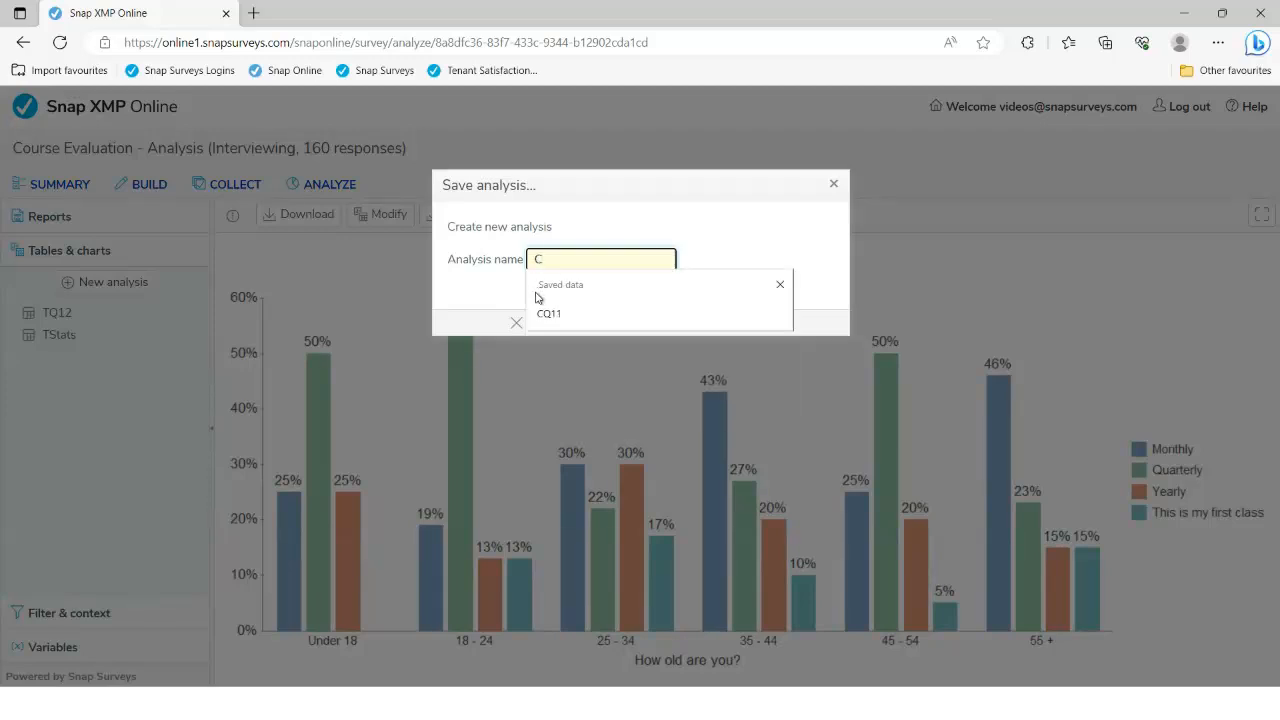
type("12")
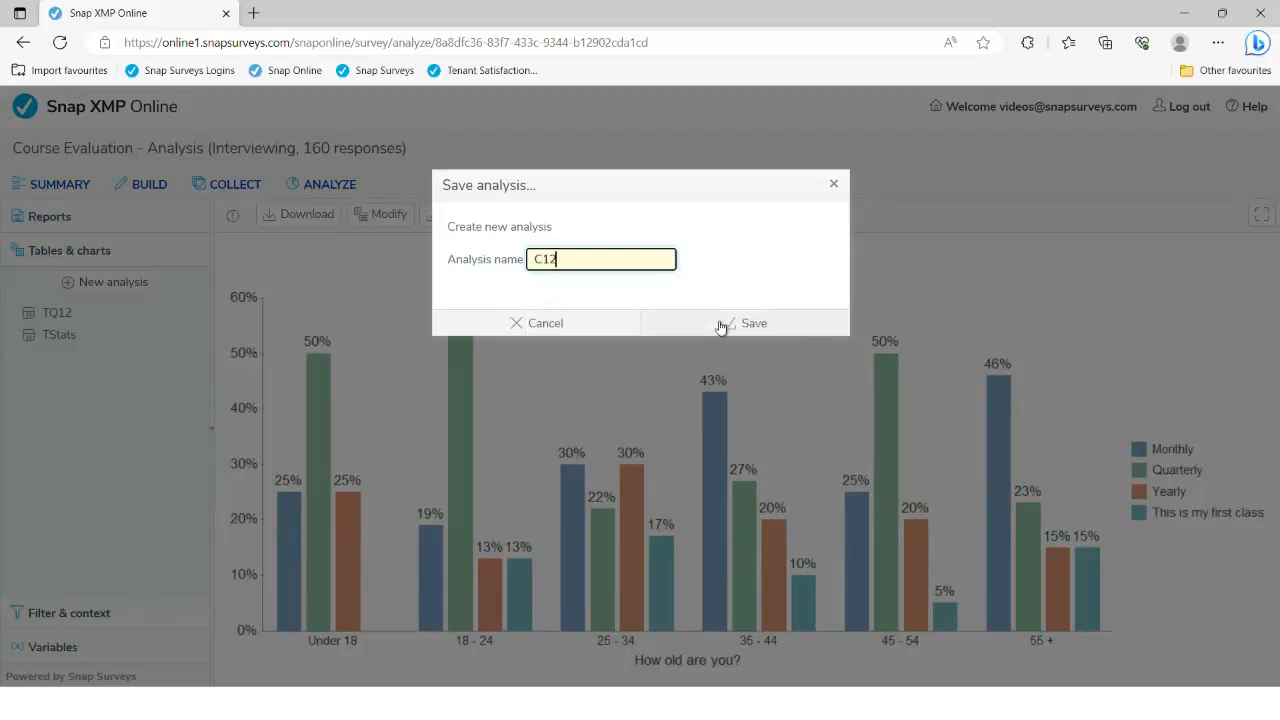
left_click(720, 323)
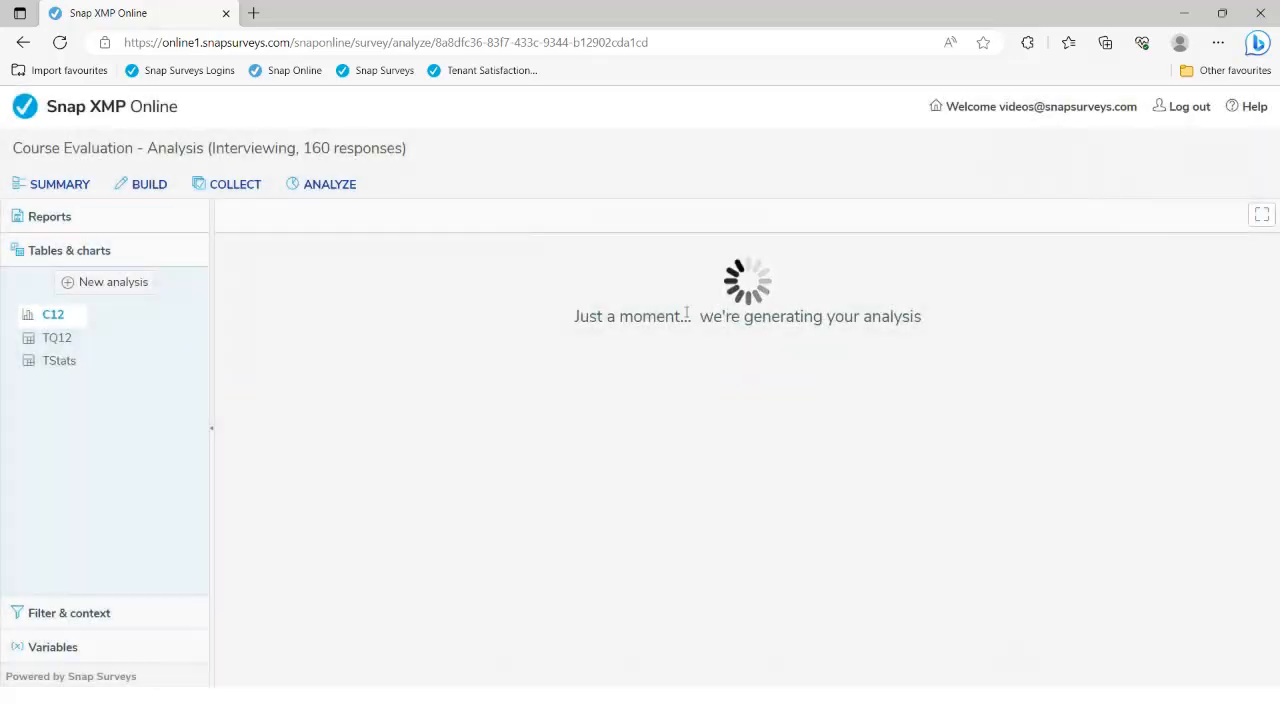
left_click(136, 290)
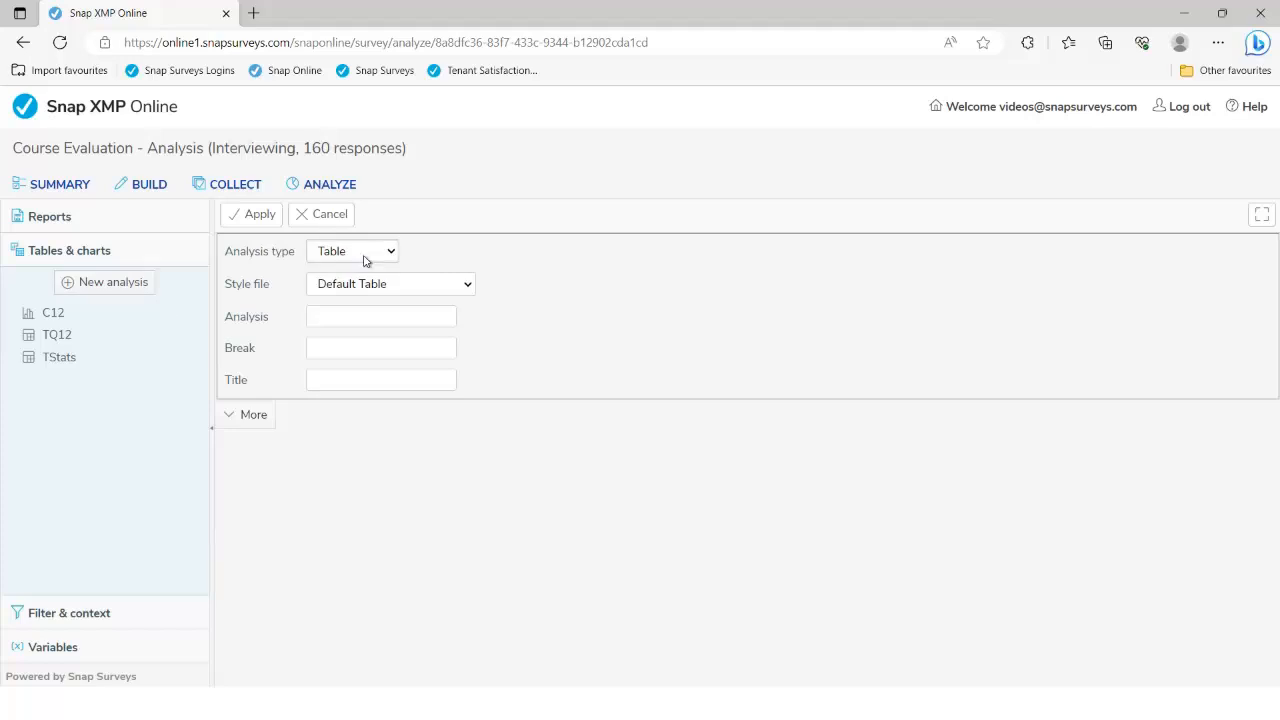
Make the new analysis a chart in the Pie Percent Labelled Outside style
left_click(363, 257)
left_click(358, 291)
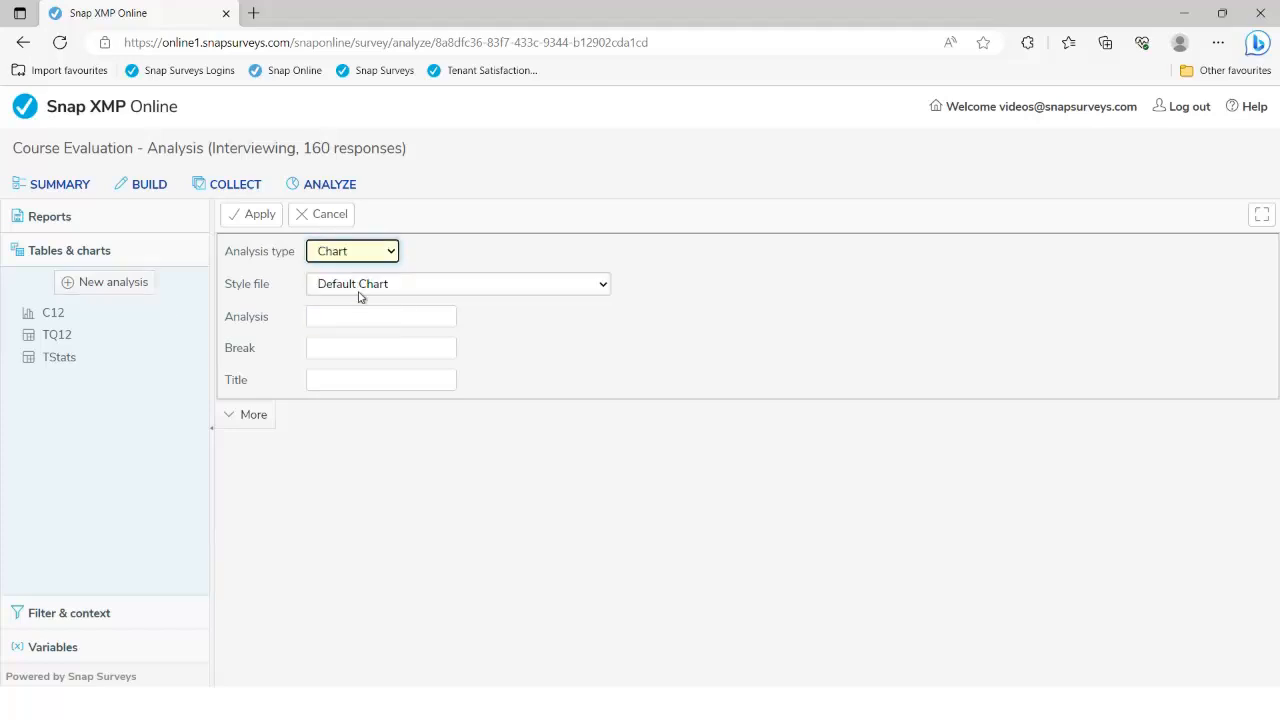
left_click(480, 290)
left_click_drag(611, 364, 611, 547)
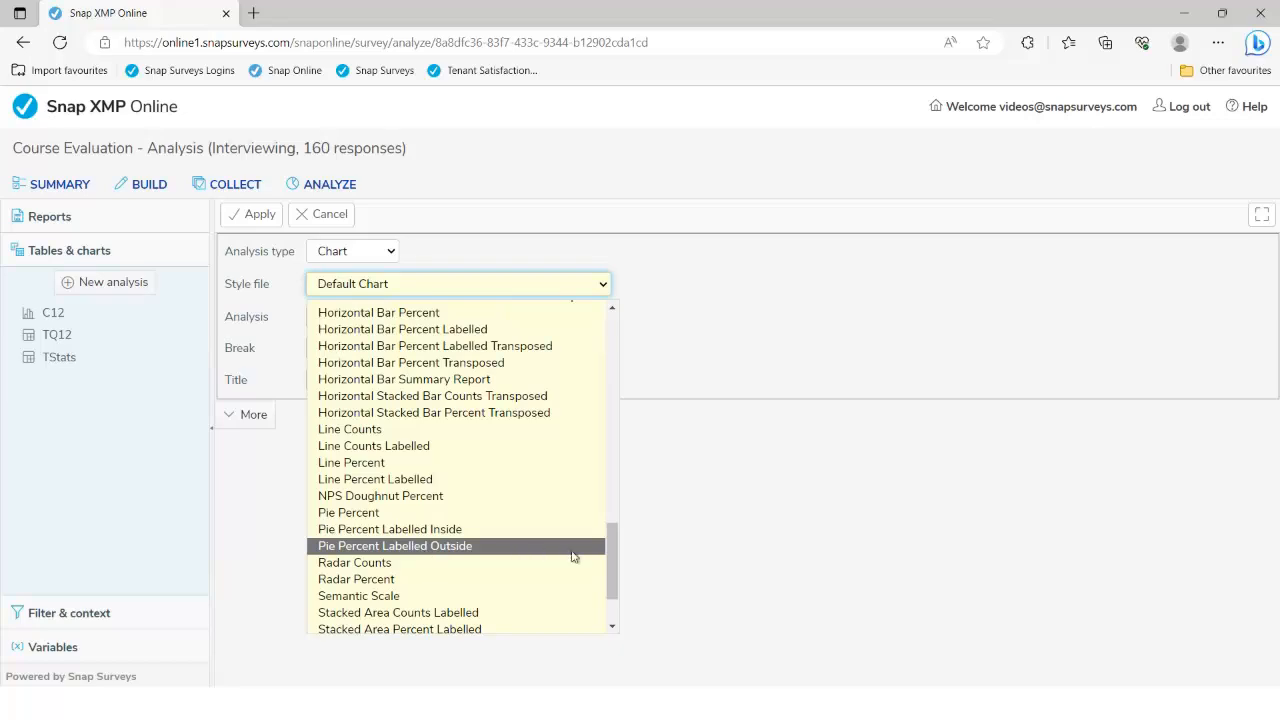
mouse_move(605, 556)
left_mouse_down()
mouse_move(630, 325)
mouse_move(612, 380)
mouse_move(608, 570)
left_mouse_up()
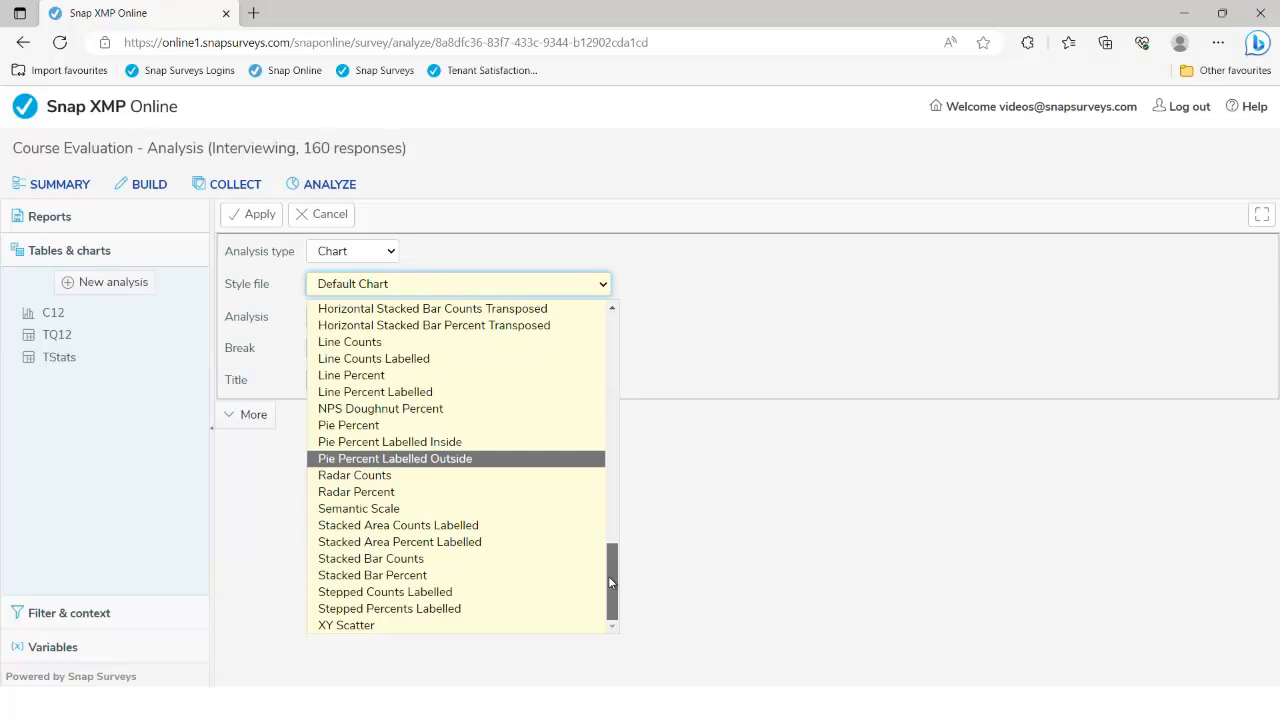
left_click(404, 458)
Chart Q12 with analysis percents shown and counts hidden, and generate the pie
left_click(246, 415)
left_click(318, 318)
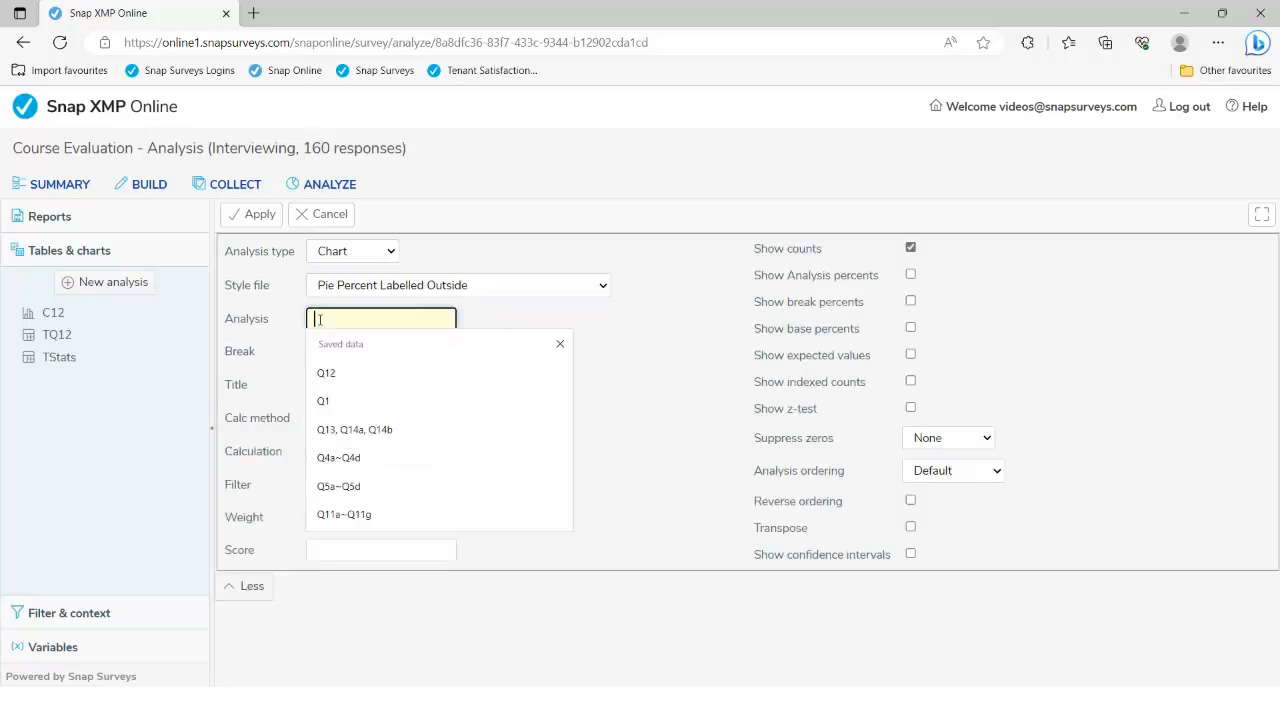
type("Q12")
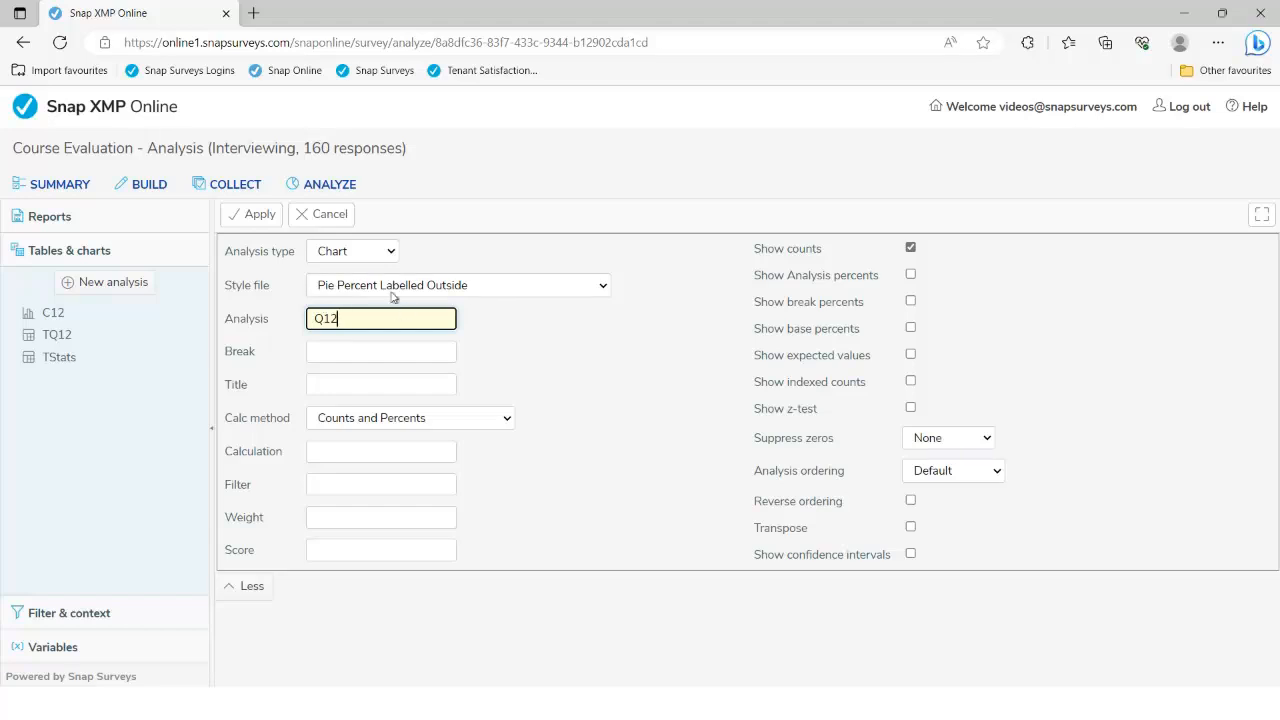
left_click(910, 274)
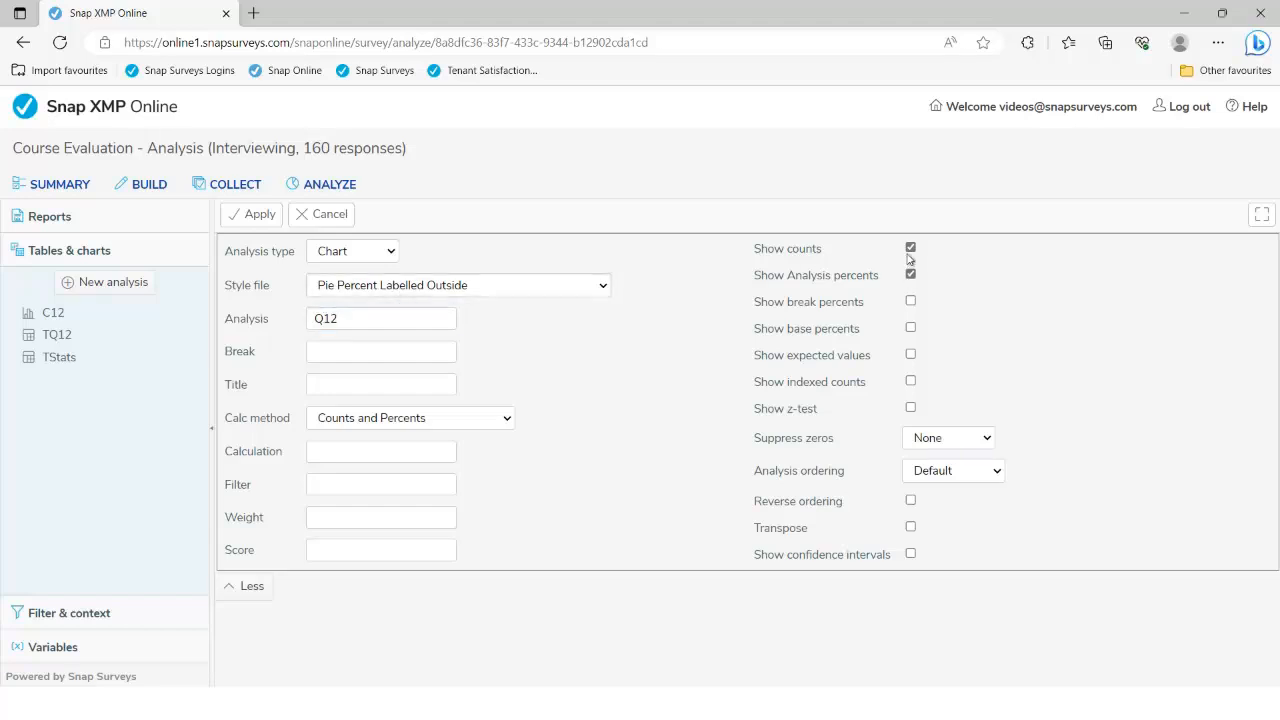
left_click(908, 248)
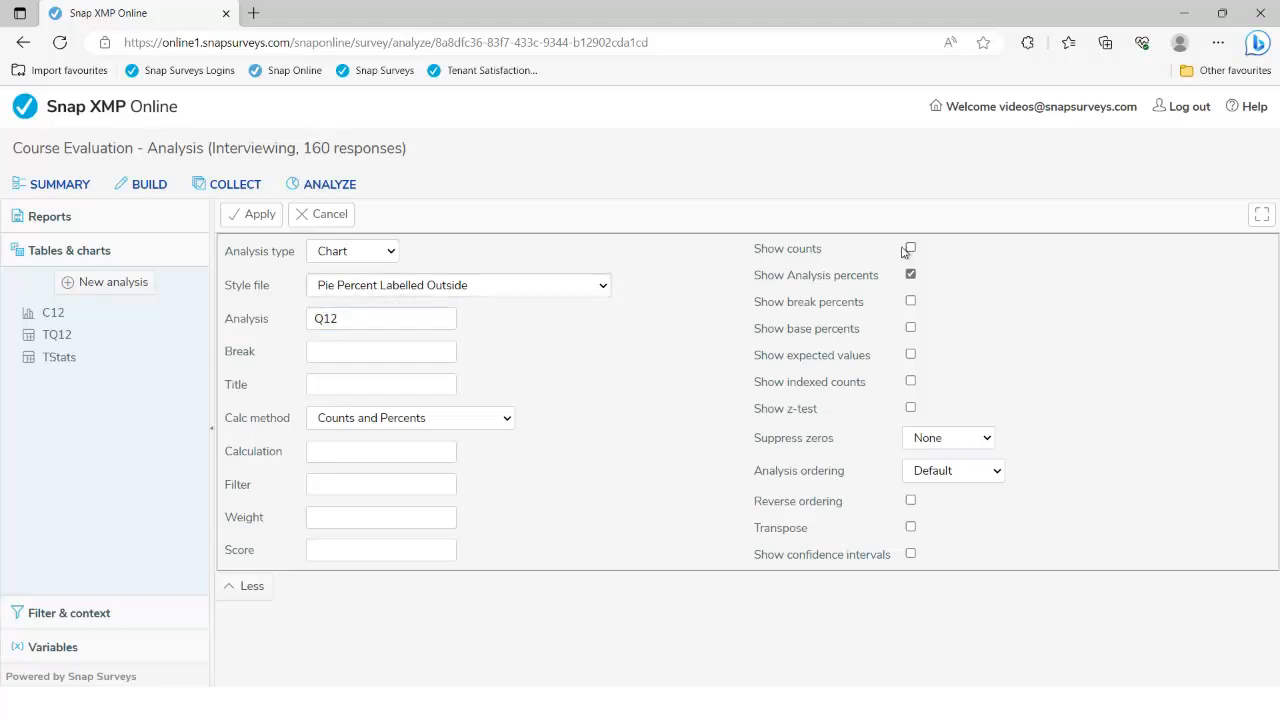
left_click(258, 215)
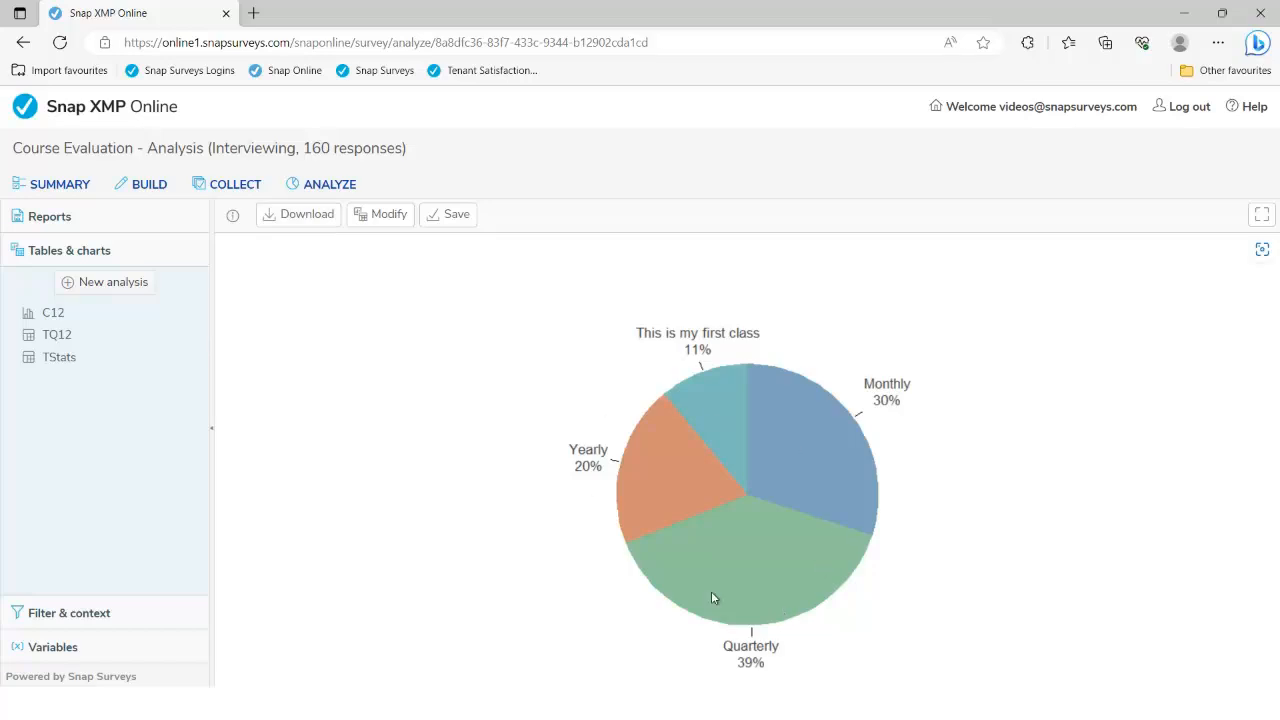
Add Q21 as the break question and regenerate, giving five separate Q12 pies
left_click(389, 224)
left_click(337, 349)
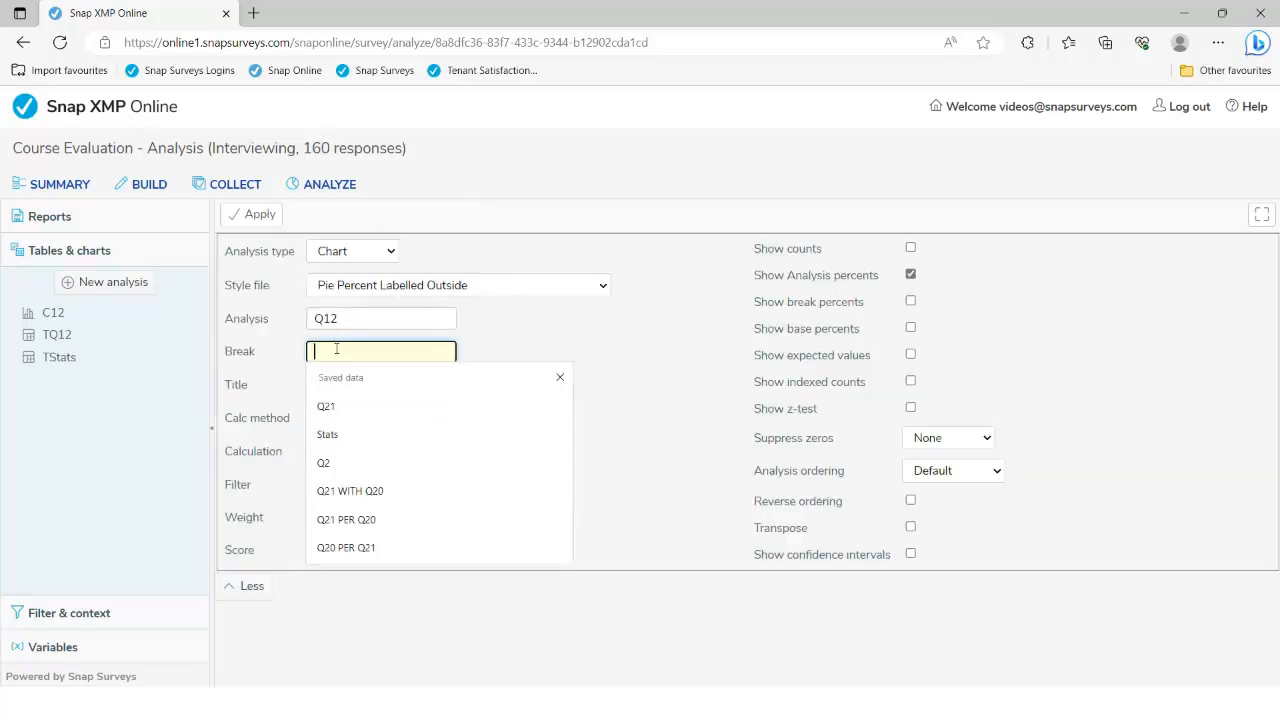
type("Q")
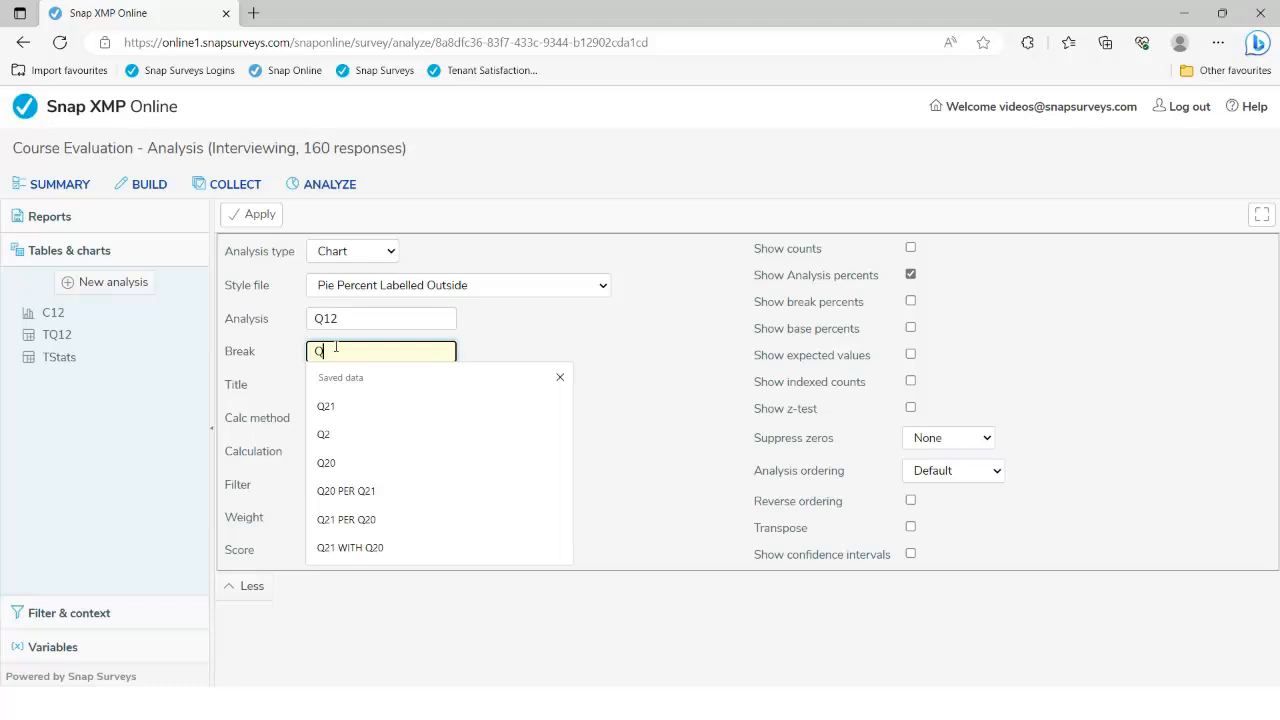
type("21")
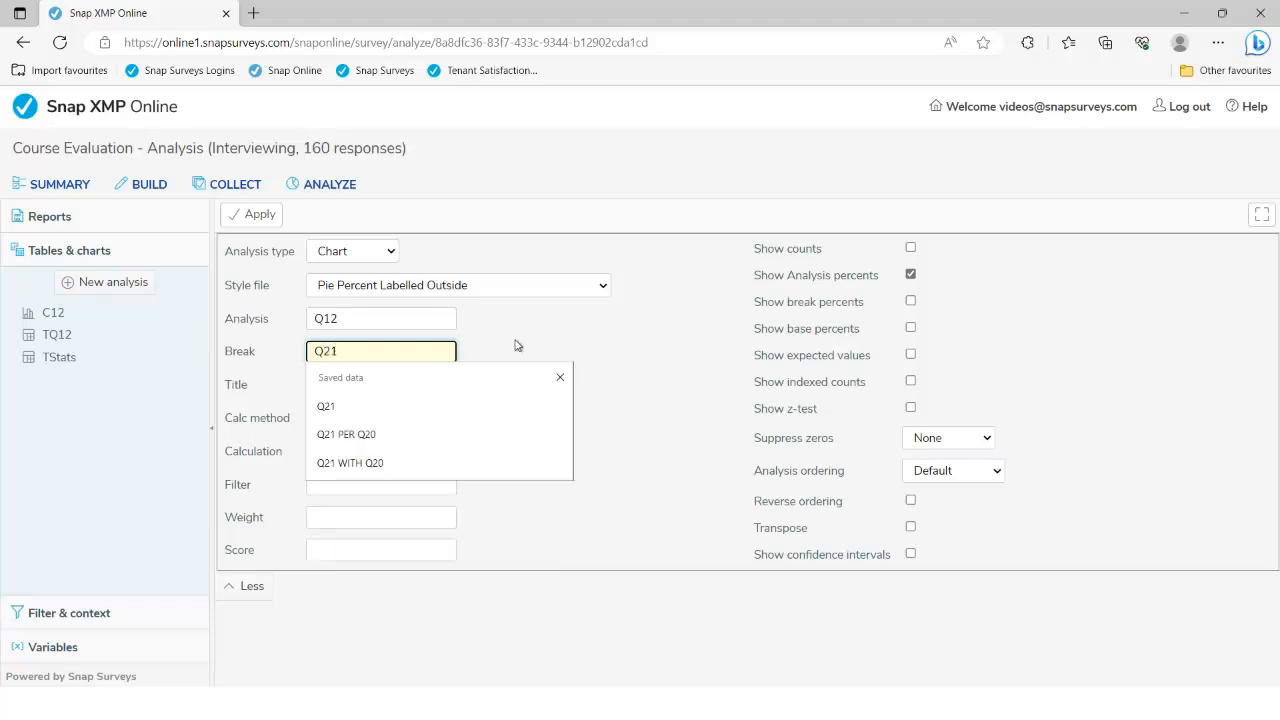
left_click(515, 345)
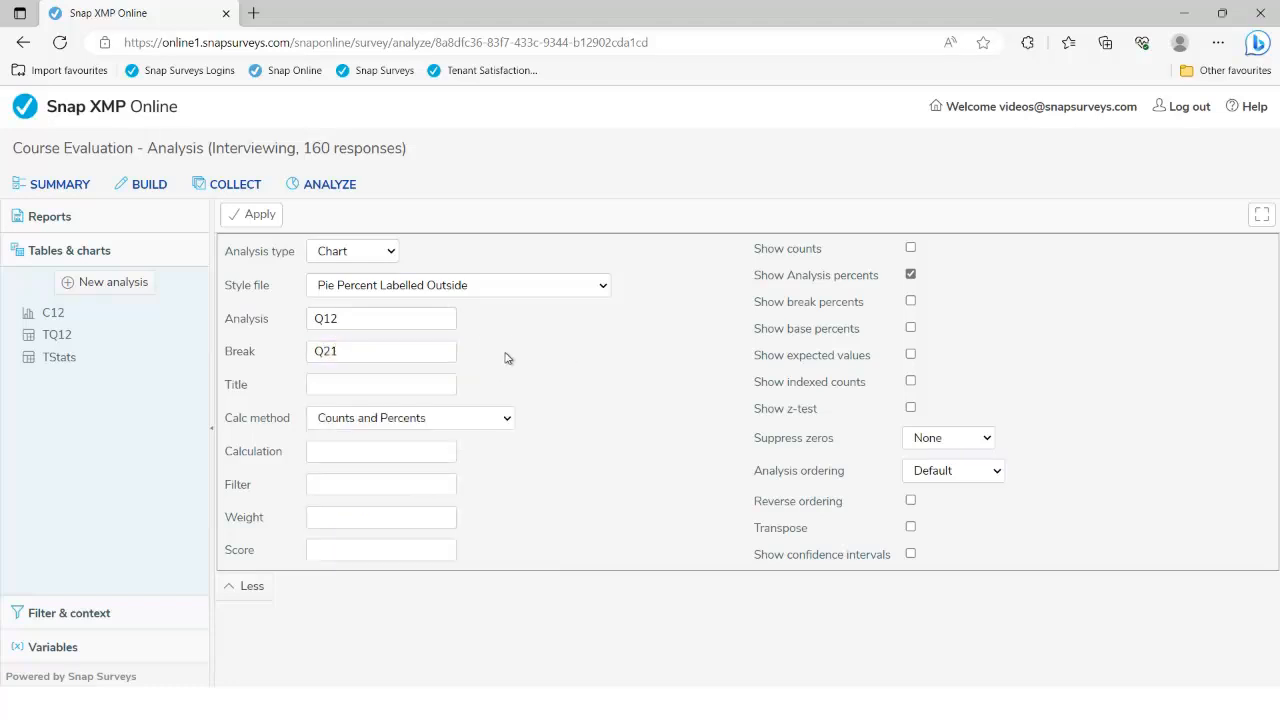
left_click(245, 217)
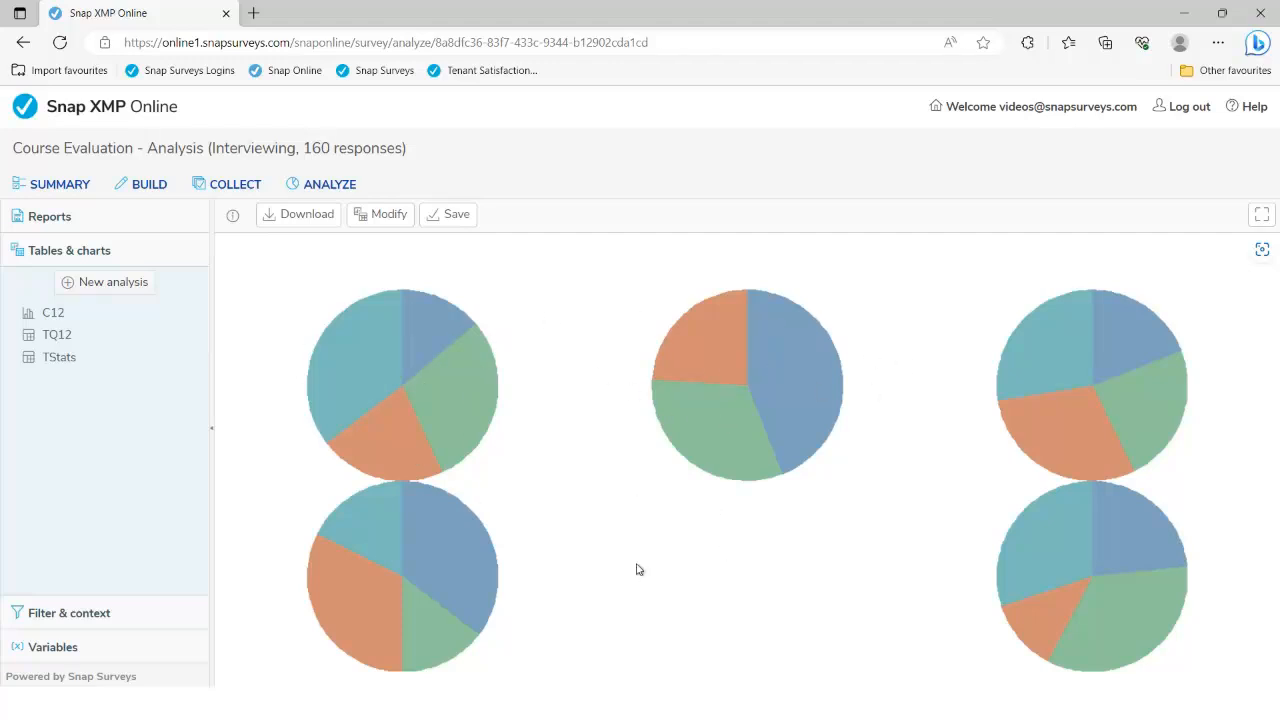
Restyle the pies as Pie Percent Labelled Inside with zeros suppressed on both axes
left_click(389, 216)
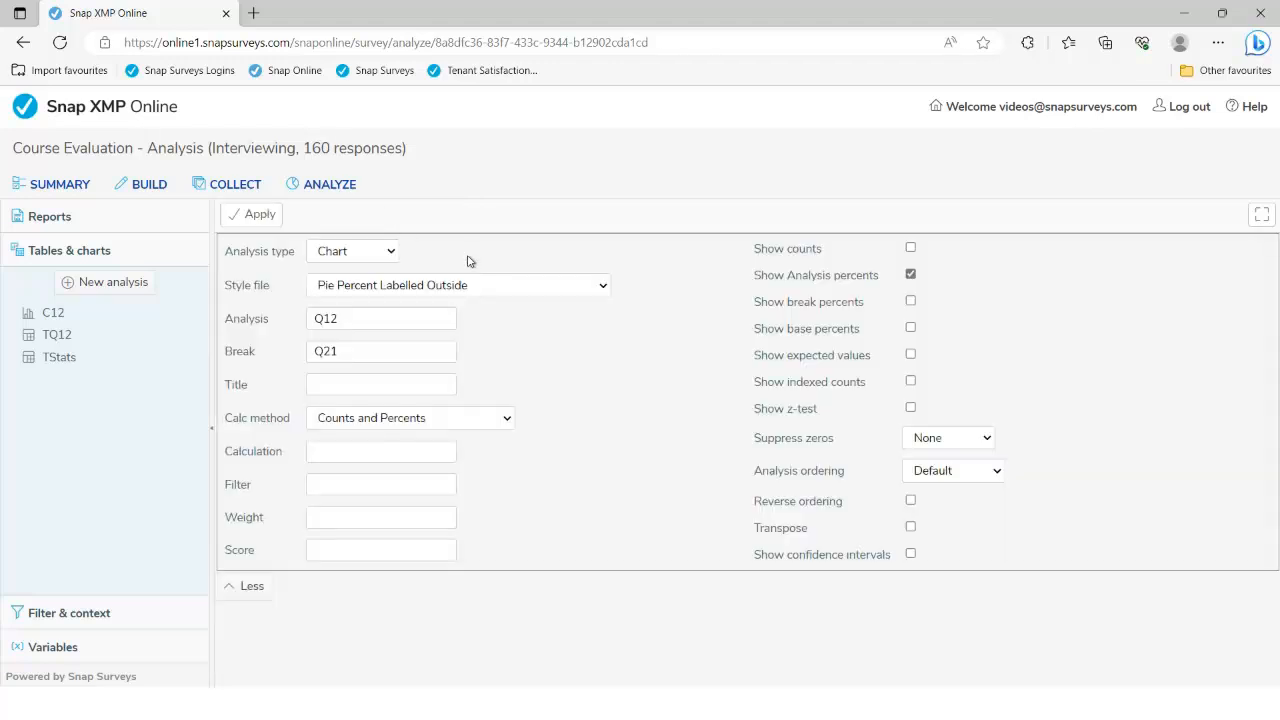
left_click(603, 287)
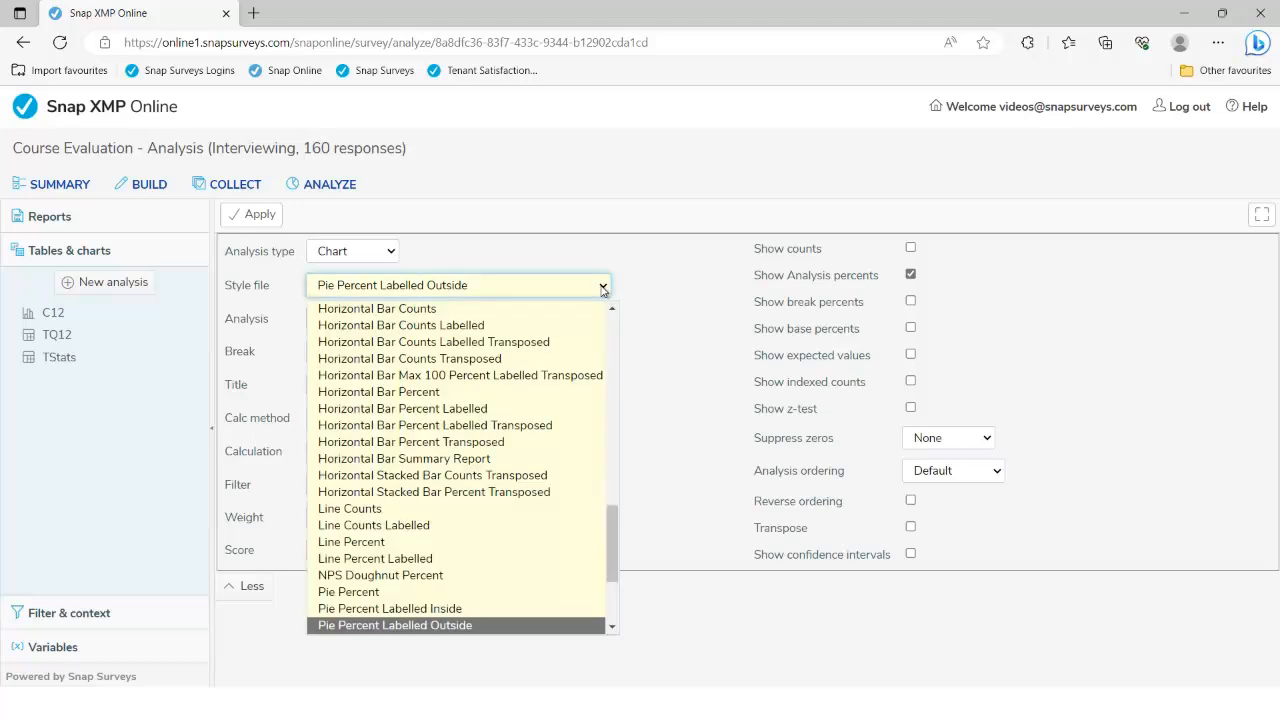
scroll(610, 566, "down", 1)
scroll(610, 564, "down", 2)
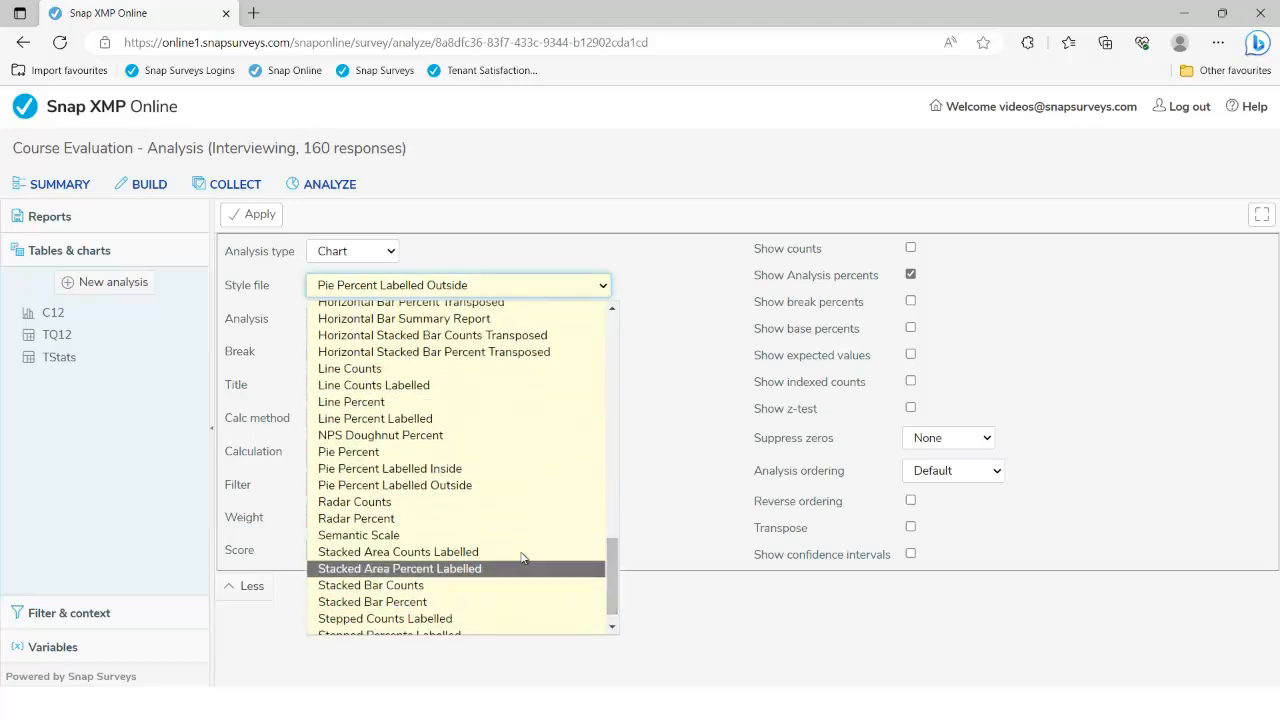
left_click(428, 470)
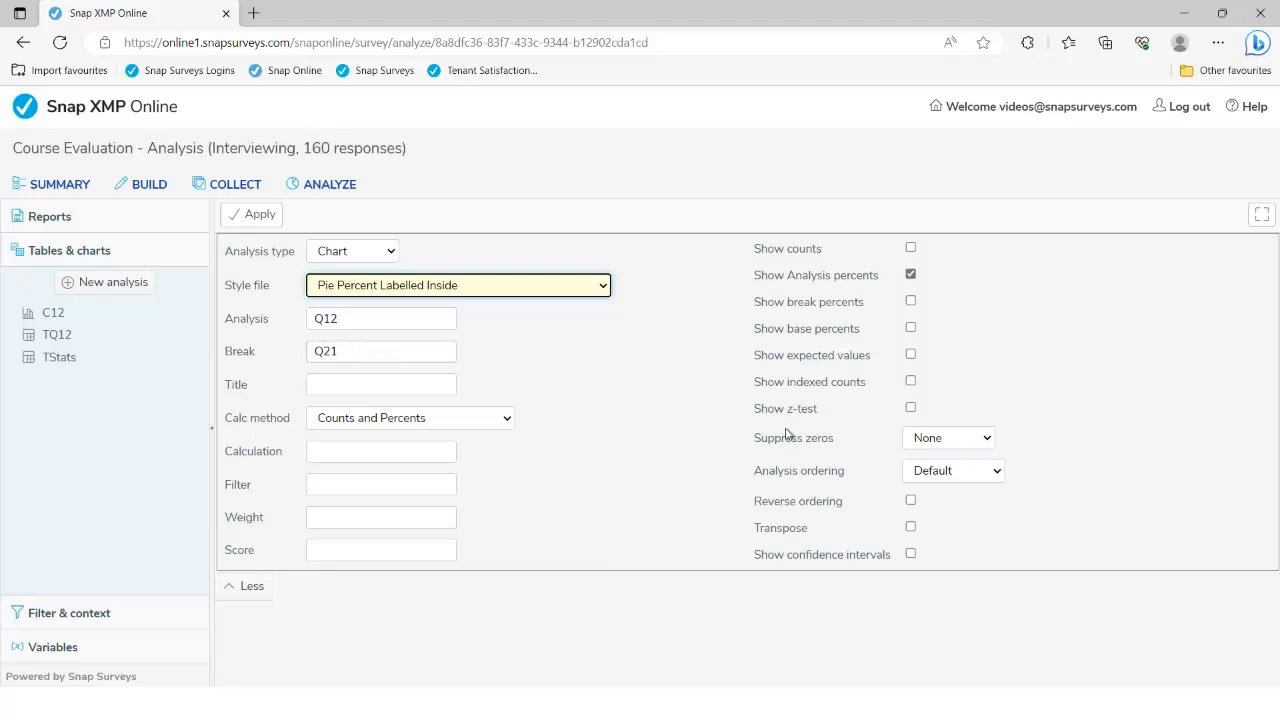
left_click(927, 441)
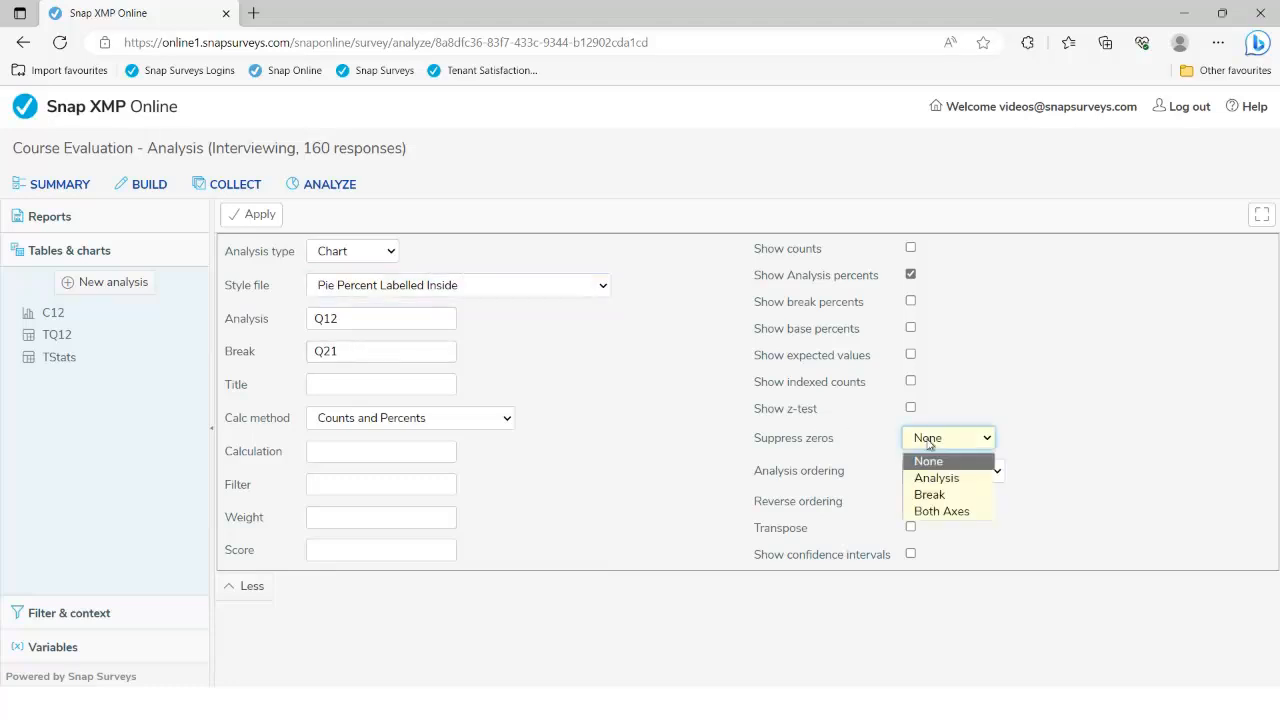
left_click(936, 513)
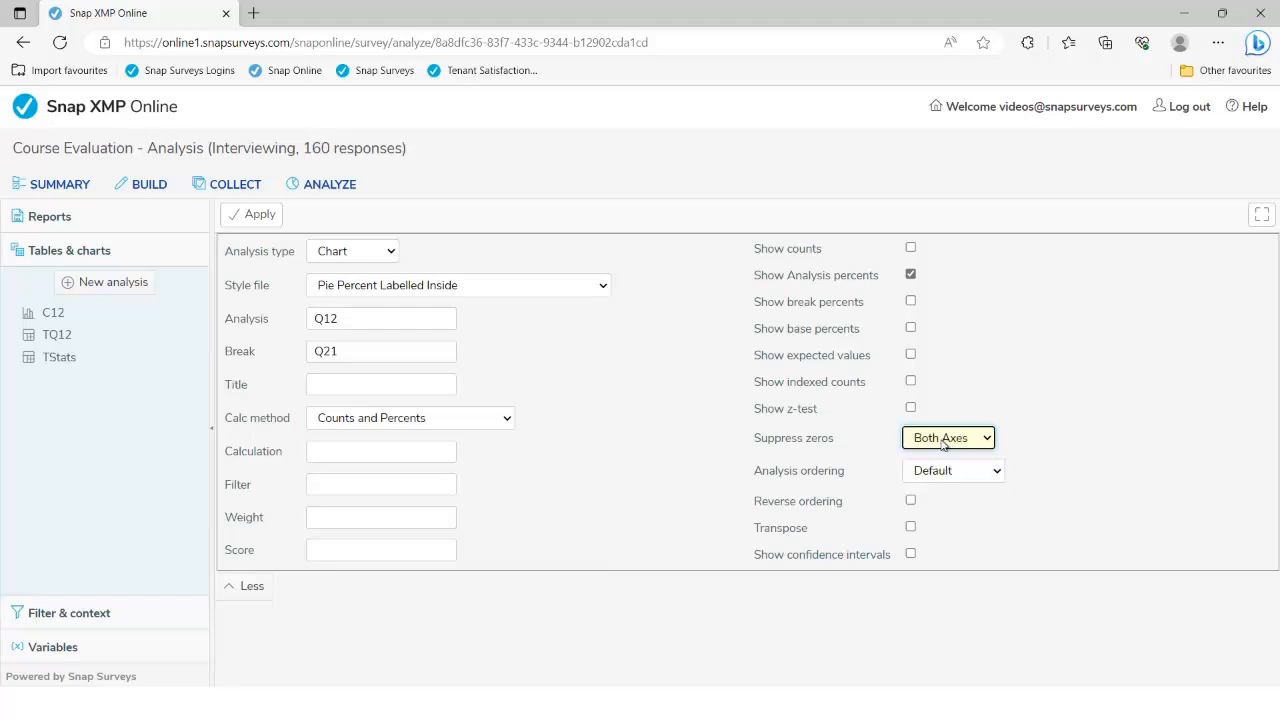
left_click(254, 219)
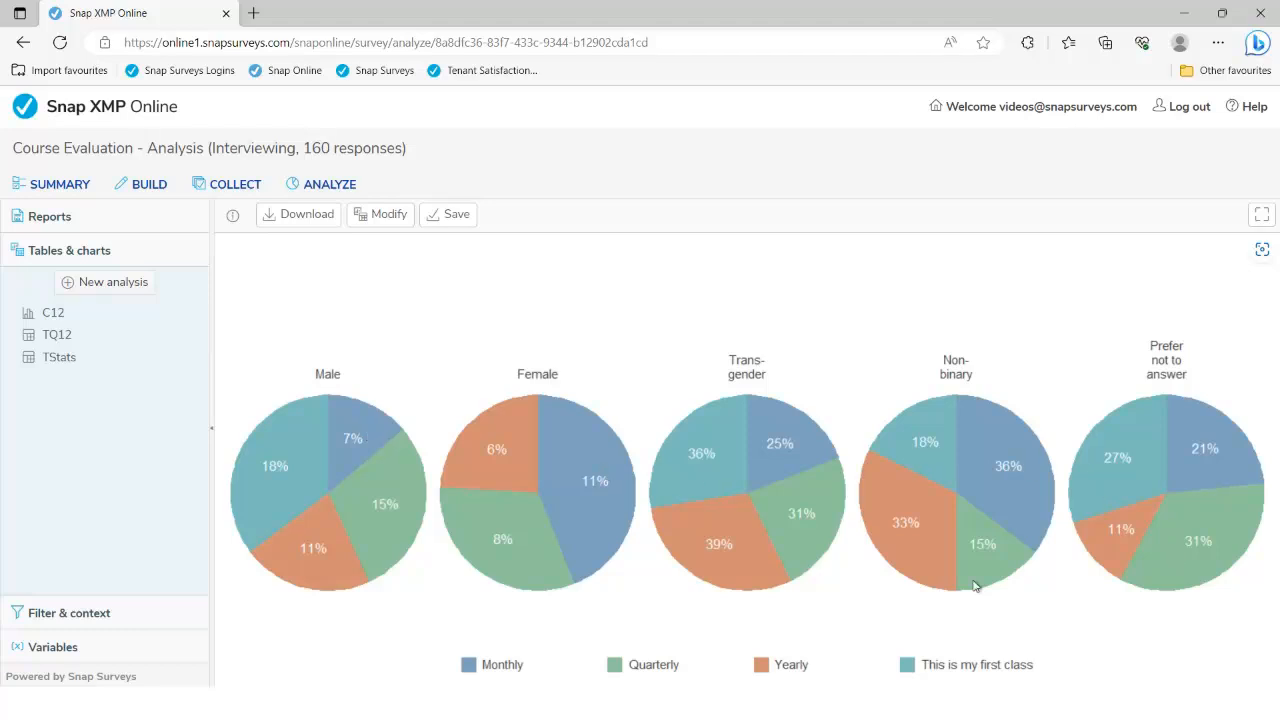
Re-enter Q21 as the break and show break percents instead of analysis percents on the pies
left_click(366, 220)
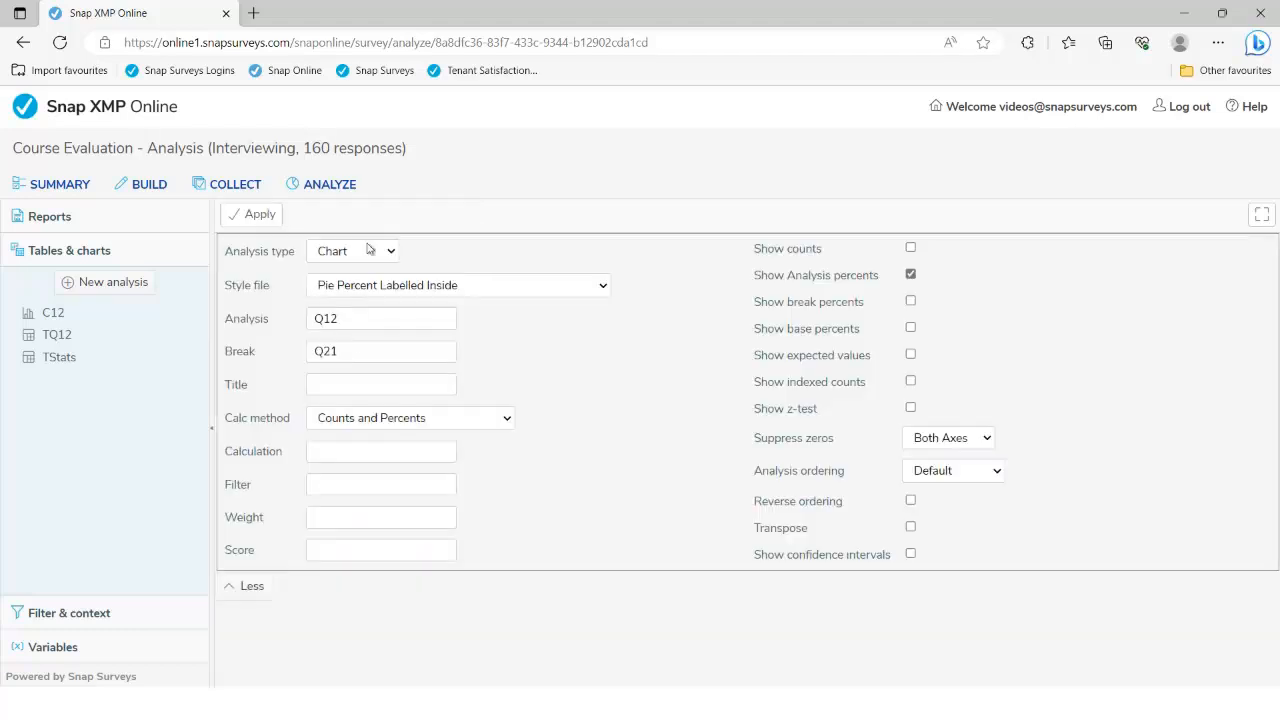
left_click(351, 351)
key("BackSpace")
type("1")
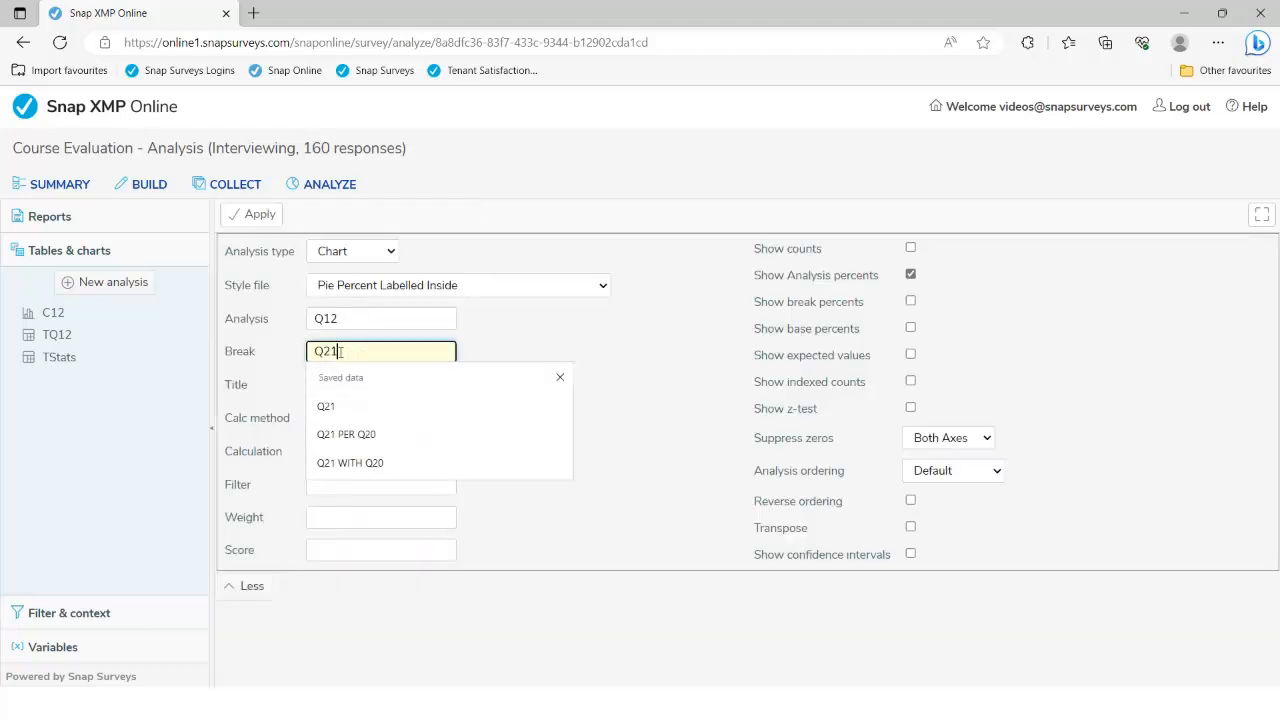
left_click_drag(340, 352, 309, 351)
left_click(350, 352)
left_click(520, 355)
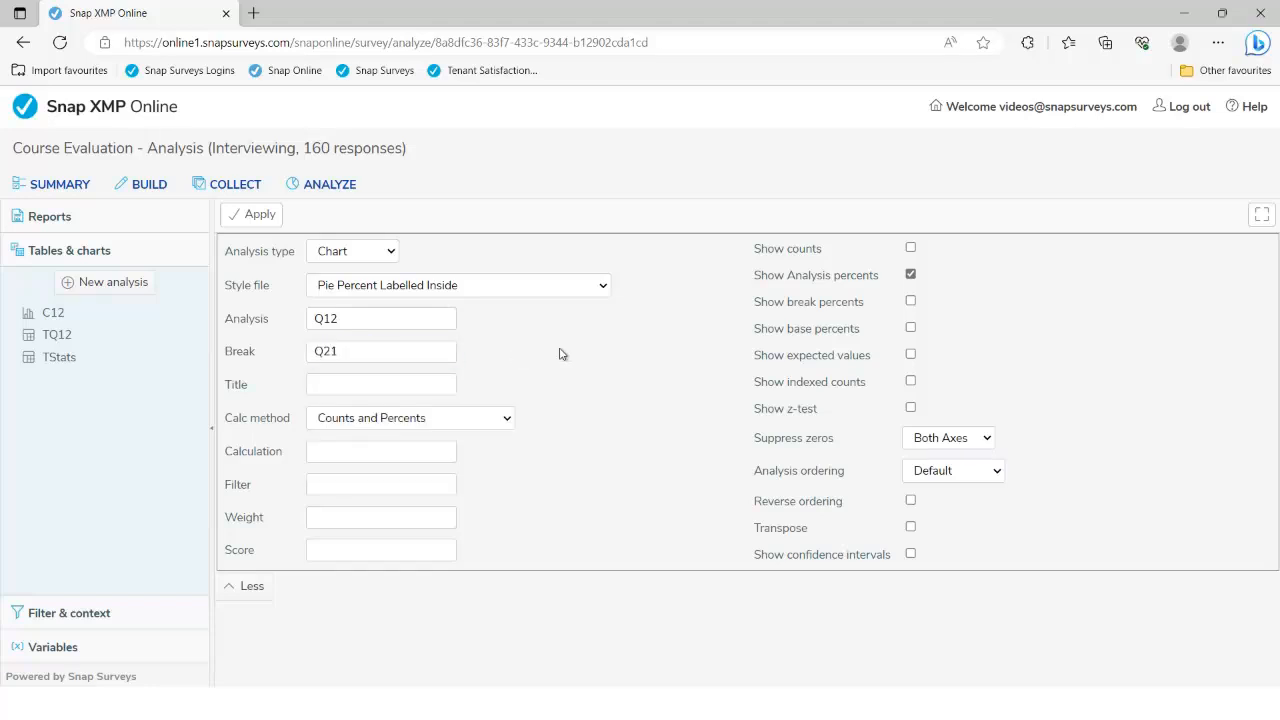
left_click(910, 301)
left_click(910, 274)
left_click(260, 219)
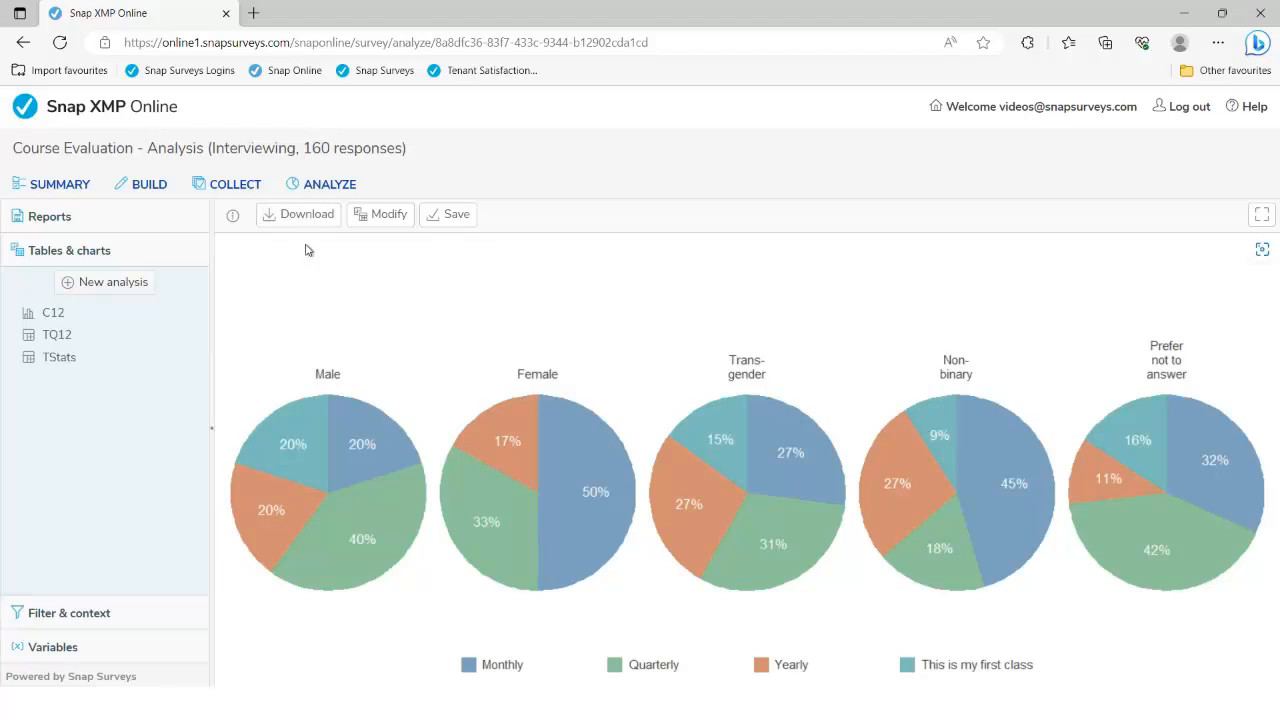
Review the pie chart's style and Q12/Q21 fields without changes, then begin a new blank analysis
left_click(360, 222)
left_click(602, 288)
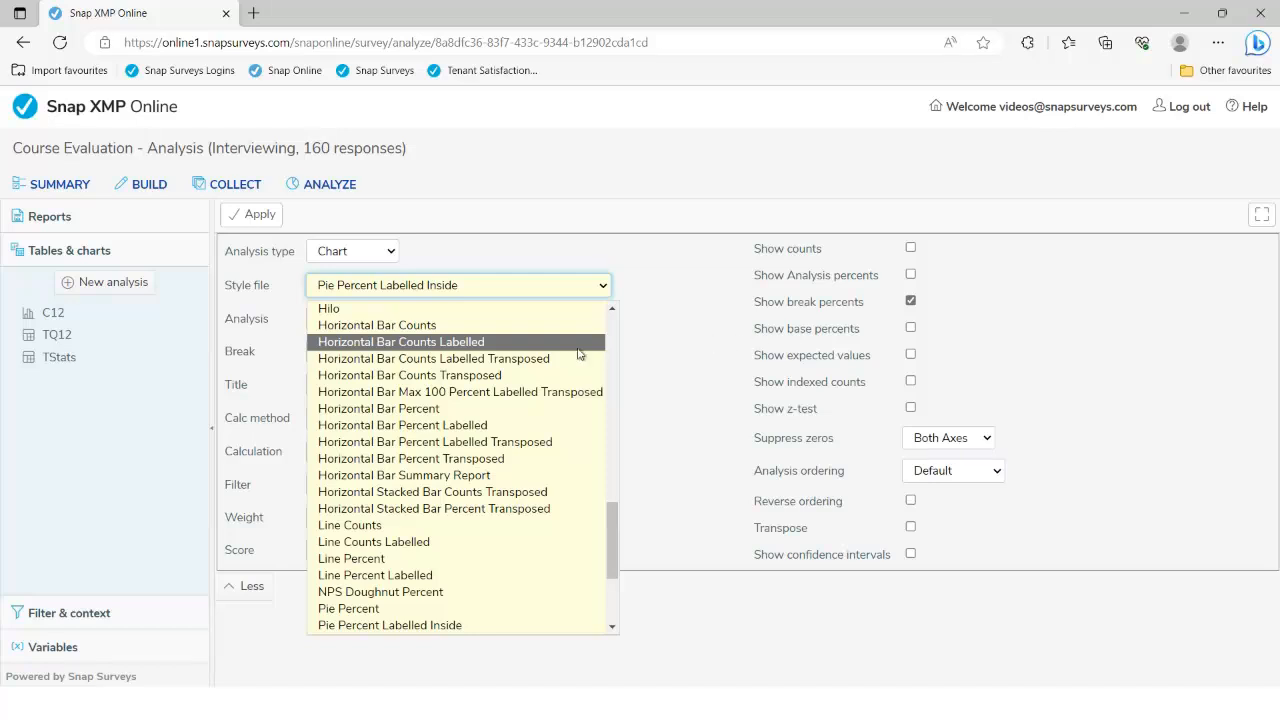
left_click(655, 350)
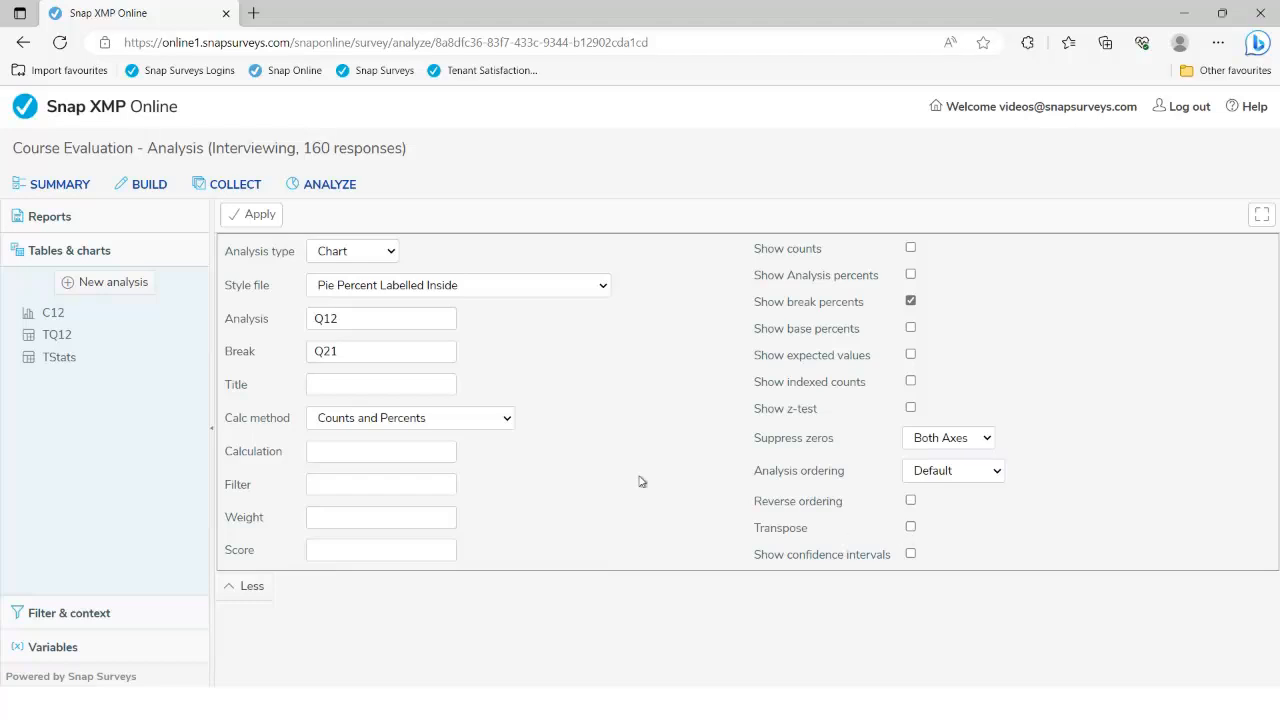
left_click(389, 319)
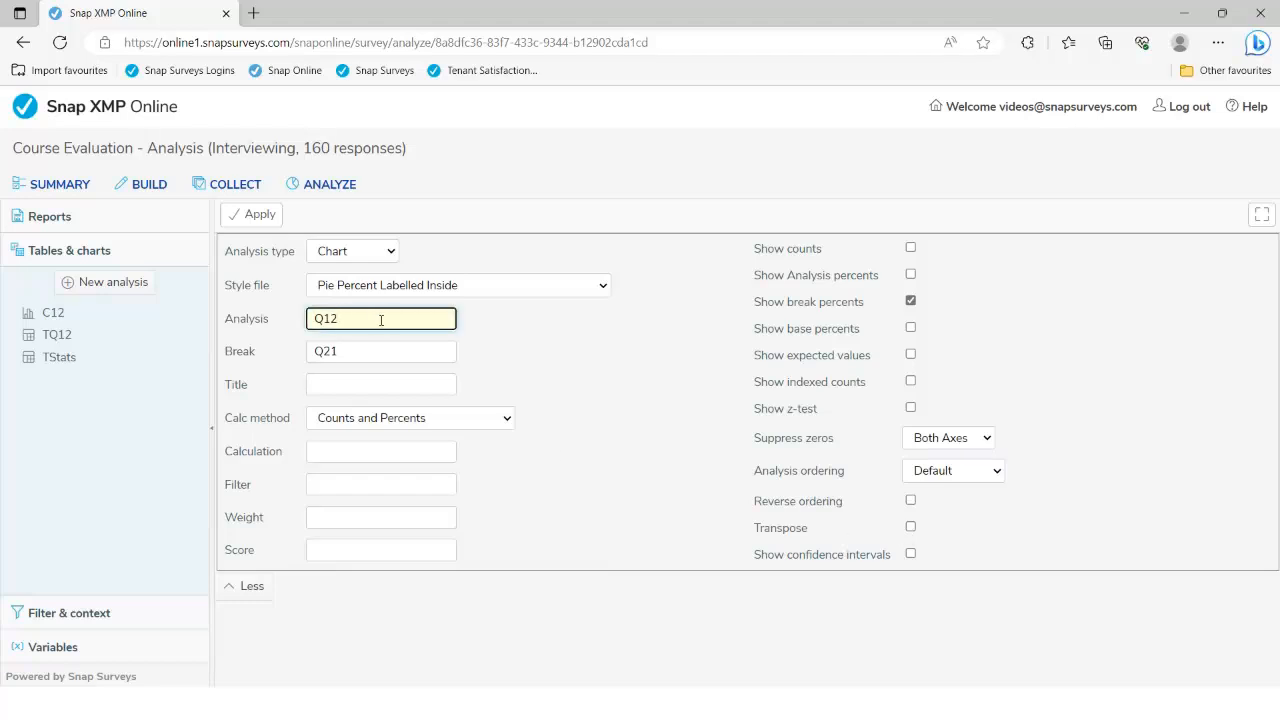
left_click_drag(381, 320, 260, 328)
left_click(371, 356)
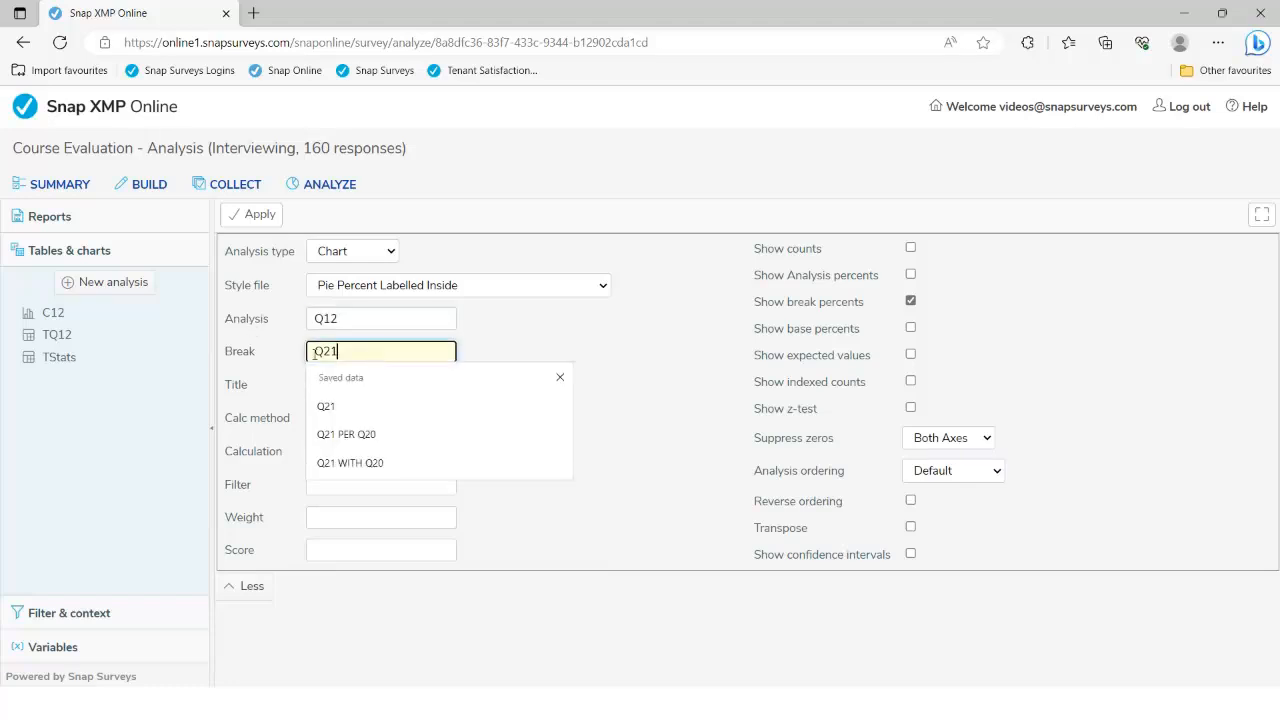
left_click(270, 353)
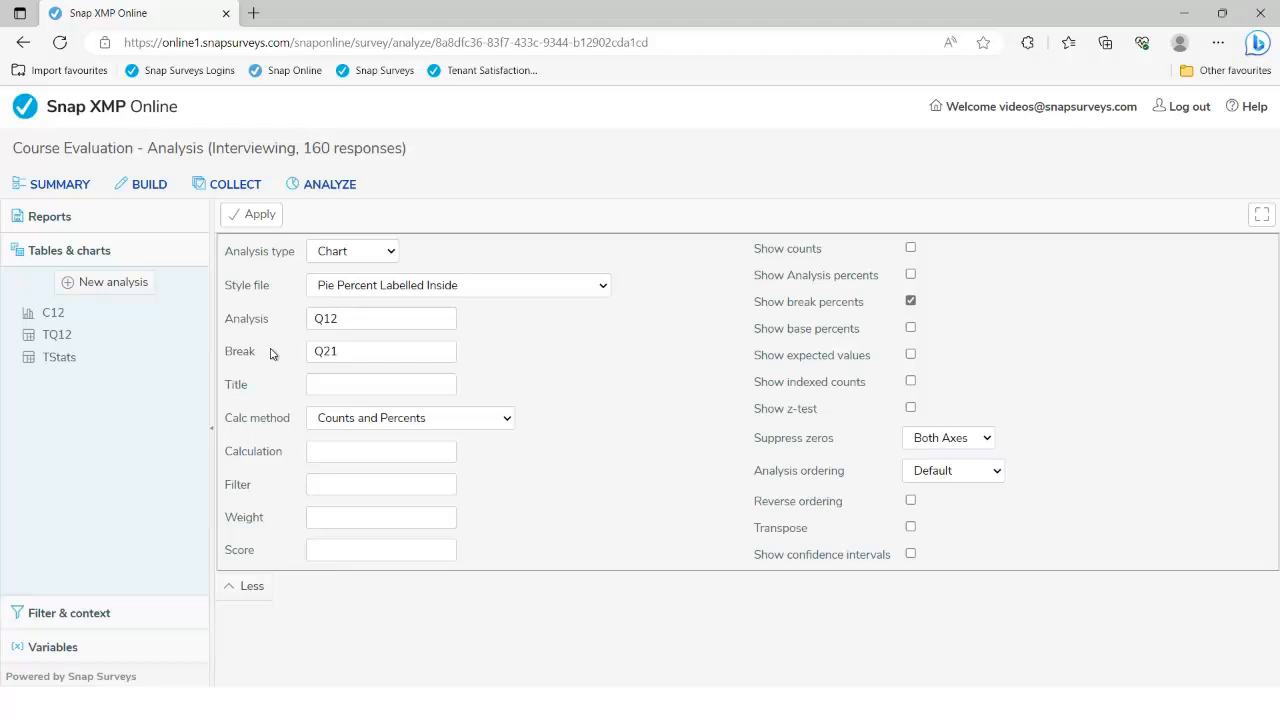
left_click(100, 285)
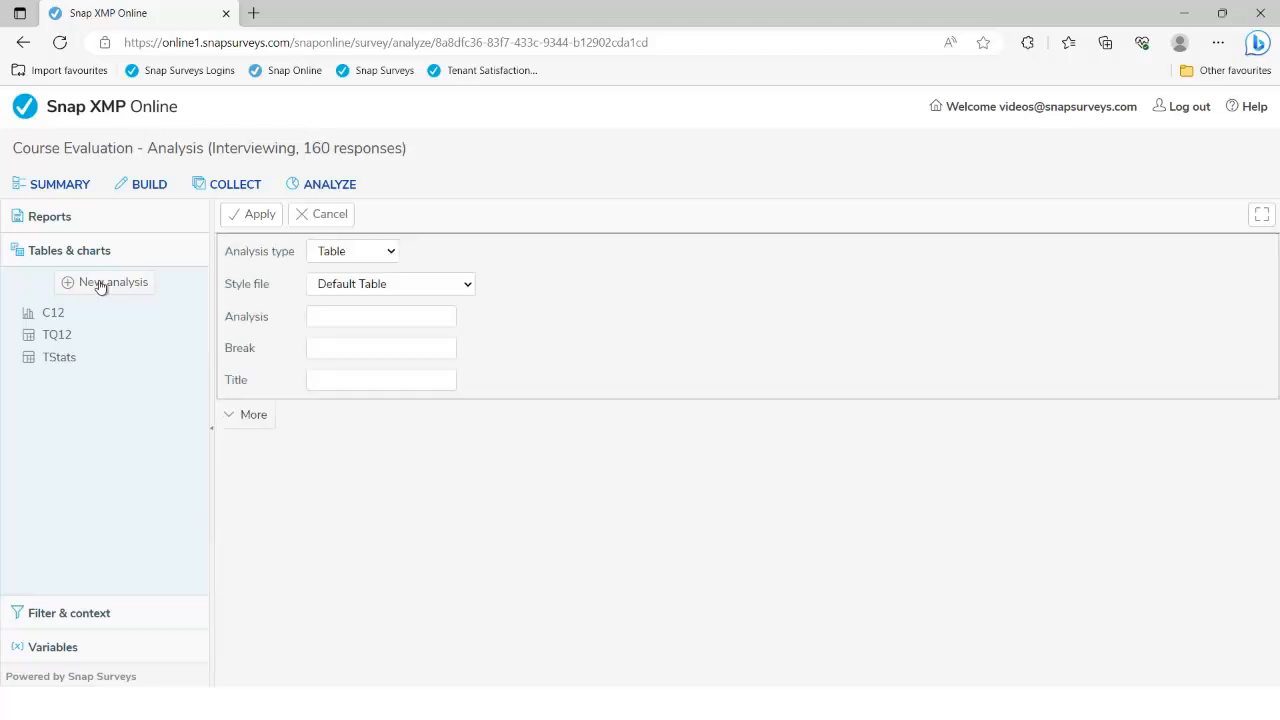
Make the new analysis a chart of the Q7a~Q7d question group
left_click(358, 258)
left_click(369, 292)
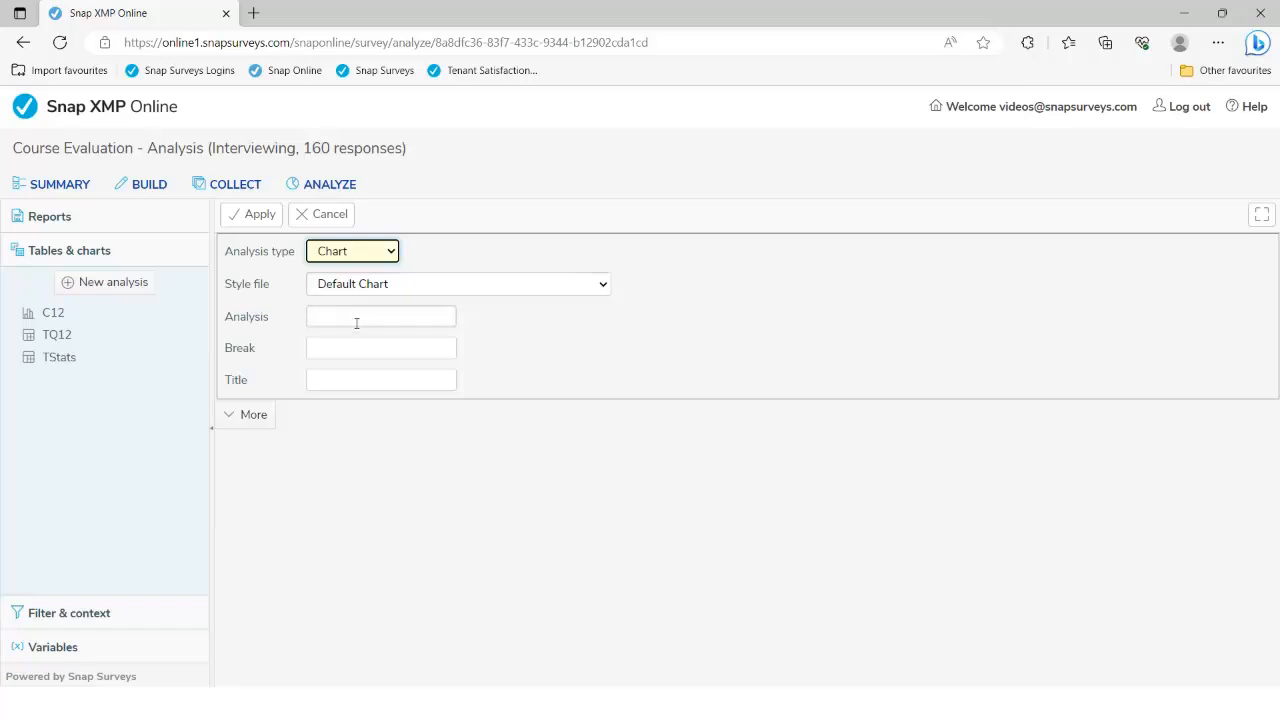
left_click(356, 323)
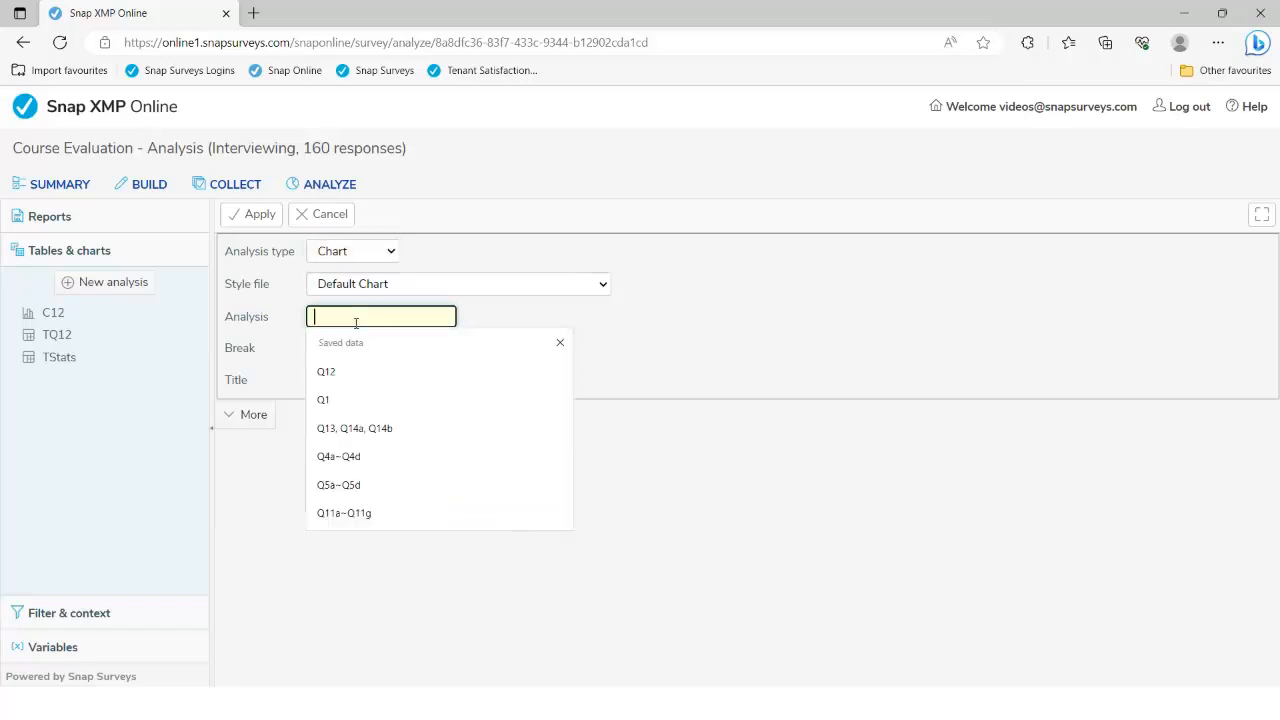
type("Q7a-Q7d")
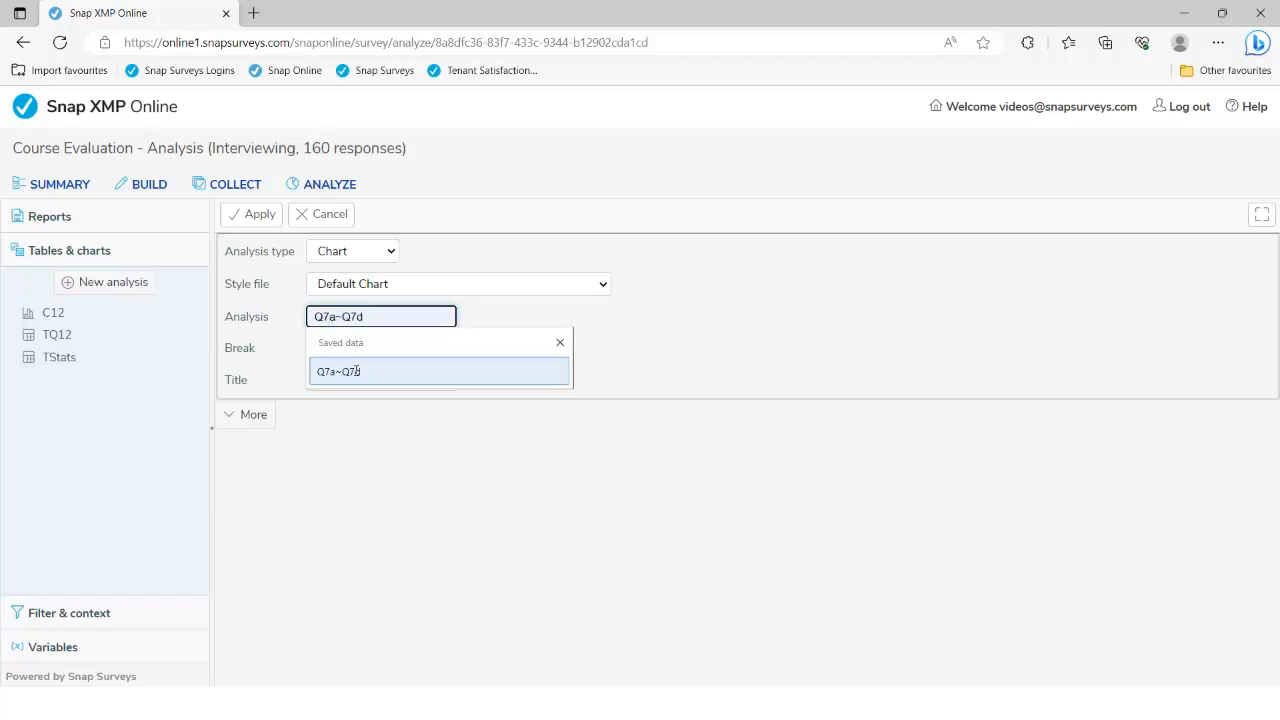
left_click(354, 368)
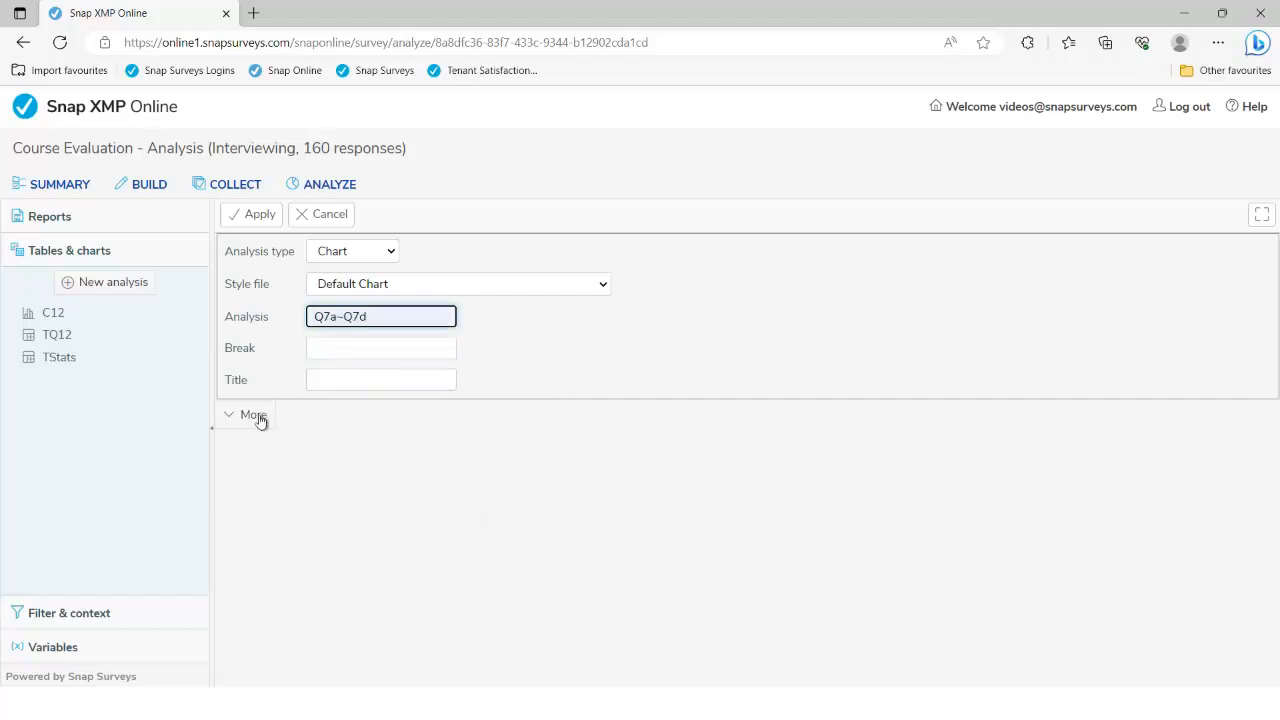
Use Horizontal Stacked Bar Percent Transposed style with analysis percents, no counts, transposed, and generate
left_click(255, 415)
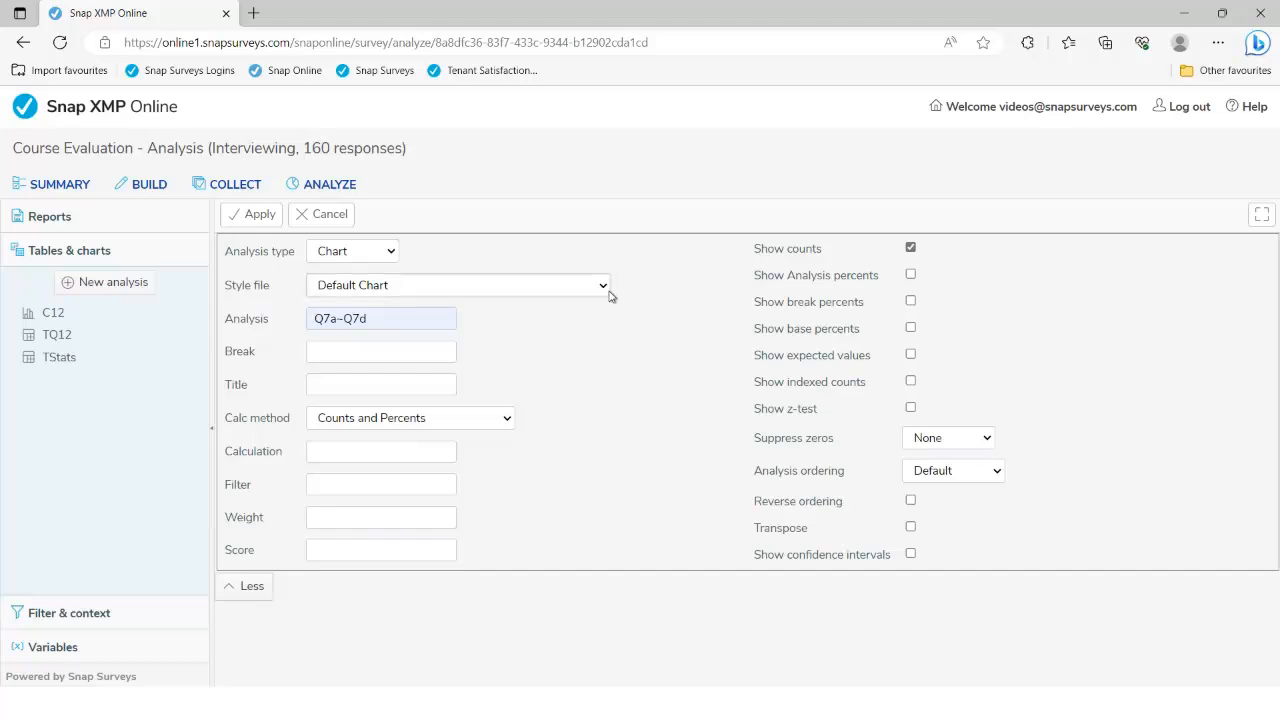
left_click(601, 288)
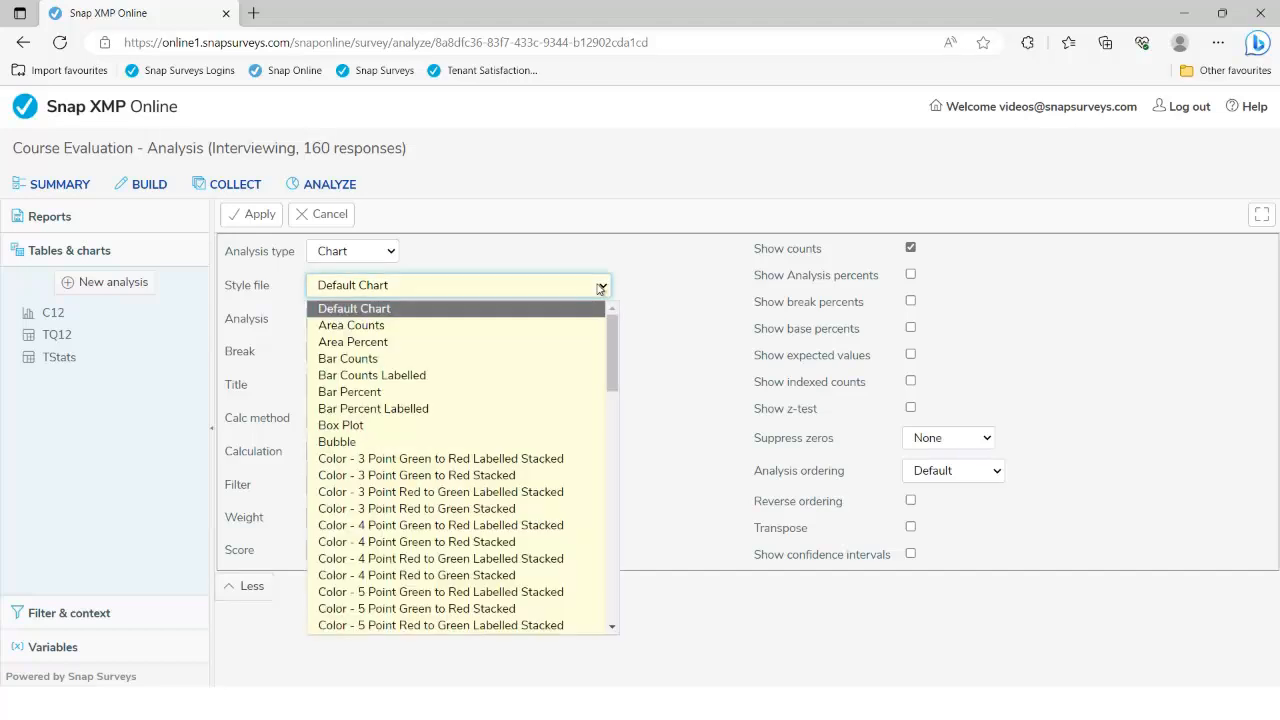
left_click_drag(614, 372, 614, 554)
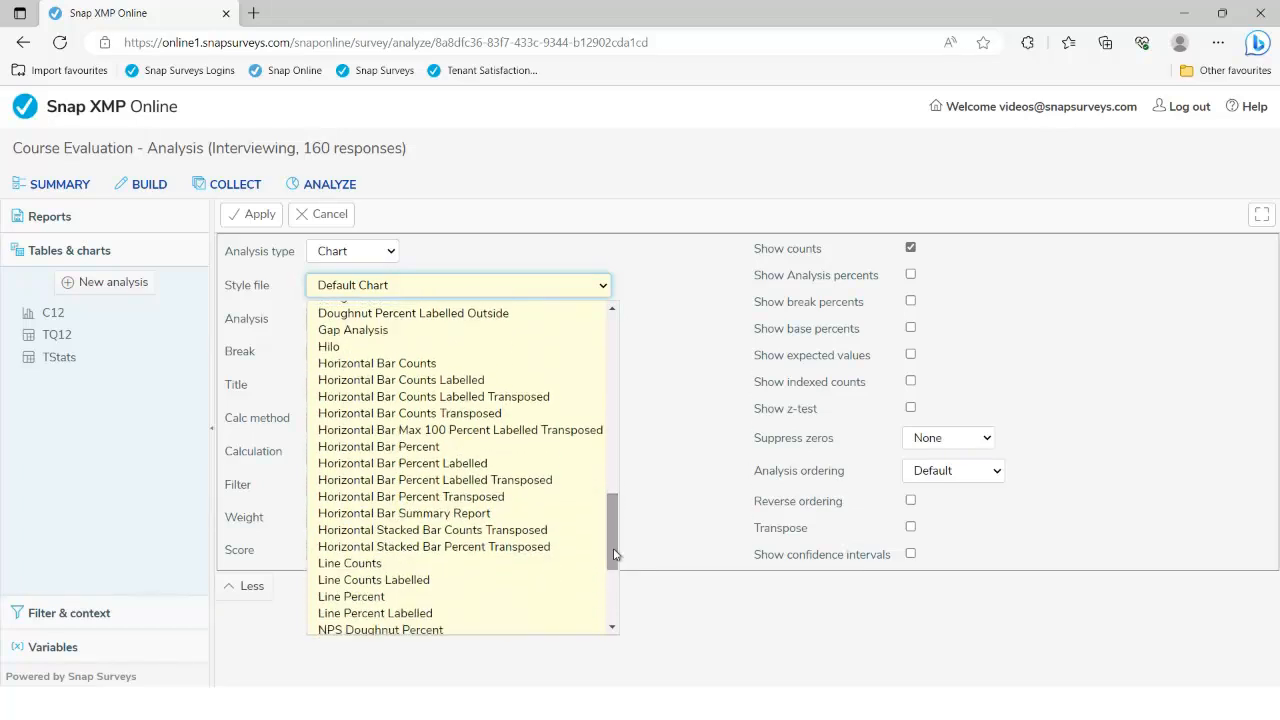
left_click(387, 547)
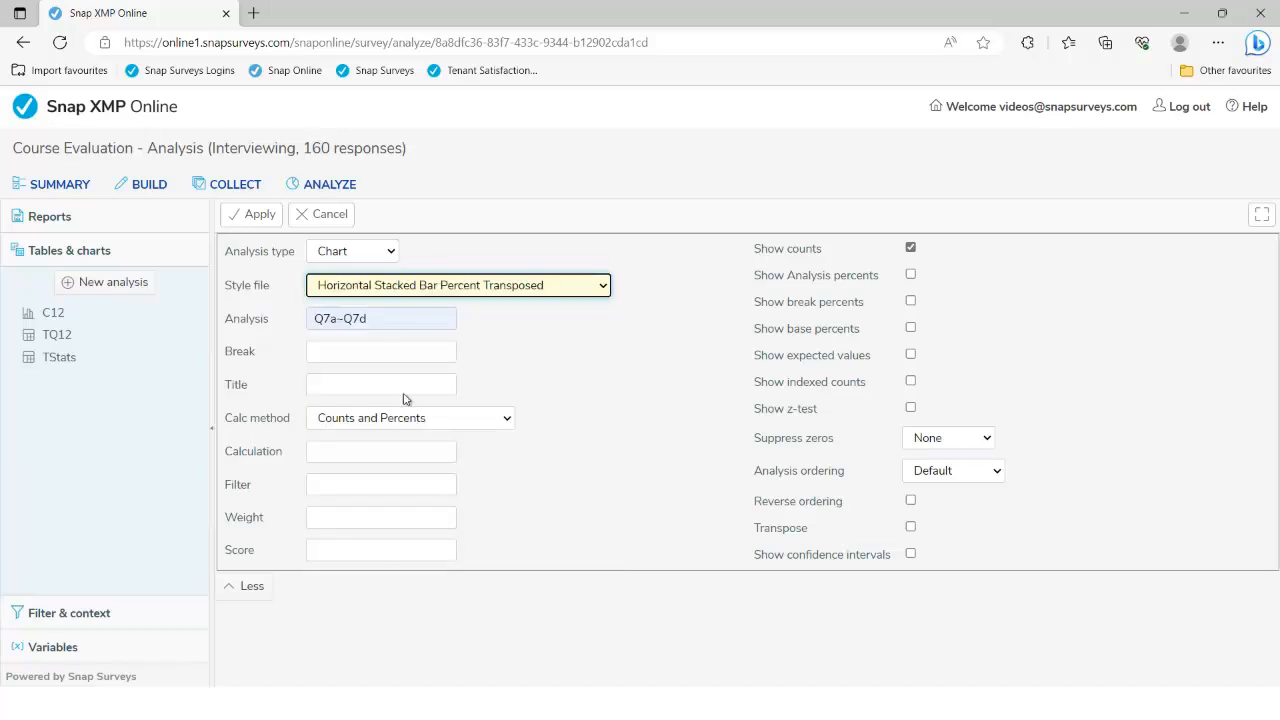
left_click(911, 275)
left_click(910, 248)
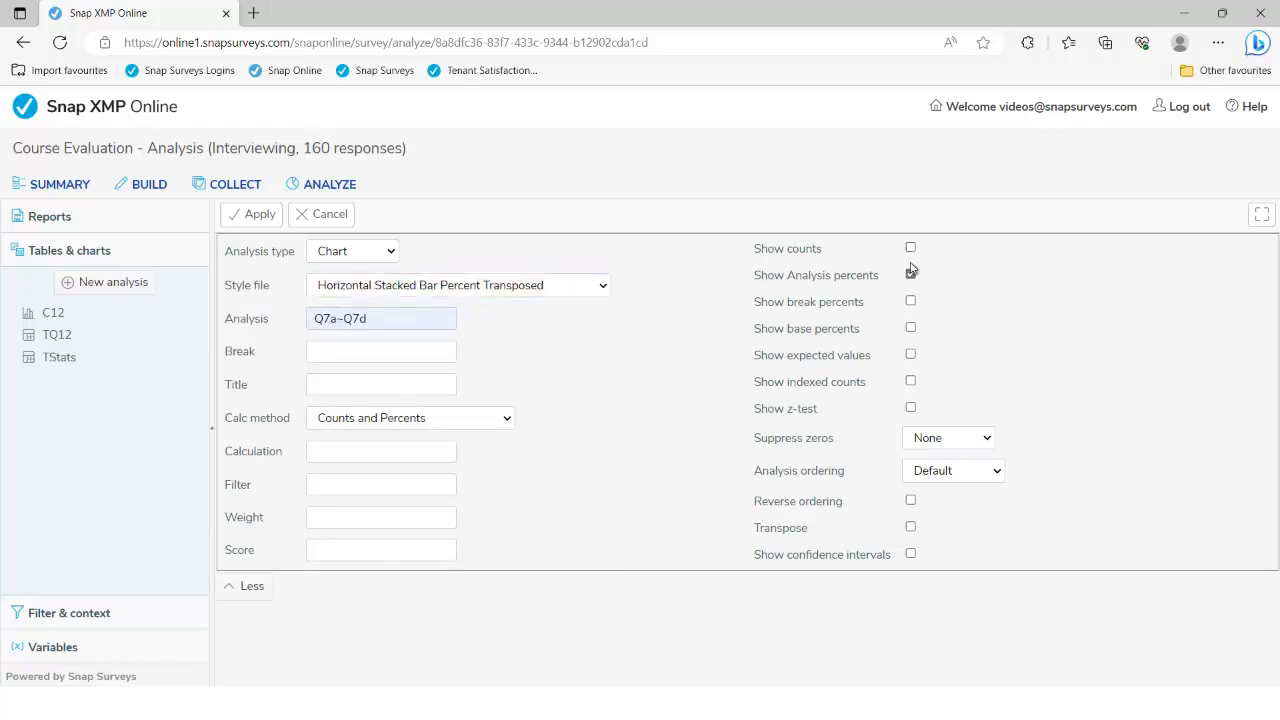
left_click(910, 527)
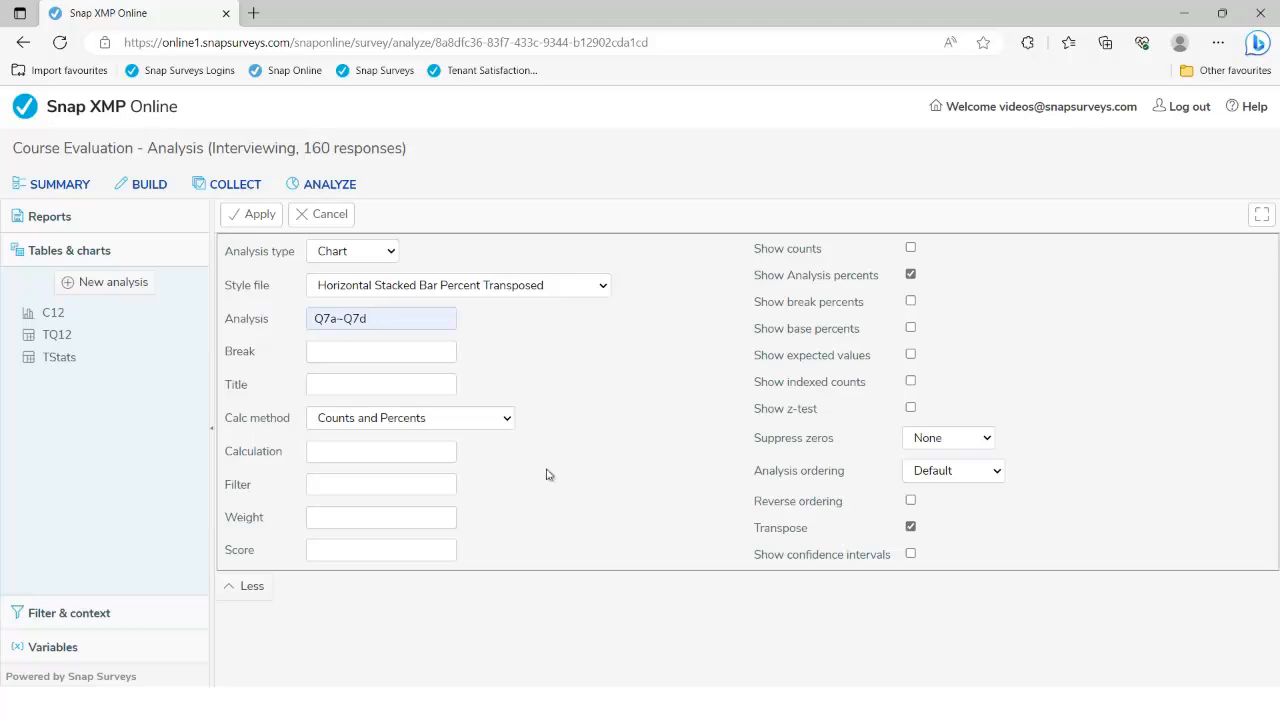
left_click(259, 214)
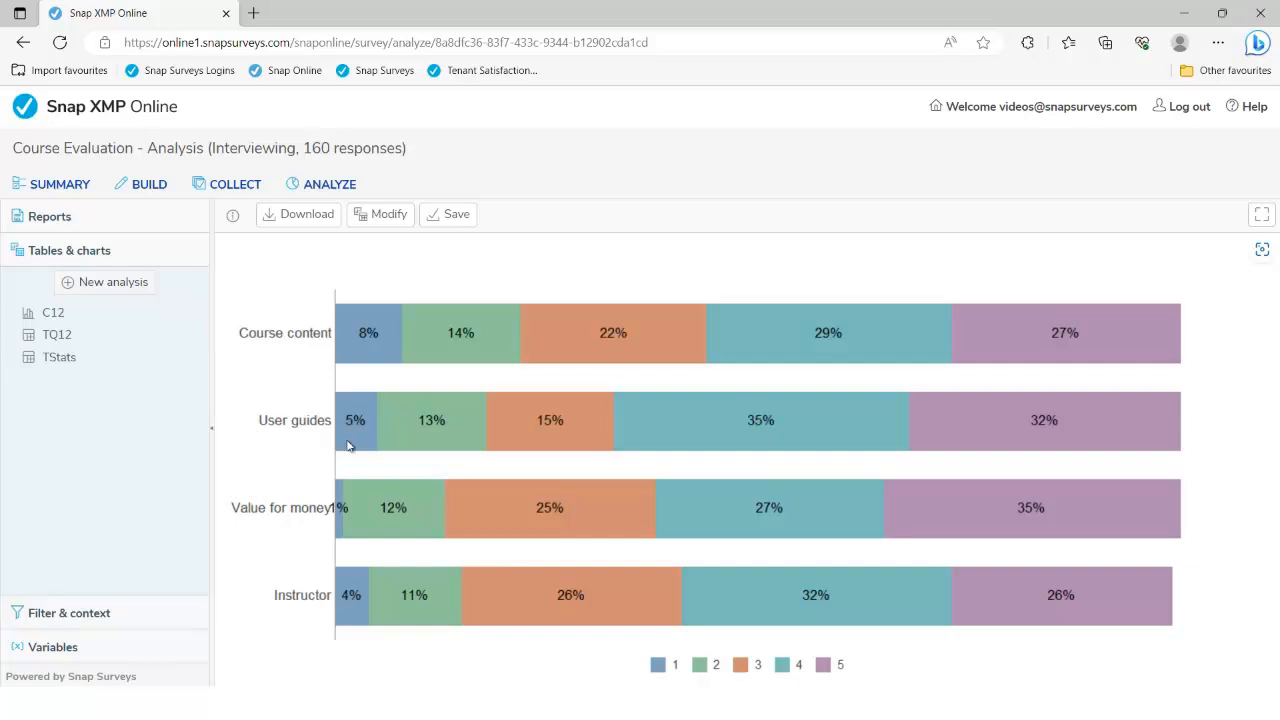
Change the analysis range from Q7a~Q7d to Q11a~Q11g and regenerate the chart
left_click(390, 216)
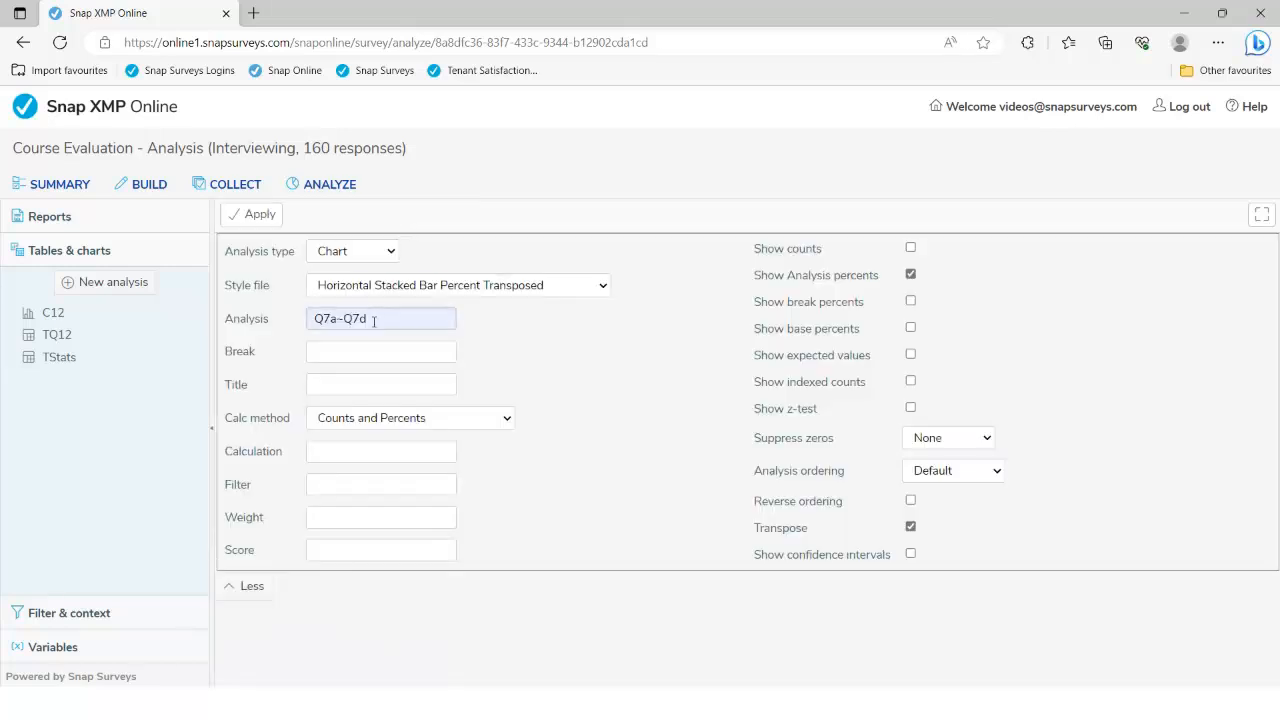
left_click(338, 320)
key("BackSpace")
key("BackSpace")
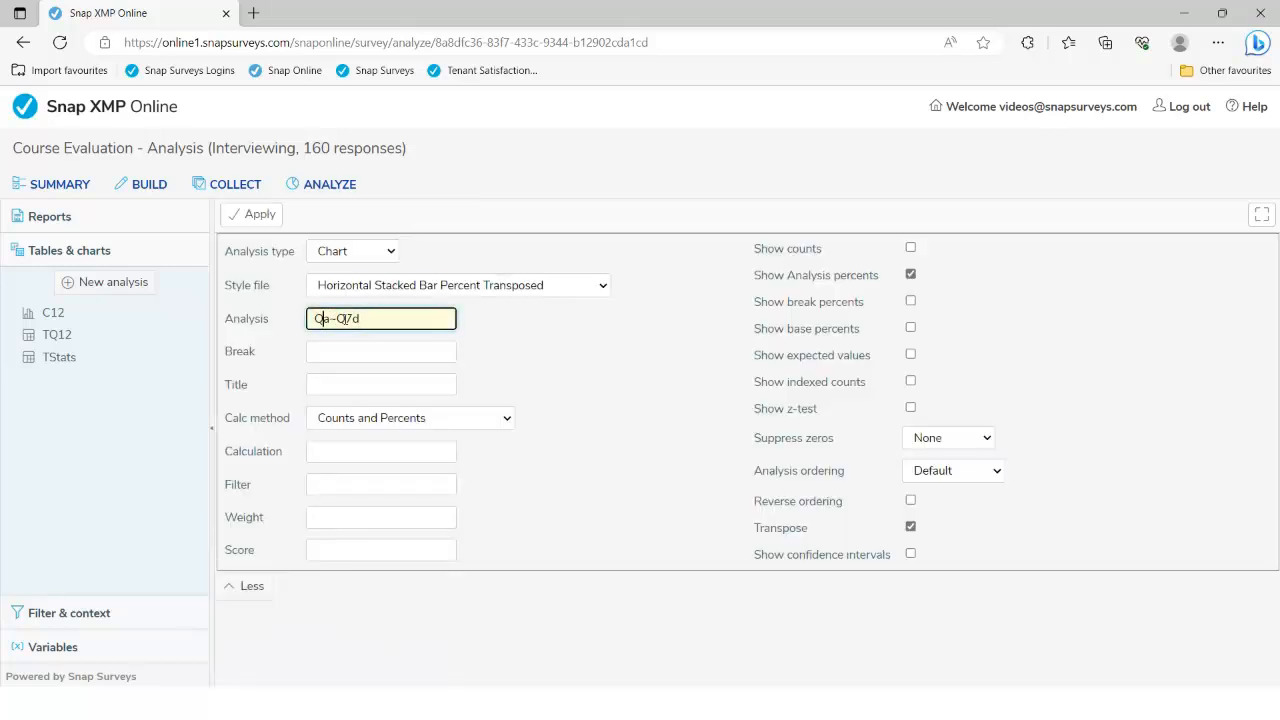
type("11a")
key("Delete")
type("11g")
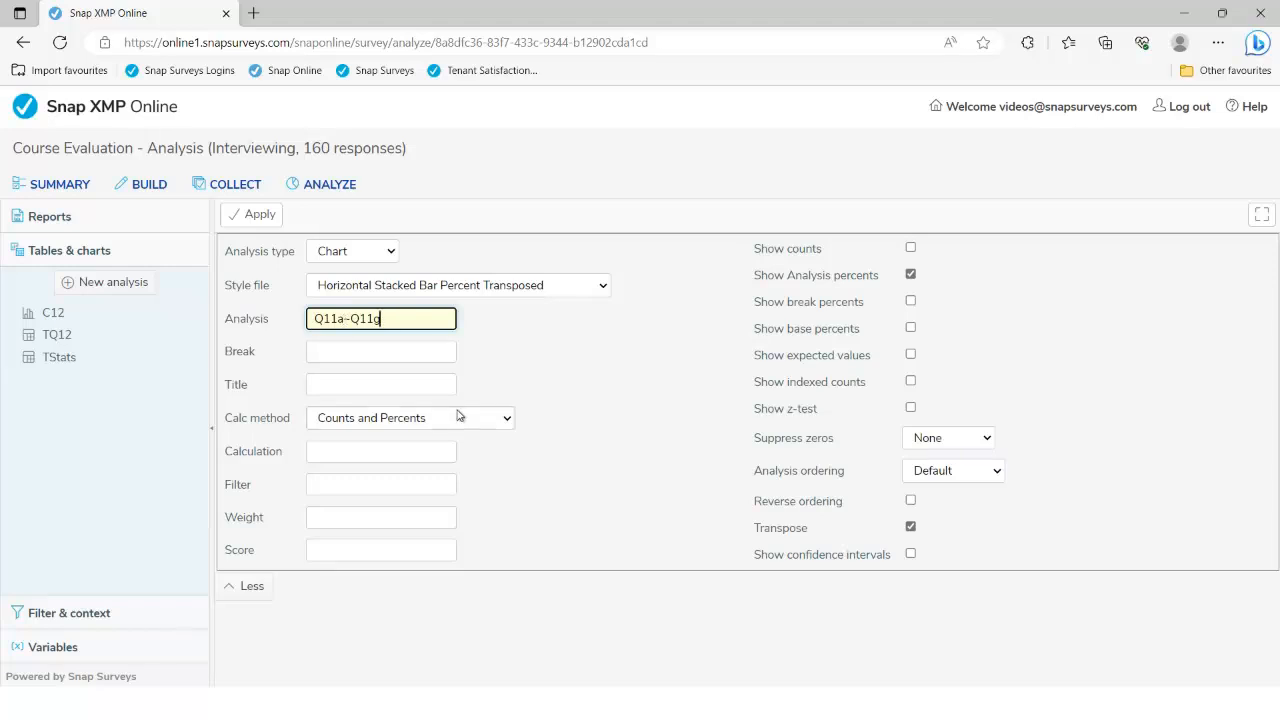
left_click(262, 215)
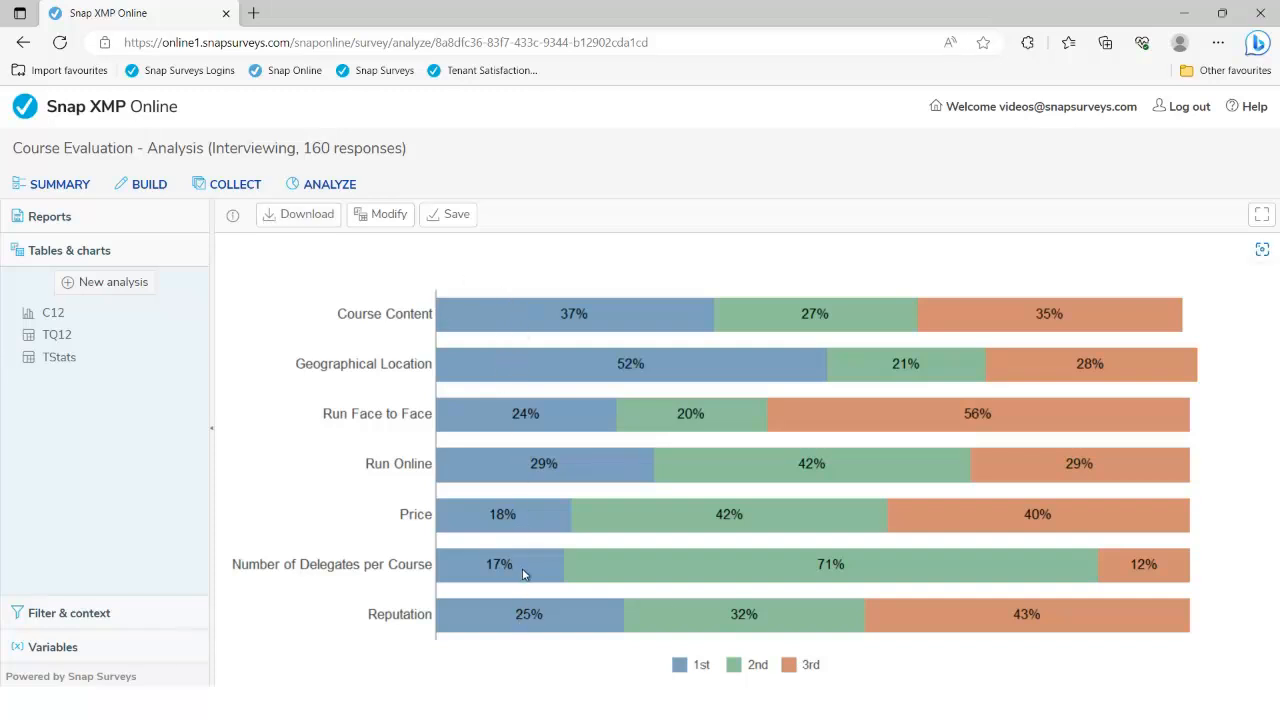
Set the Q11a–Q11g chart's analysis ordering to Column Count with index 1 and apply
left_click(391, 222)
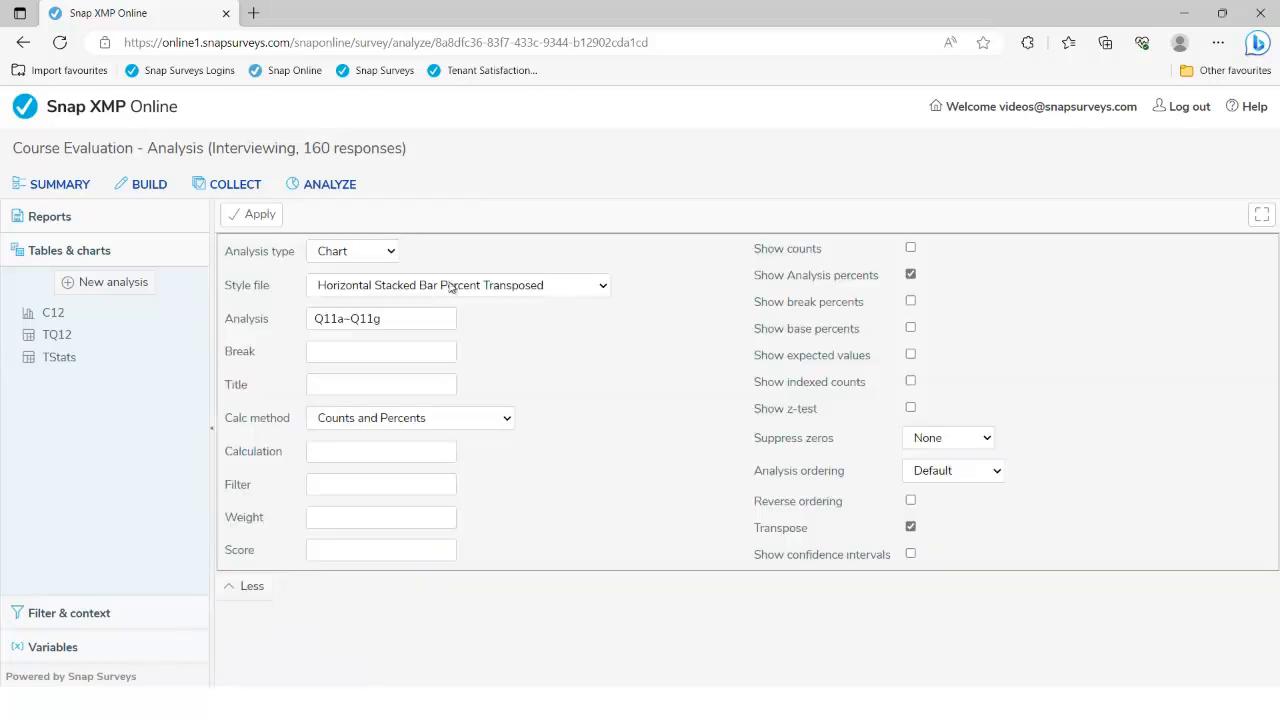
left_click(966, 477)
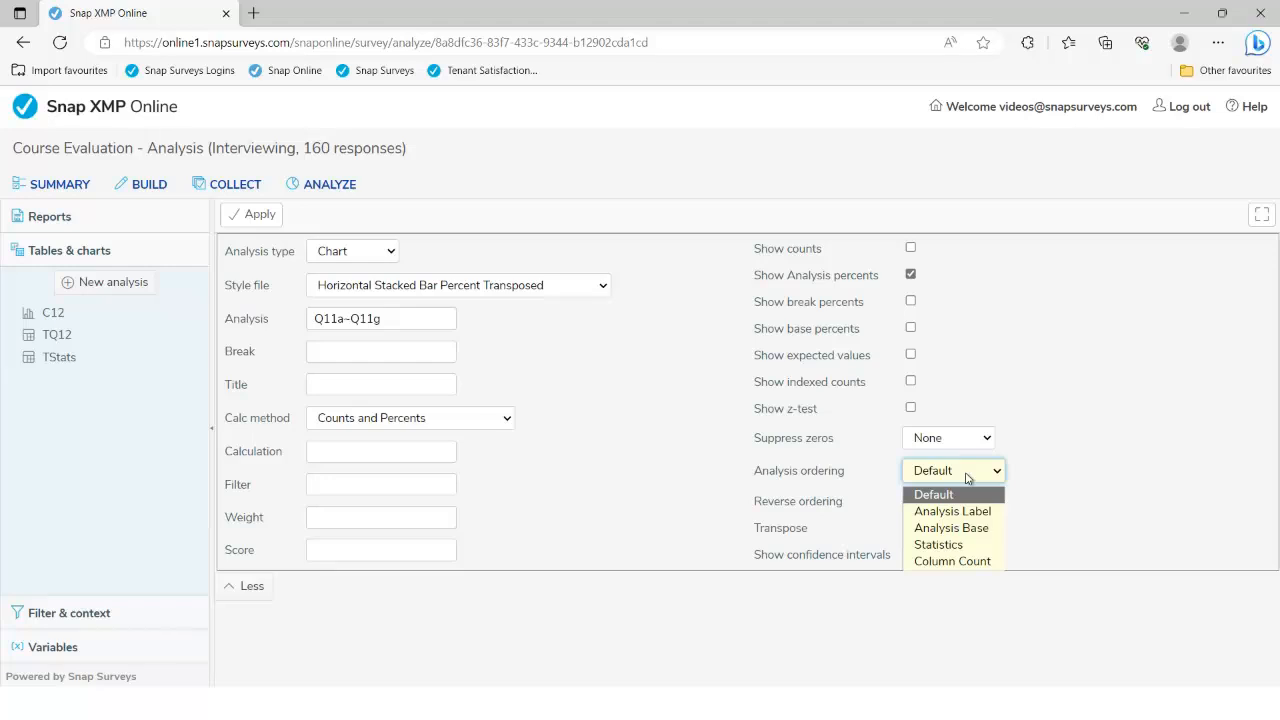
left_click(940, 561)
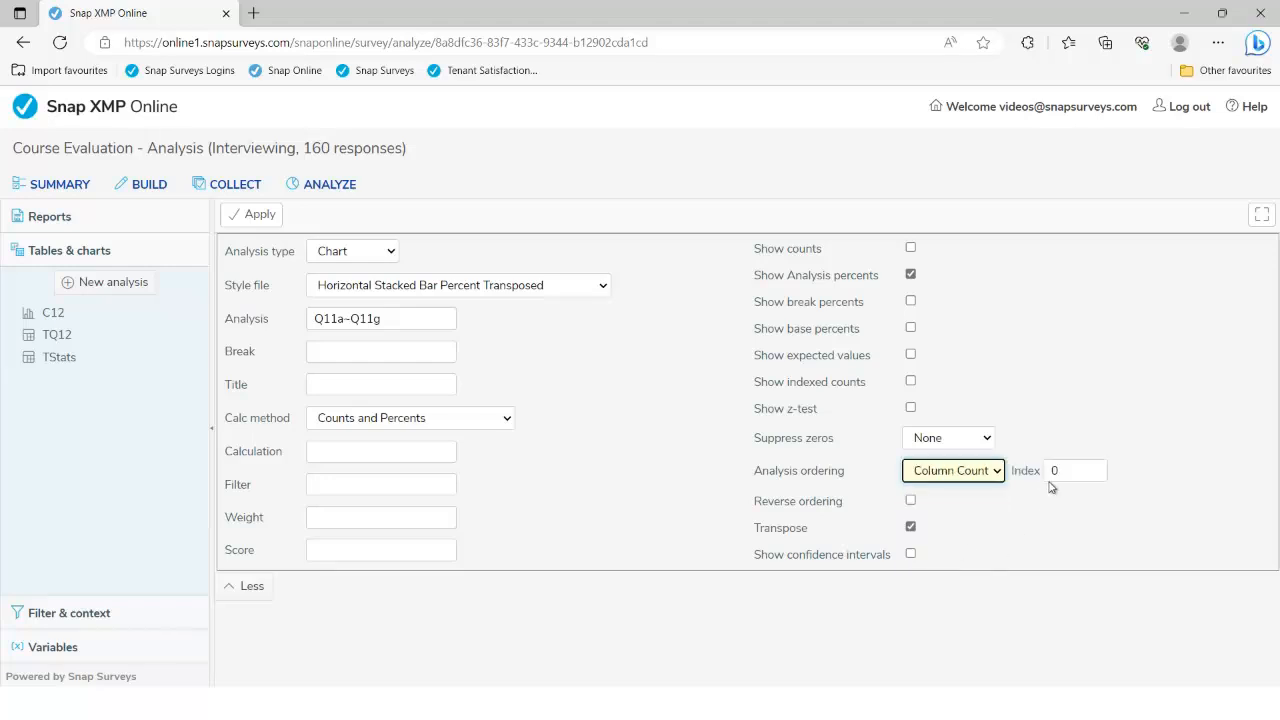
double_click(1050, 470)
type("1")
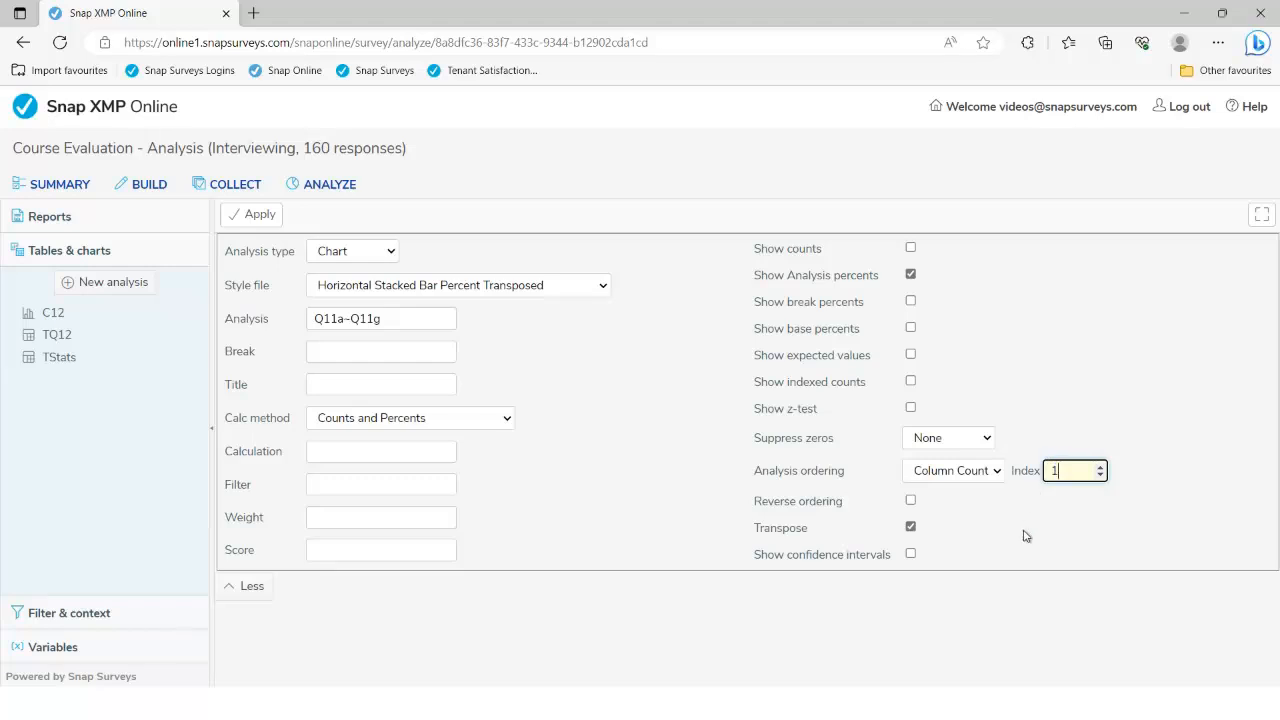
left_click(253, 216)
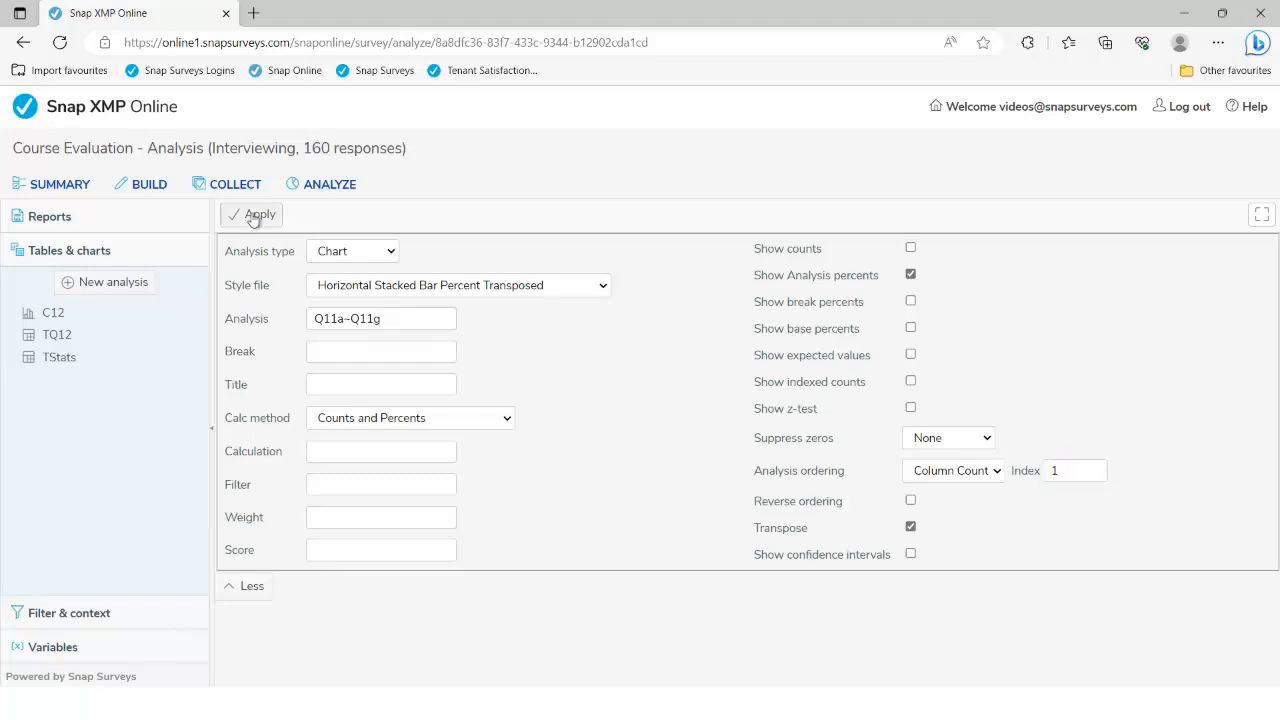
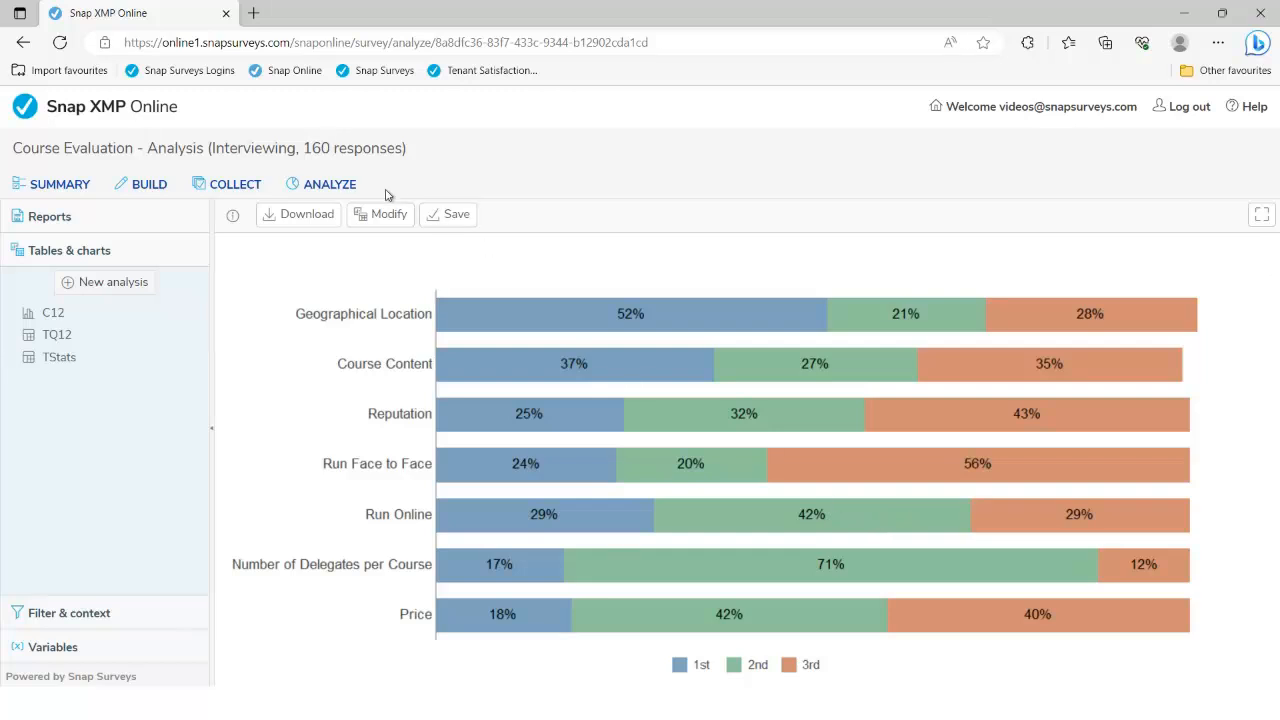
Create a new Q16 chart in Bar Percent Labelled style showing analysis percents without counts
left_click(100, 283)
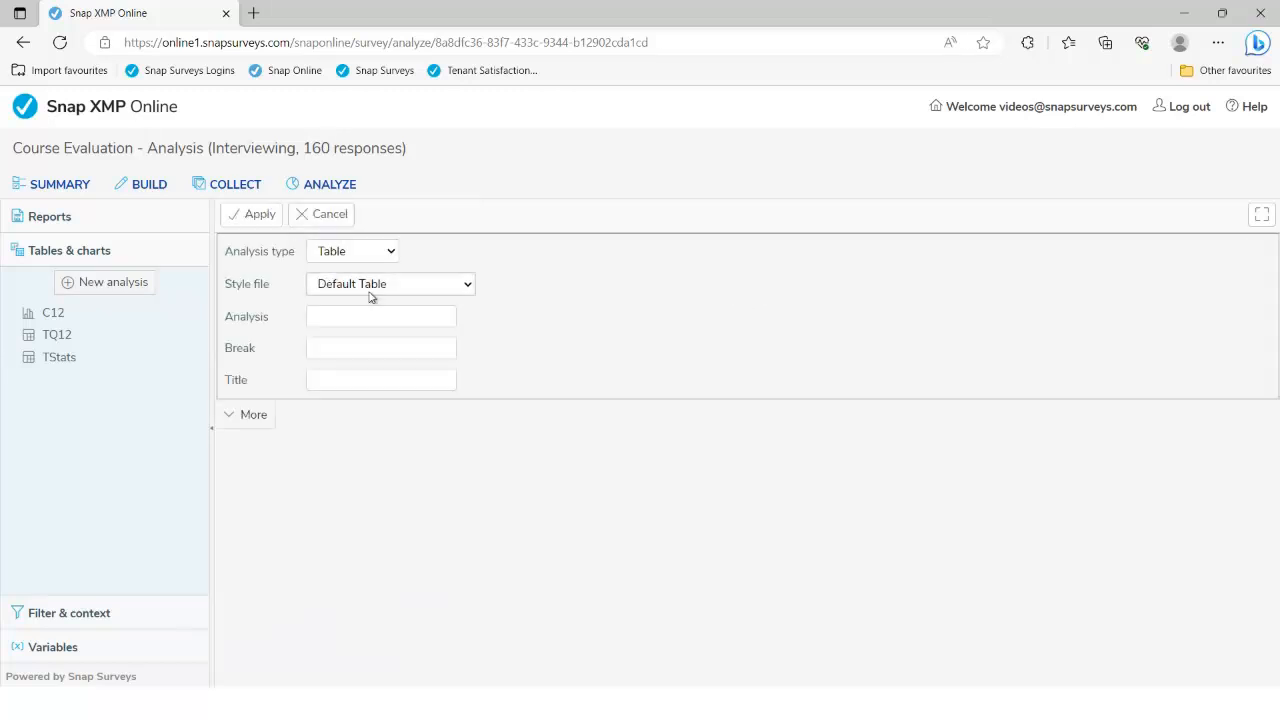
left_click(345, 252)
left_click(332, 289)
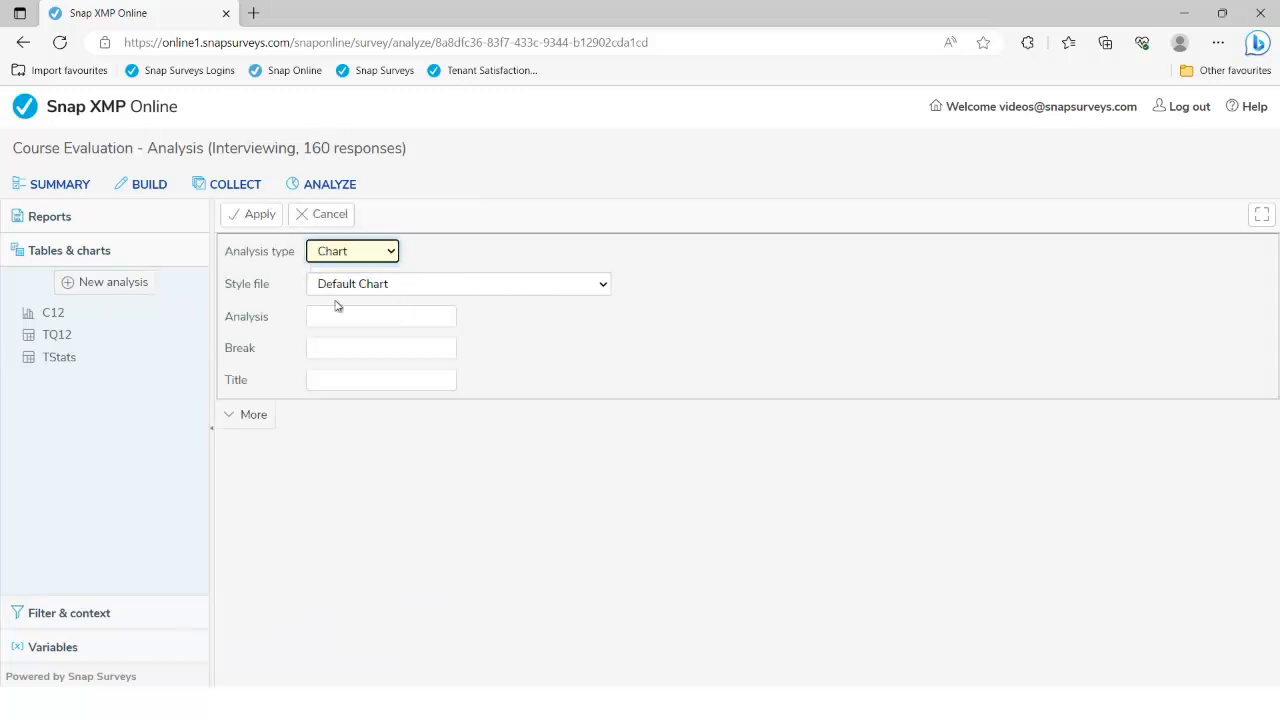
left_click(343, 317)
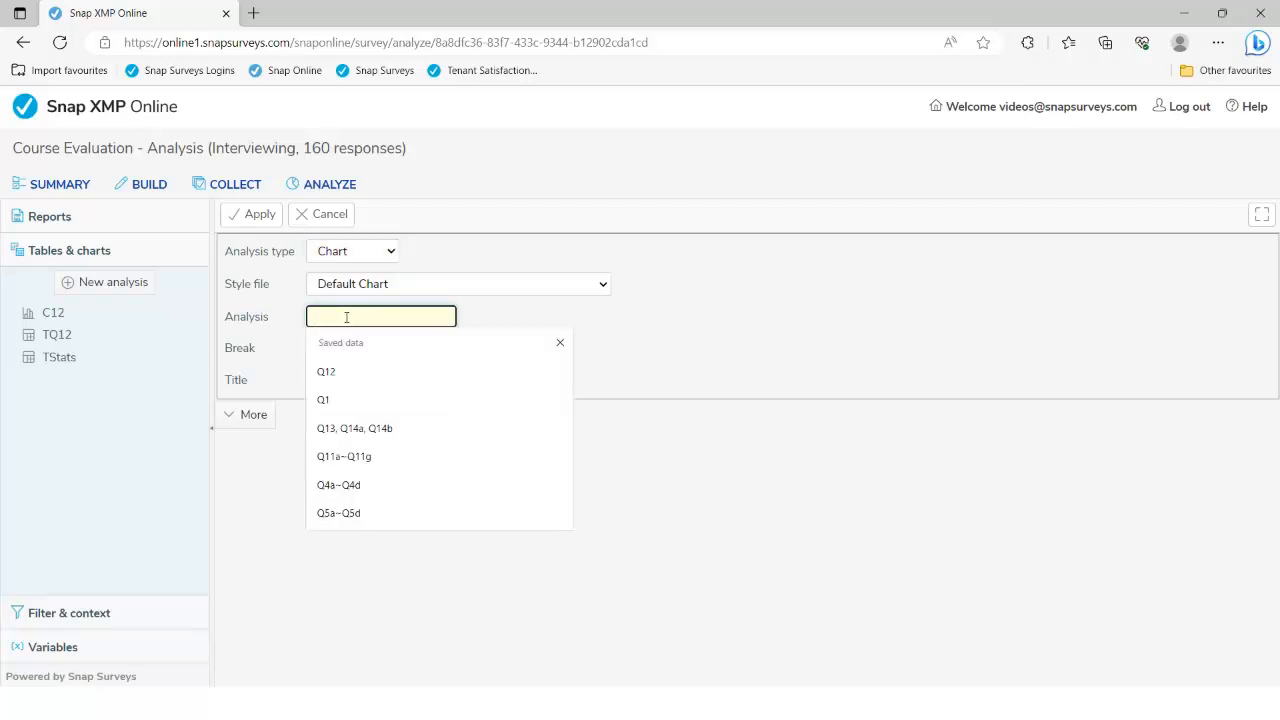
type("Q12")
left_click(351, 287)
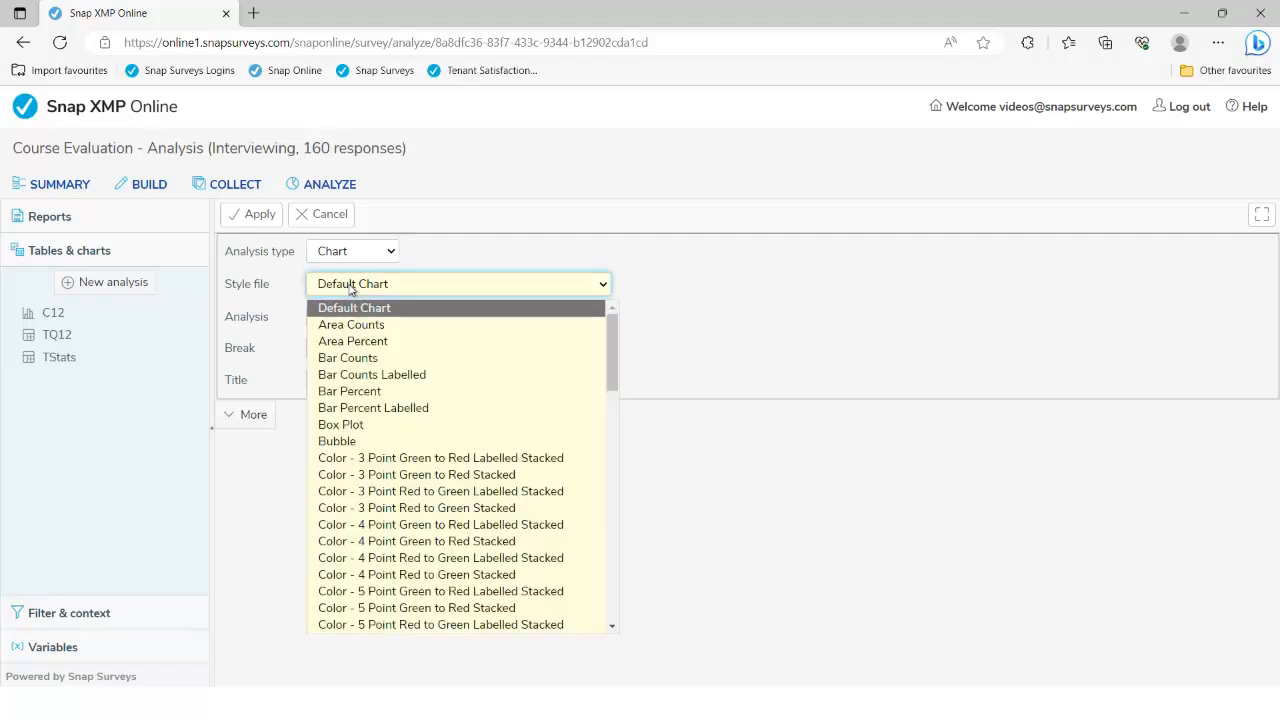
left_click(400, 409)
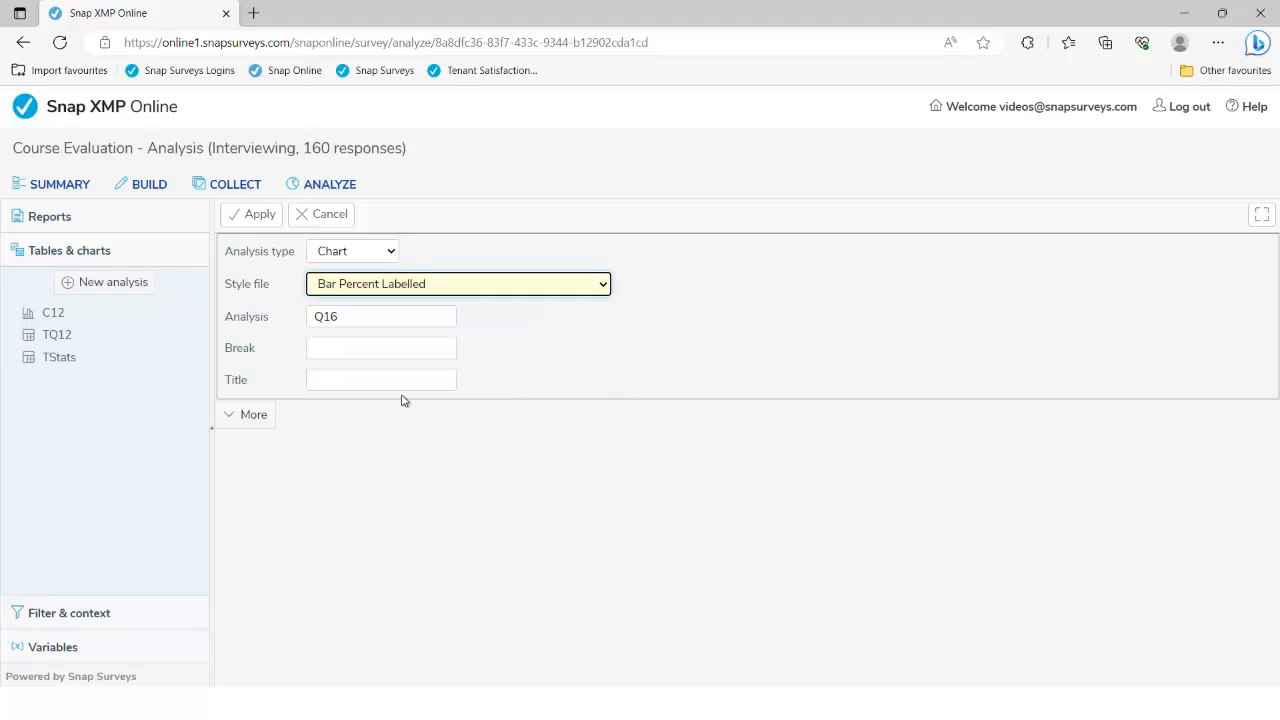
left_click(257, 418)
left_click(910, 275)
left_click(910, 248)
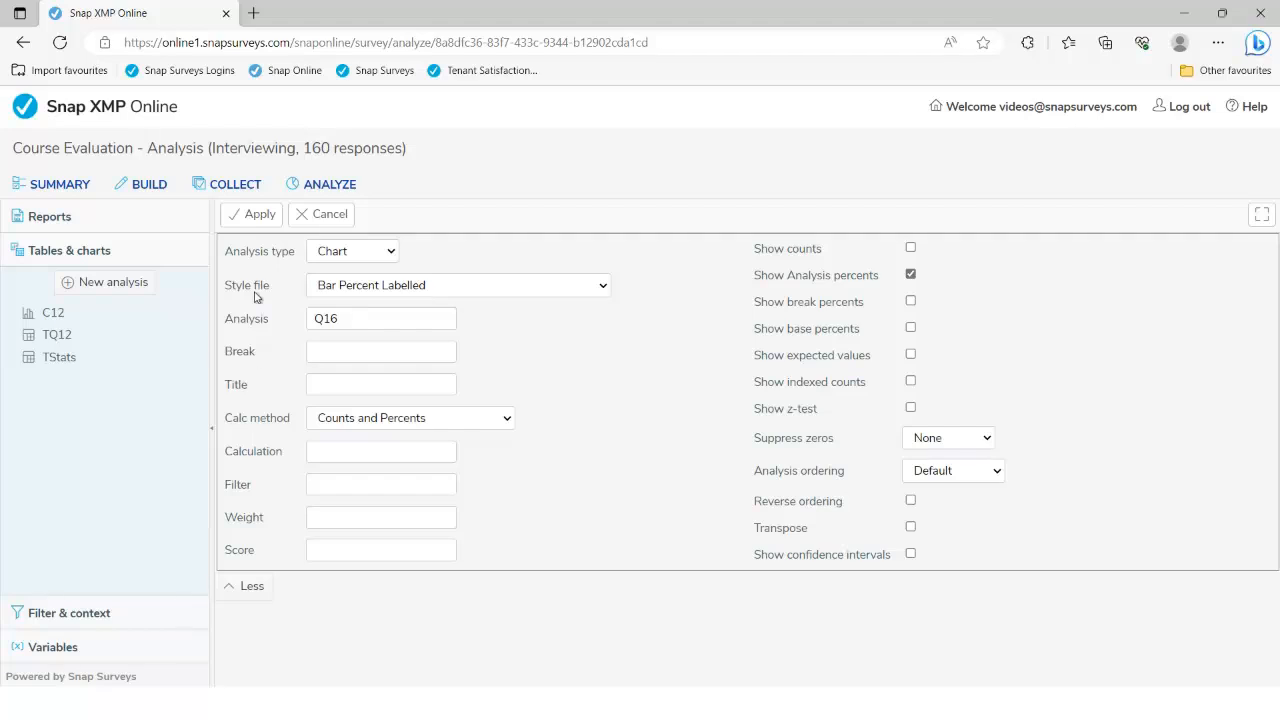
left_click(258, 219)
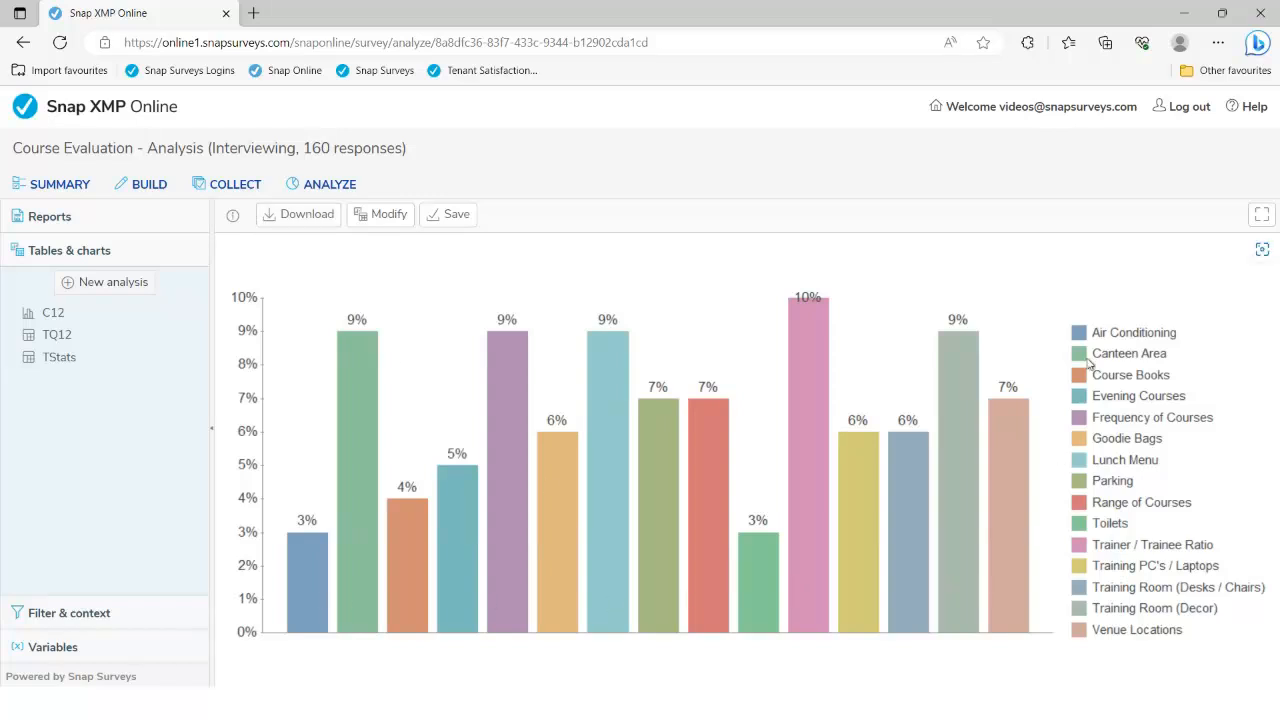
Transpose the Q16 chart so each answer option is named along the axis
left_click(376, 215)
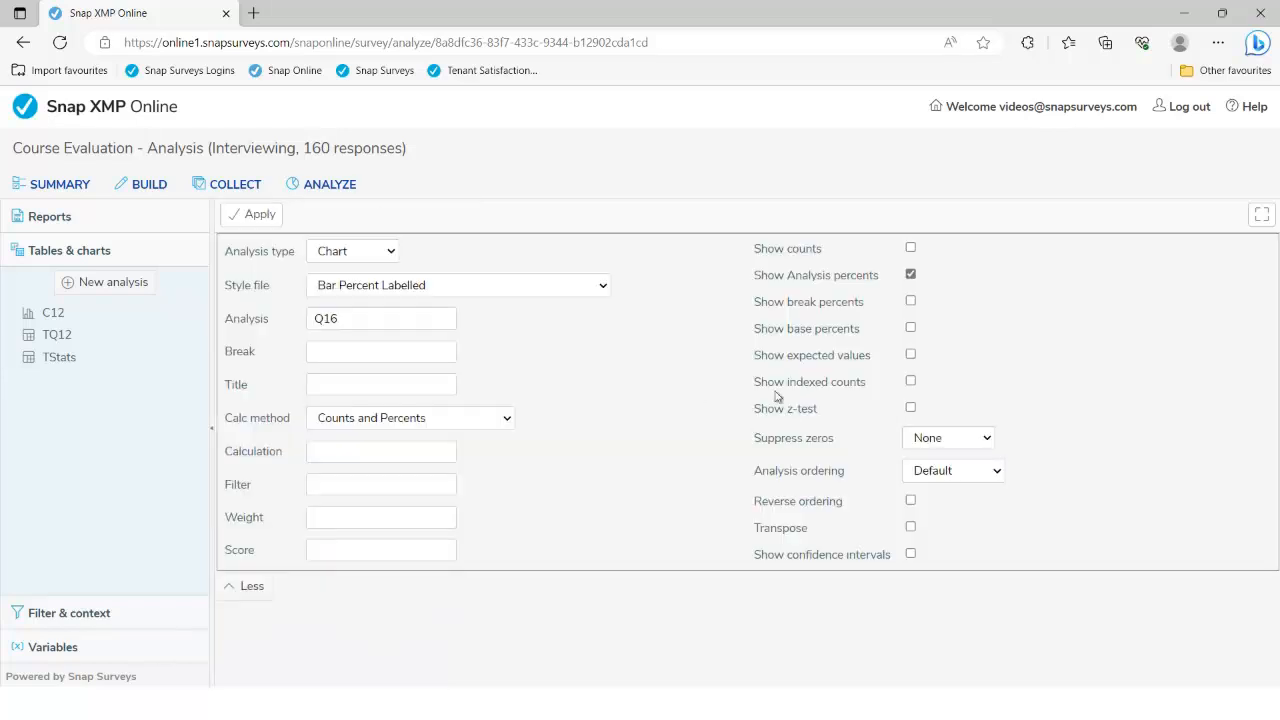
left_click(910, 528)
left_click(259, 222)
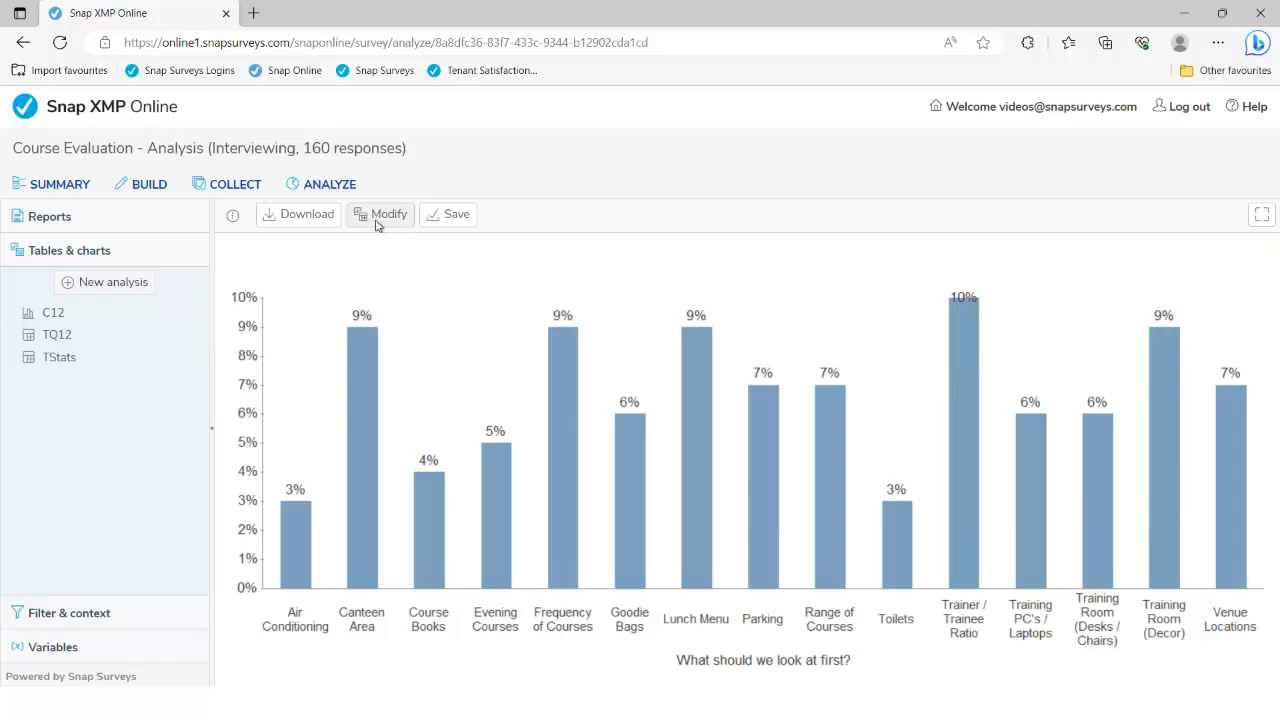
Restyle the Q16 chart as Horizontal Bar Percent Labelled Transposed, ordered by Analysis Base
left_click(377, 218)
left_click(598, 288)
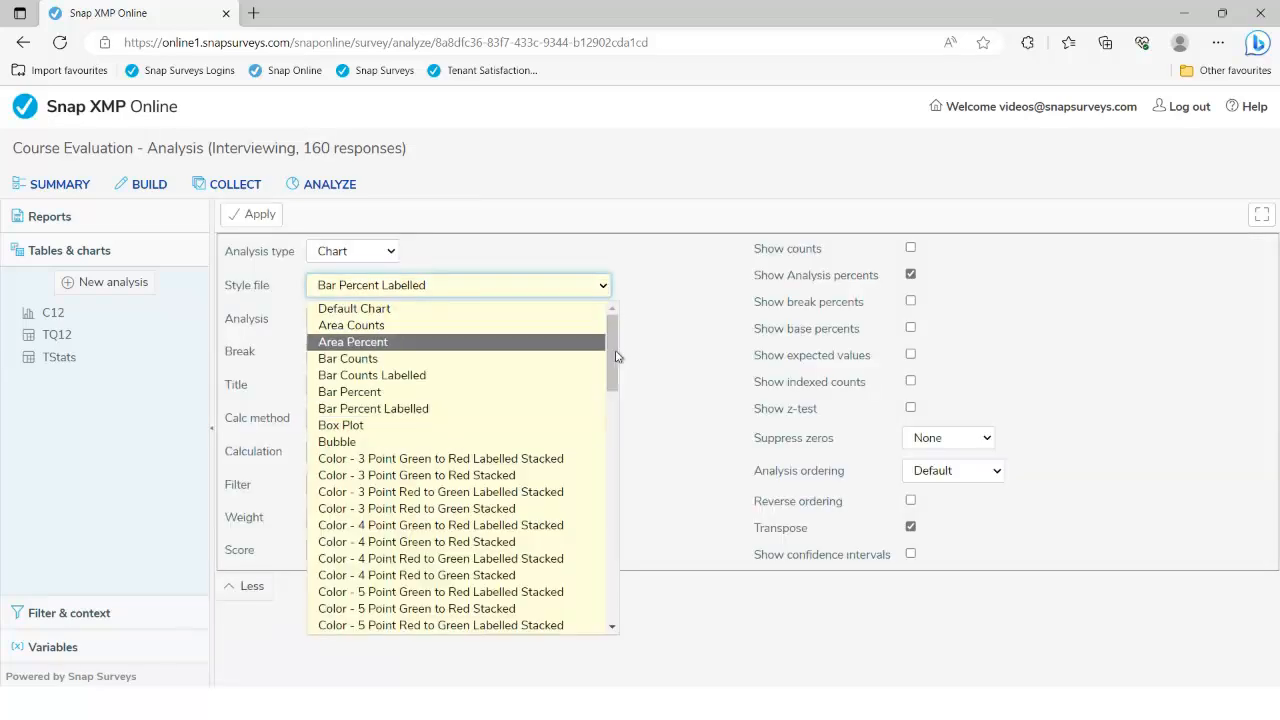
left_click_drag(617, 356, 628, 541)
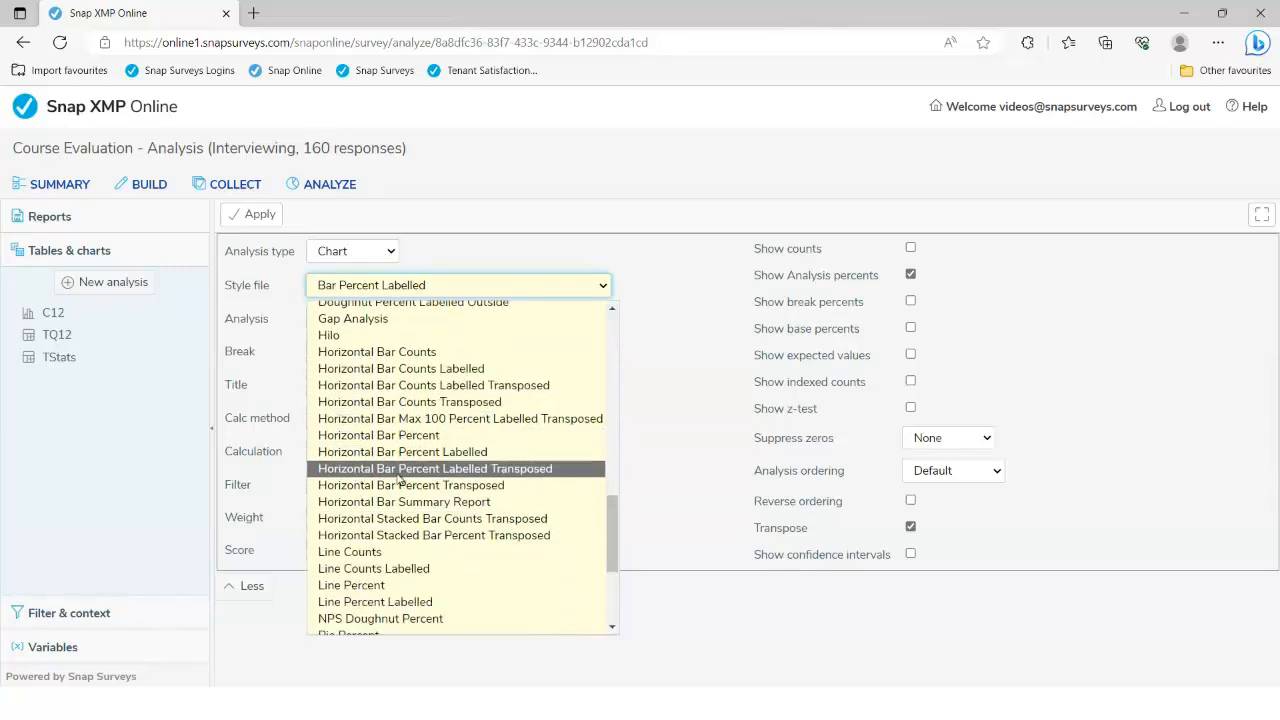
left_click(470, 476)
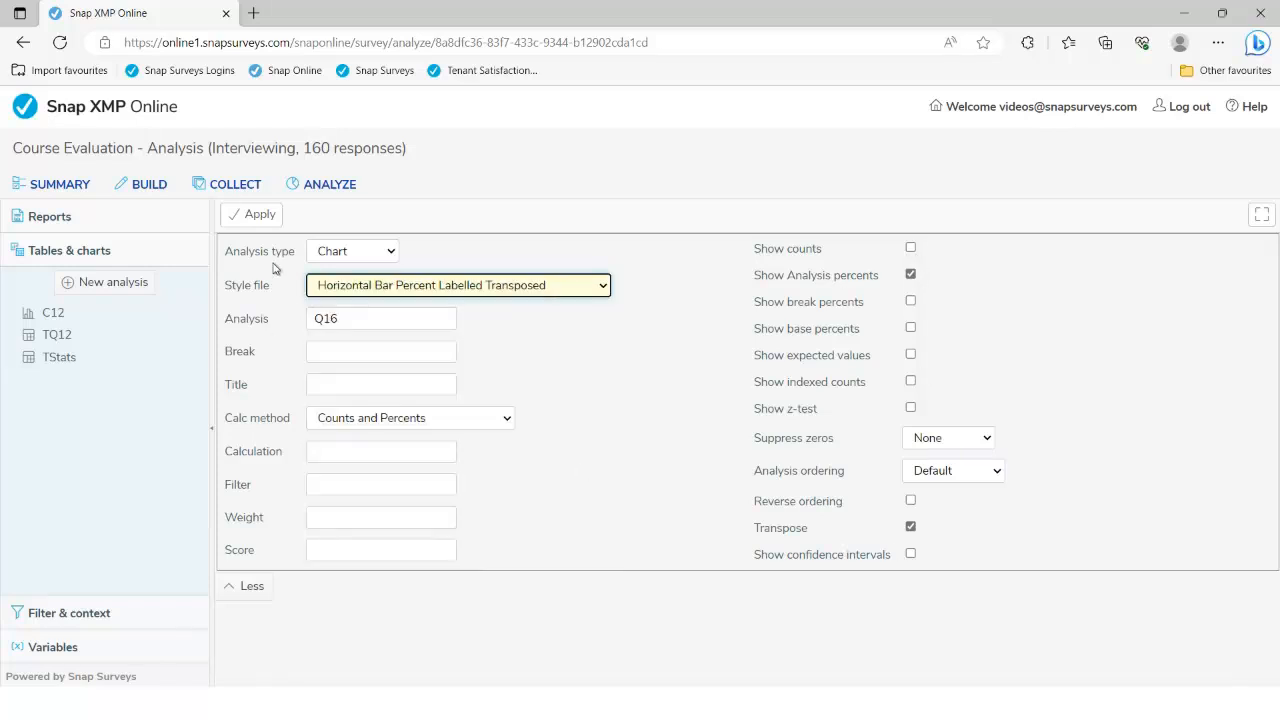
left_click(970, 476)
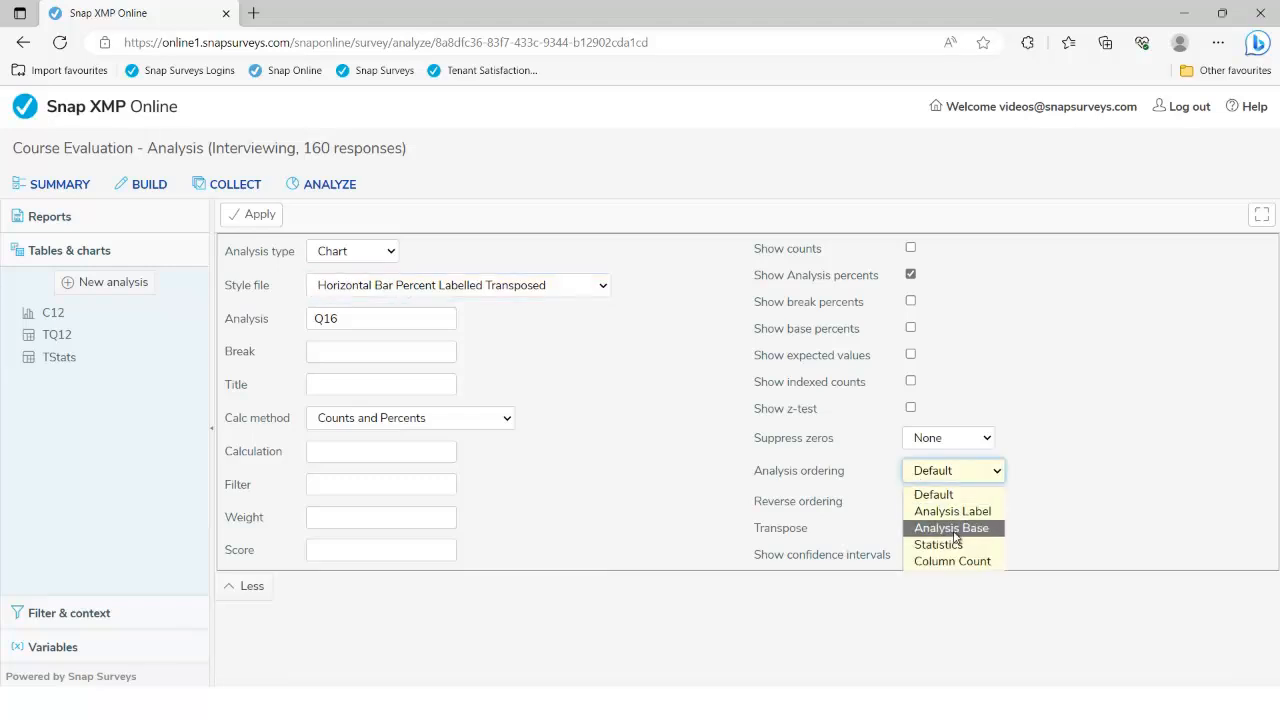
left_click(953, 530)
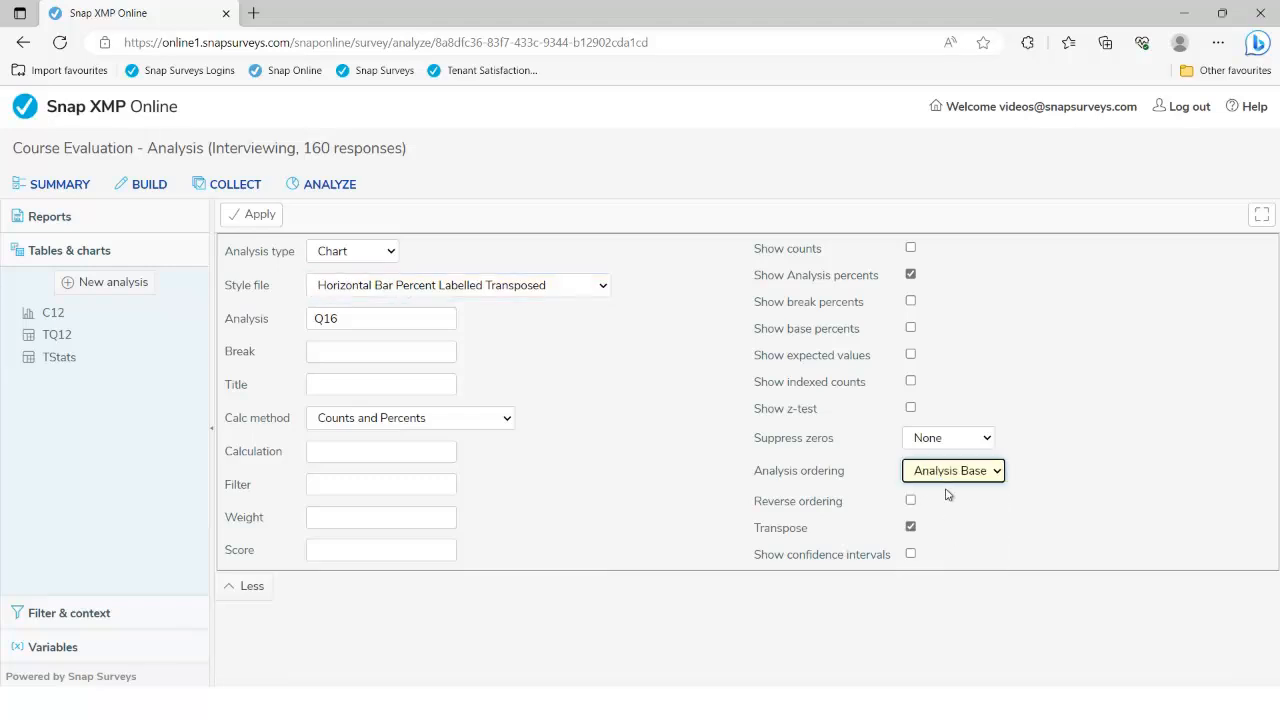
left_click(245, 218)
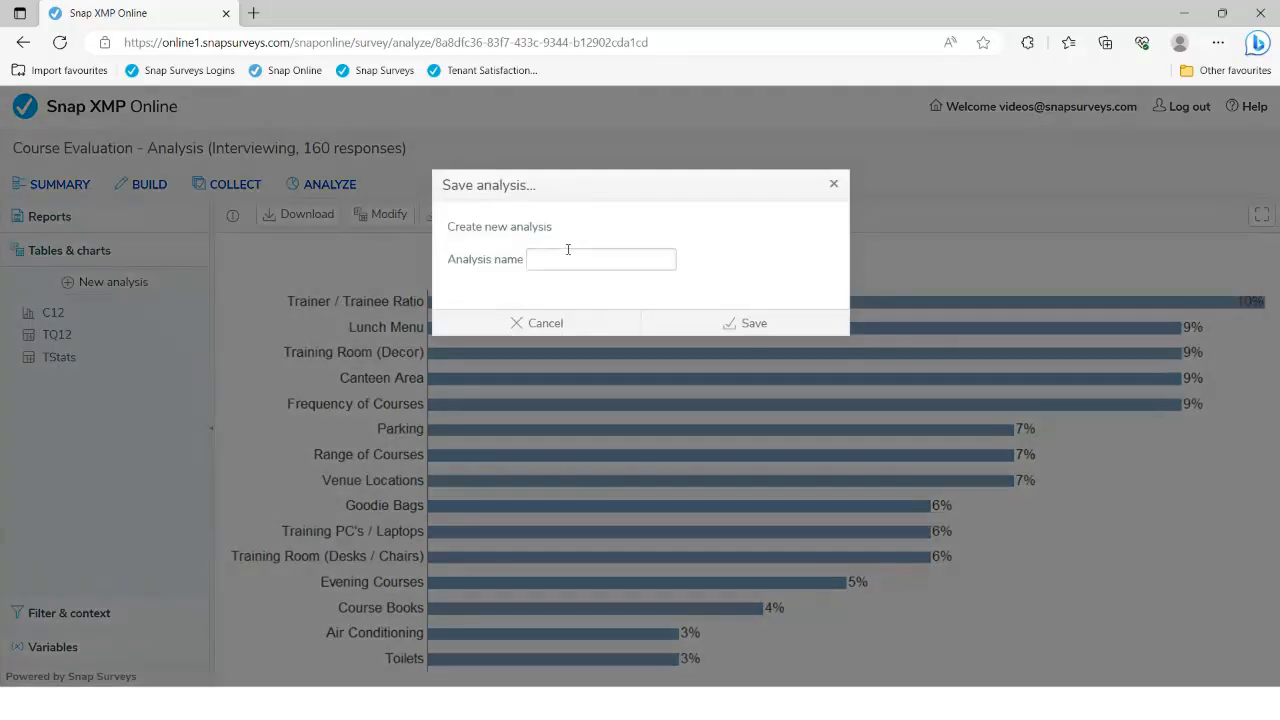
Save the Q16 chart as a new analysis named 'CQ16'
left_click(538, 261)
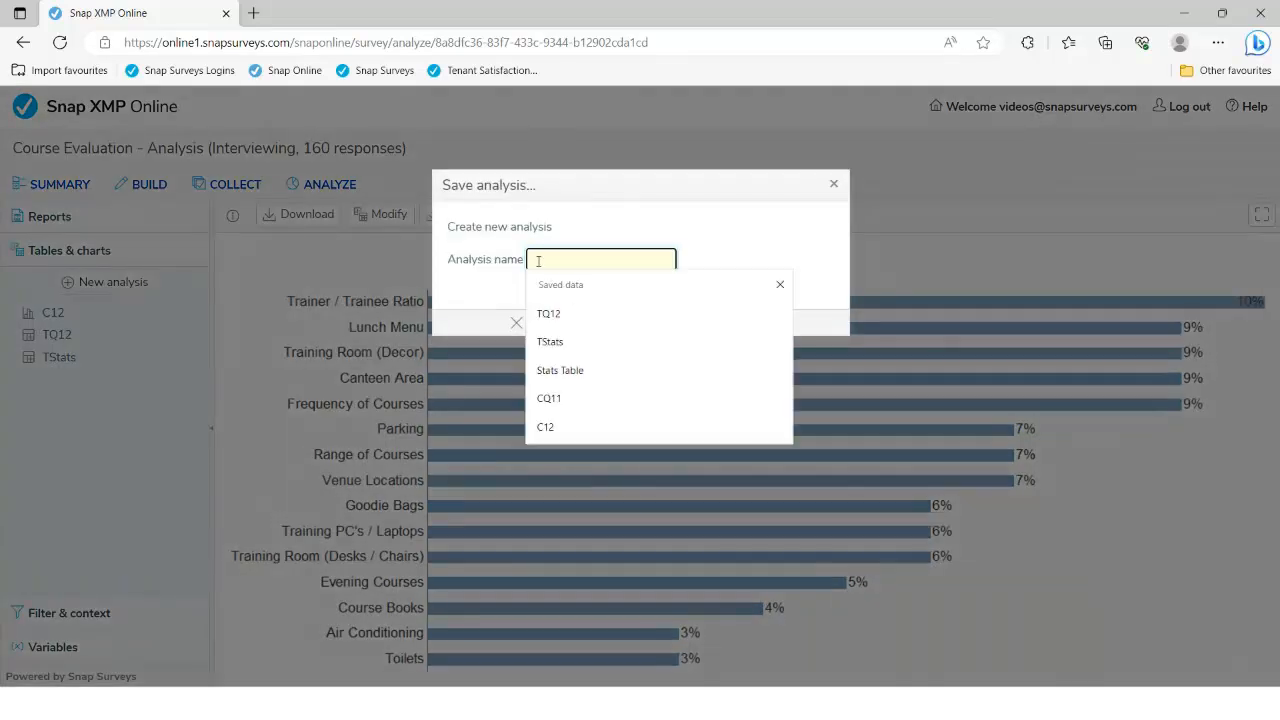
type("C")
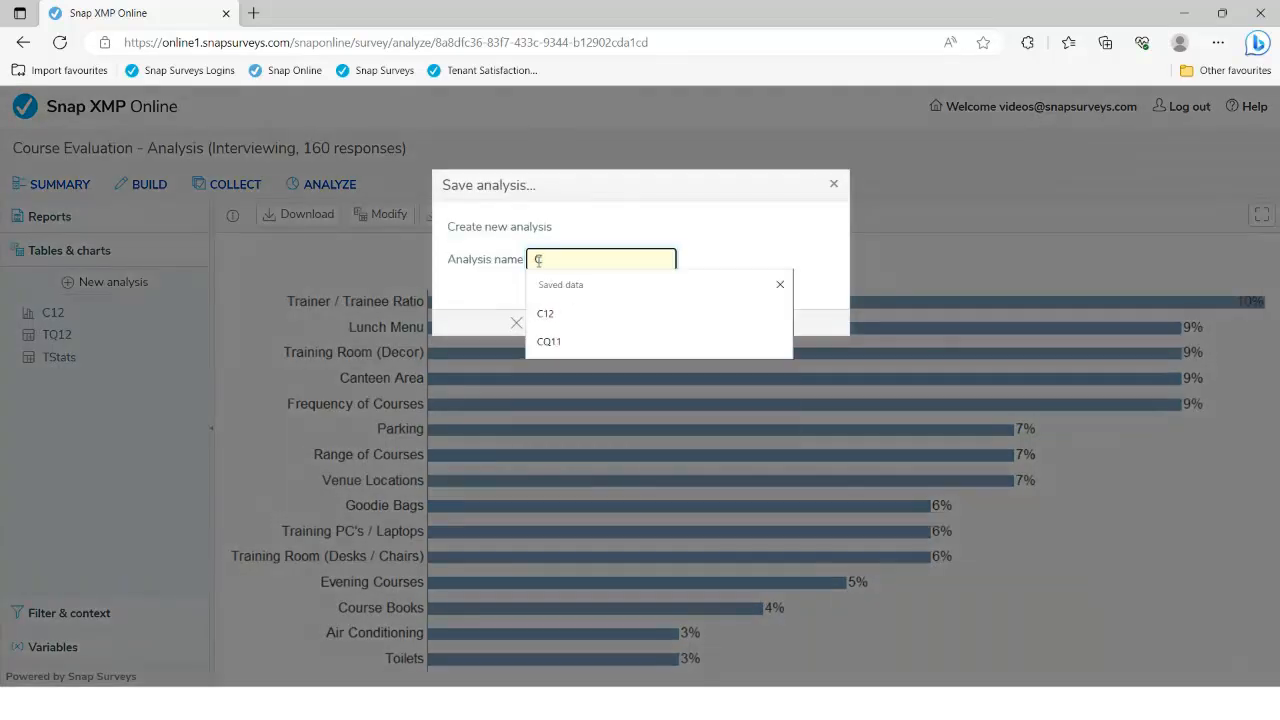
type("Q16")
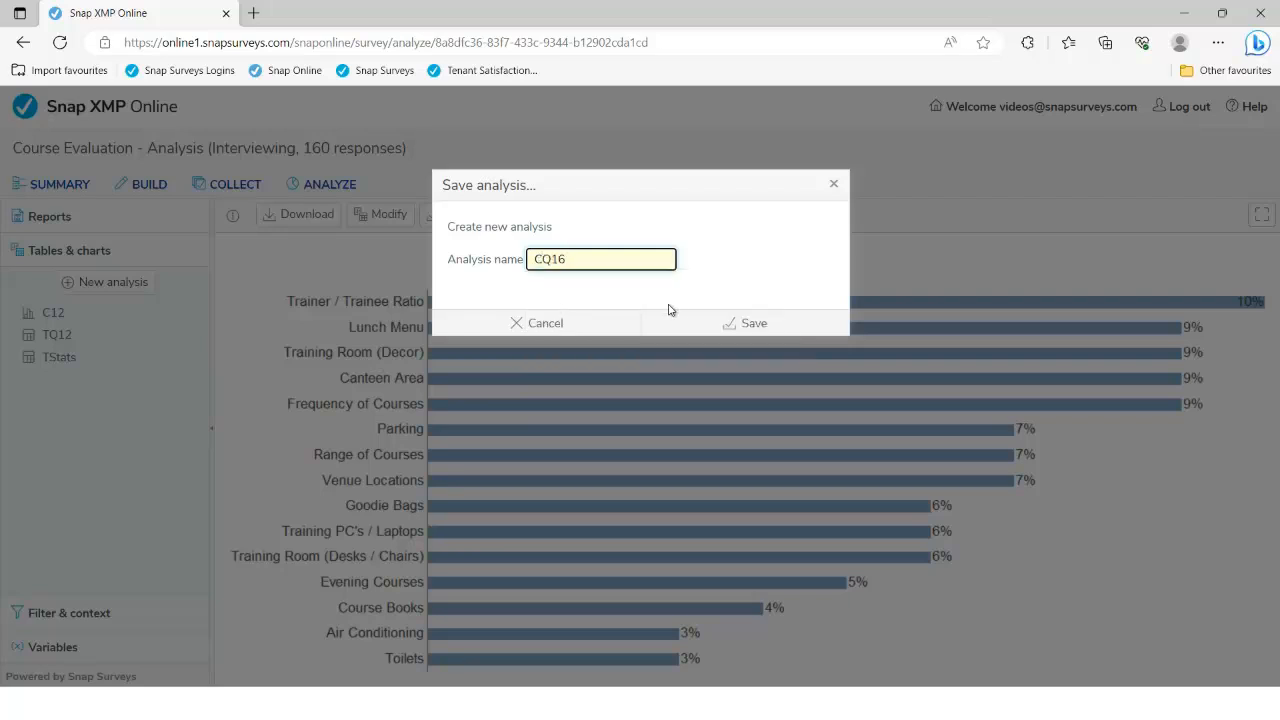
left_click(729, 322)
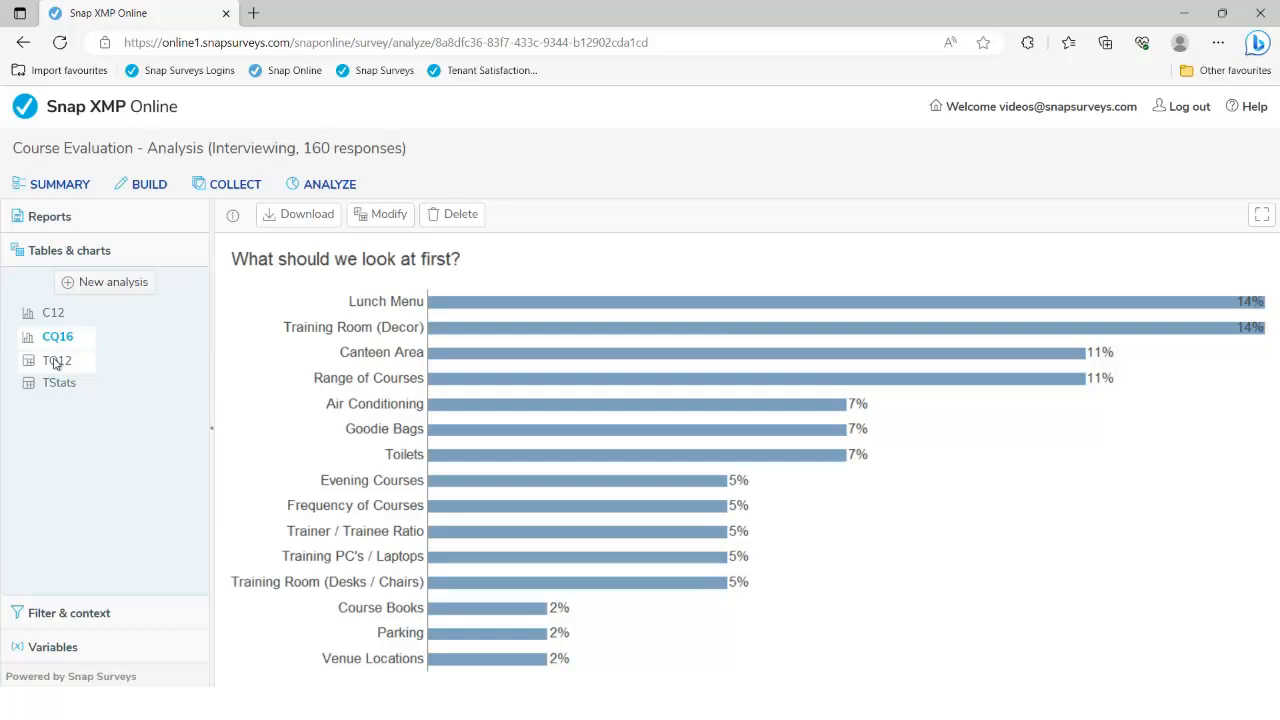
Generate a List analysis of Q9, Q20 and ID.Date showing comments with age band and interview date
left_click(124, 285)
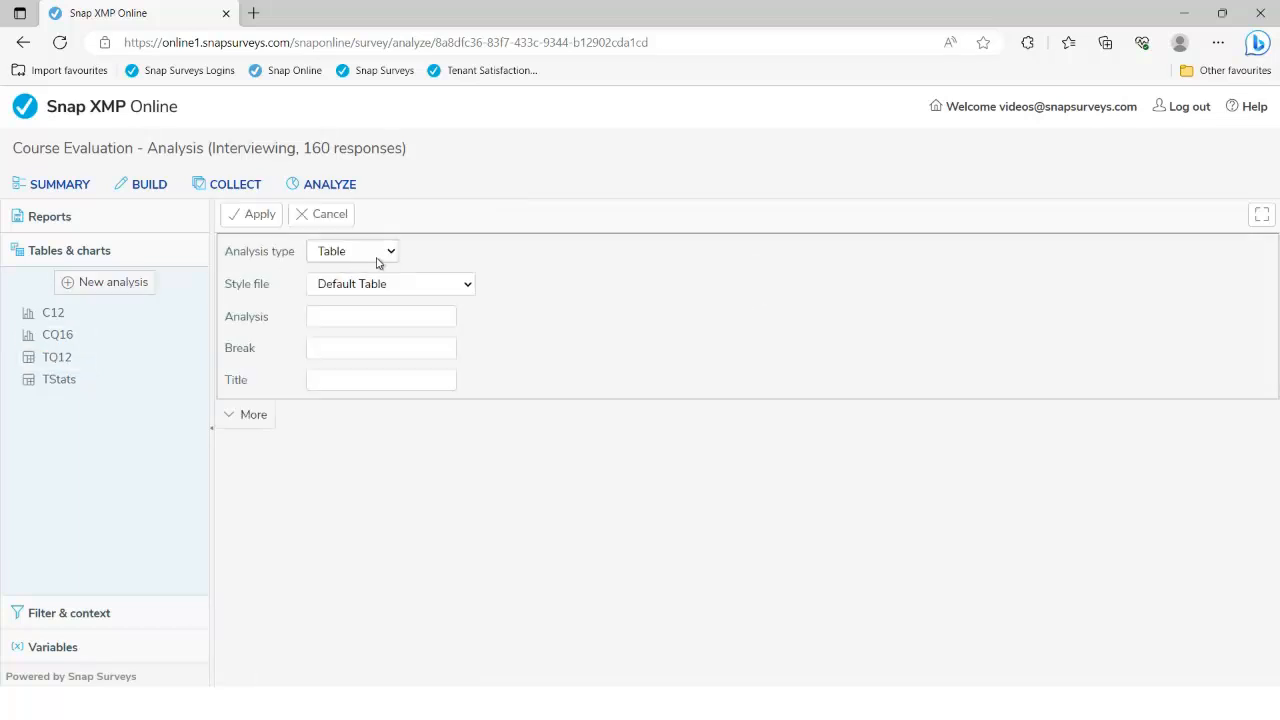
left_click(252, 414)
left_click(371, 257)
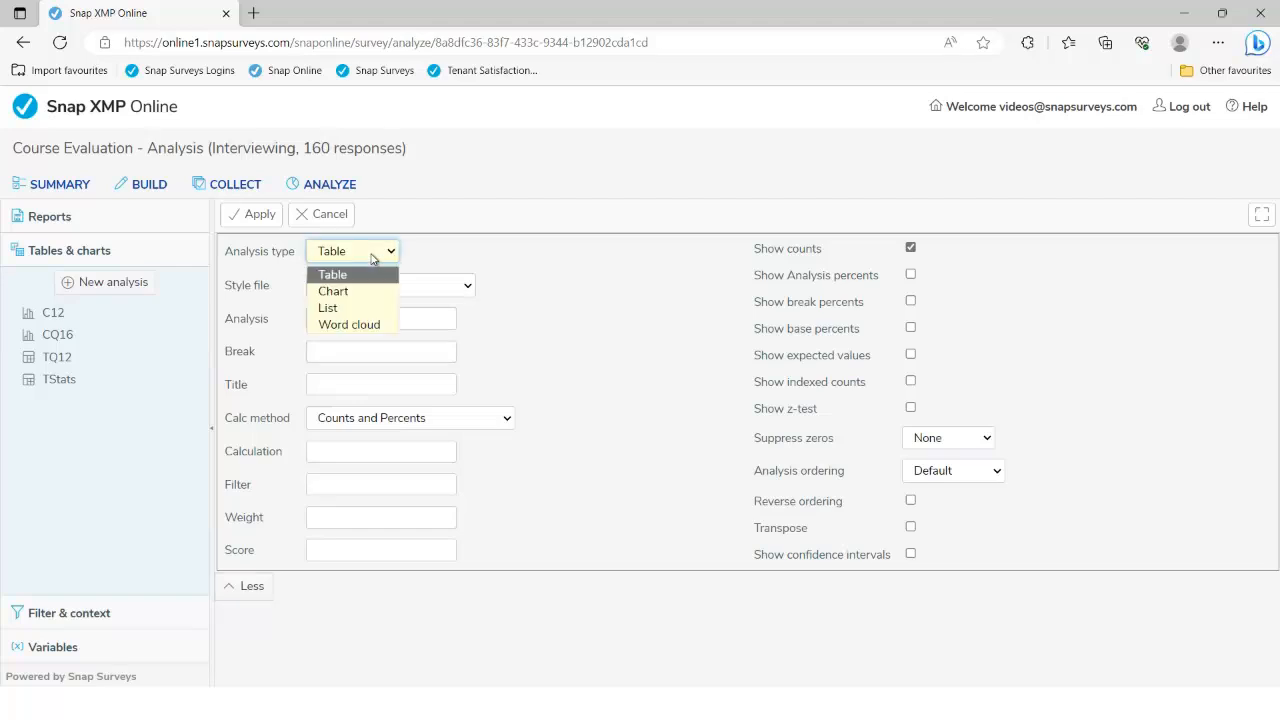
left_click(362, 308)
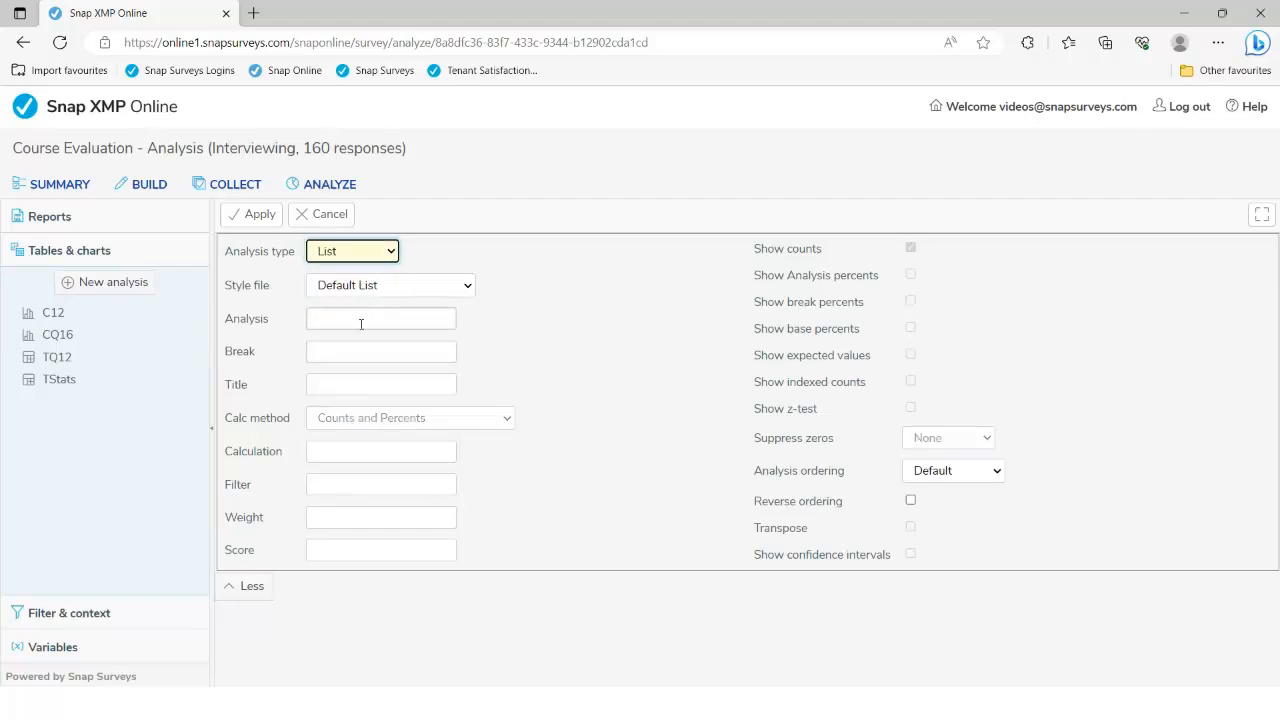
left_click(360, 322)
type("Q9")
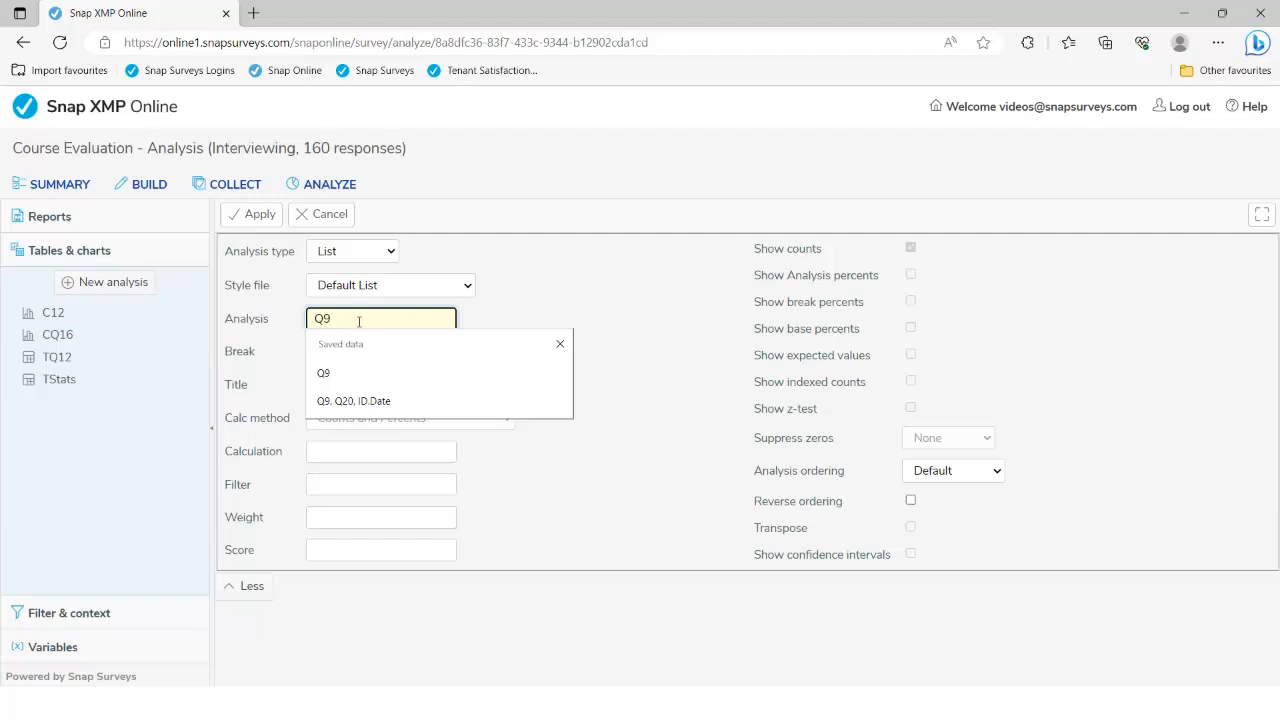
left_click(351, 402)
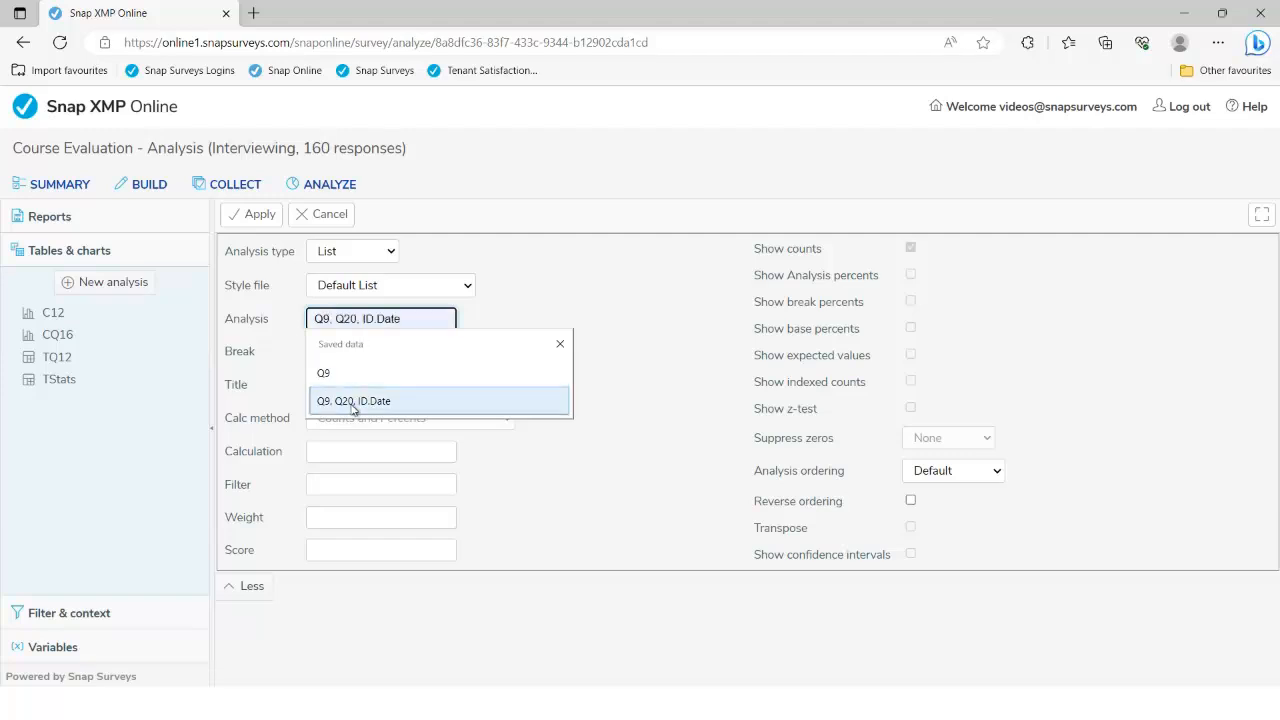
left_click(352, 402)
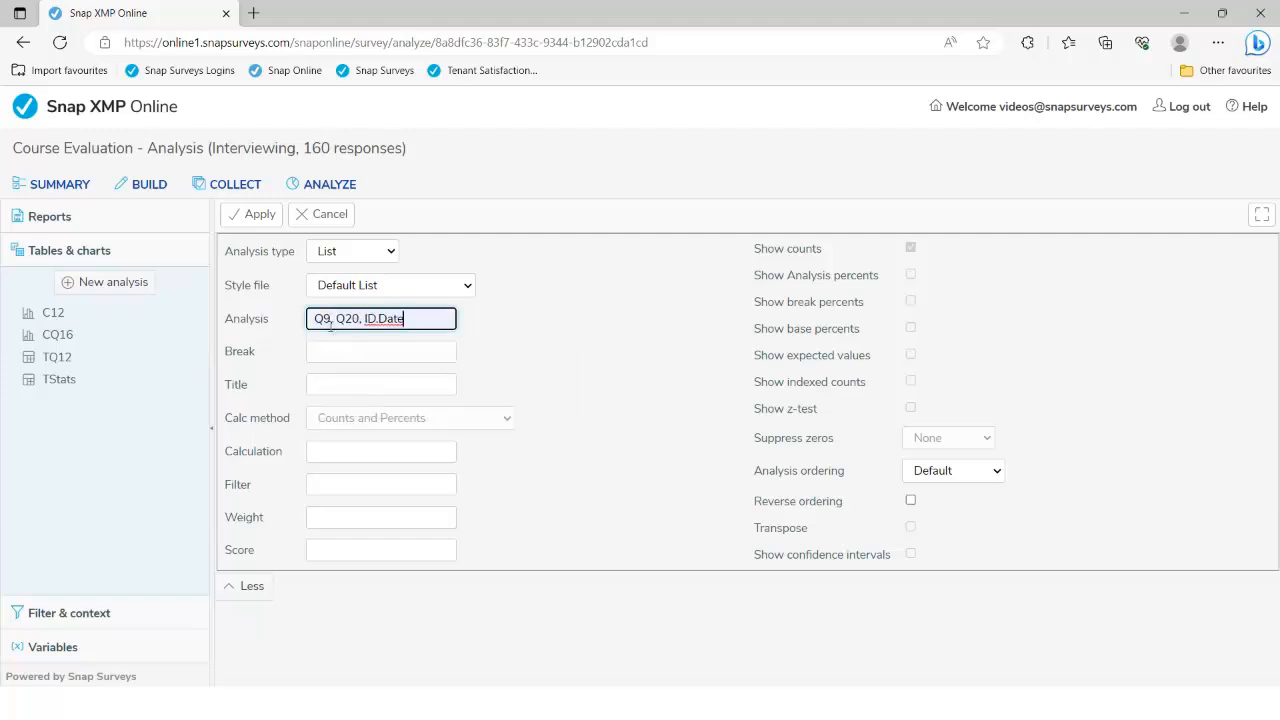
left_click_drag(337, 318, 410, 321)
left_click(410, 321)
left_click(257, 217)
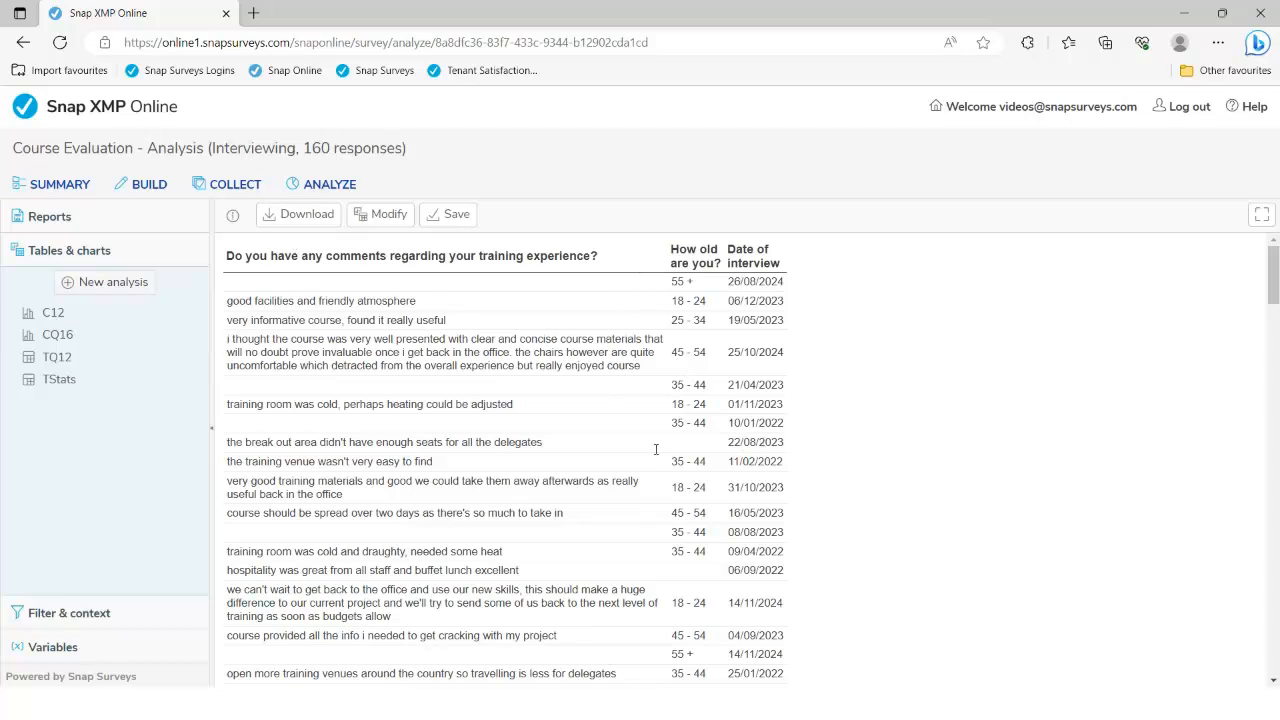
left_click_drag(229, 282, 275, 284)
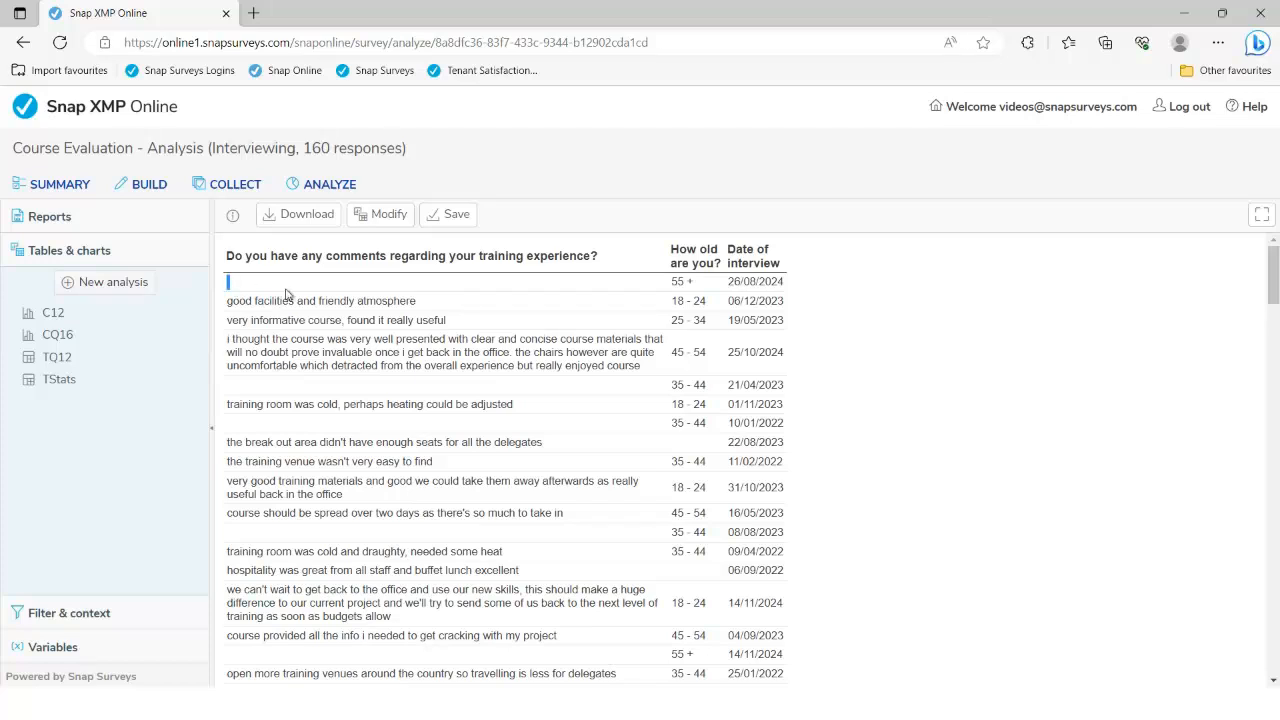
left_click(244, 386)
Filter the comment list to 'Q9 OK' and order it by Column Count with index 2
left_click(375, 221)
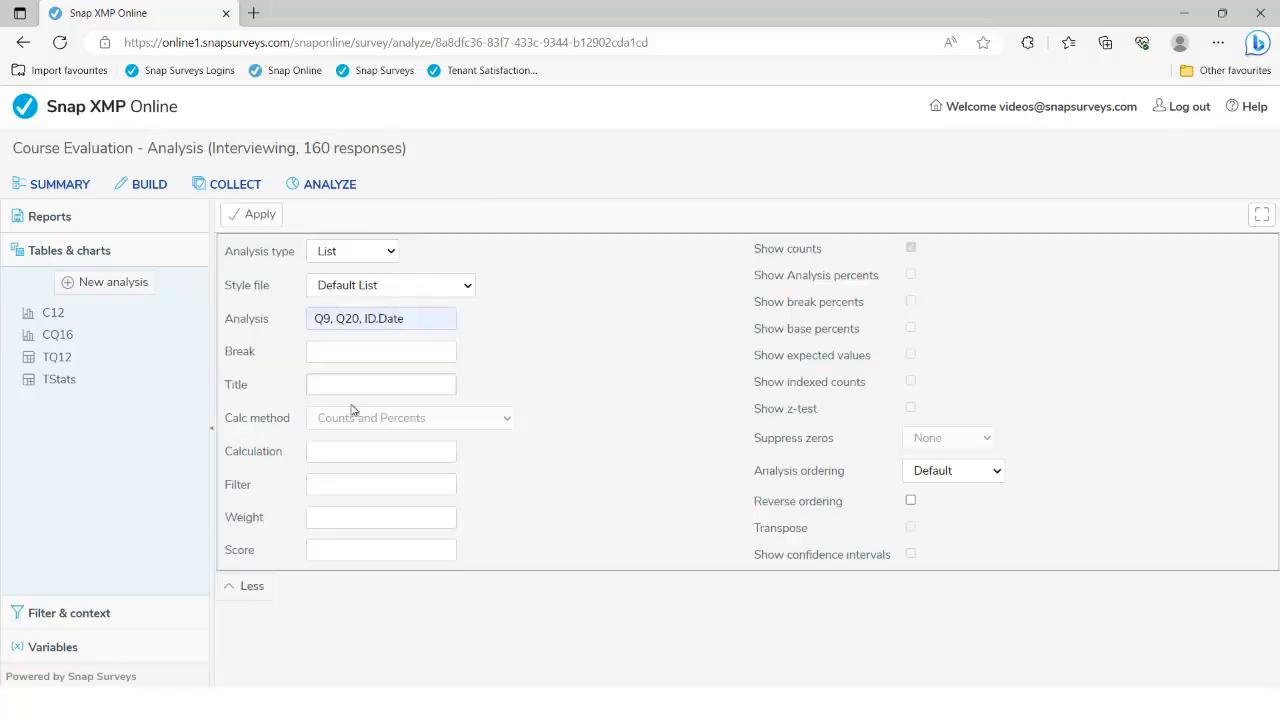
left_click(332, 484)
left_click(330, 539)
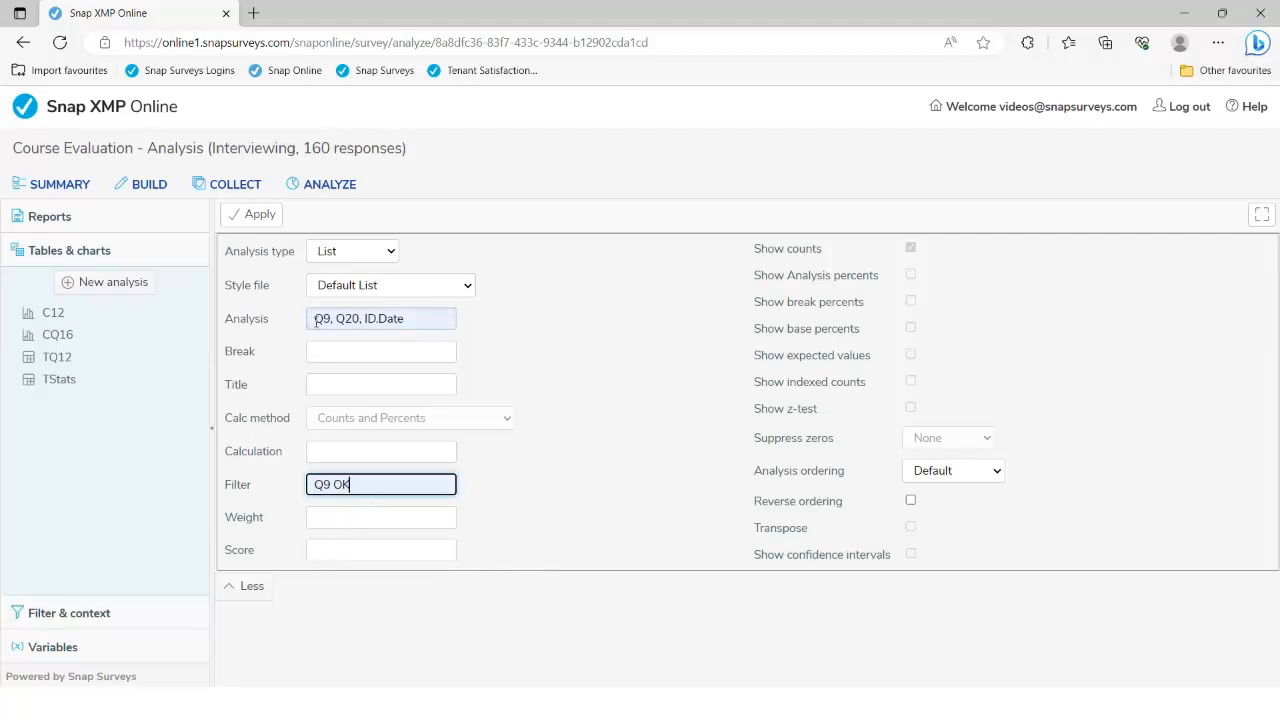
left_click(935, 478)
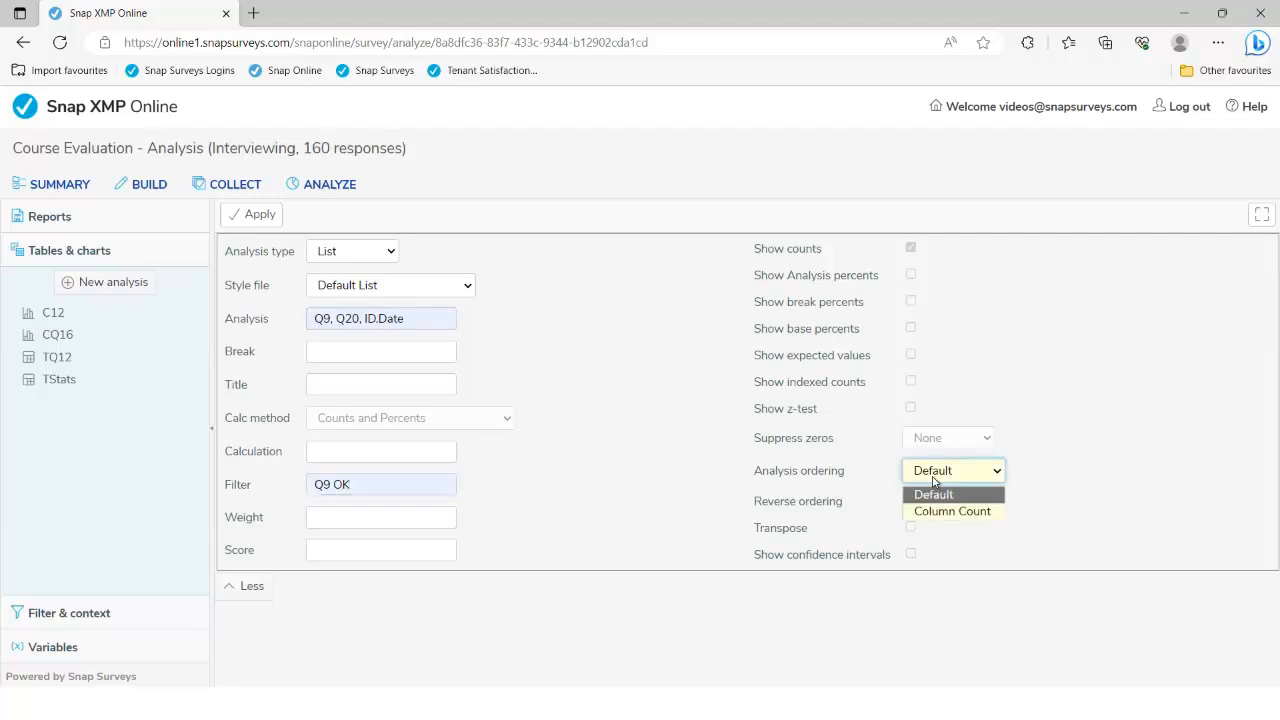
left_click(931, 511)
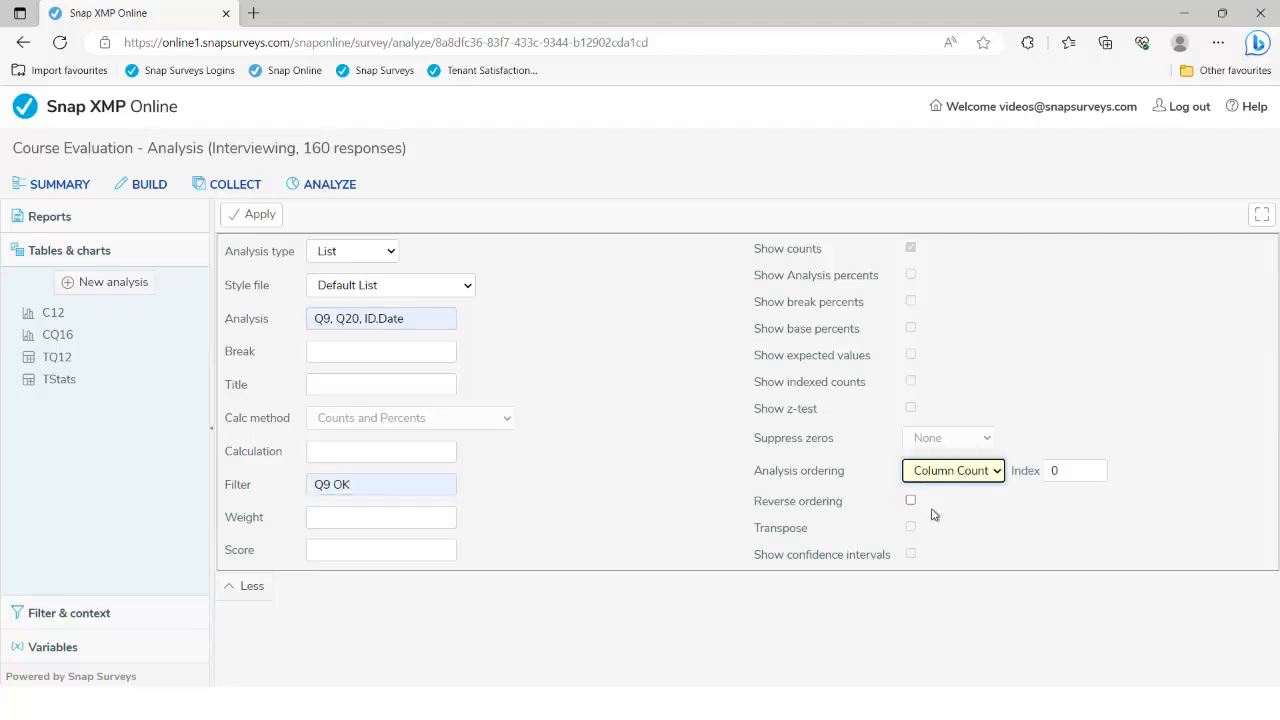
left_click(1064, 469)
key("BackSpace")
type("2")
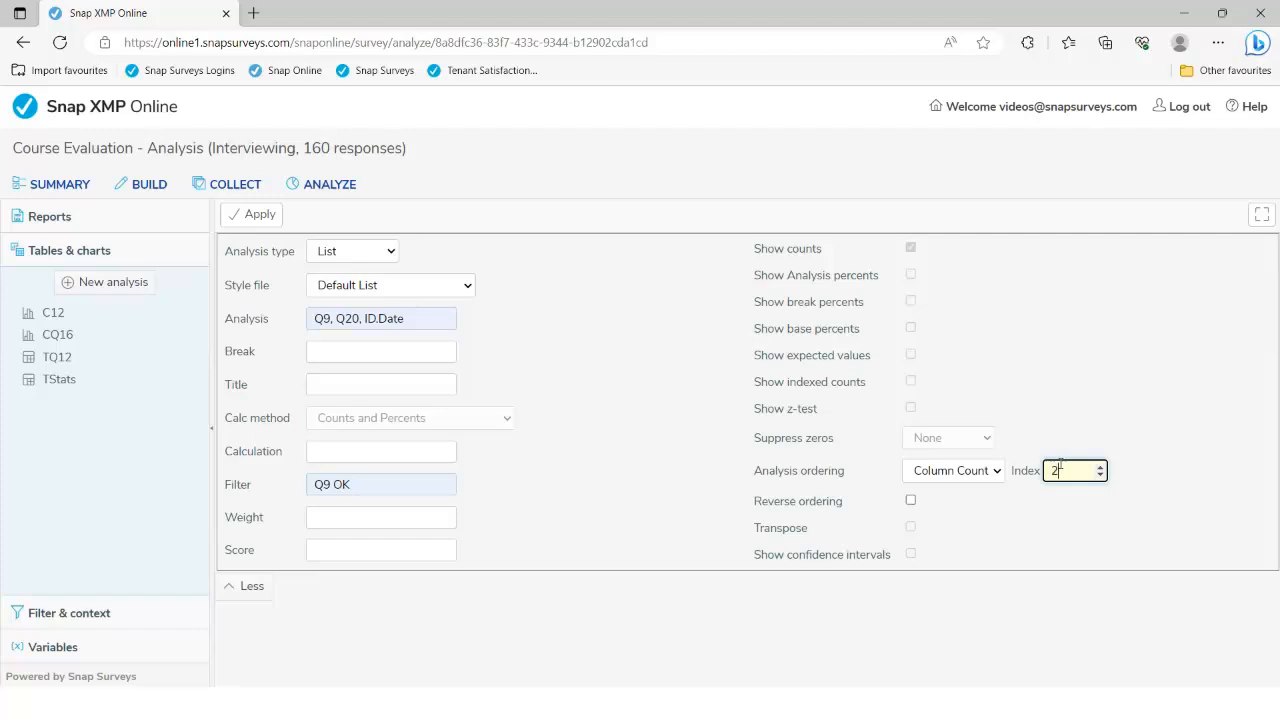
left_click(266, 225)
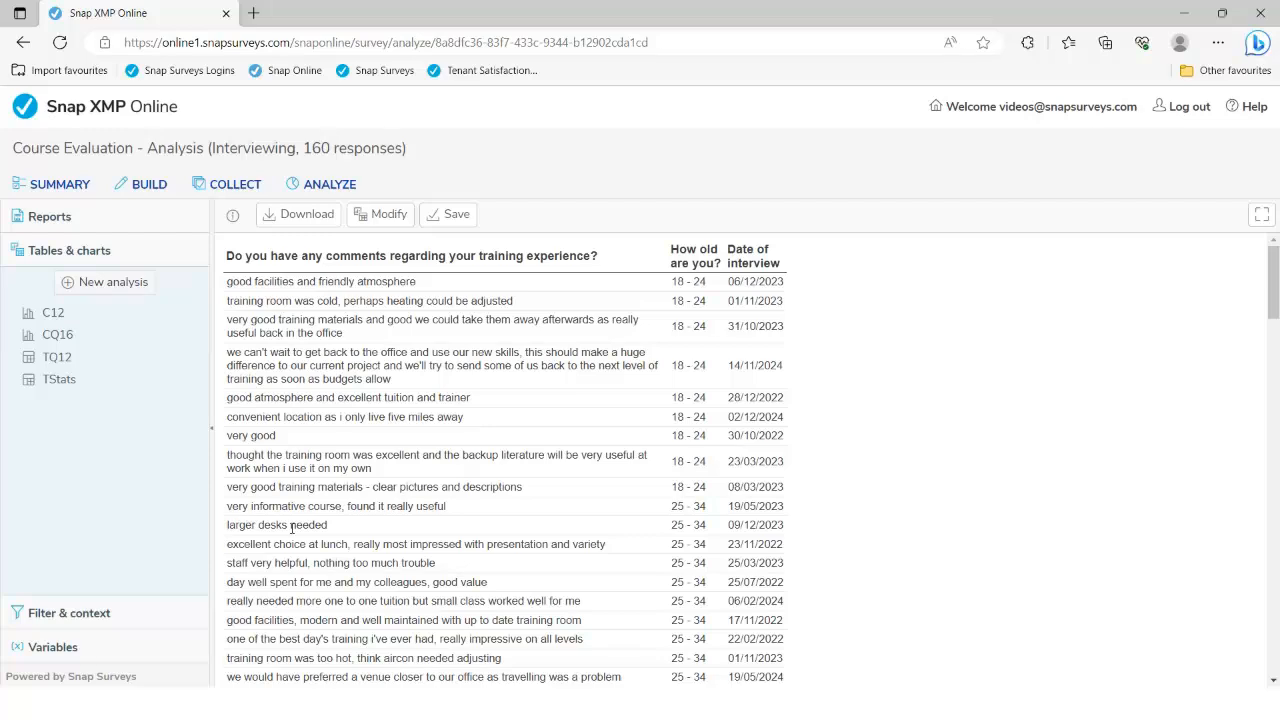
Scroll through the filtered Q9 comments, grouped by age band from 18 - 24, and back up
scroll(700, 330, "down", 4)
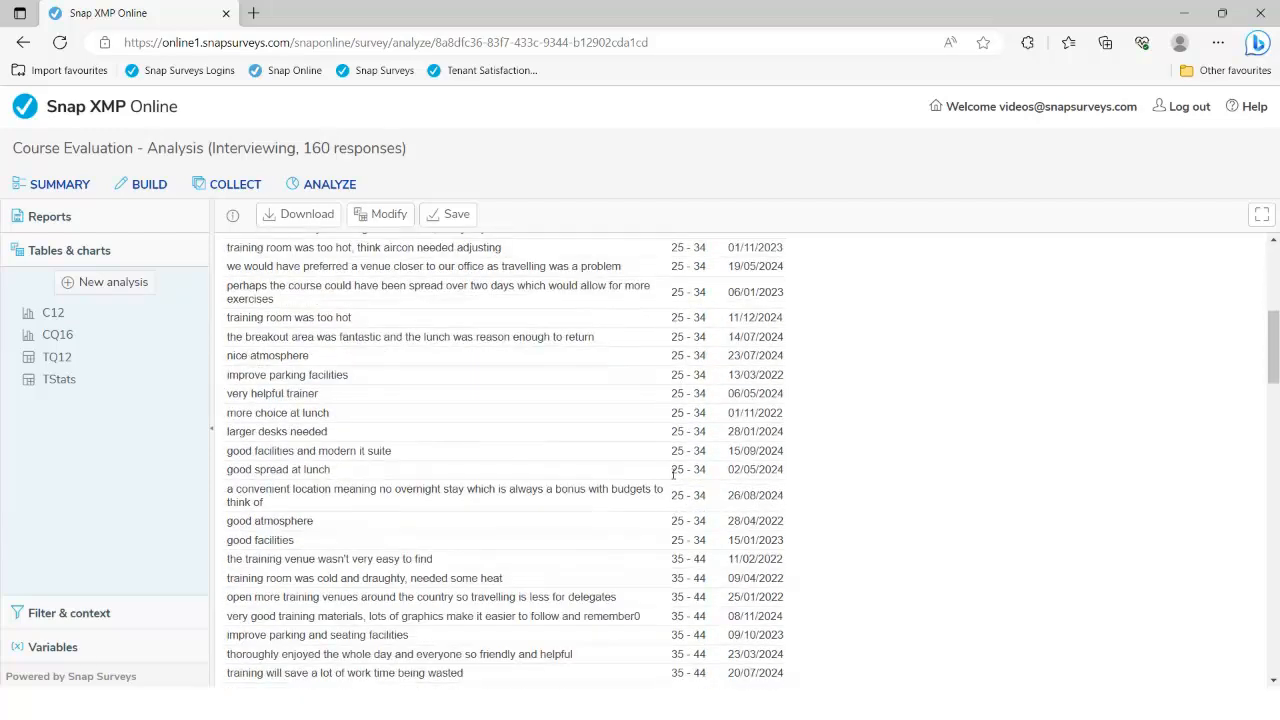
scroll(673, 467, "up", 1)
scroll(673, 467, "up", 2)
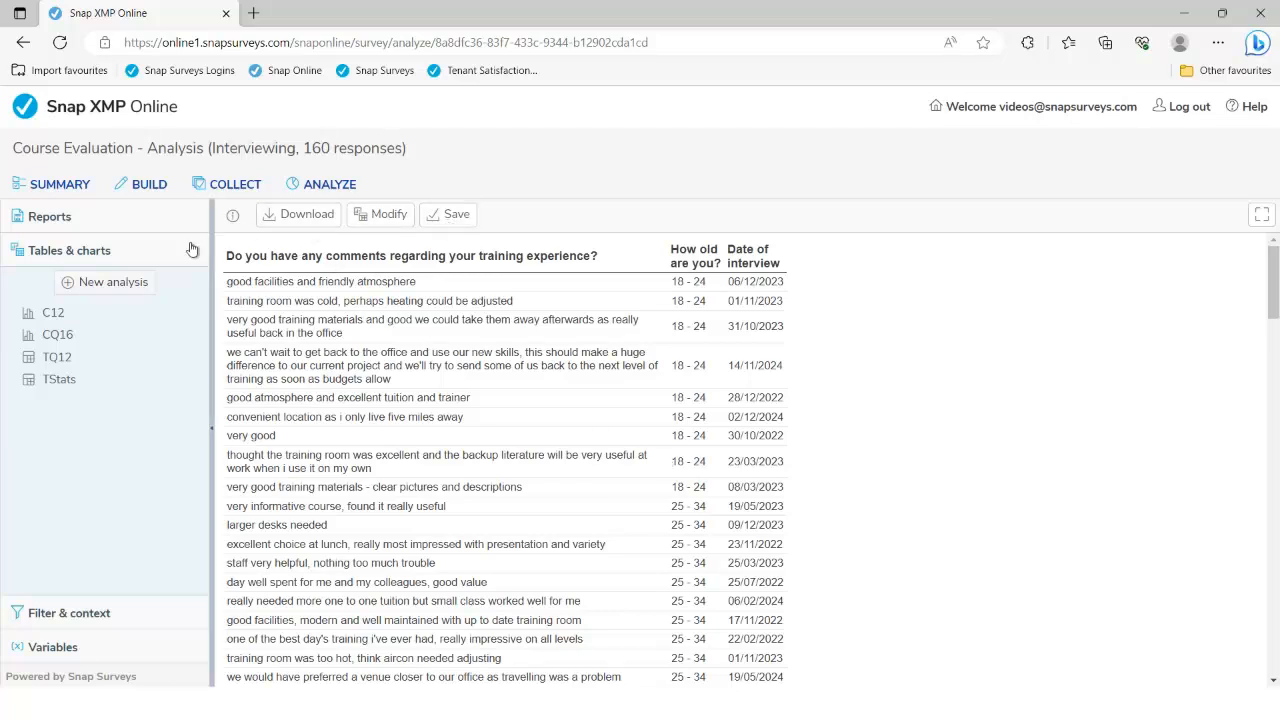
Start a new Word cloud analysis on Q14 and try generating it
left_click(113, 283)
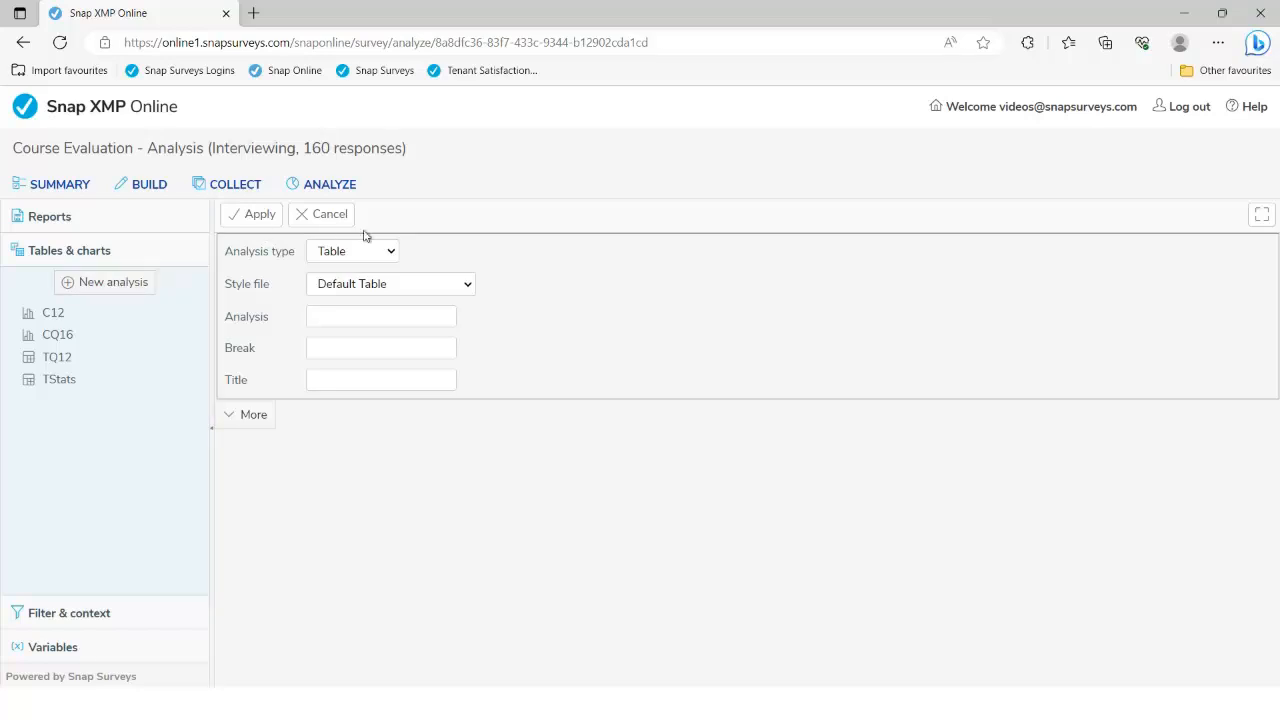
left_click(387, 252)
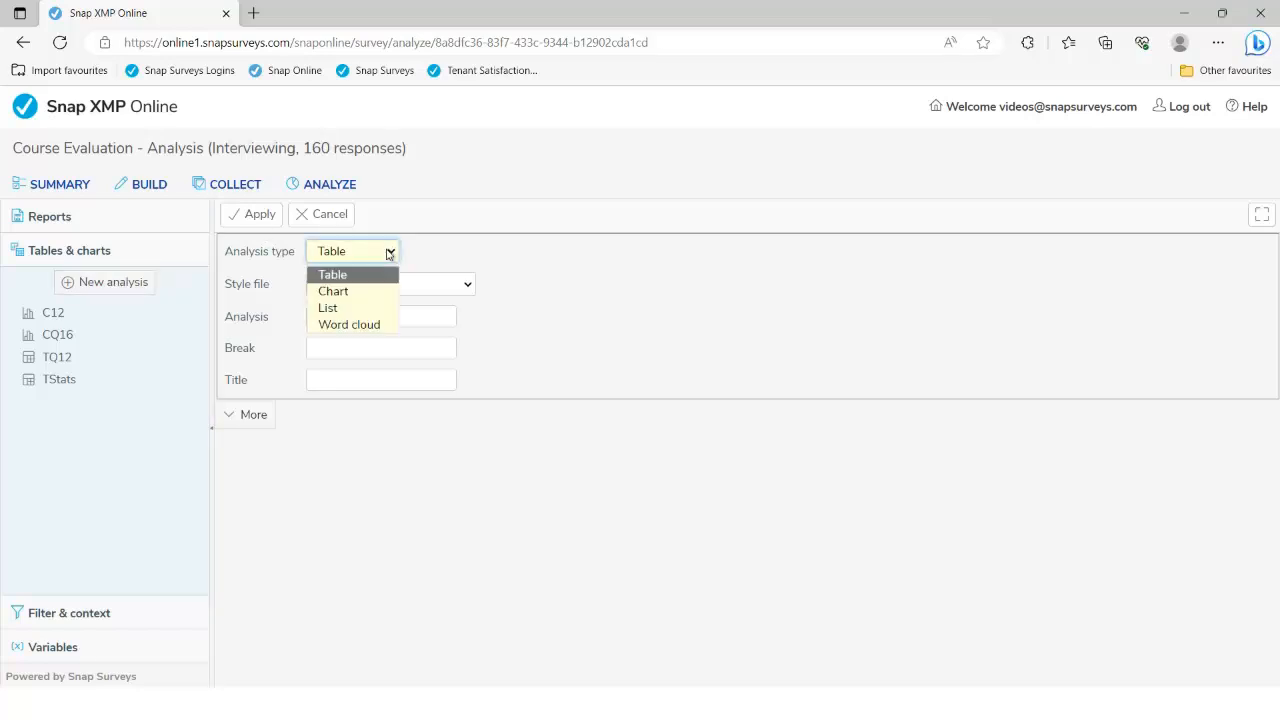
left_click(352, 324)
left_click(352, 318)
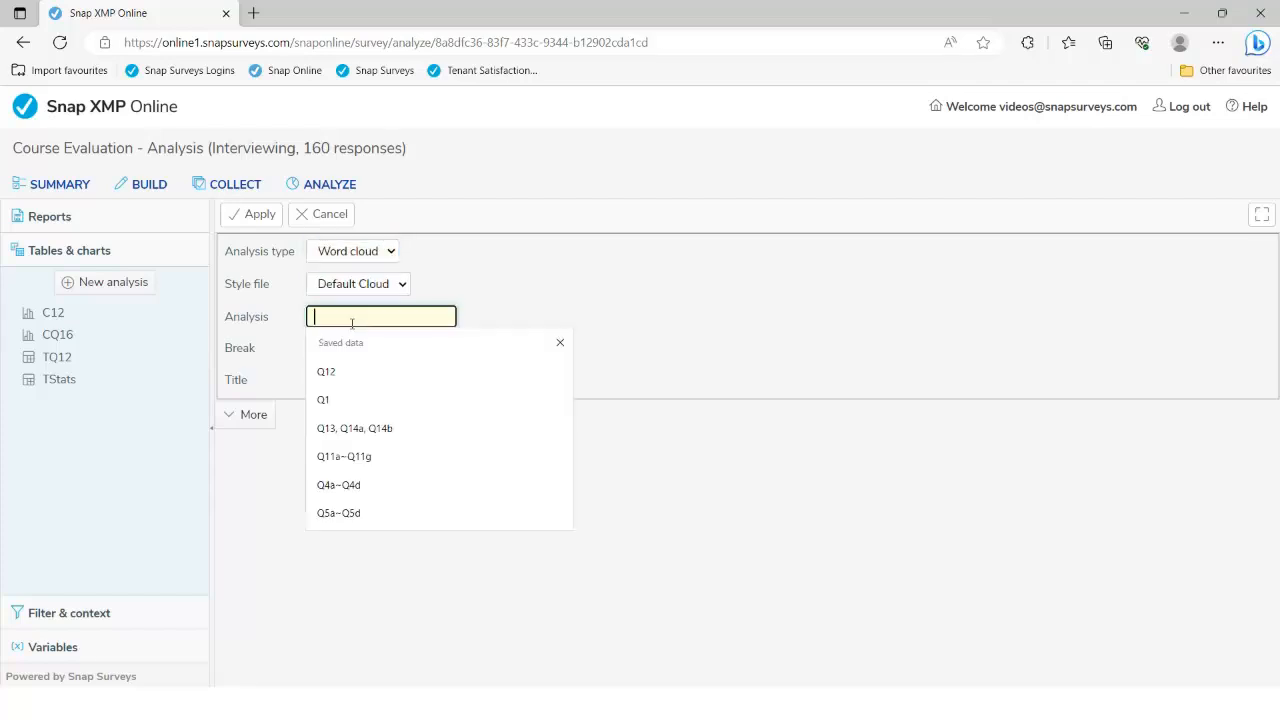
type("Q14")
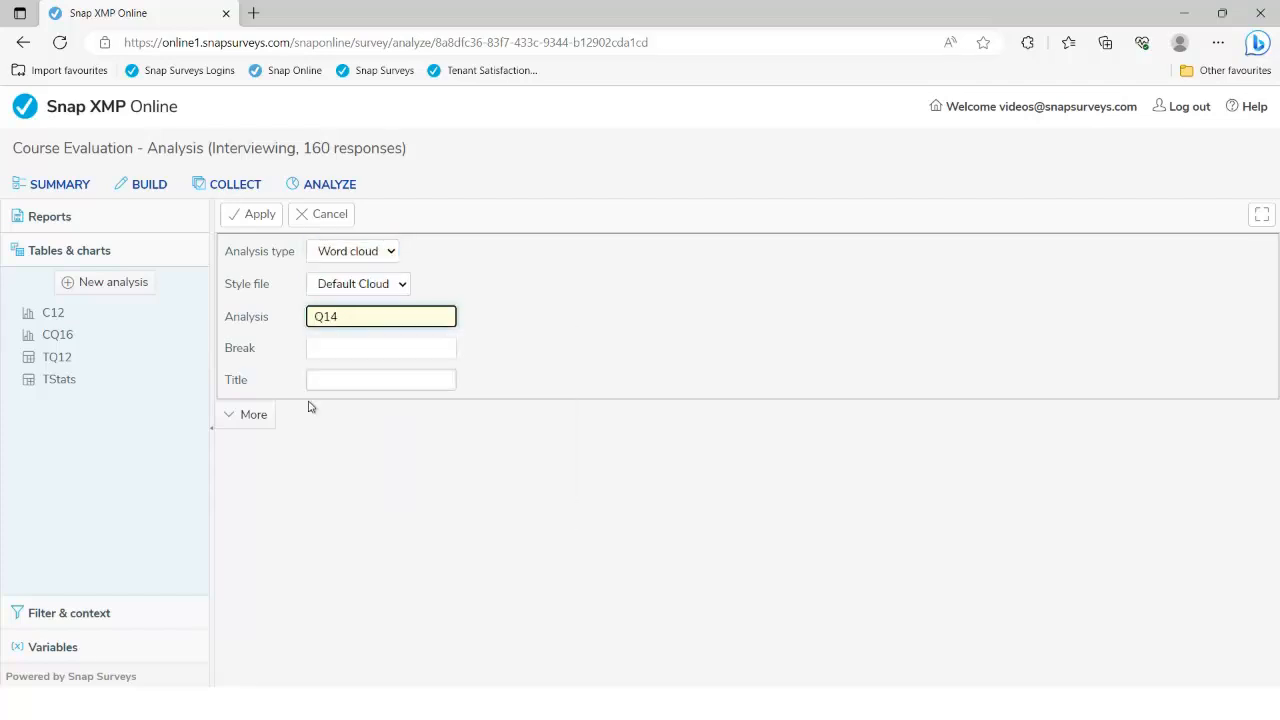
left_click(255, 425)
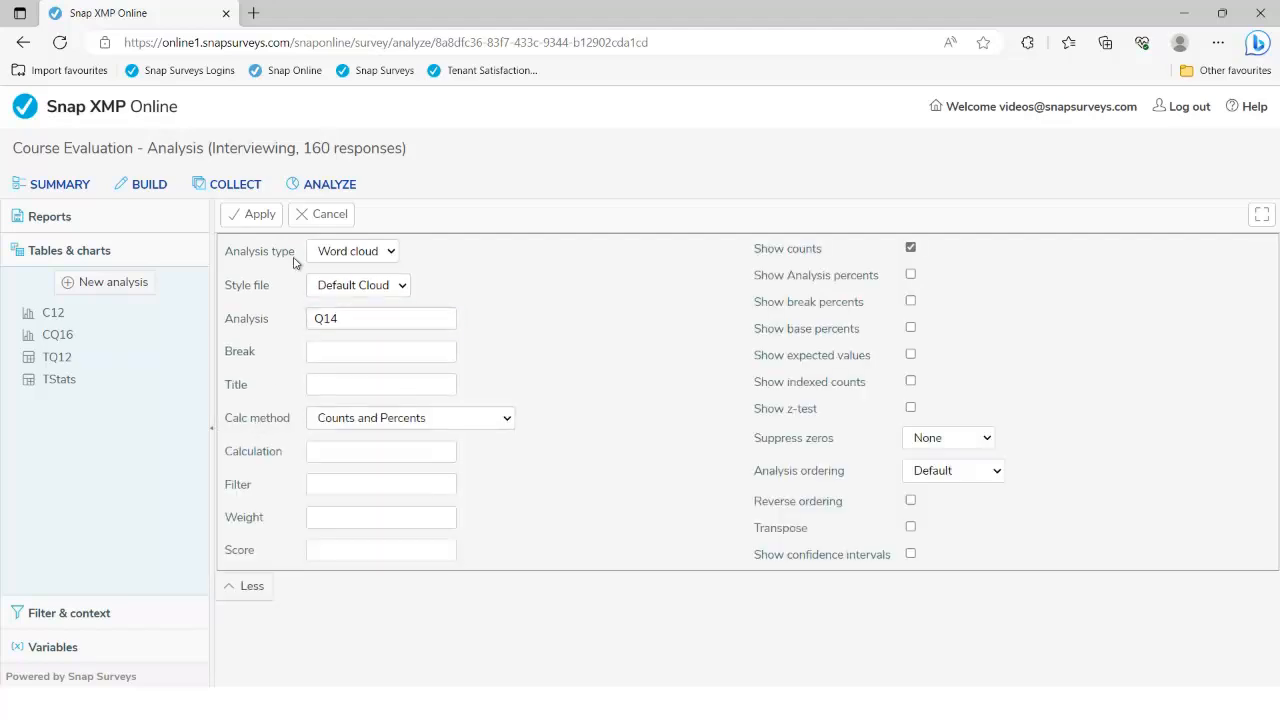
left_click(250, 216)
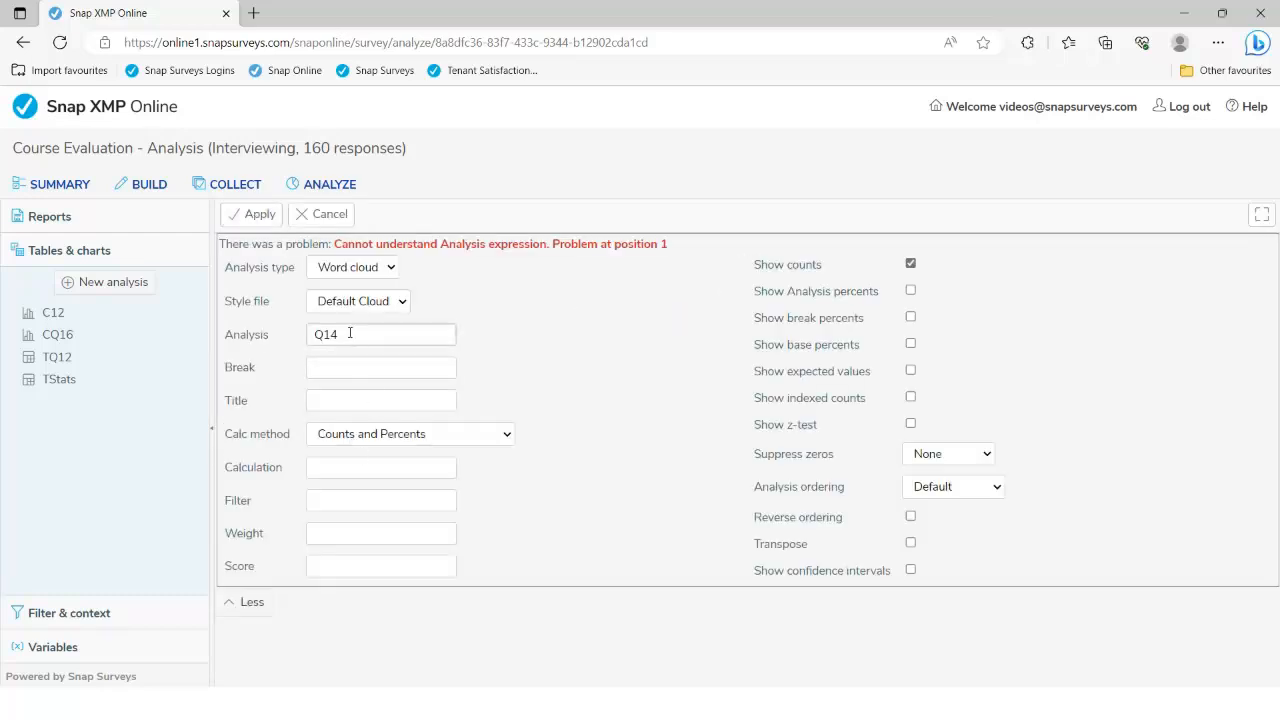
Correct the word cloud's question to Q9 and generate it
left_click(351, 338)
key("BackSpace")
key("BackSpace")
type("9")
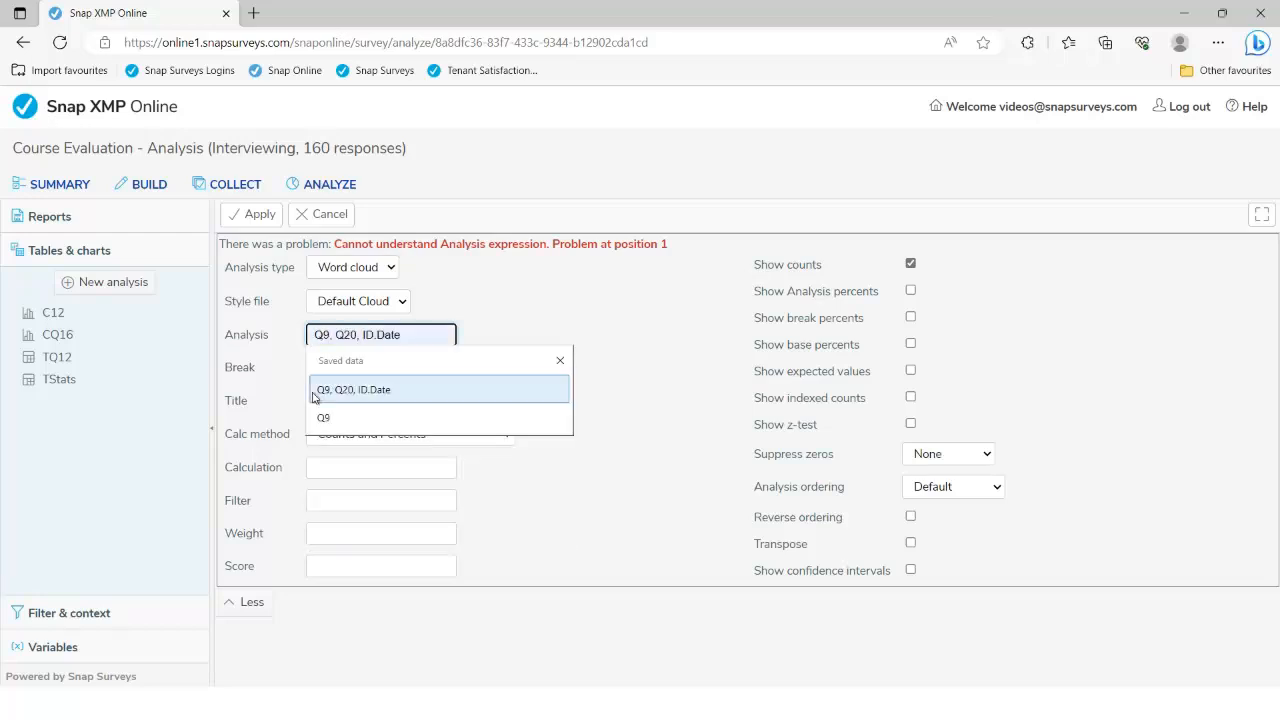
left_click(328, 418)
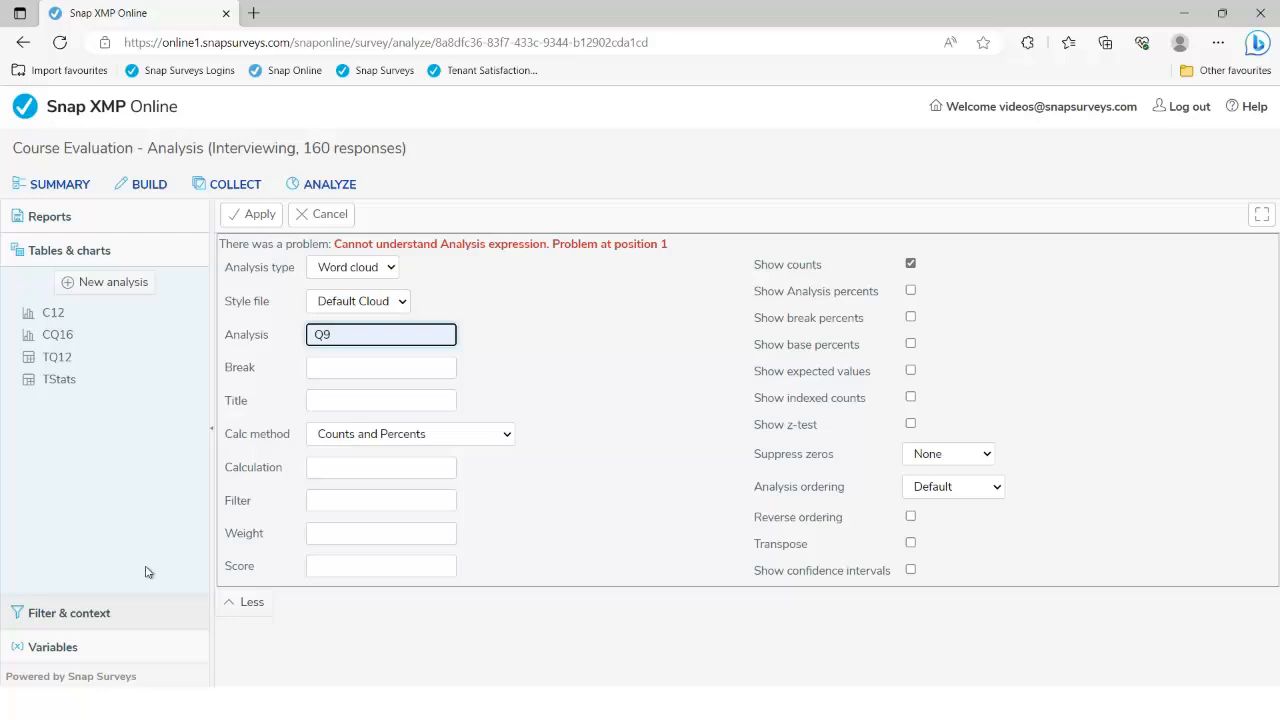
left_click(255, 216)
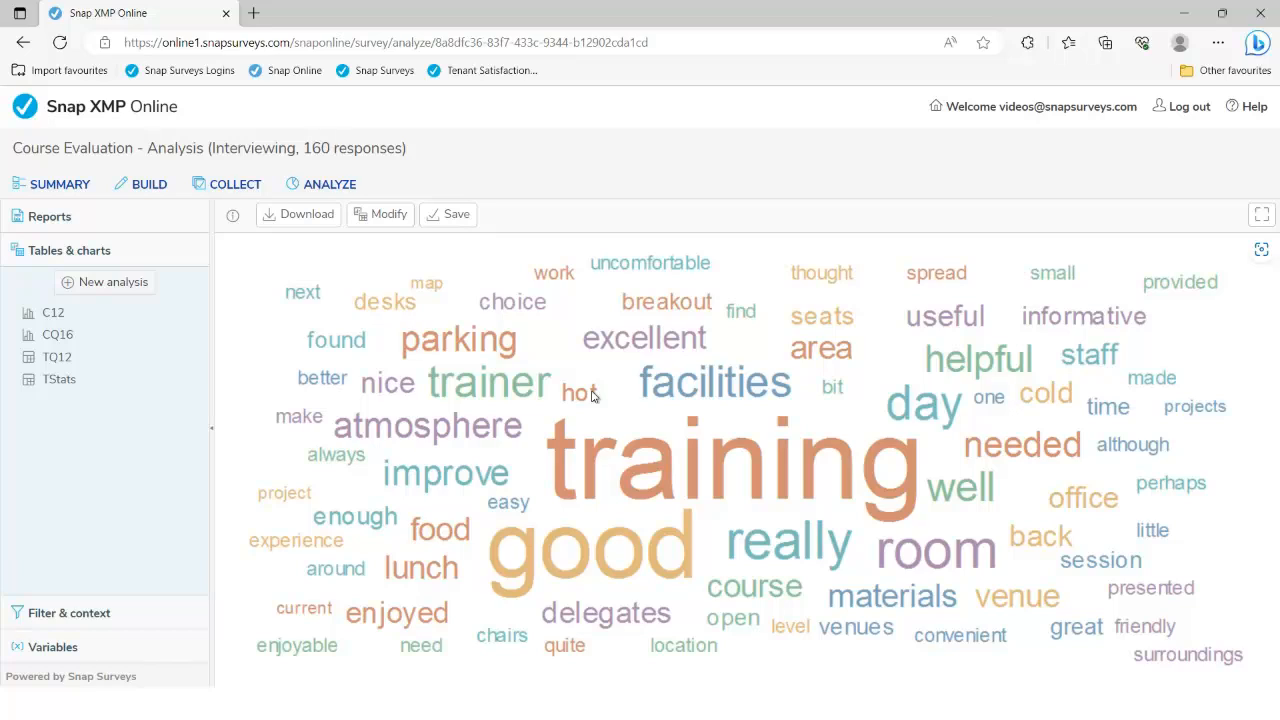
Go to the survey's Shares list on the Summary page and begin adding a user
left_click(61, 187)
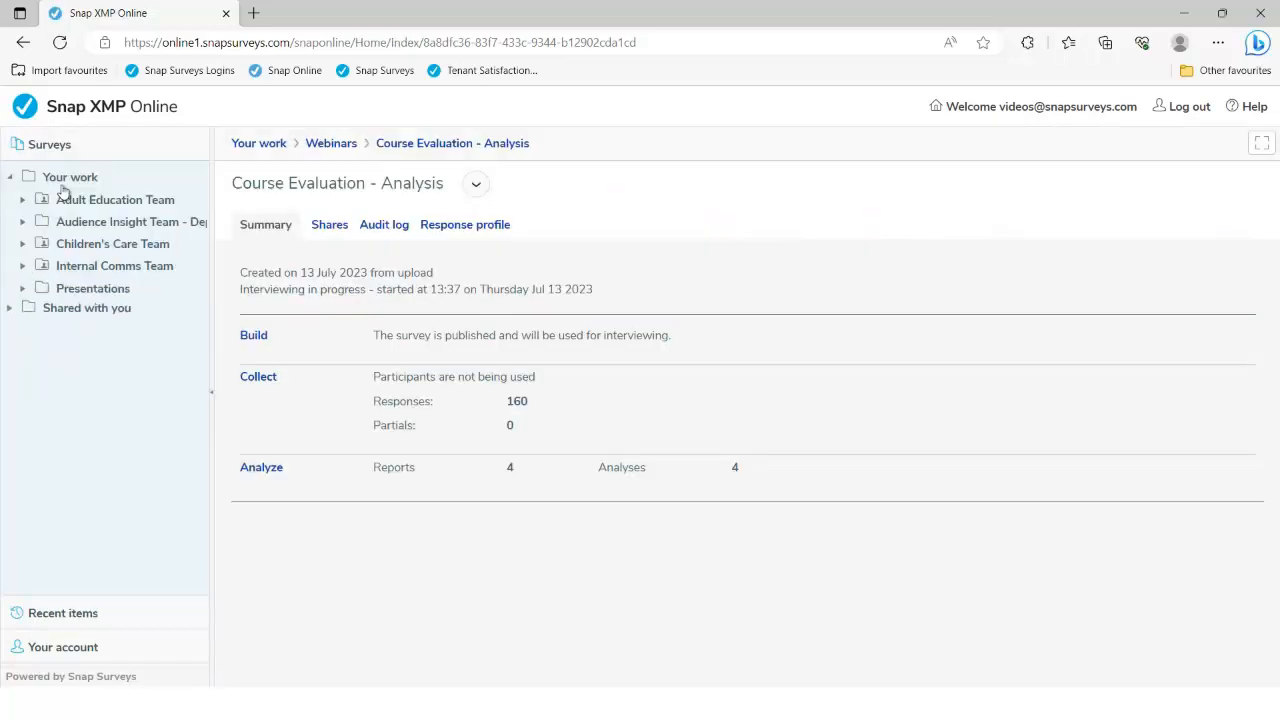
left_click(329, 225)
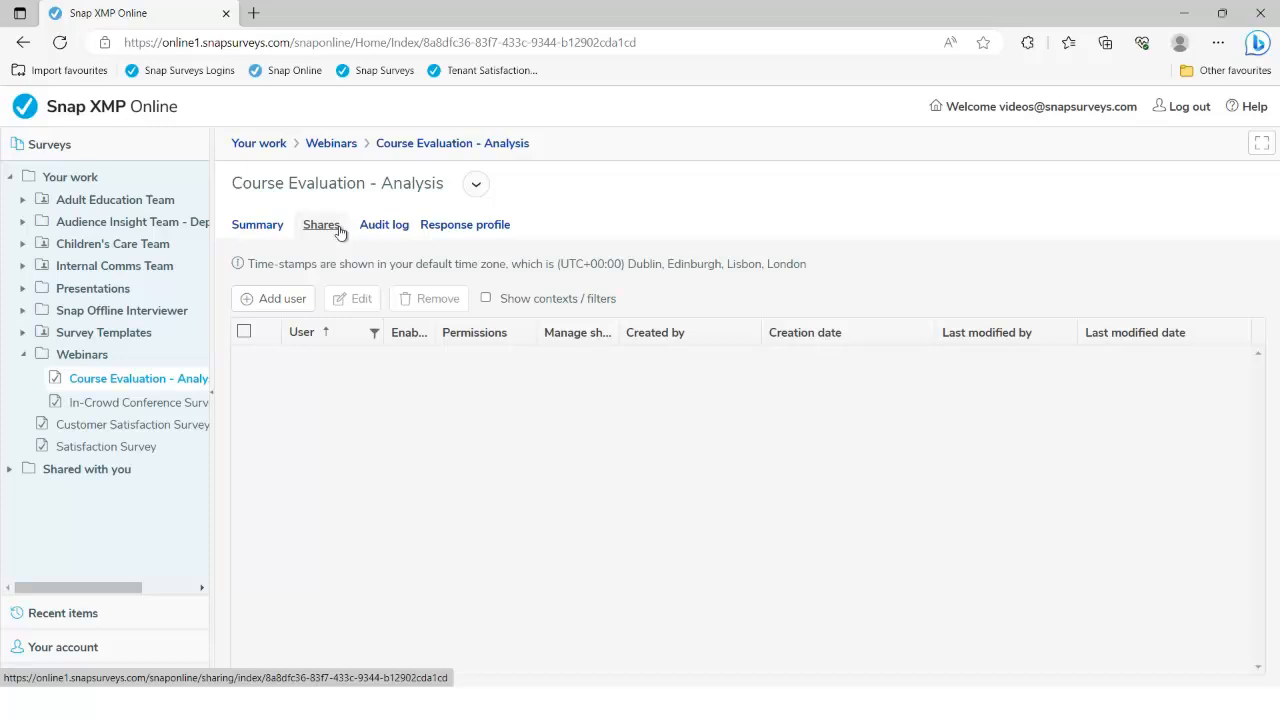
left_click(282, 300)
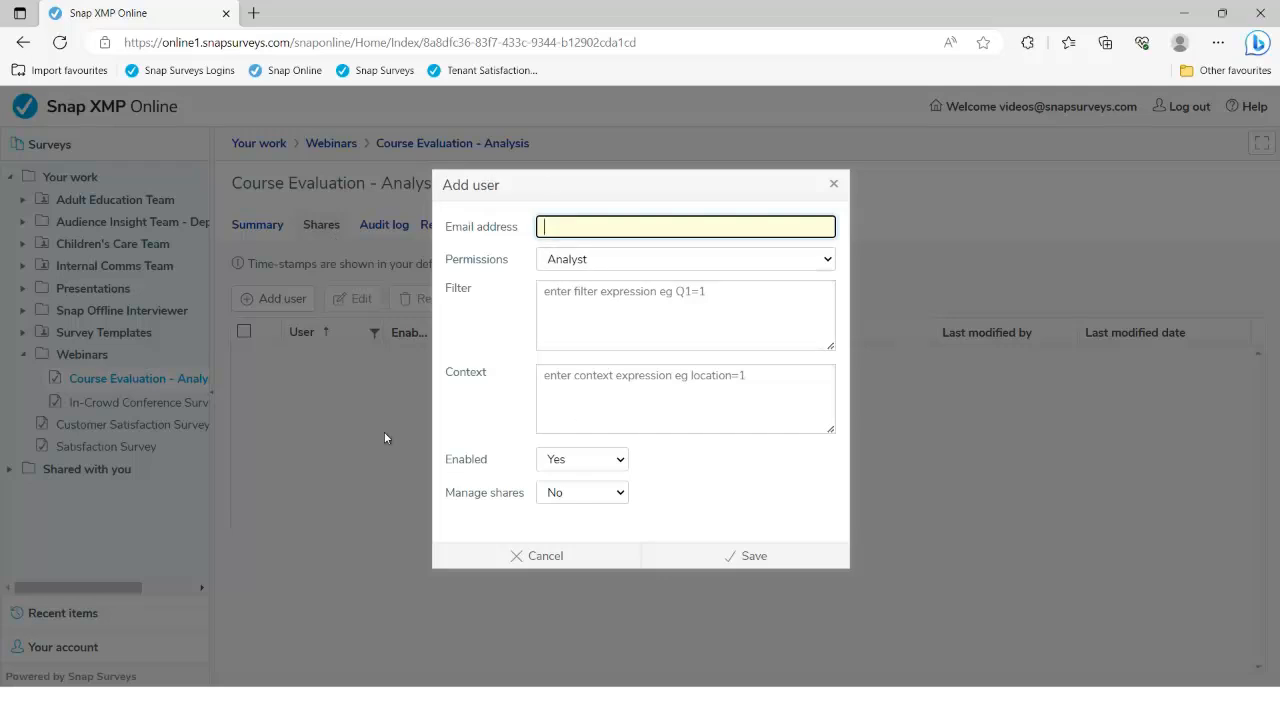
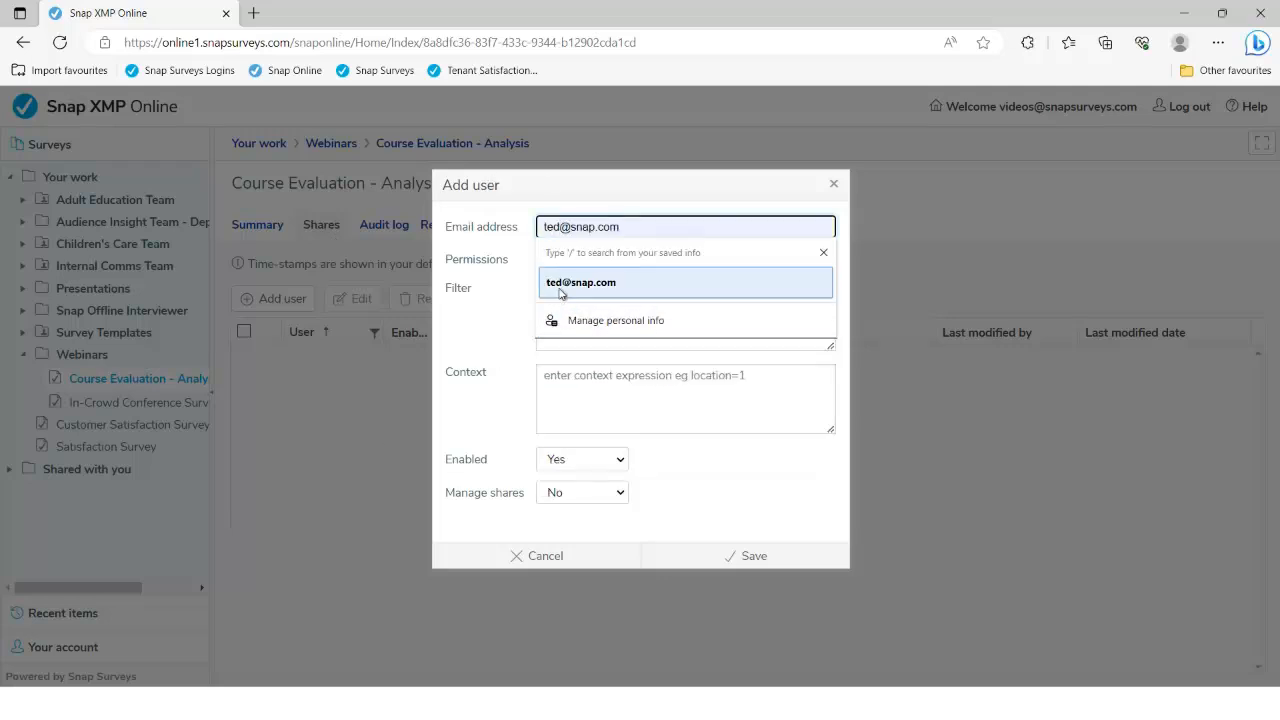
Share the survey with the first user as Analyst plus data download, filtered to Q2=3
left_click(557, 285)
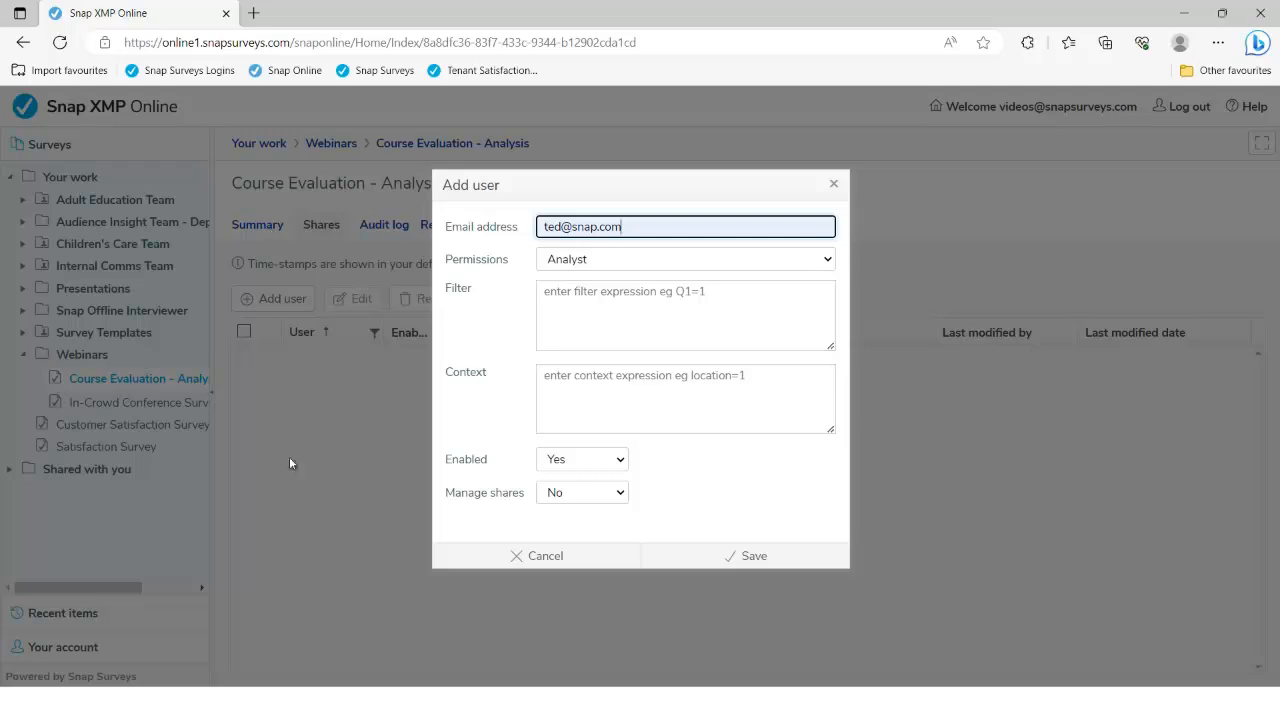
left_click(826, 260)
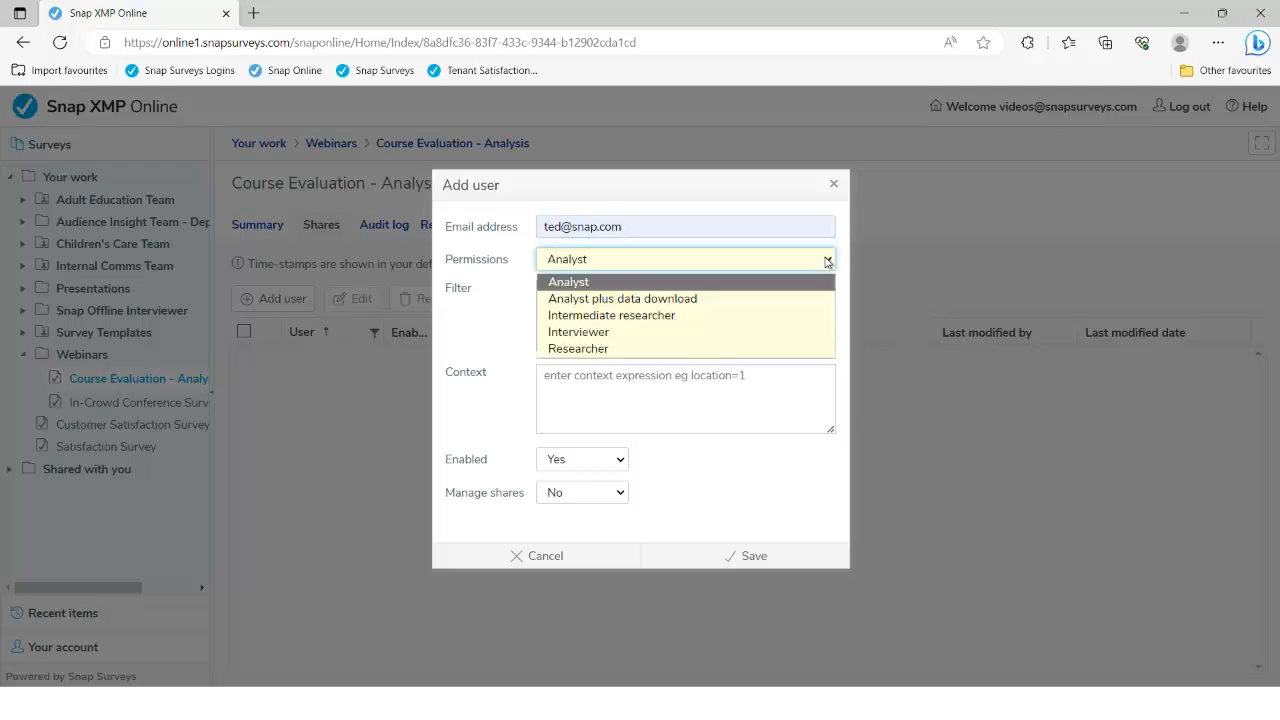
left_click(768, 300)
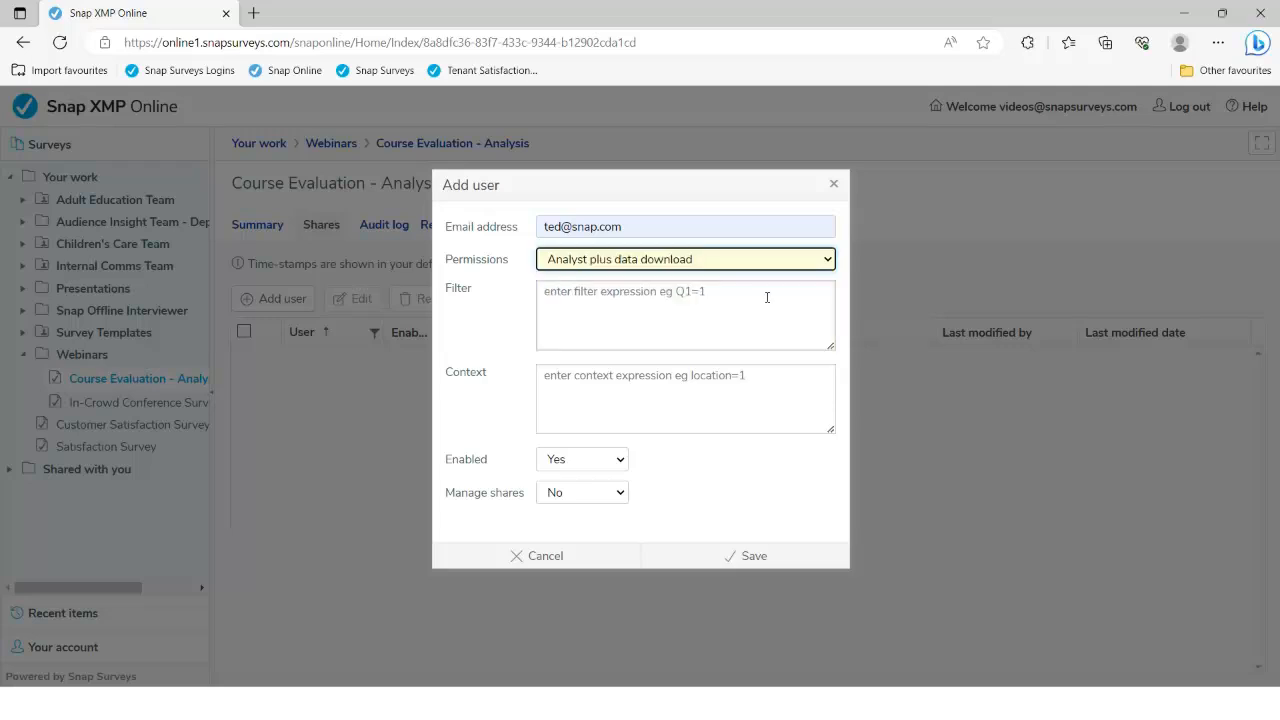
left_click(606, 295)
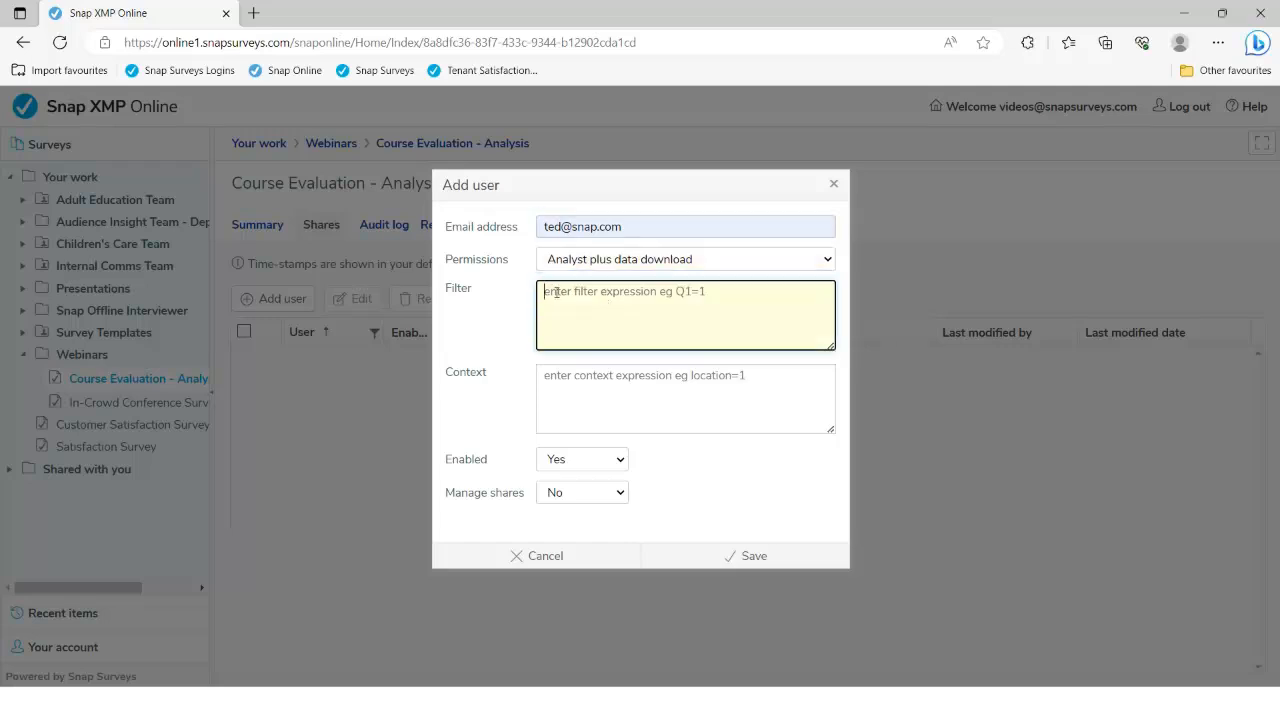
type("Q2")
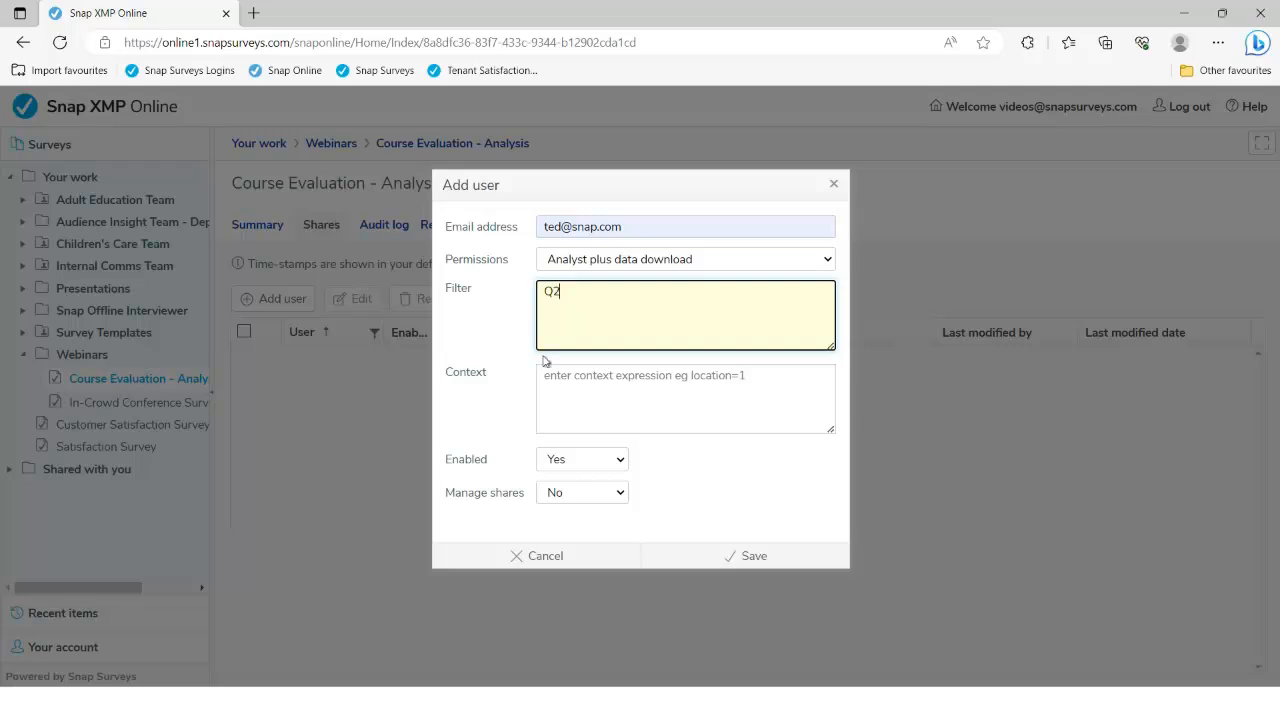
type("=3")
key("ctrl+a")
left_click(740, 557)
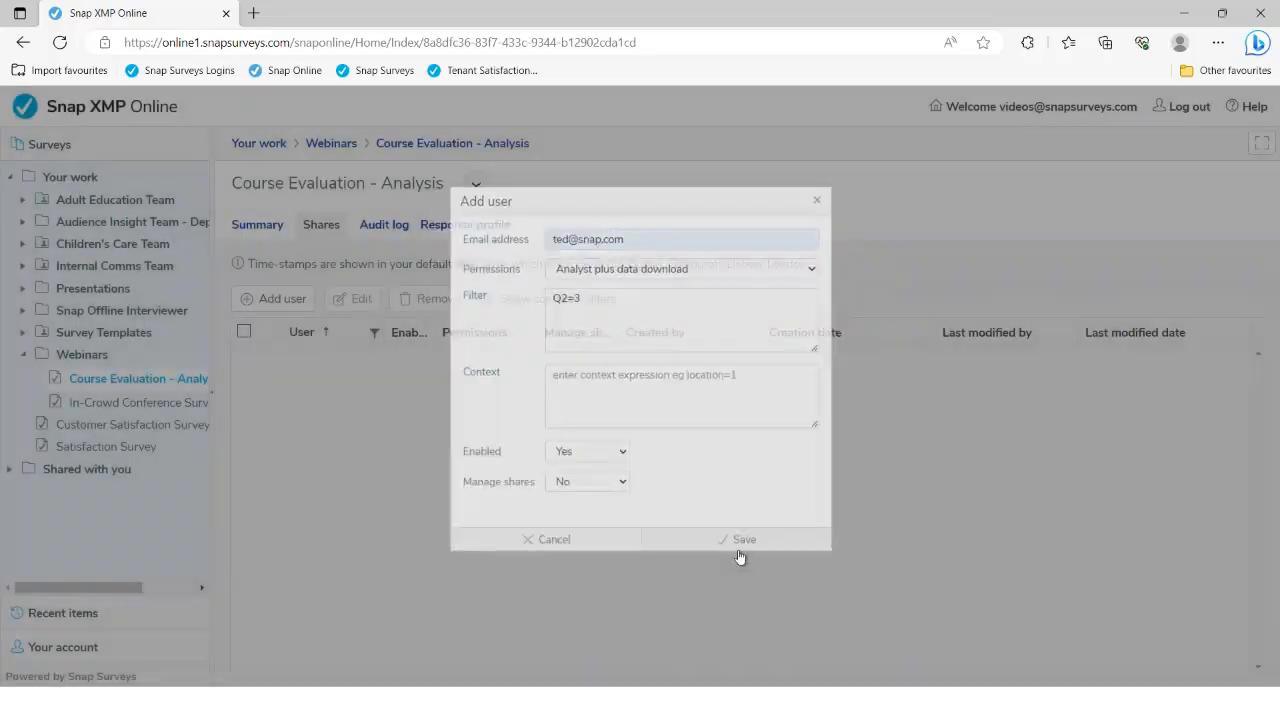
Share the survey with a second user at the default Analyst permission
left_click(293, 299)
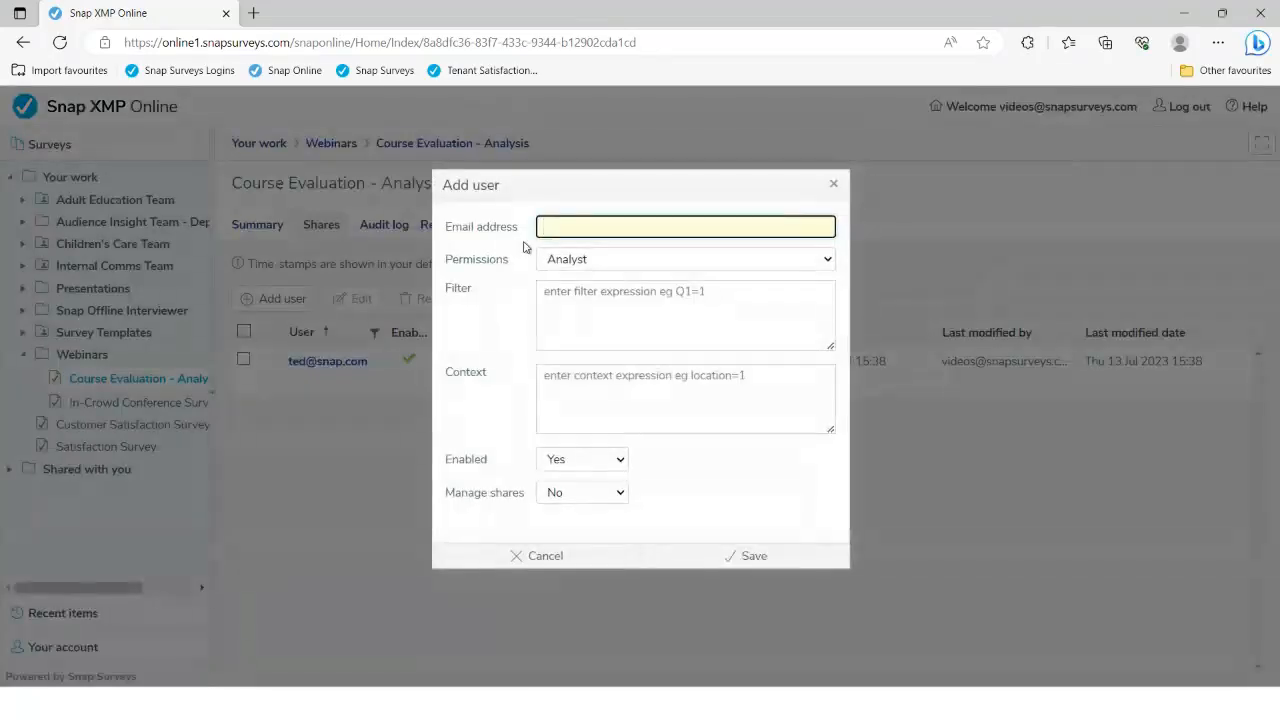
type("bob")
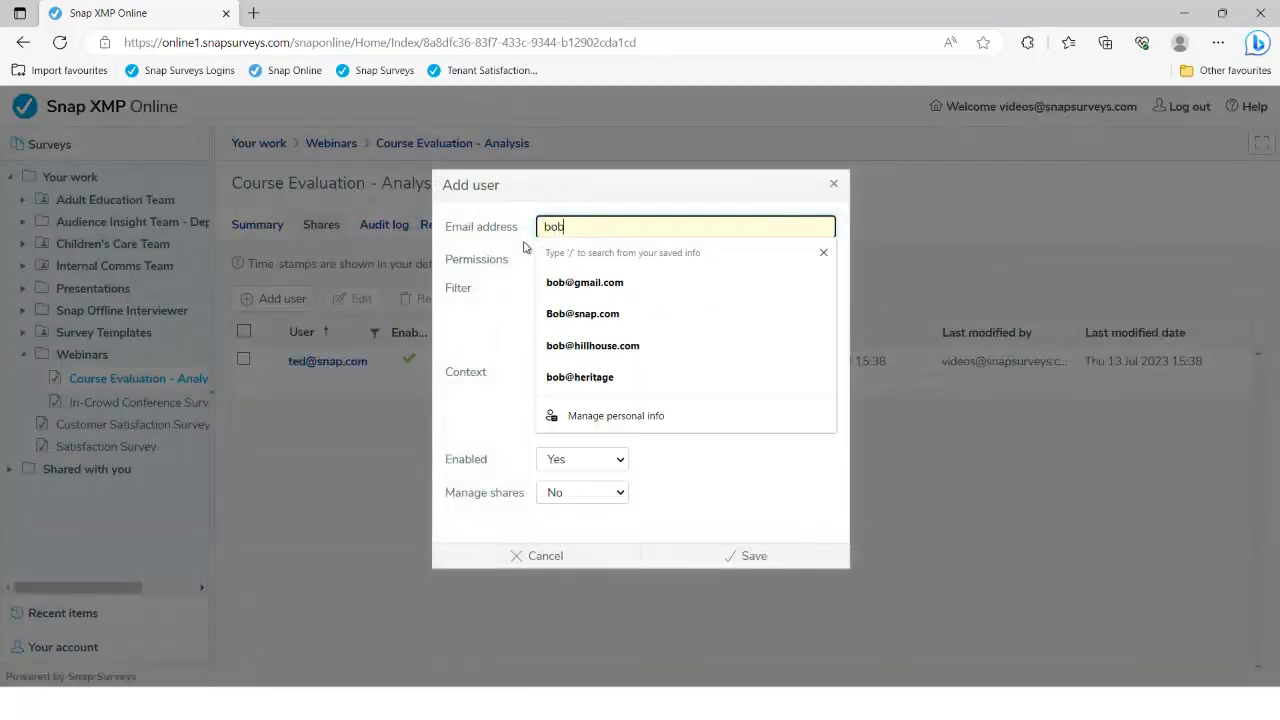
left_click(565, 314)
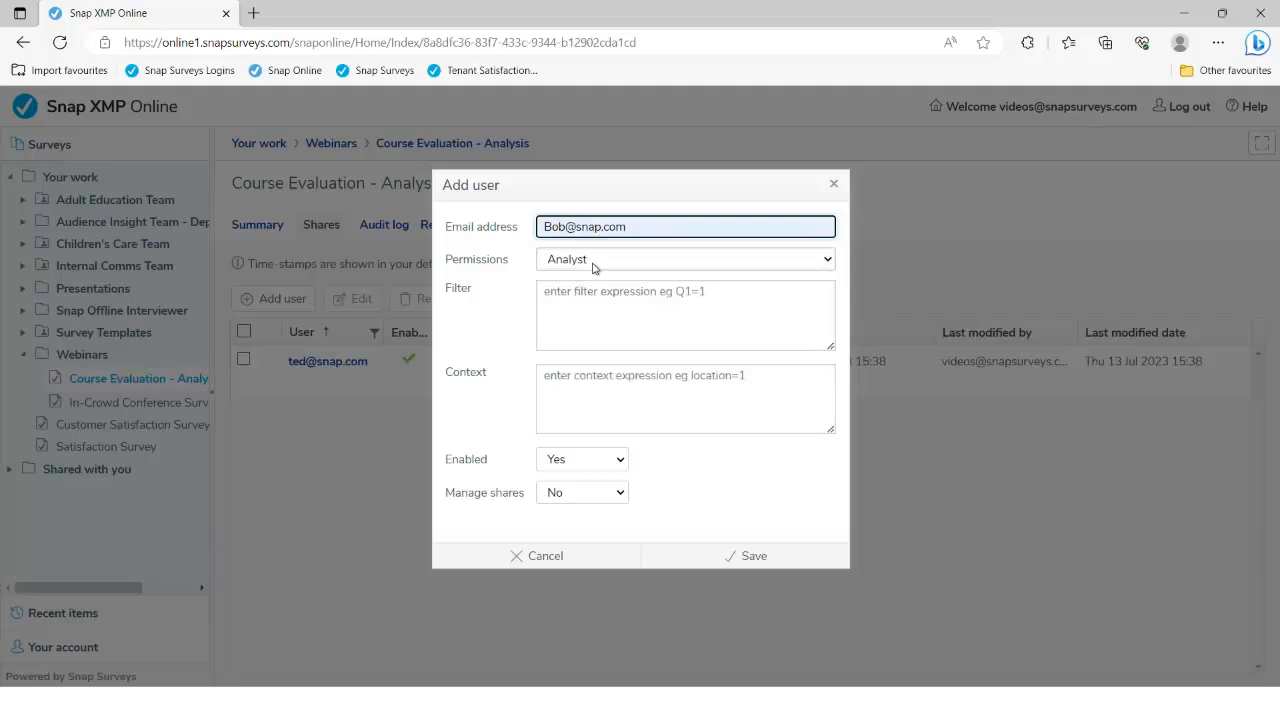
left_click(593, 291)
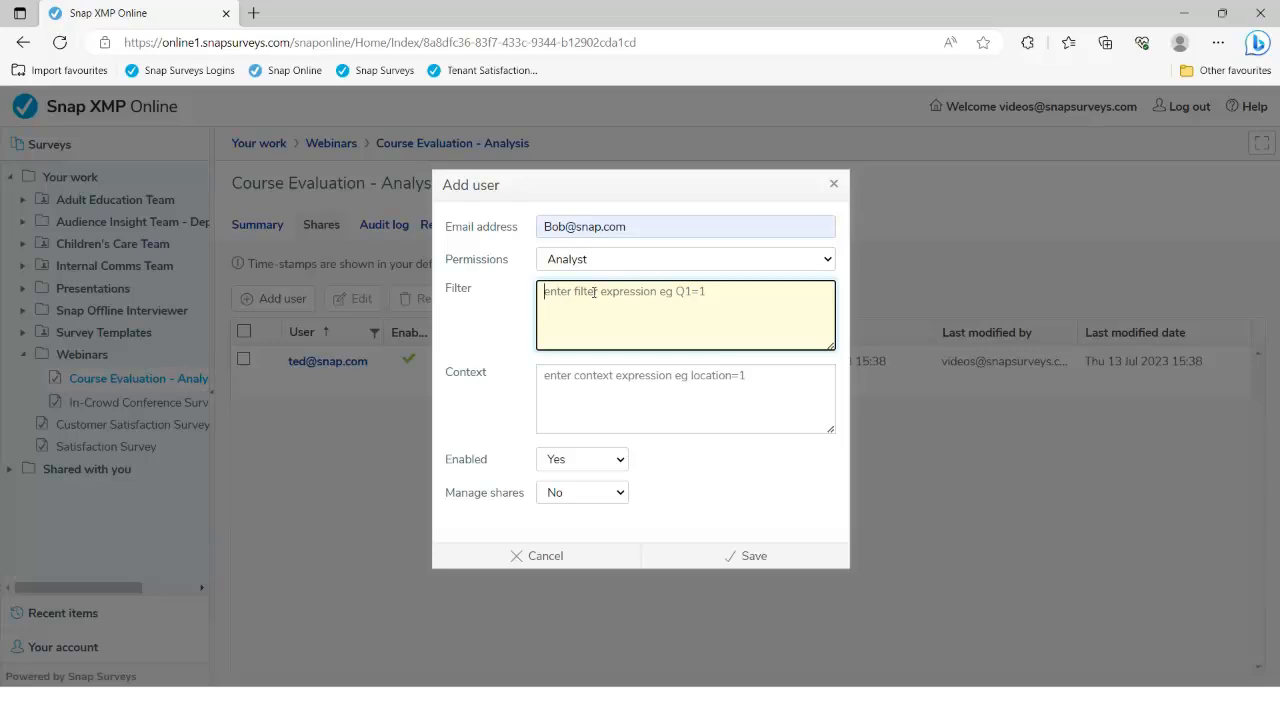
left_click(758, 563)
Share the survey with a third user as Researcher, then switch to the slide show
left_click(272, 298)
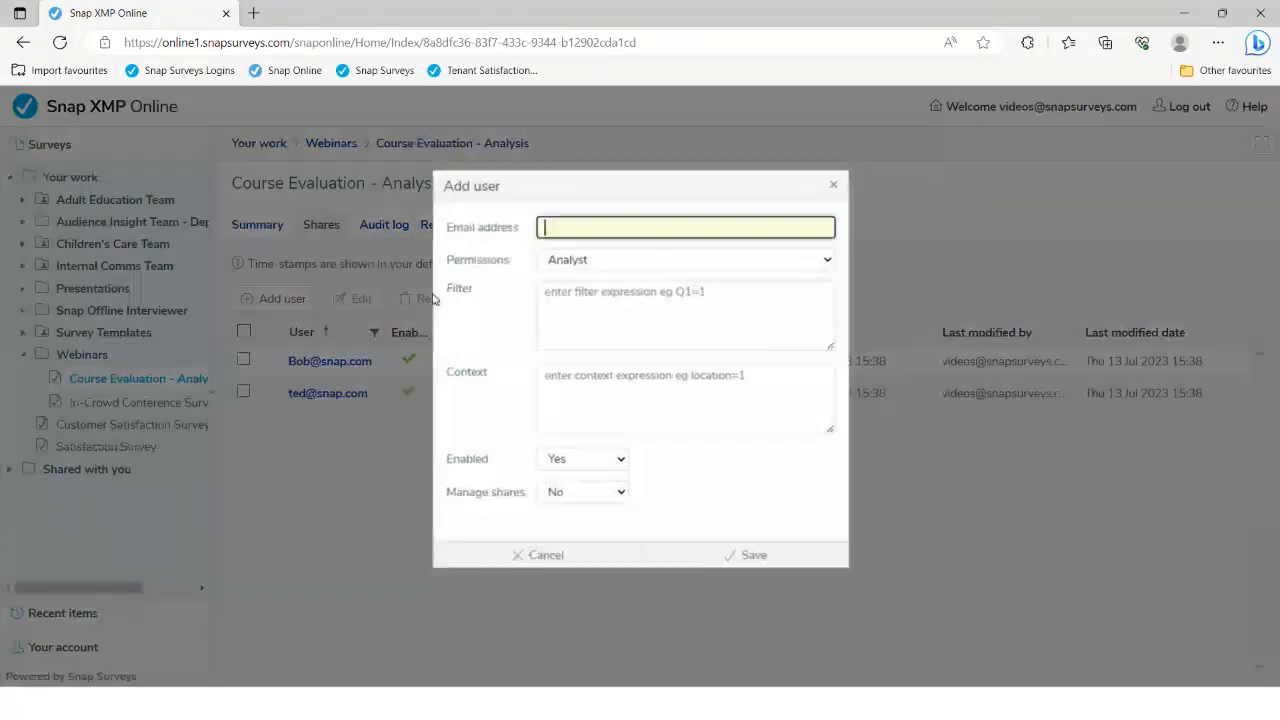
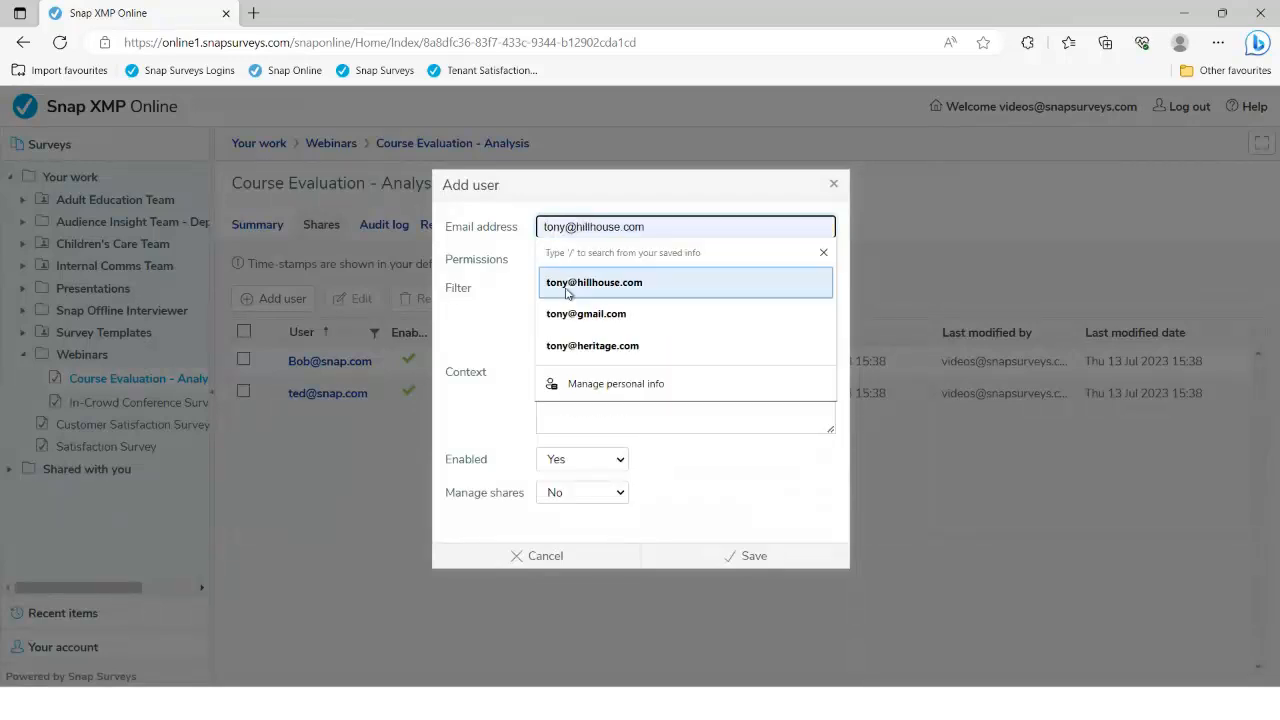
left_click(592, 282)
left_click(596, 264)
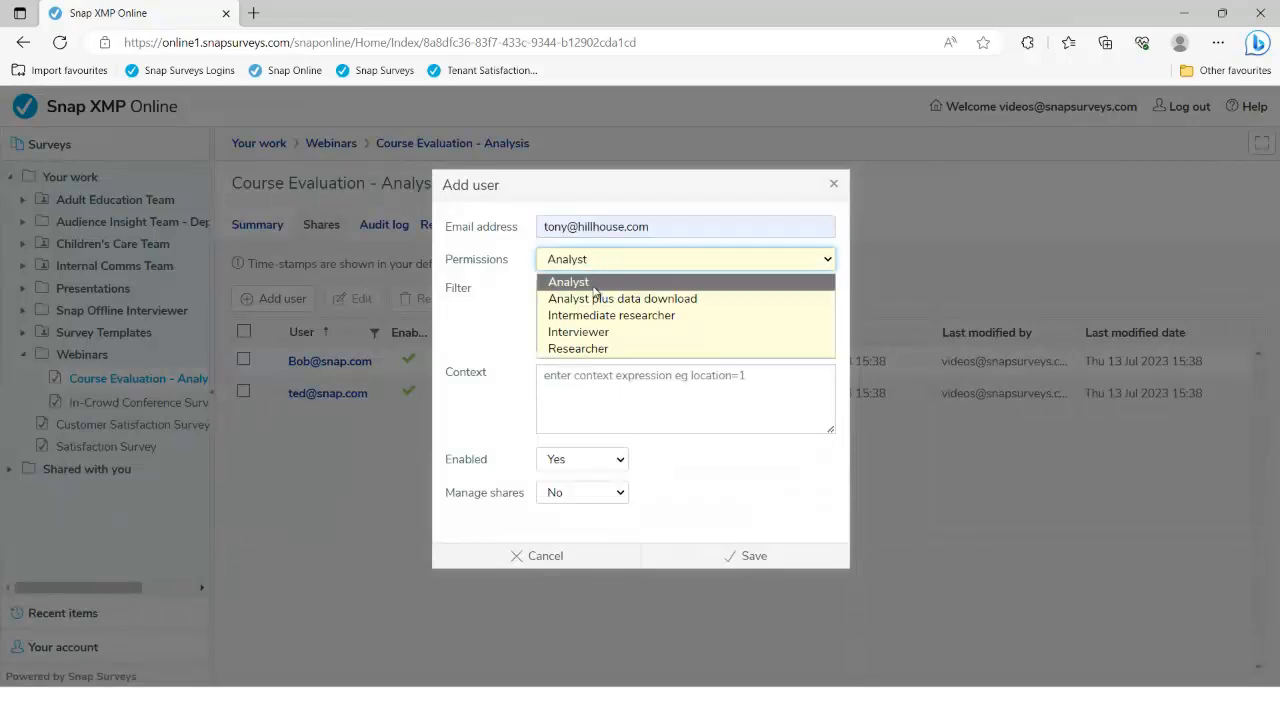
left_click(591, 348)
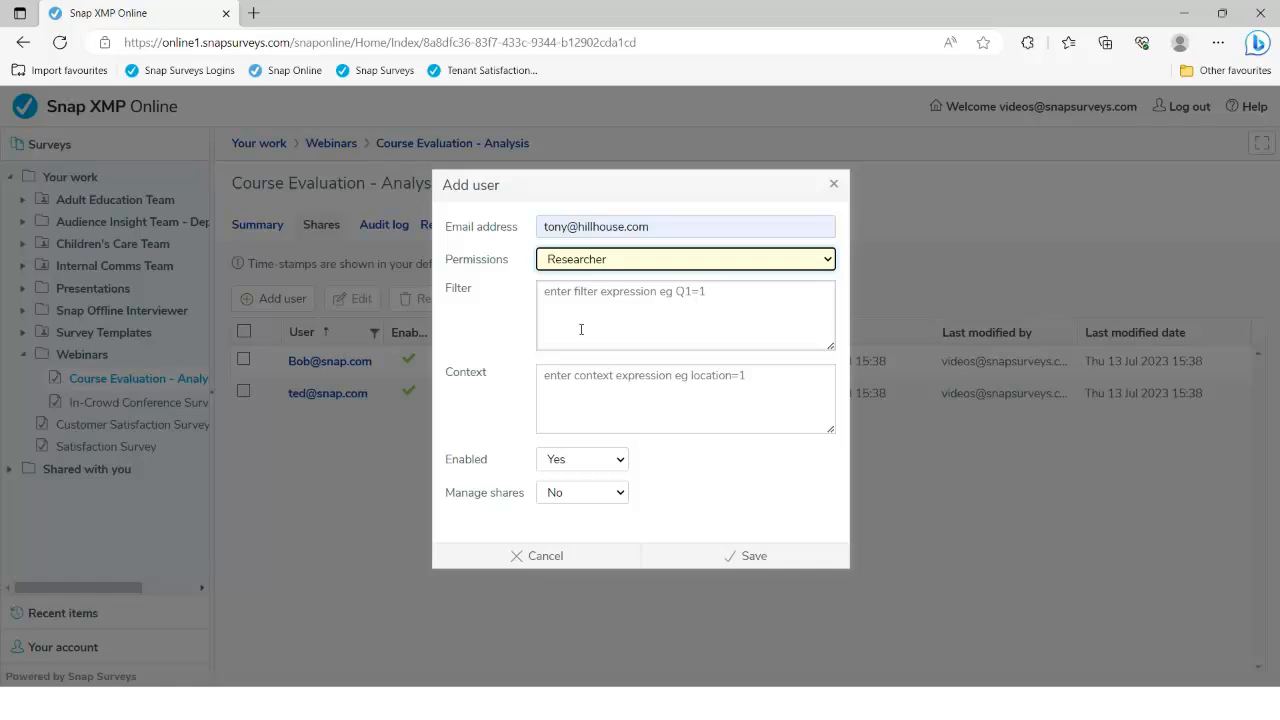
left_click(745, 555)
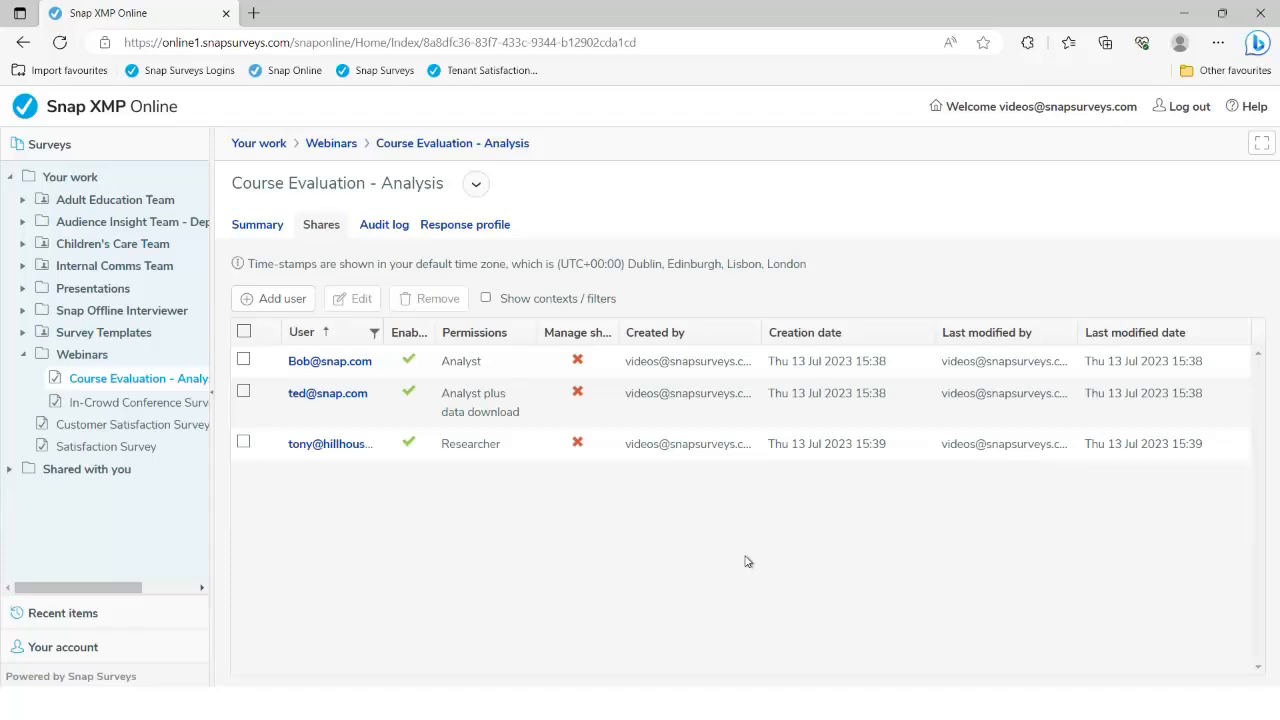
key("alt+Tab")
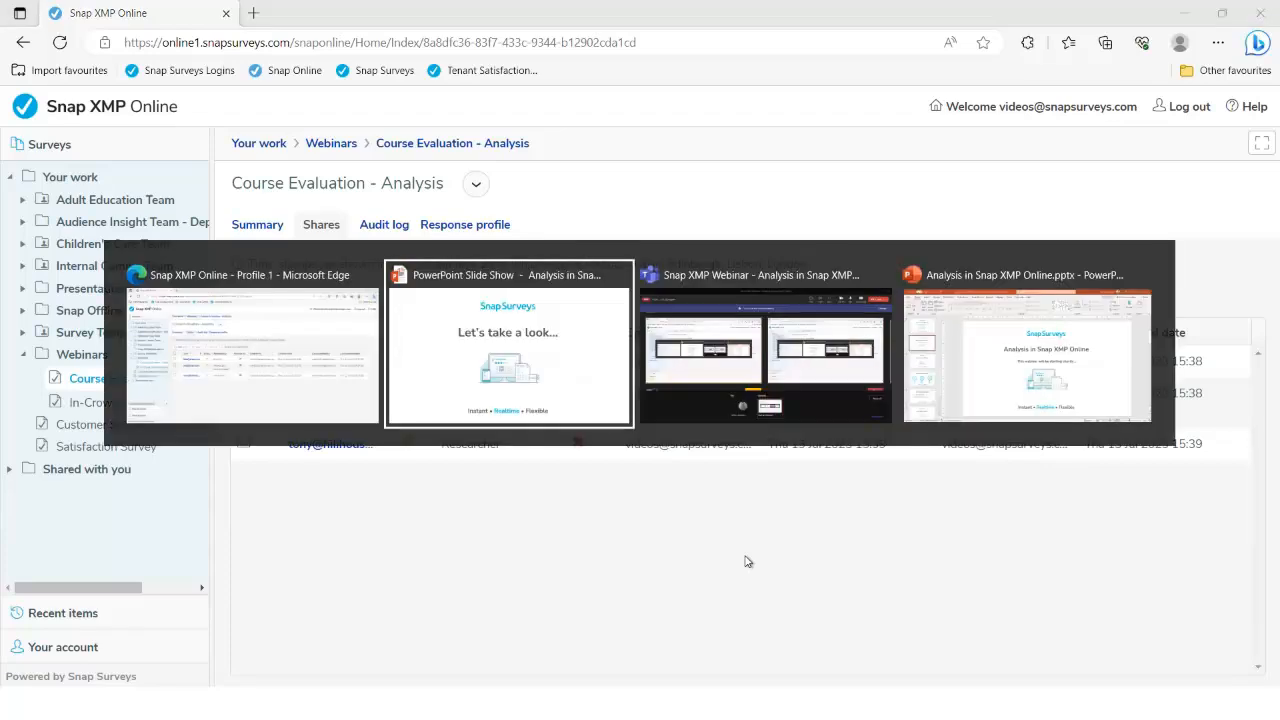